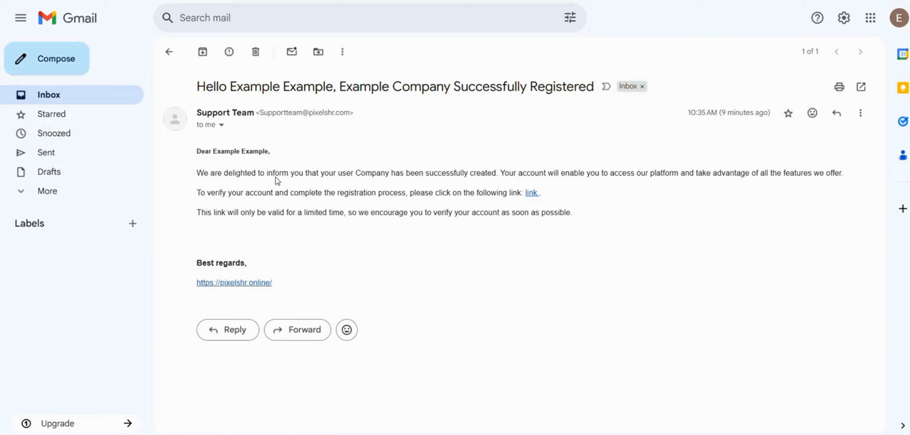
Open the account verification link from the email and enter a new password.
{"action": "left_click", "coordinate": [530, 193]}
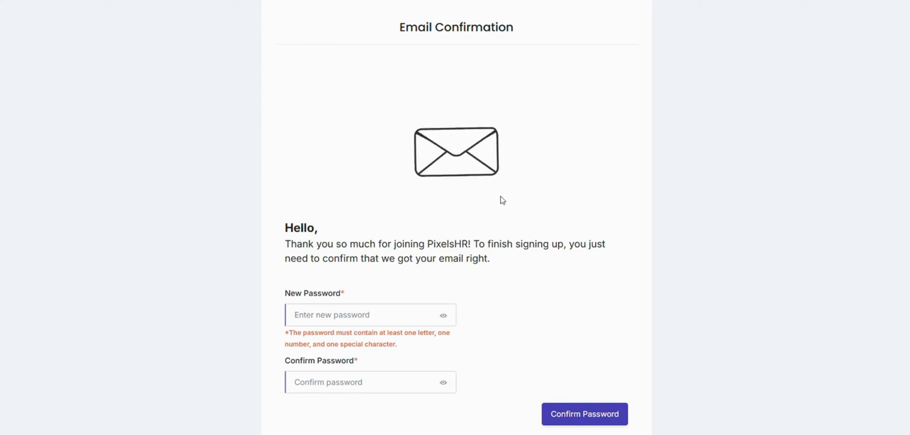
{"action": "left_click", "coordinate": [346, 315]}
{"action": "key", "text": "Caps_Lock"}
{"action": "type", "text": "•"}
{"action": "key", "text": "Caps_Lock"}
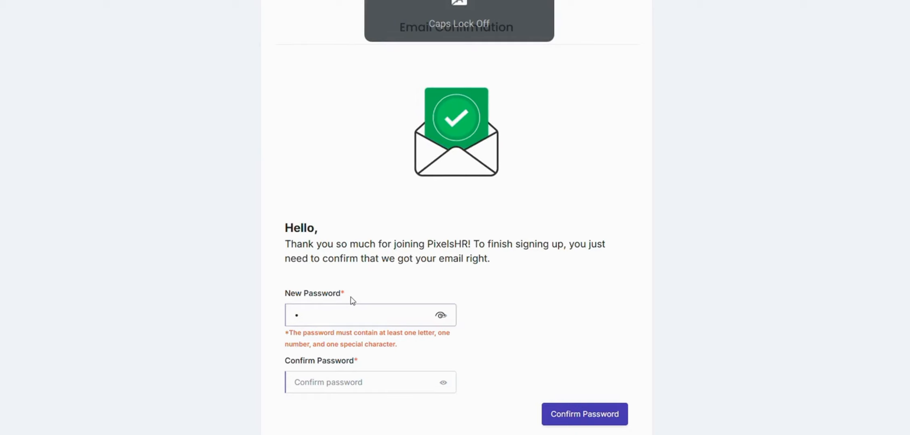
{"action": "type", "text": "•••••••"}
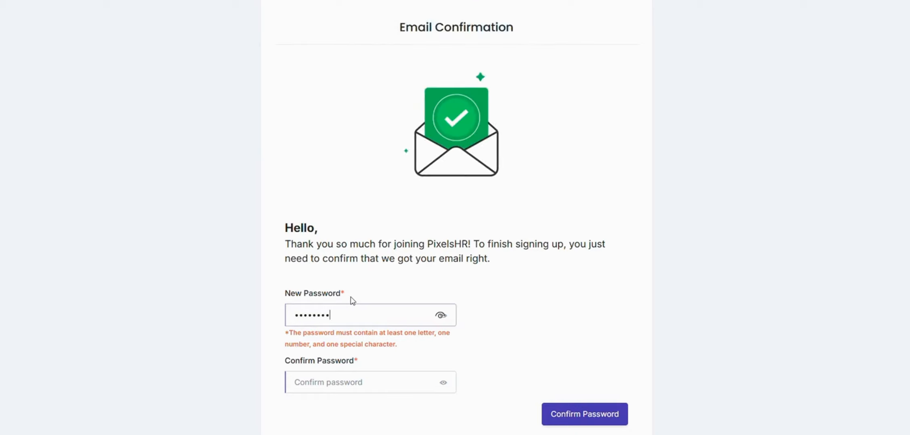
Confirm the new password, submit it, and go to the sign-in page.
{"action": "left_click", "coordinate": [357, 388]}
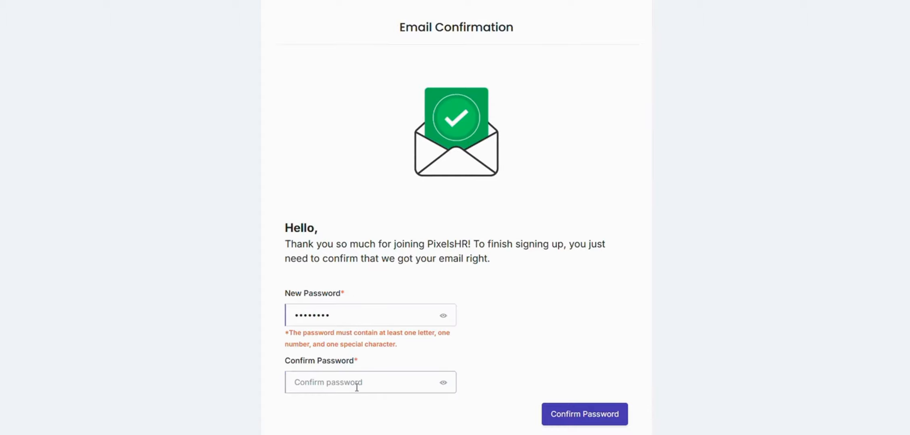
{"action": "type", "text": "•"}
{"action": "key", "text": "Caps_Lock"}
{"action": "type", "text": "•••••••"}
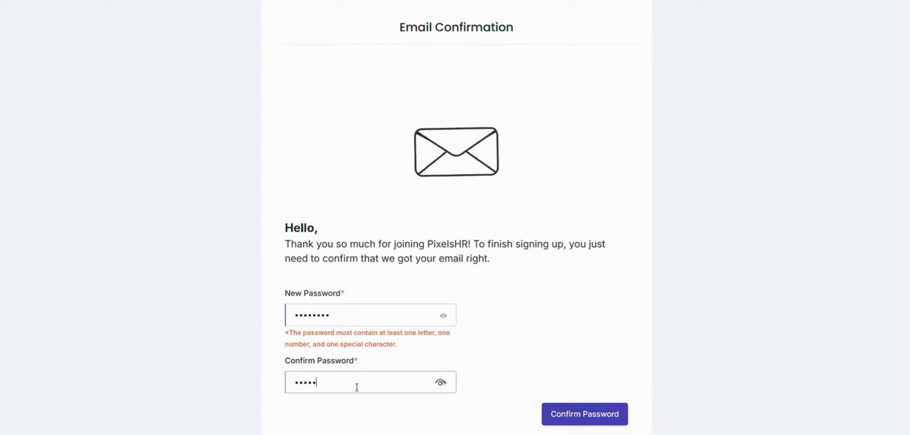
{"action": "left_click", "coordinate": [566, 417]}
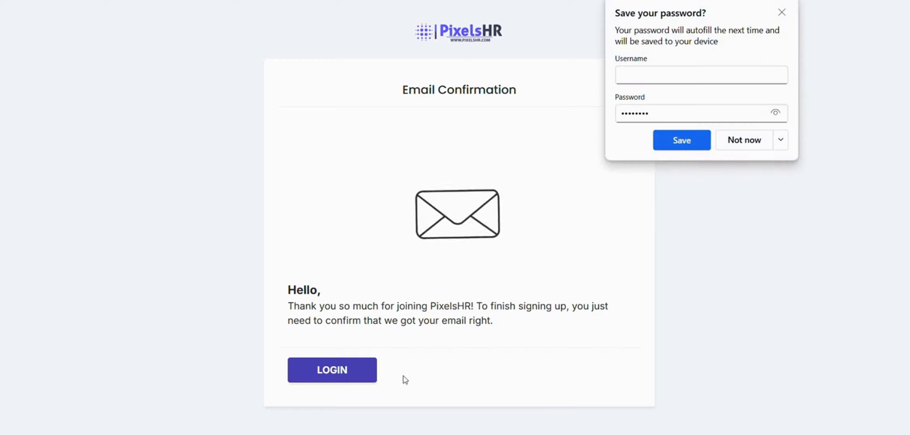
{"action": "left_click", "coordinate": [352, 376]}
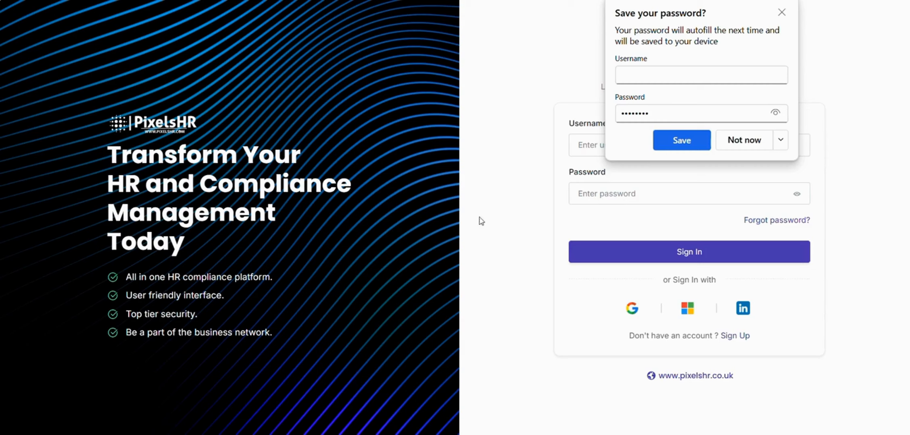
Sign in with the administrator's e-mail and password, decline saving it, and open the Example company.
{"action": "left_click", "coordinate": [591, 153]}
{"action": "type", "text": "e"}
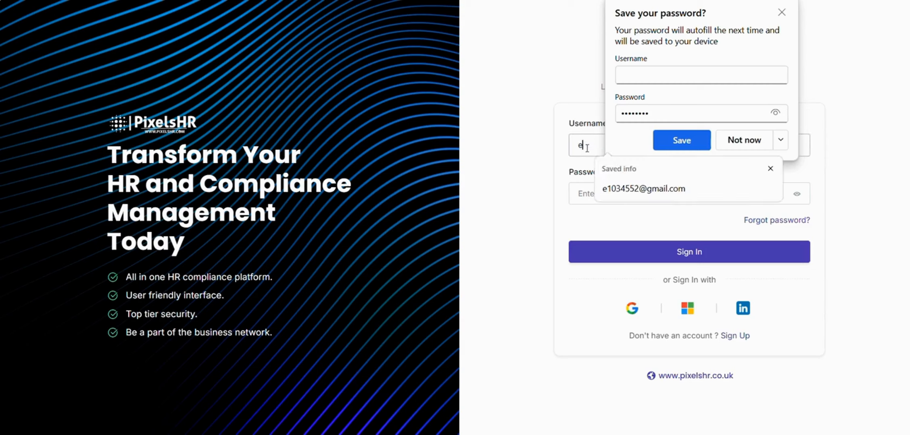
{"action": "type", "text": "xampl"}
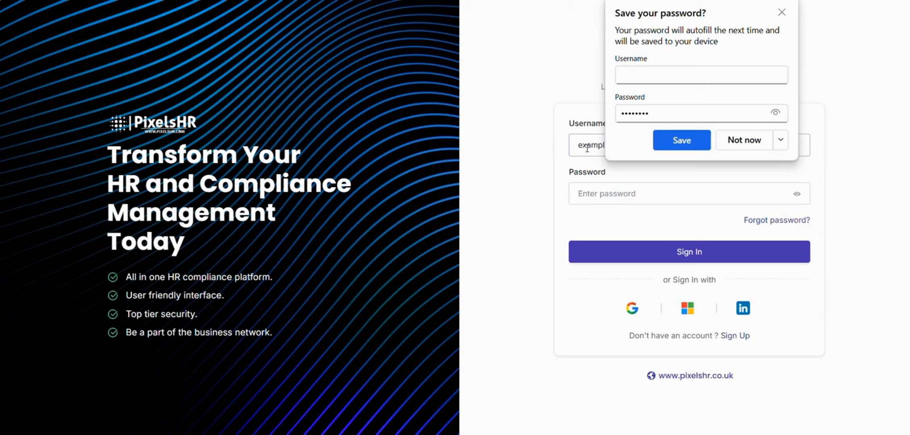
{"action": "left_click", "coordinate": [744, 140]}
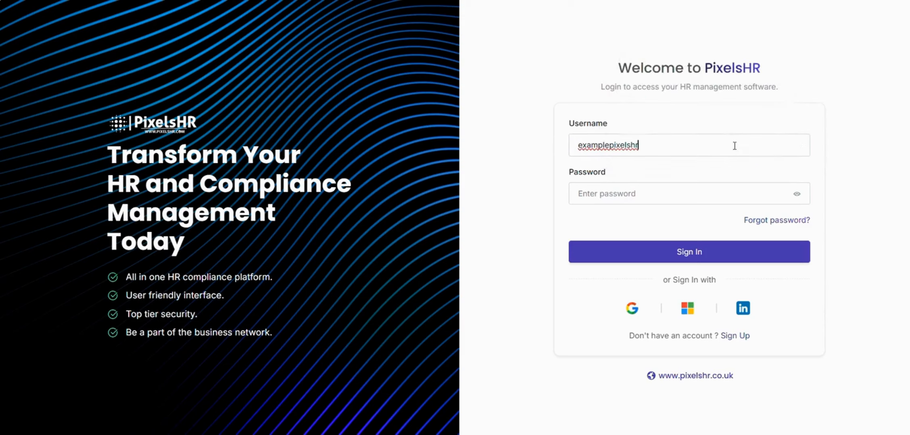
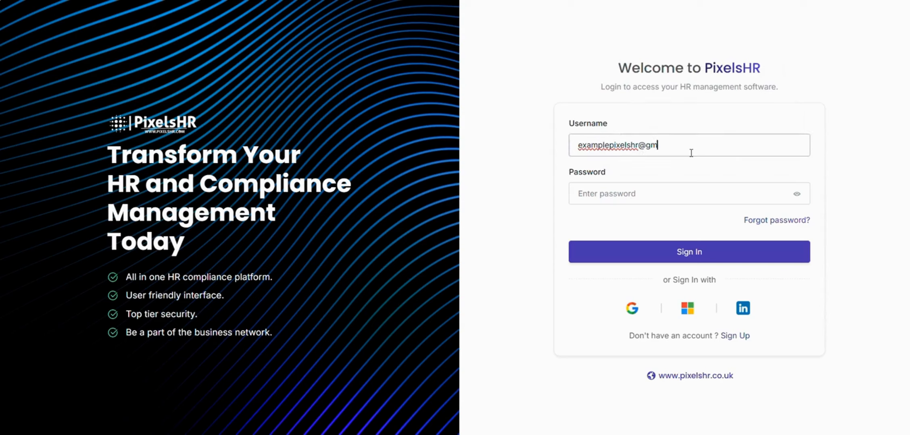
{"action": "key", "text": "Tab"}
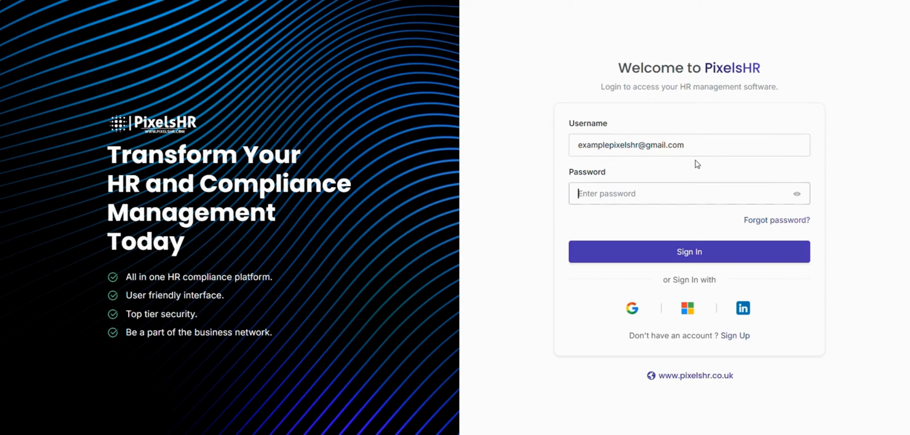
{"action": "key", "text": "Caps_Lock"}
{"action": "type", "text": "••••••••"}
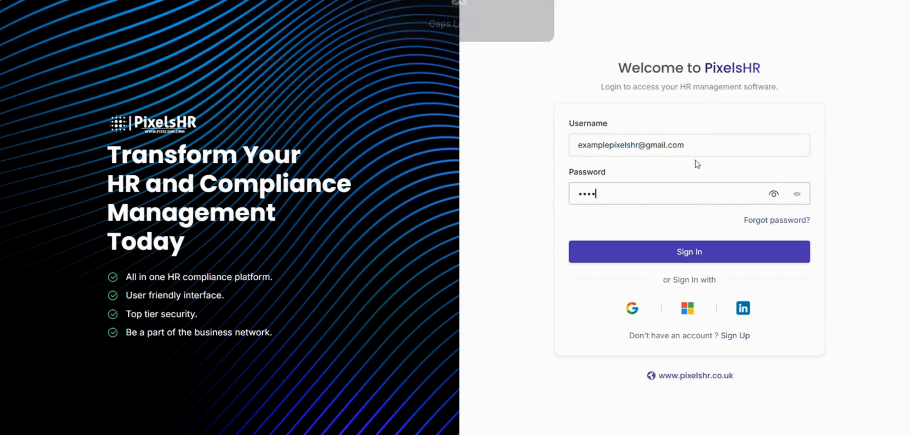
{"action": "key", "text": "Return"}
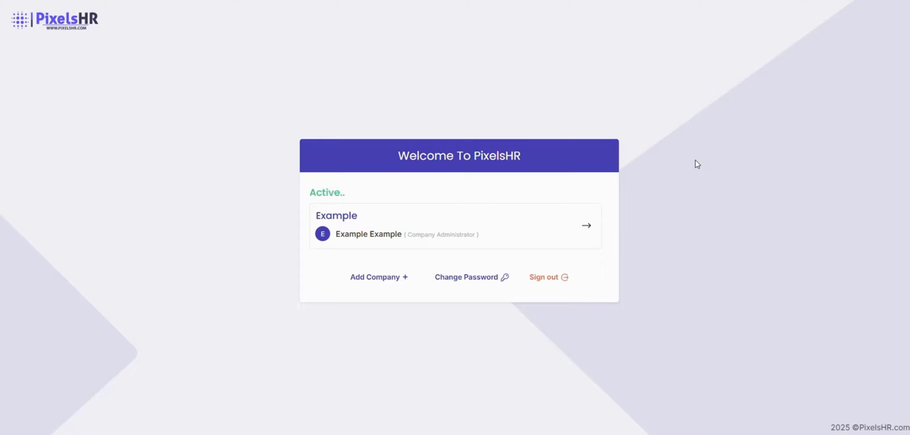
{"action": "left_click", "coordinate": [736, 145]}
{"action": "left_click", "coordinate": [586, 226]}
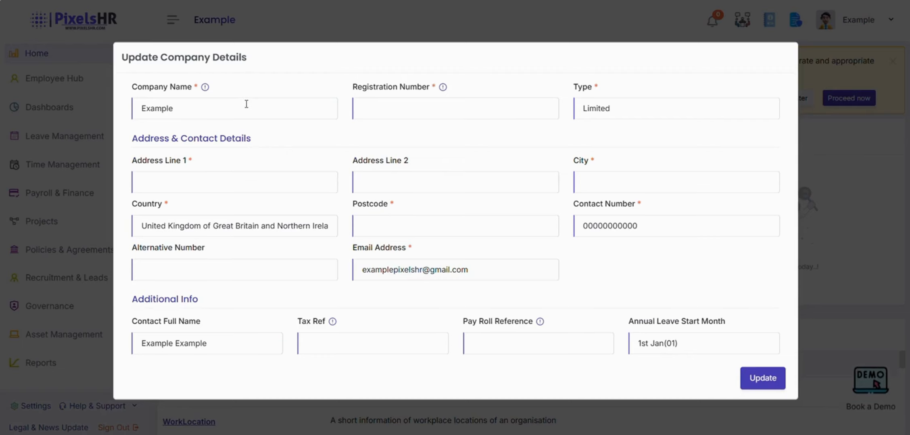
Enter registration number 000000, autofill address, city and postcode, and update the company details.
{"action": "left_click", "coordinate": [365, 107]}
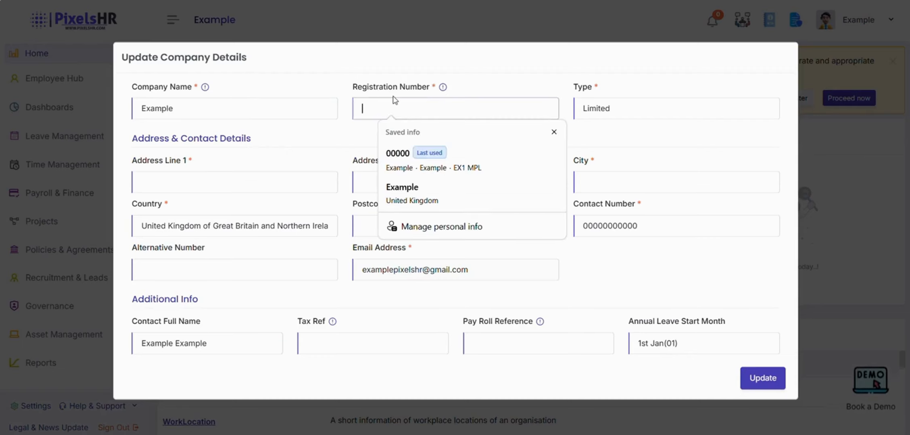
{"action": "type", "text": "000000"}
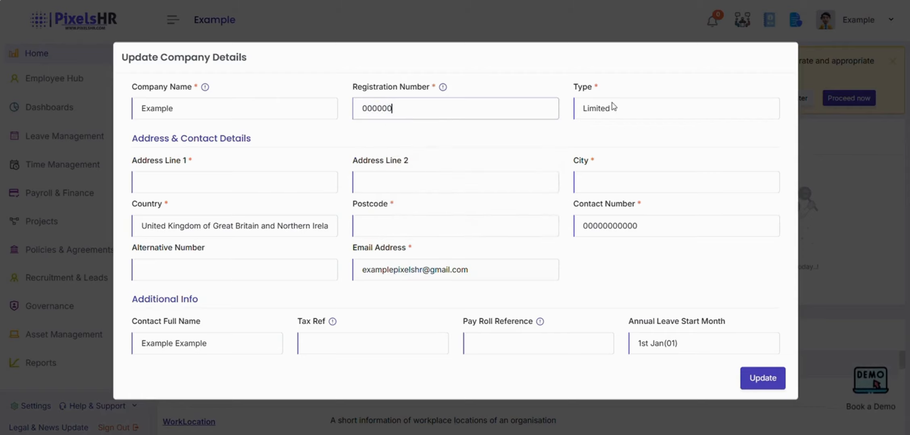
{"action": "left_click", "coordinate": [245, 185]}
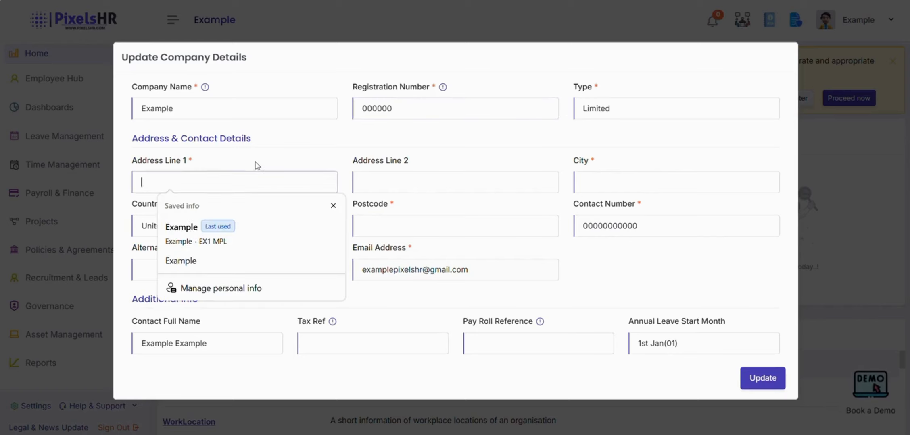
{"action": "left_click", "coordinate": [245, 231]}
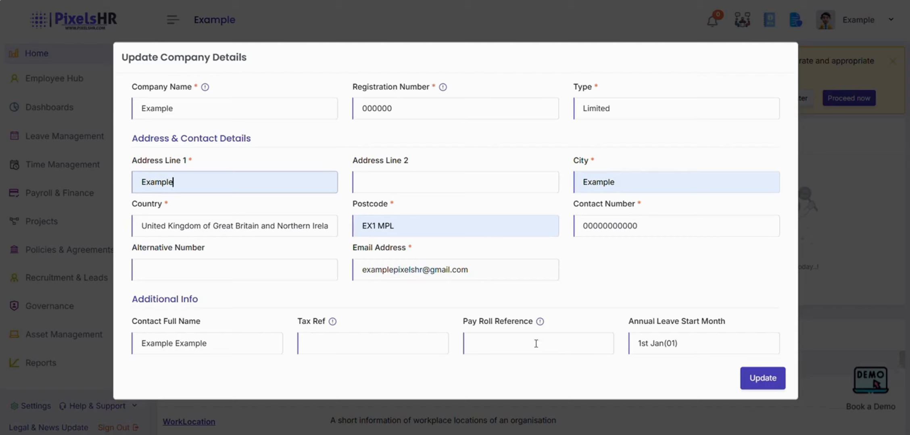
{"action": "left_click", "coordinate": [745, 381]}
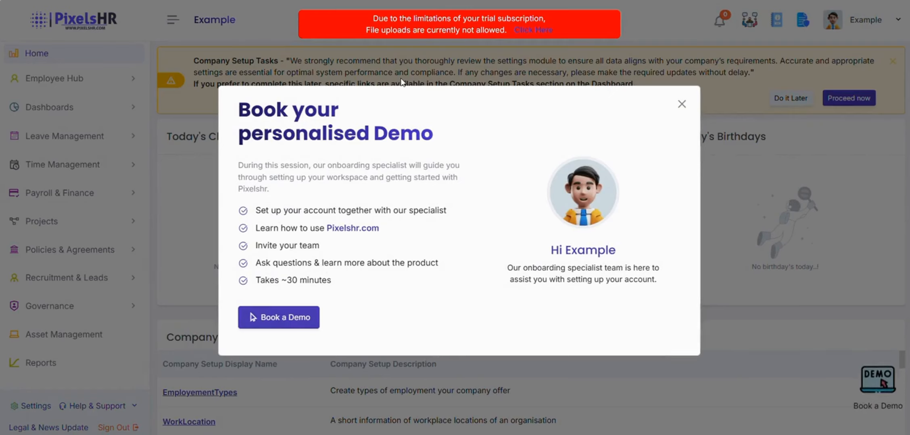
{"action": "left_click", "coordinate": [528, 32]}
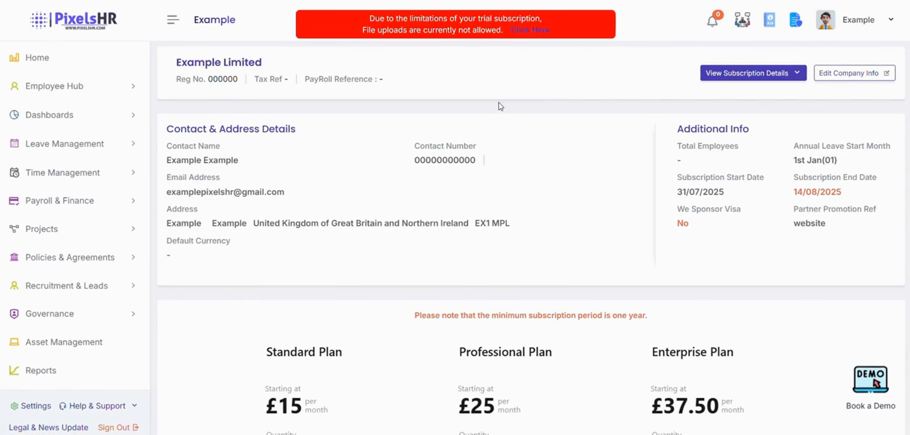
Set the Professional Plan quantity to 6+ users and subscribe to it at £30 per month.
{"action": "scroll", "coordinate": [500, 106], "scroll_direction": "down", "scroll_amount": 7}
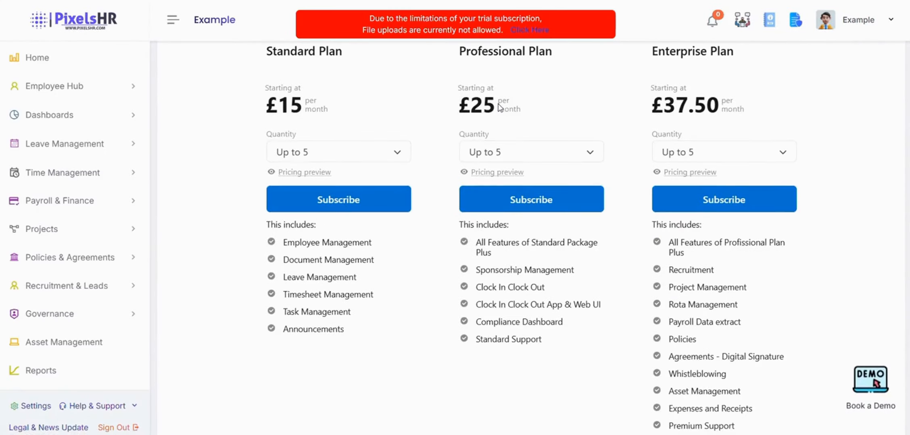
{"action": "scroll", "coordinate": [500, 106], "scroll_direction": "up", "scroll_amount": 1}
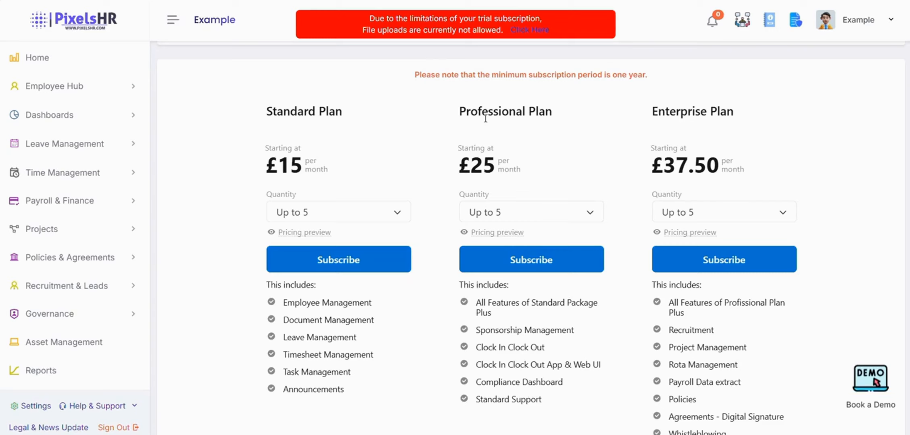
{"action": "left_click", "coordinate": [543, 208]}
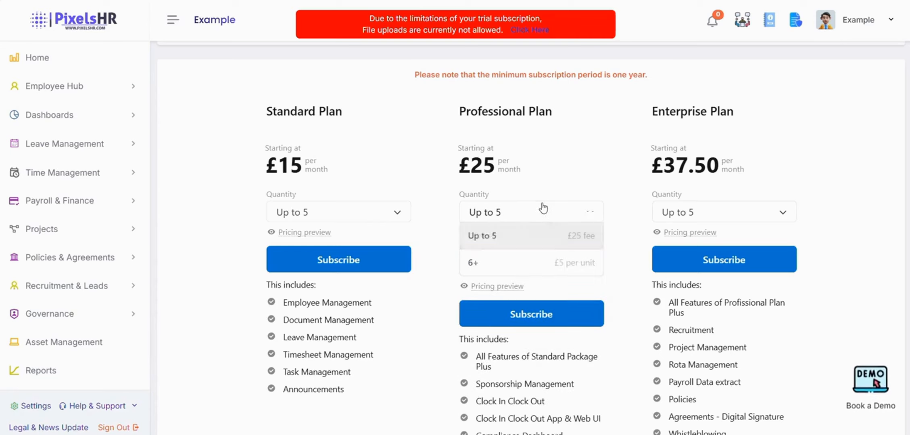
{"action": "left_click", "coordinate": [505, 264]}
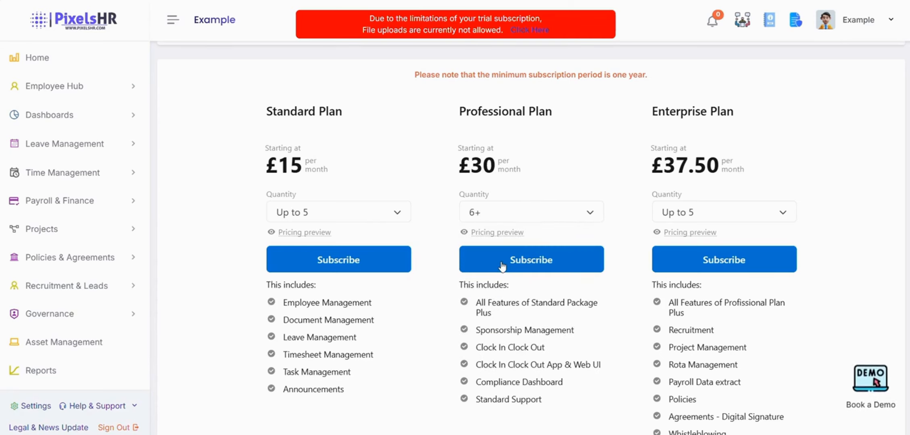
{"action": "left_click", "coordinate": [505, 262]}
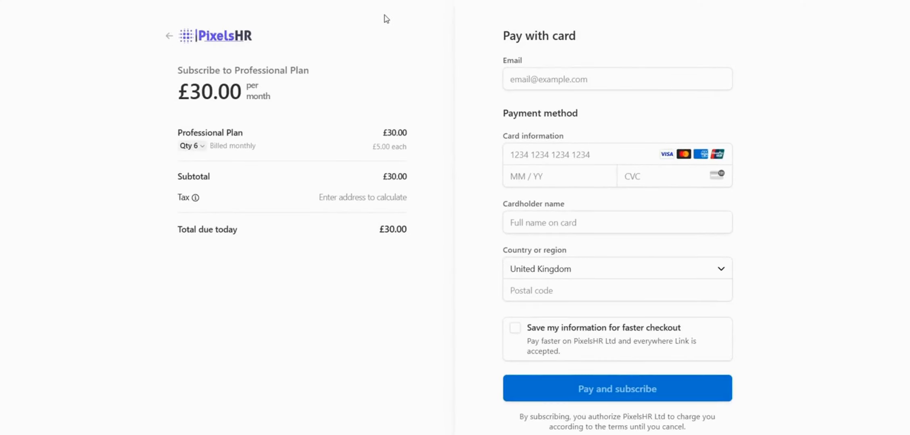
Change the checkout quantity from 6 to 10 so the Professional Plan totals £50.00.
{"action": "left_click", "coordinate": [193, 146]}
{"action": "left_click", "coordinate": [482, 223]}
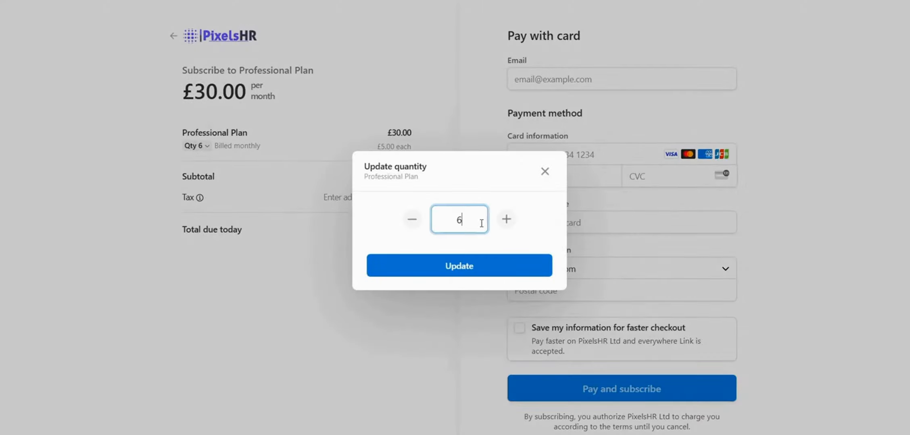
{"action": "key", "text": "BackSpace"}
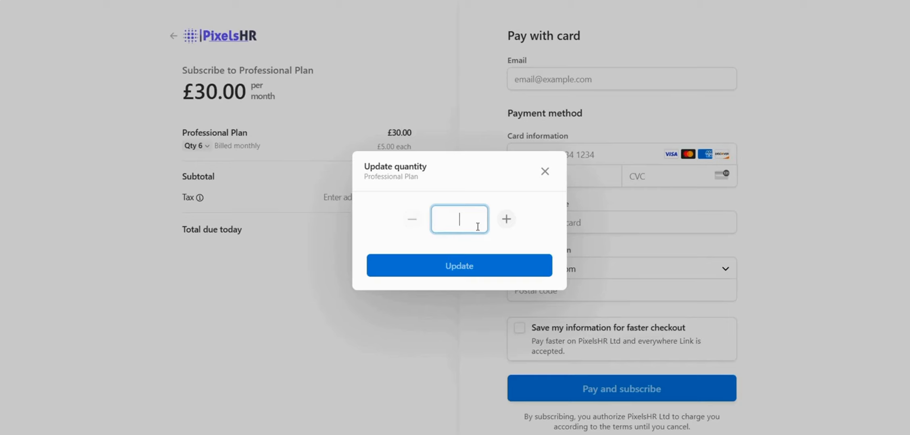
{"action": "type", "text": "10"}
{"action": "left_click", "coordinate": [471, 267]}
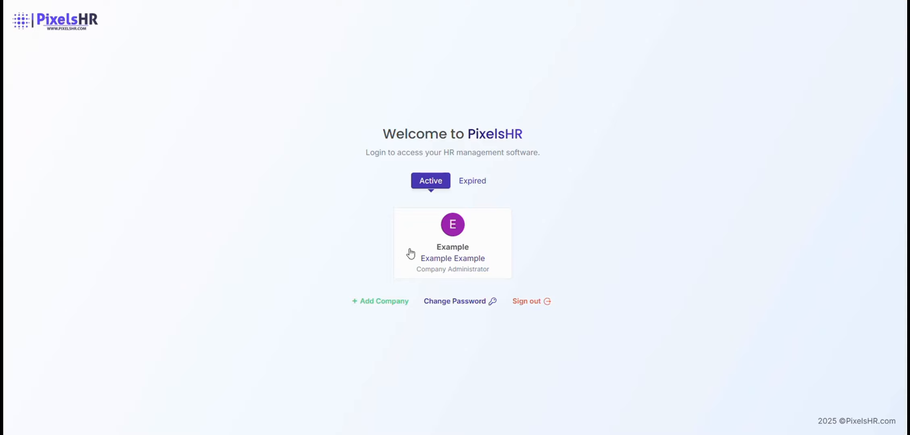
Open the Example company's dashboard, then its Settings page, and browse the setting cards.
{"action": "left_click", "coordinate": [410, 254]}
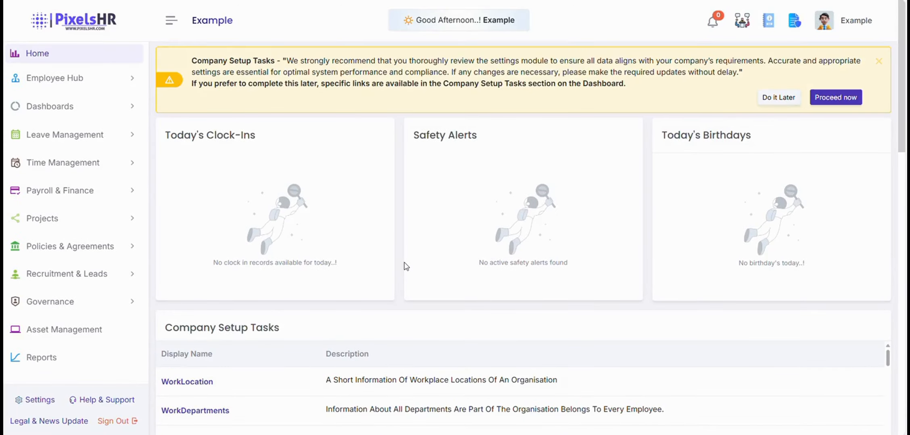
{"action": "left_click", "coordinate": [18, 401]}
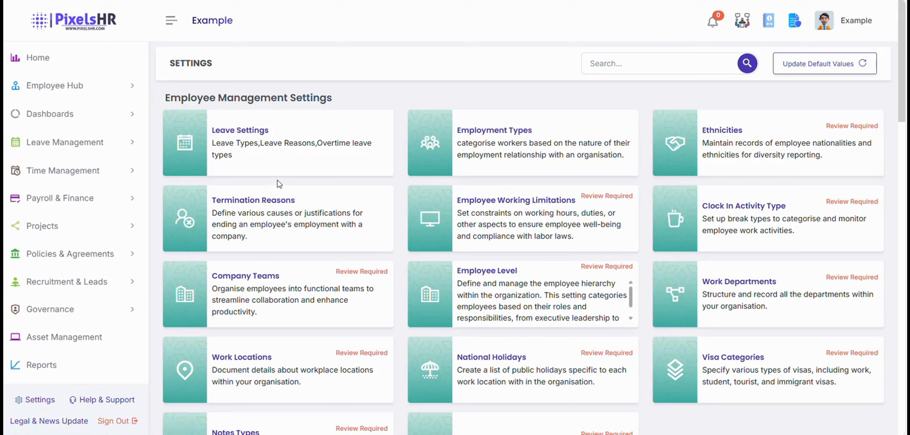
{"action": "scroll", "coordinate": [280, 185], "scroll_direction": "down", "scroll_amount": 20}
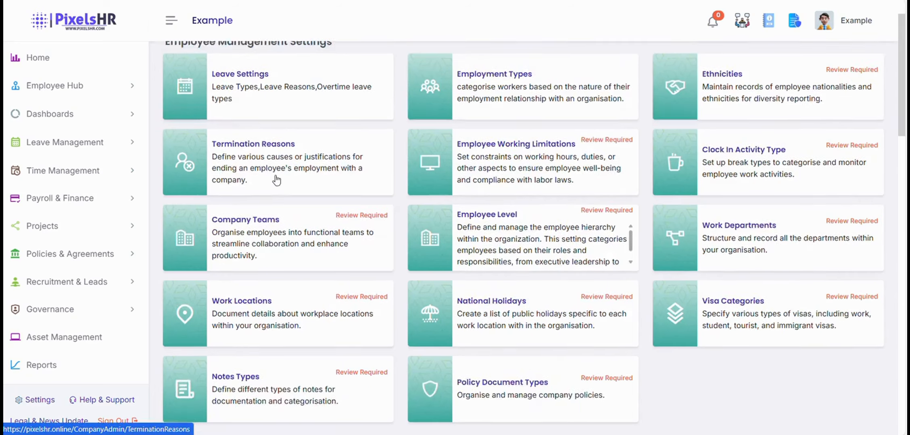
{"action": "scroll", "coordinate": [282, 178], "scroll_direction": "down", "scroll_amount": 5}
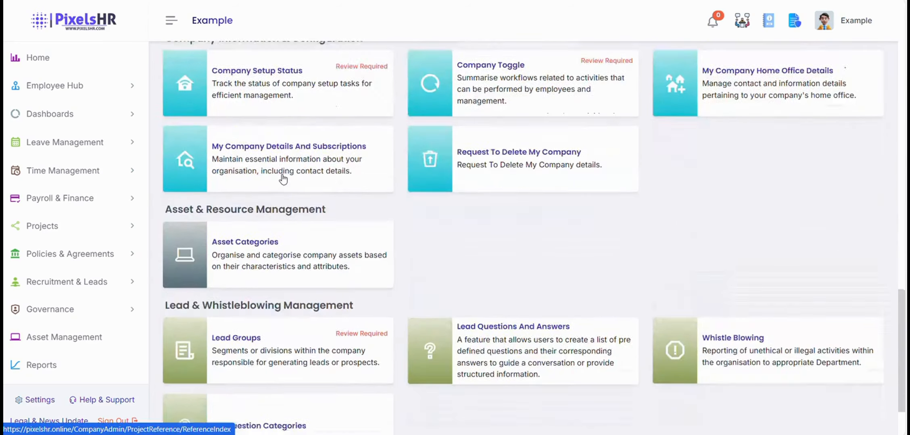
{"action": "scroll", "coordinate": [282, 179], "scroll_direction": "up", "scroll_amount": 13}
{"action": "scroll", "coordinate": [294, 178], "scroll_direction": "up", "scroll_amount": 8}
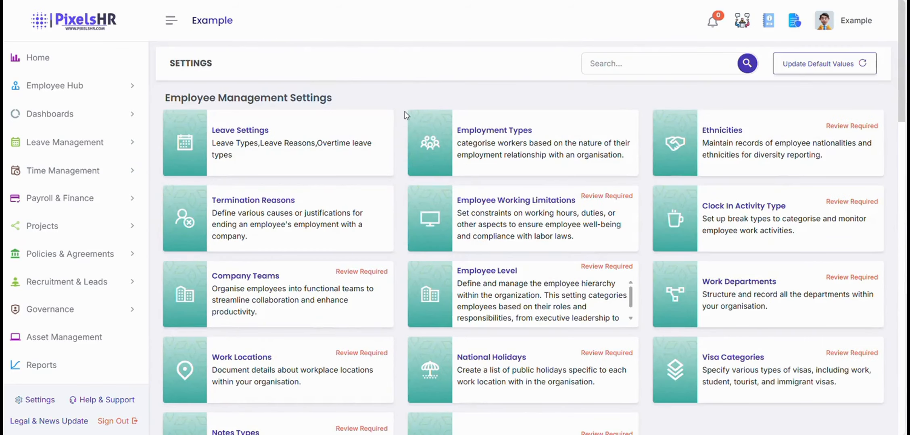
Mark Employee Working Limitations as reviewed with Yes and YES in the Note dialog, then return to Settings.
{"action": "left_click", "coordinate": [470, 216]}
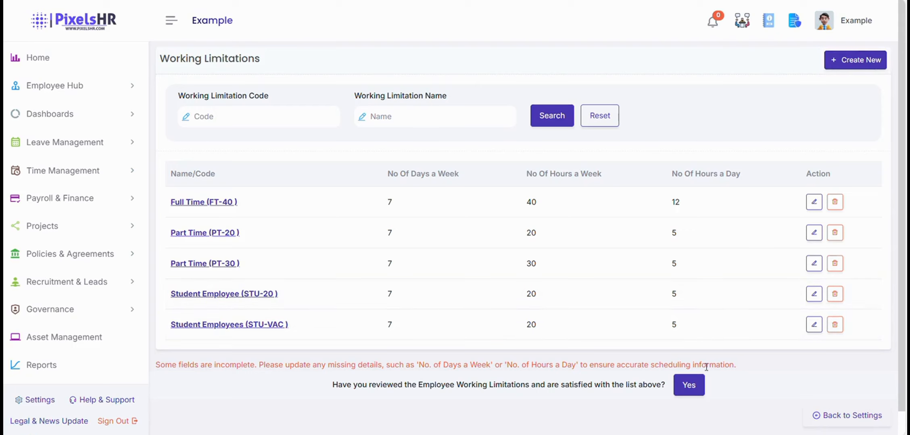
{"action": "left_click", "coordinate": [689, 386]}
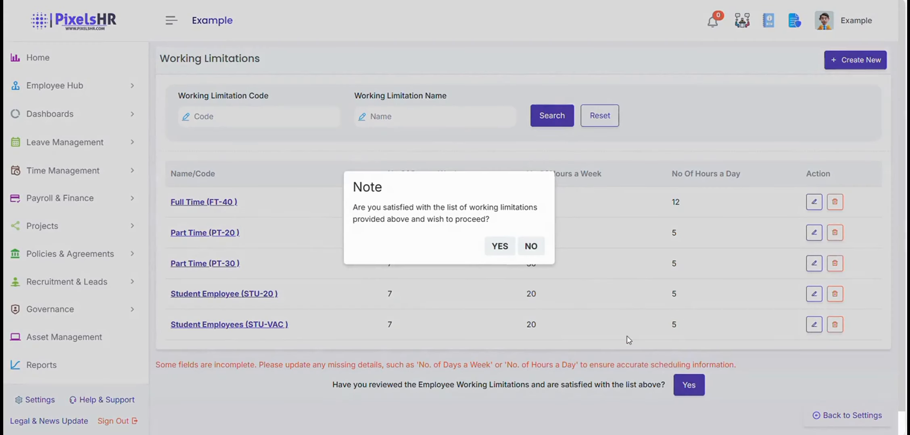
{"action": "left_click", "coordinate": [506, 247]}
{"action": "left_click", "coordinate": [531, 230]}
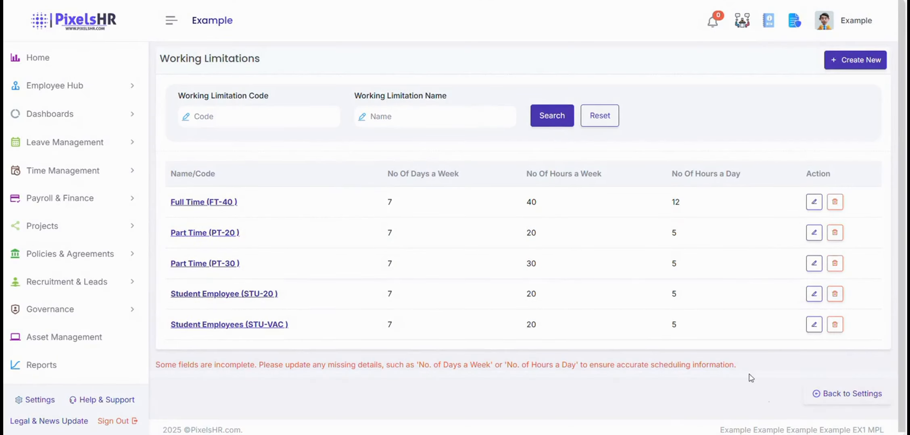
{"action": "left_click", "coordinate": [817, 399]}
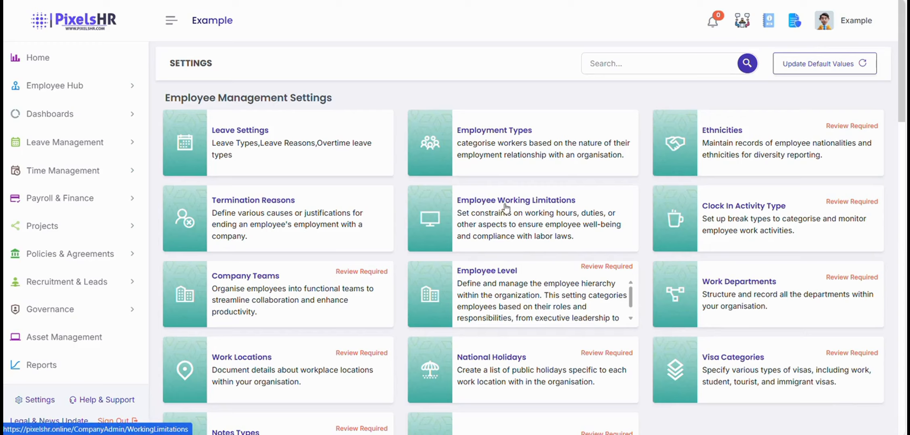
Scroll the Home dashboard and expand Employee Hub in the sidebar.
{"action": "scroll", "coordinate": [506, 208], "scroll_direction": "down", "scroll_amount": 10}
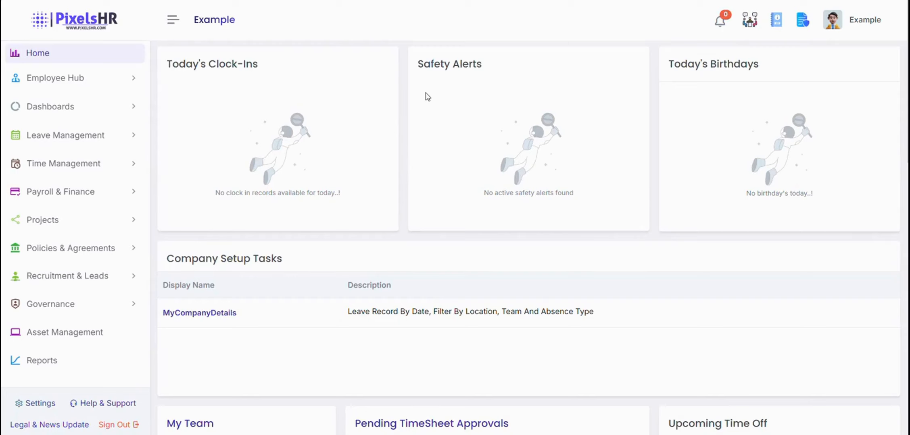
{"action": "left_click", "coordinate": [121, 82]}
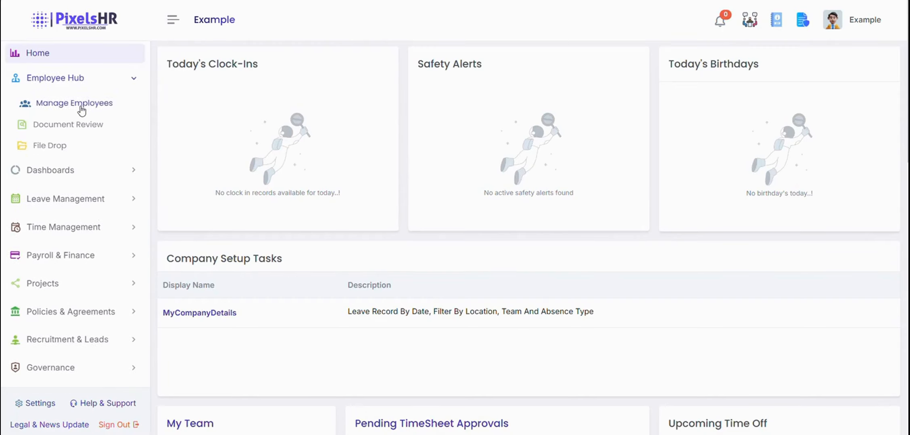
Invite a new HR Manager in Site Engineers at Head Office on 2000 monthly pay and save.
{"action": "left_click", "coordinate": [54, 106]}
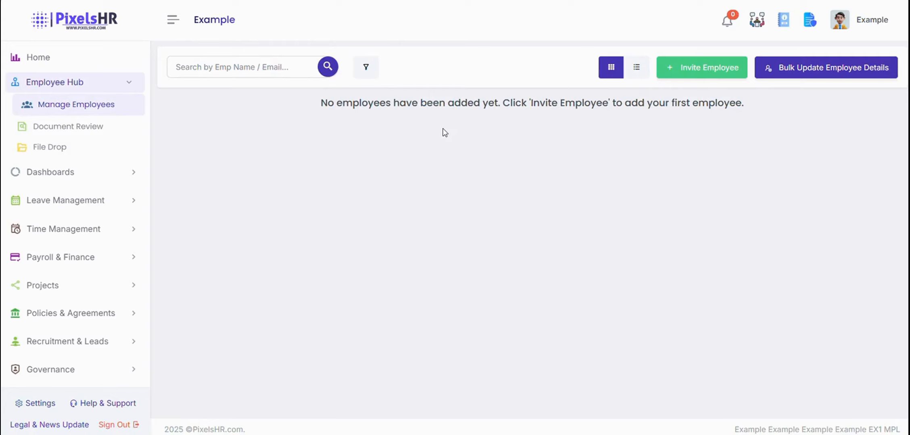
{"action": "left_click", "coordinate": [687, 71]}
{"action": "left_click", "coordinate": [266, 199]}
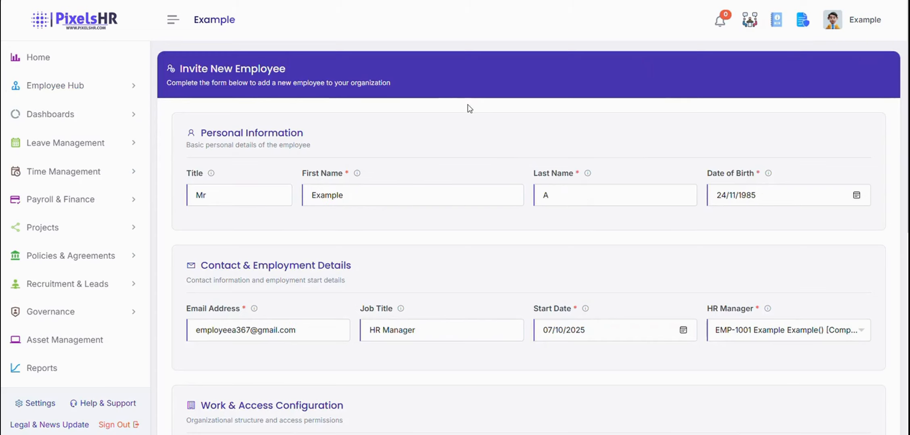
{"action": "scroll", "coordinate": [466, 106], "scroll_direction": "down", "scroll_amount": 1}
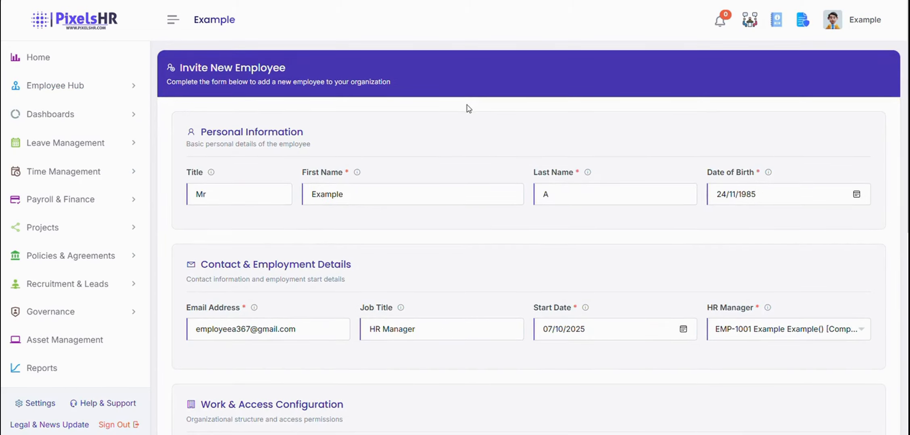
{"action": "scroll", "coordinate": [466, 109], "scroll_direction": "down", "scroll_amount": 10}
{"action": "left_click", "coordinate": [842, 359]}
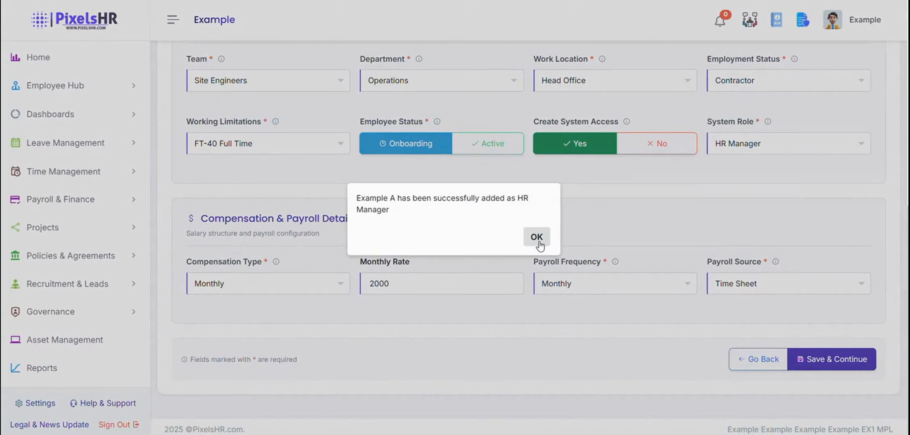
{"action": "left_click", "coordinate": [537, 238]}
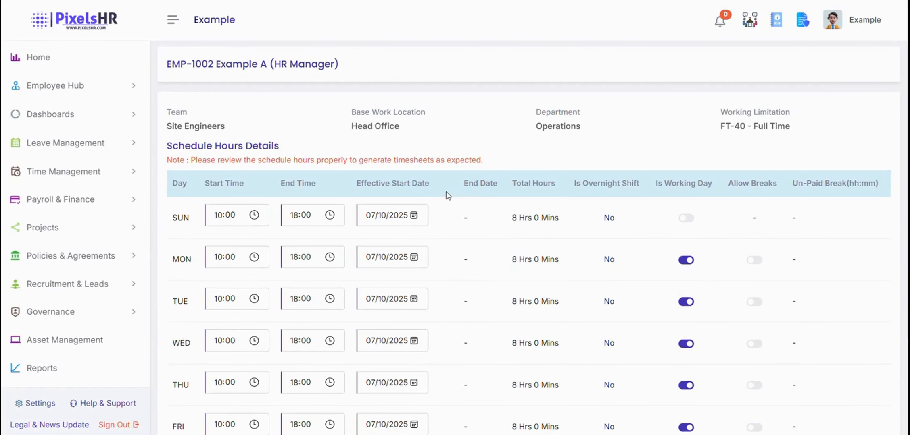
Allow a 30-minute unpaid Monday break, then save the schedule and generate timesheets.
{"action": "scroll", "coordinate": [377, 177], "scroll_direction": "down", "scroll_amount": 5}
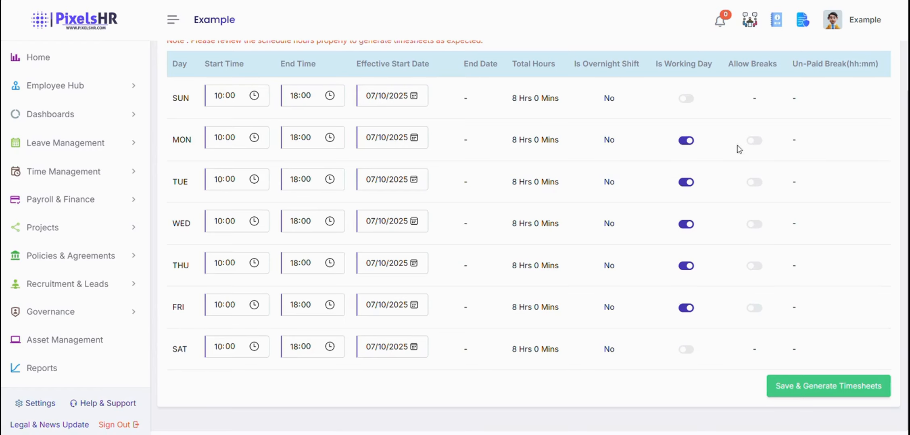
{"action": "left_click", "coordinate": [754, 141]}
{"action": "left_click", "coordinate": [815, 138]}
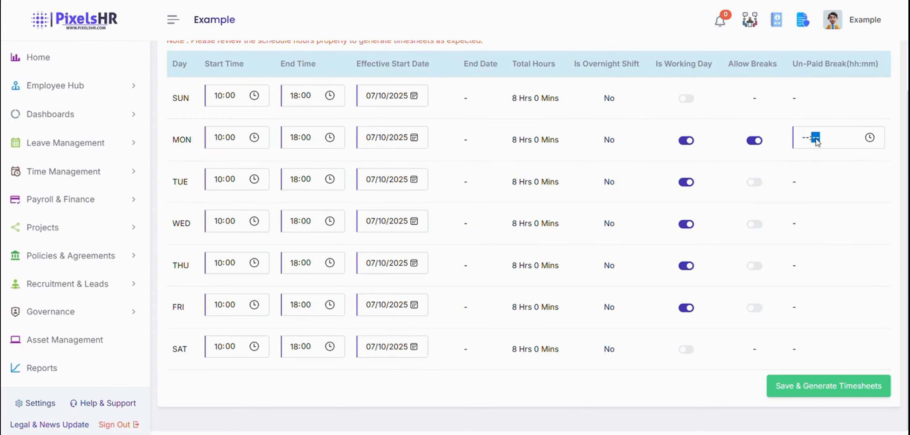
{"action": "type", "text": "30"}
{"action": "left_click", "coordinate": [789, 185]}
{"action": "scroll", "coordinate": [803, 387], "scroll_direction": "down", "scroll_amount": 1}
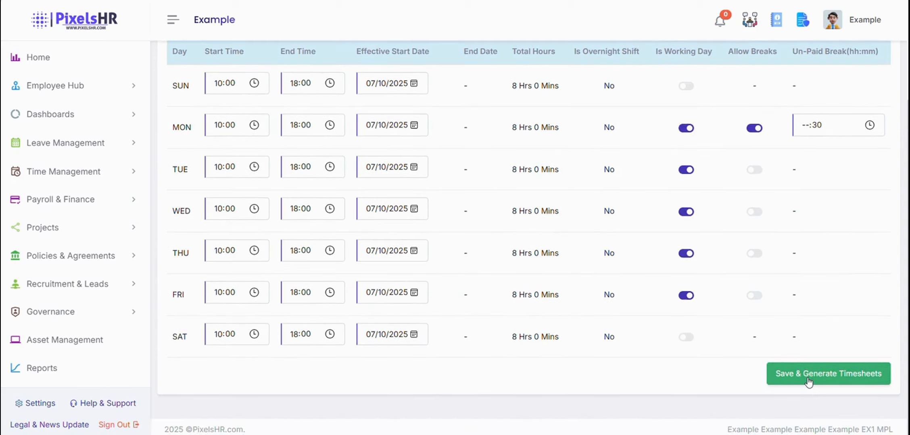
{"action": "left_click", "coordinate": [808, 381]}
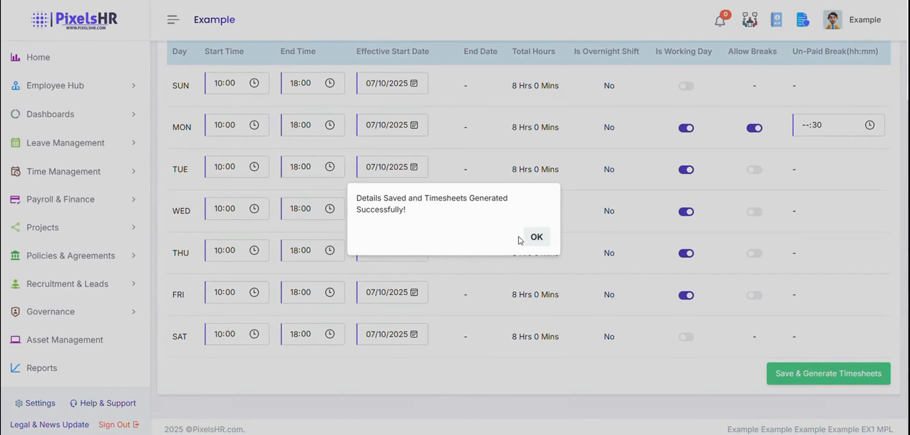
{"action": "left_click", "coordinate": [542, 238]}
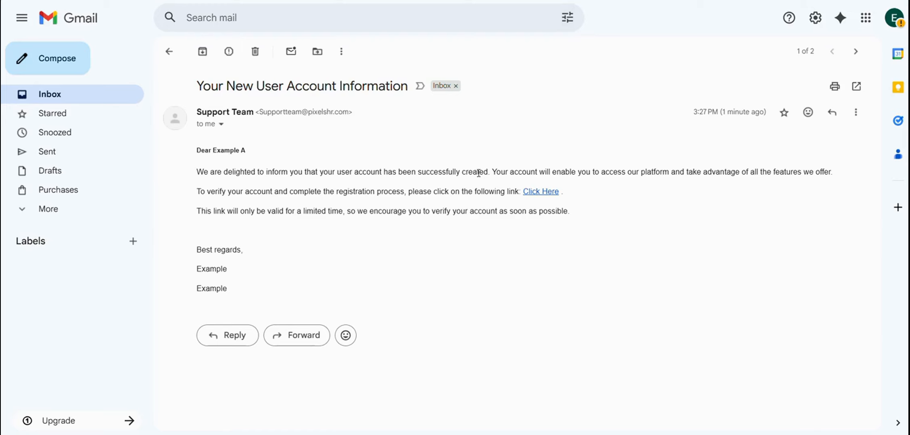
Verify the new employee's account from the welcome email and copy the temporary password.
{"action": "left_click", "coordinate": [538, 191]}
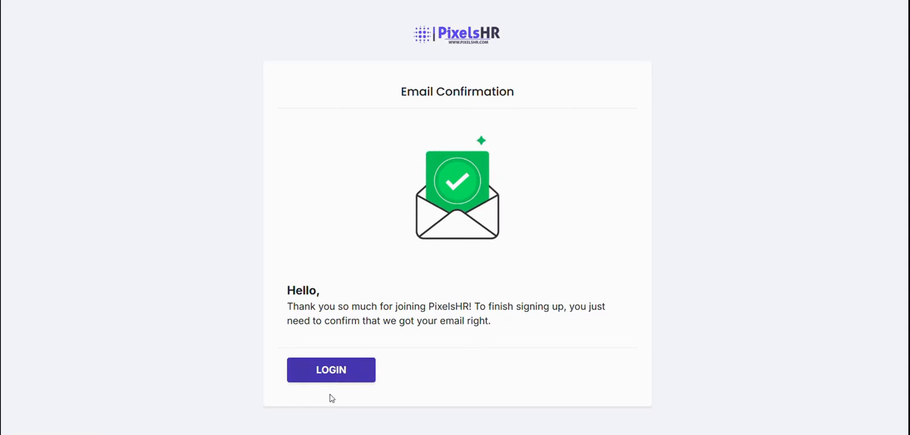
{"action": "left_click", "coordinate": [331, 377]}
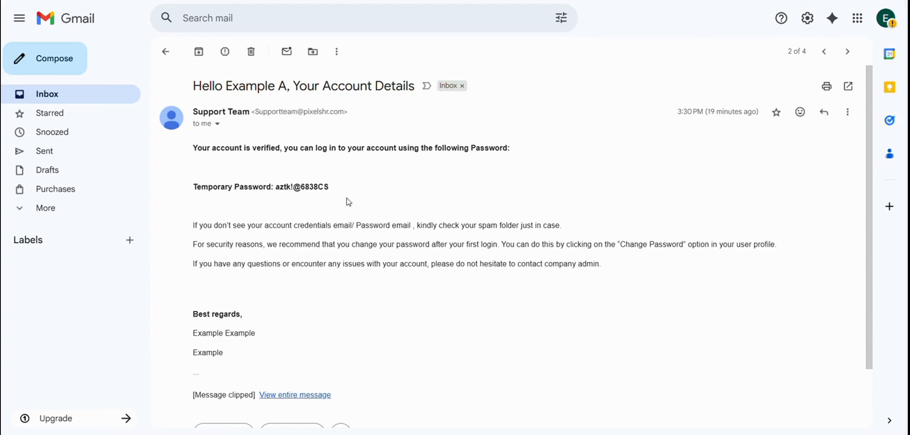
{"action": "left_click_drag", "start_coordinate": [330, 188], "coordinate": [275, 191]}
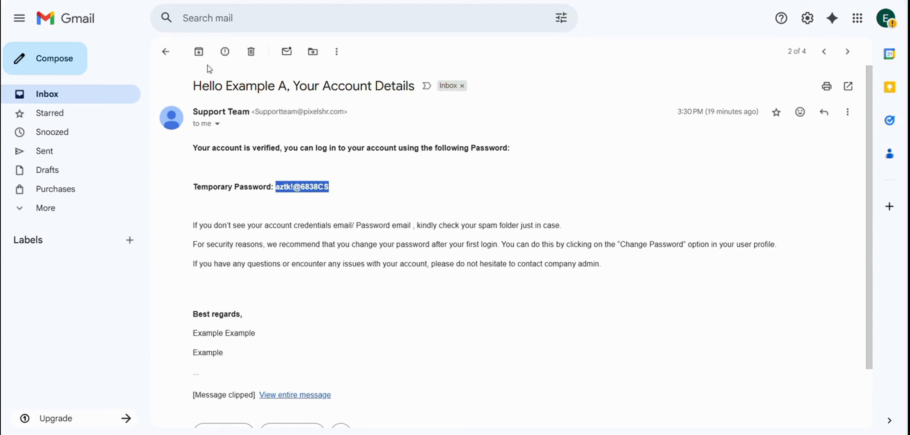
Open the account-verified email to find the employee's username, then go back to PixelsHR.
{"action": "left_click", "coordinate": [165, 51]}
{"action": "left_click", "coordinate": [446, 117]}
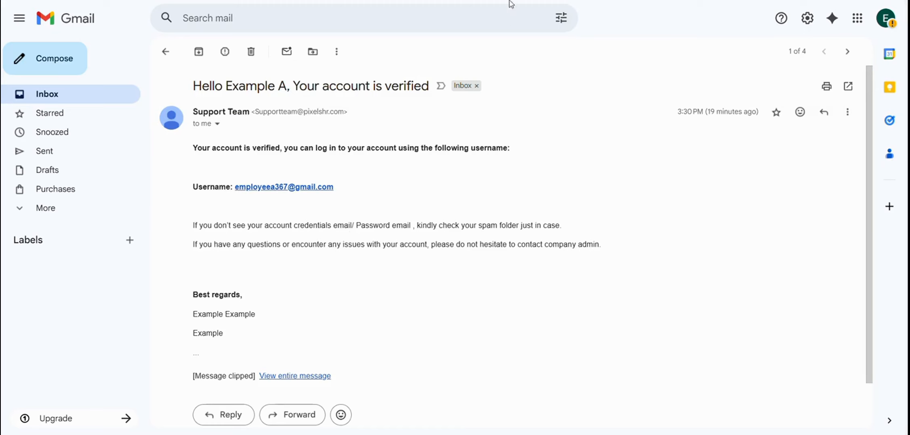
{"action": "key", "text": "ctrl+Tab"}
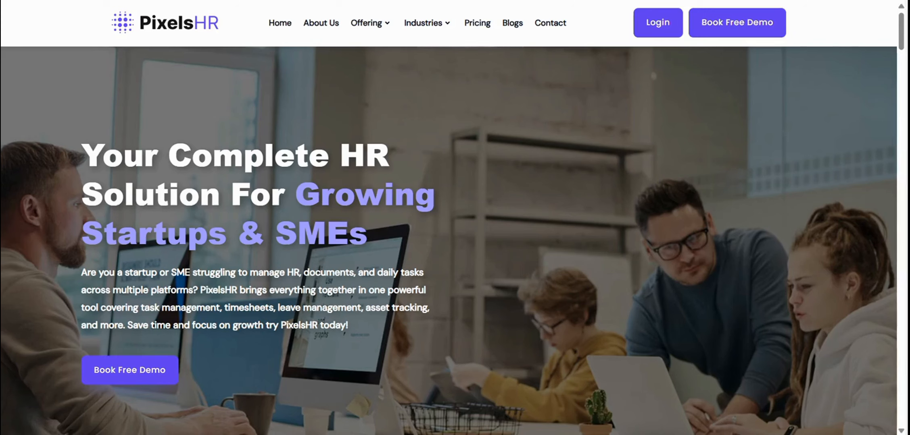
Log in with the new employee's email address and the pasted temporary password.
{"action": "left_click", "coordinate": [648, 26]}
{"action": "left_click", "coordinate": [608, 148]}
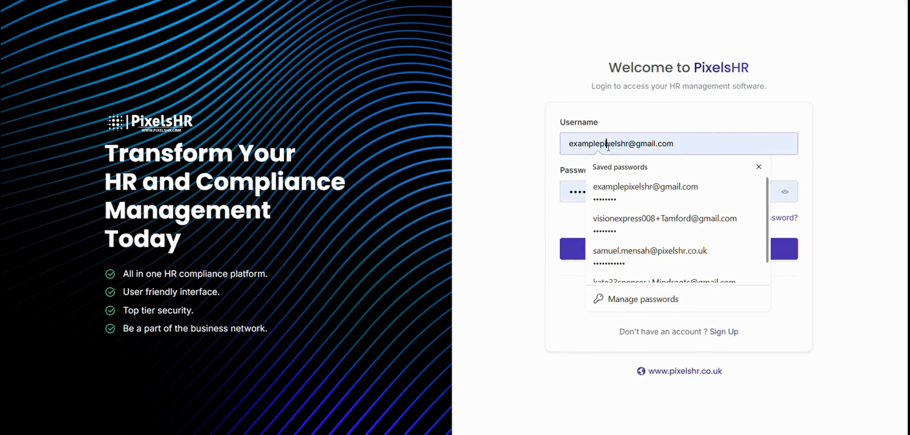
{"action": "left_click_drag", "start_coordinate": [715, 136], "coordinate": [520, 146]}
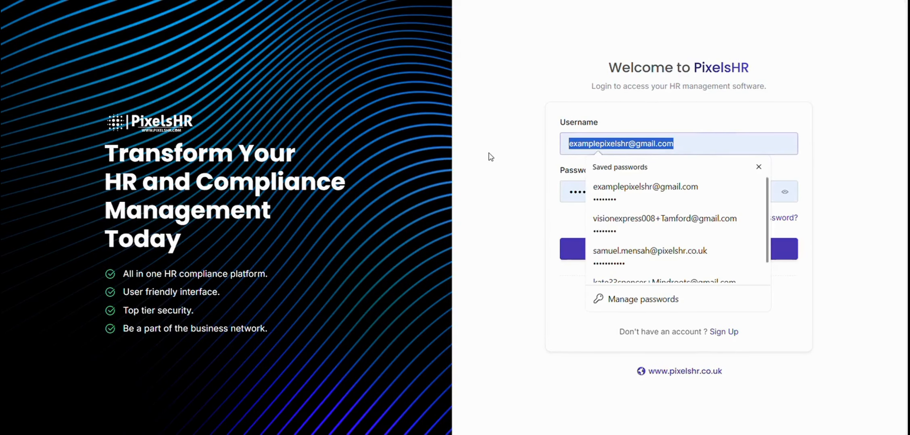
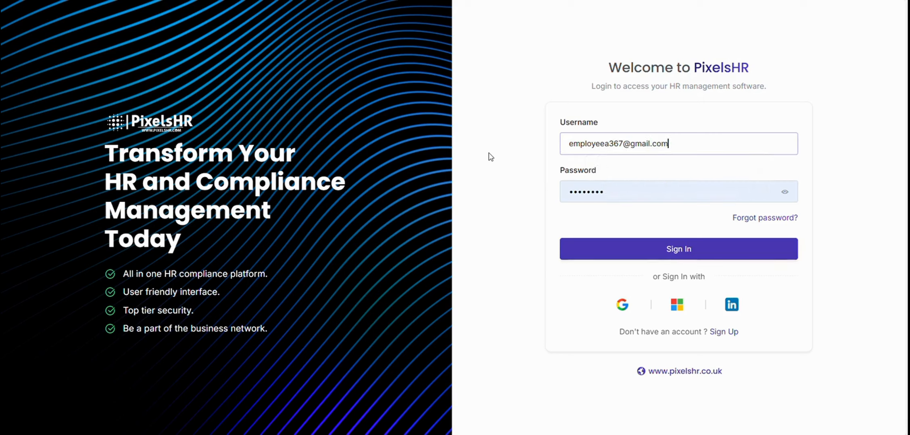
{"action": "key", "text": "Tab"}
{"action": "key", "text": "ctrl+v"}
{"action": "key", "text": "Return"}
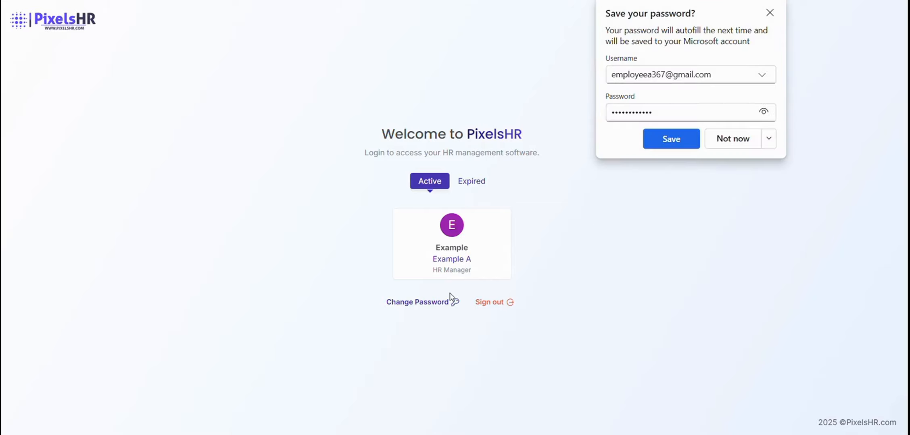
Replace the temporary password with a new, confirmed password and go back to the company welcome page.
{"action": "left_click", "coordinate": [435, 306]}
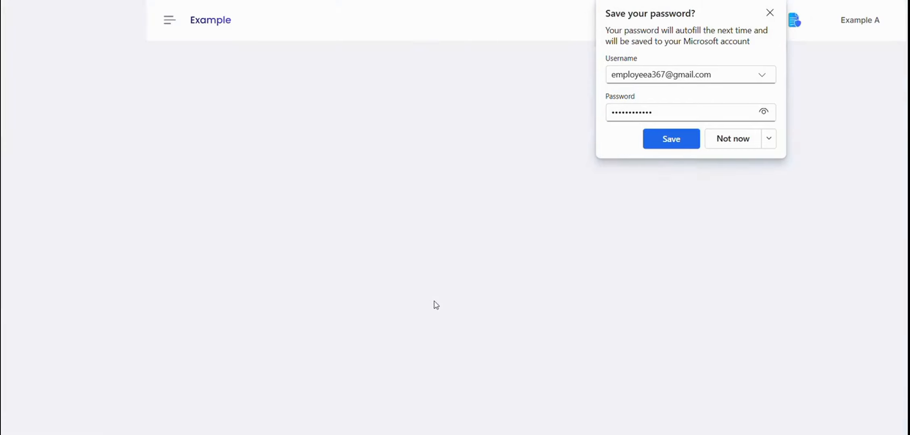
{"action": "left_click", "coordinate": [248, 115]}
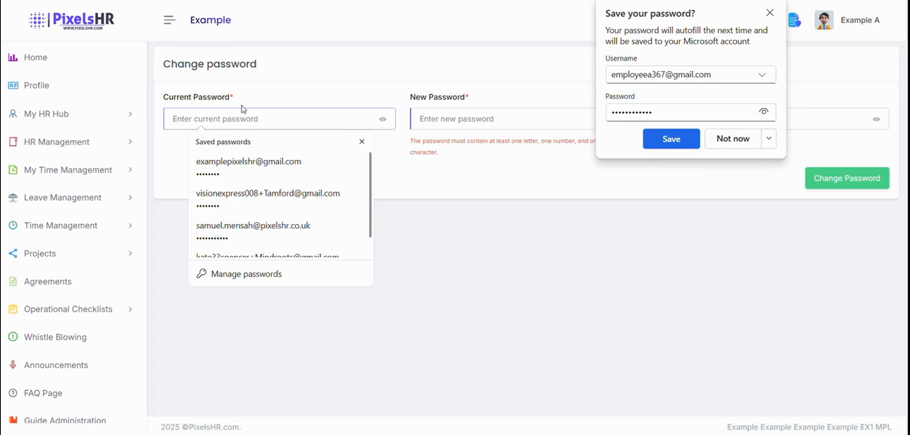
{"action": "key", "text": "ctrl+v"}
{"action": "left_click", "coordinate": [448, 122]}
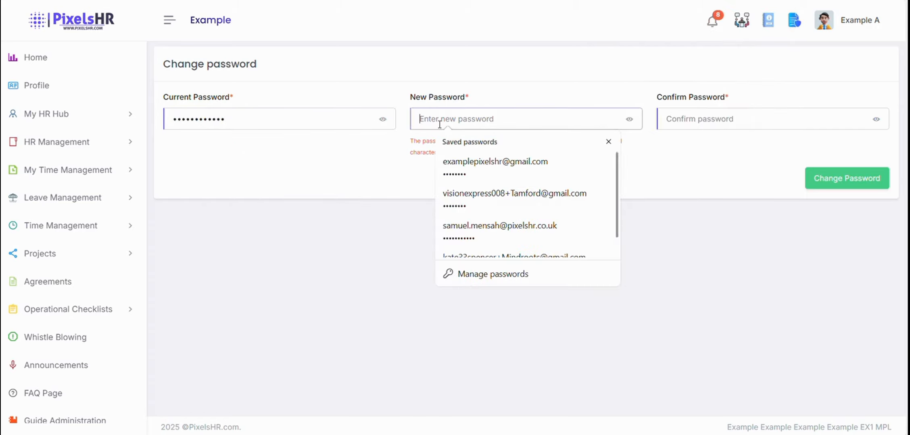
{"action": "key", "text": "Caps_Lock"}
{"action": "type", "text": "********"}
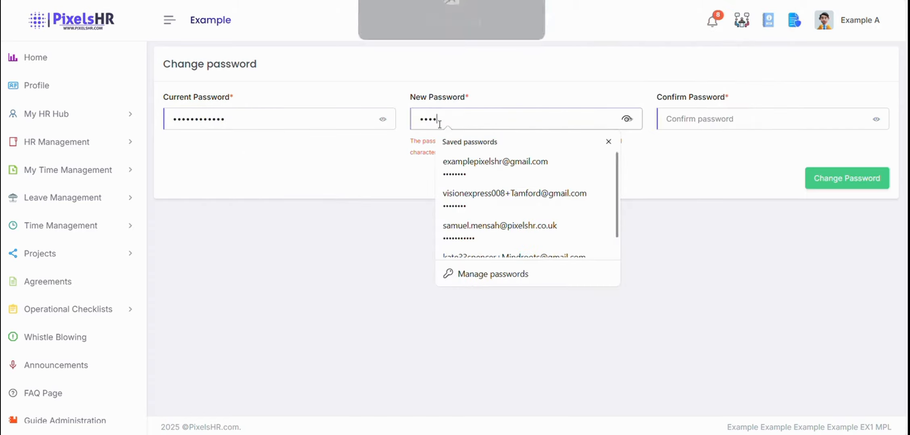
{"action": "key", "text": "Escape"}
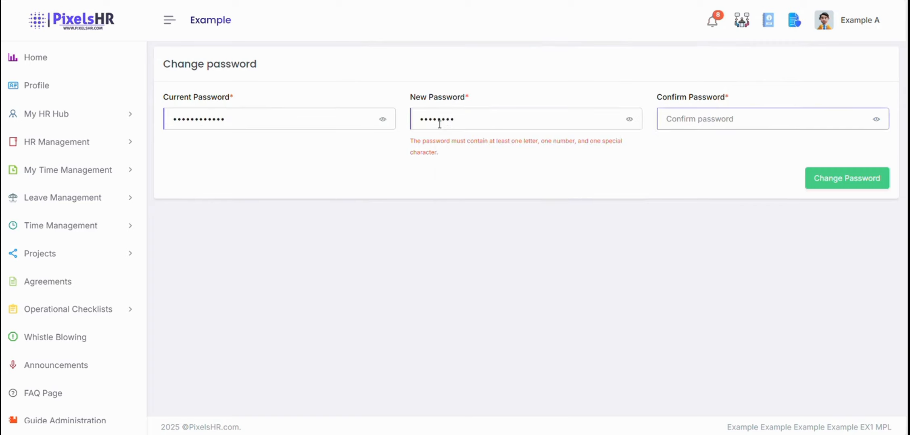
{"action": "key", "text": "Caps_Lock"}
{"action": "key", "text": "Caps_Lock"}
{"action": "type", "text": "••••"}
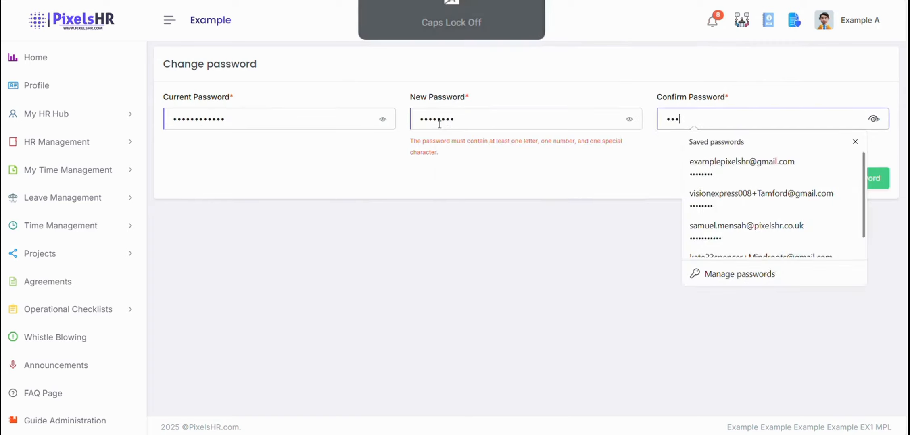
{"action": "type", "text": "•••••"}
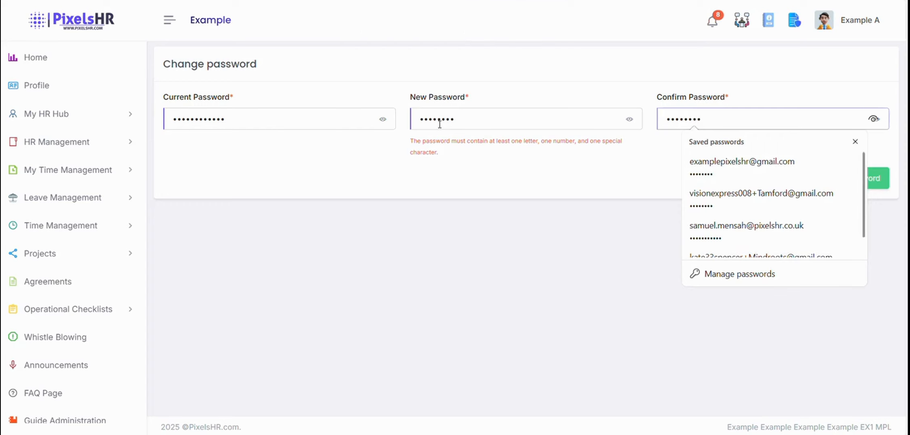
{"action": "left_click", "coordinate": [870, 181]}
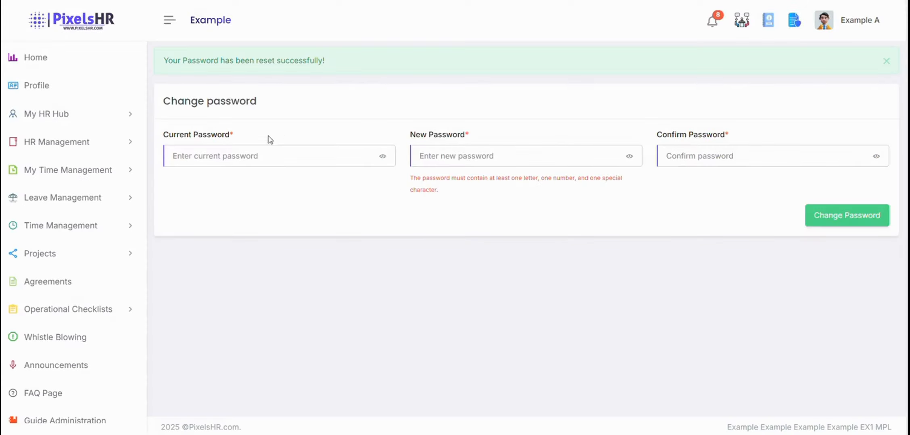
{"action": "left_click", "coordinate": [70, 60]}
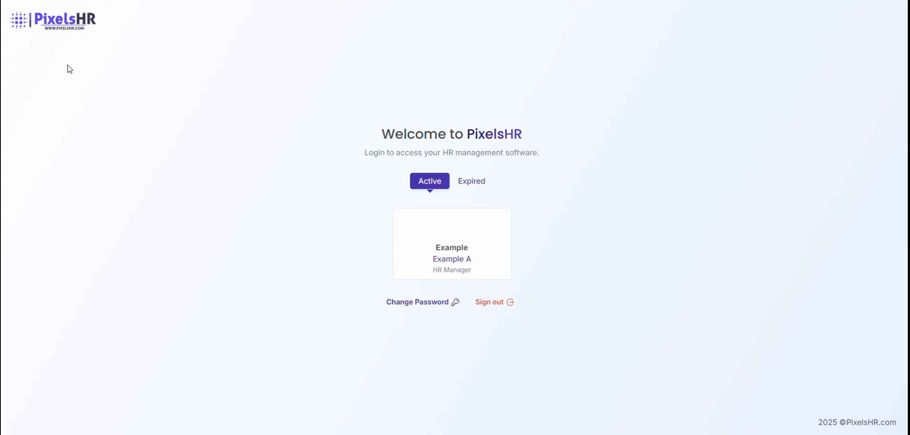
Enter the Example company and open Document Request under Settings' Task & Workflow Management.
{"action": "left_click", "coordinate": [438, 224]}
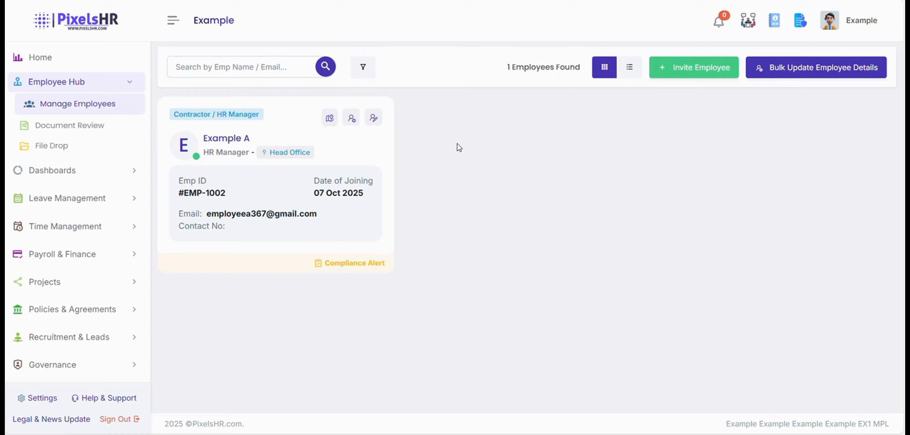
{"action": "left_click", "coordinate": [43, 398]}
{"action": "scroll", "coordinate": [572, 203], "scroll_direction": "down", "scroll_amount": 5}
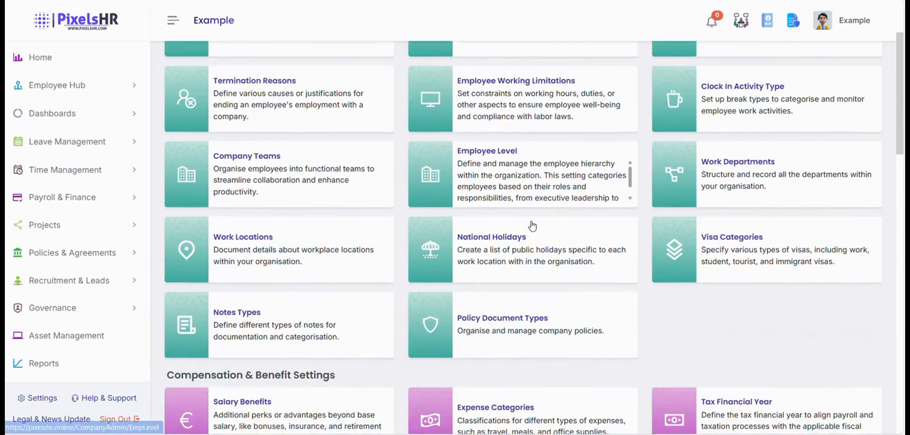
{"action": "scroll", "coordinate": [536, 220], "scroll_direction": "down", "scroll_amount": 2}
{"action": "scroll", "coordinate": [538, 218], "scroll_direction": "up", "scroll_amount": 5}
{"action": "scroll", "coordinate": [538, 219], "scroll_direction": "down", "scroll_amount": 9}
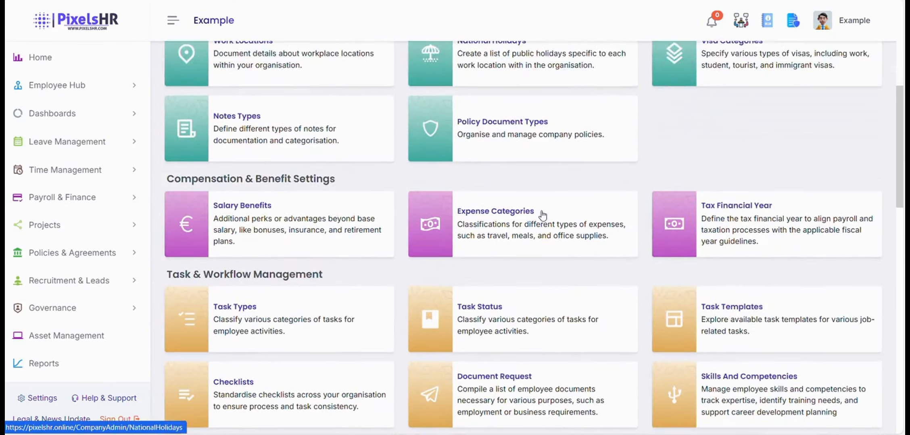
{"action": "left_click", "coordinate": [529, 244]}
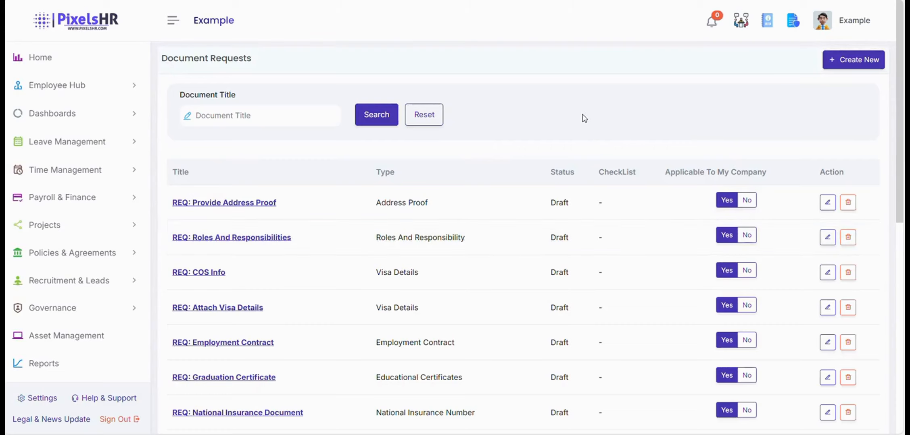
Scroll through the draft document requests and expand the Employee Hub menu.
{"action": "scroll", "coordinate": [584, 117], "scroll_direction": "down", "scroll_amount": 1}
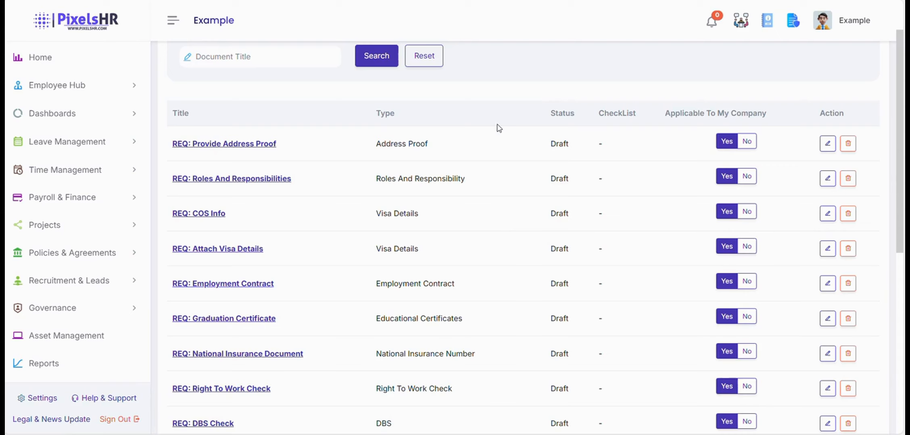
{"action": "left_click", "coordinate": [49, 87]}
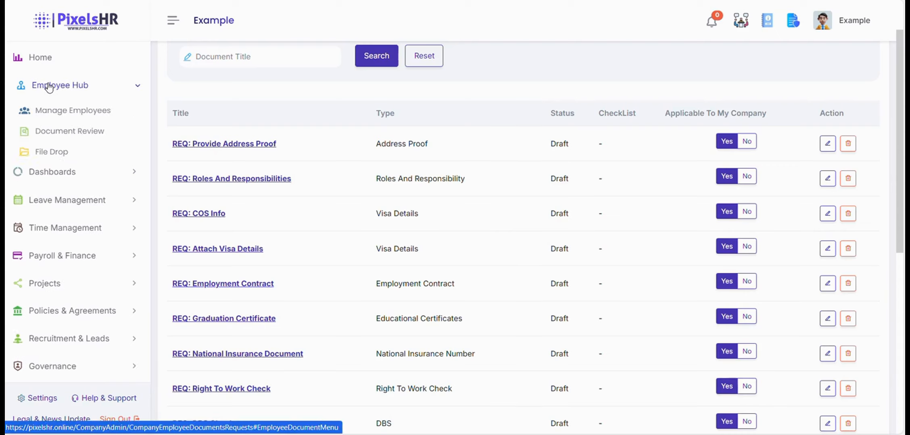
From Manage Employees, open the HR Manager's Documents tab and start a new document request.
{"action": "left_click", "coordinate": [61, 112]}
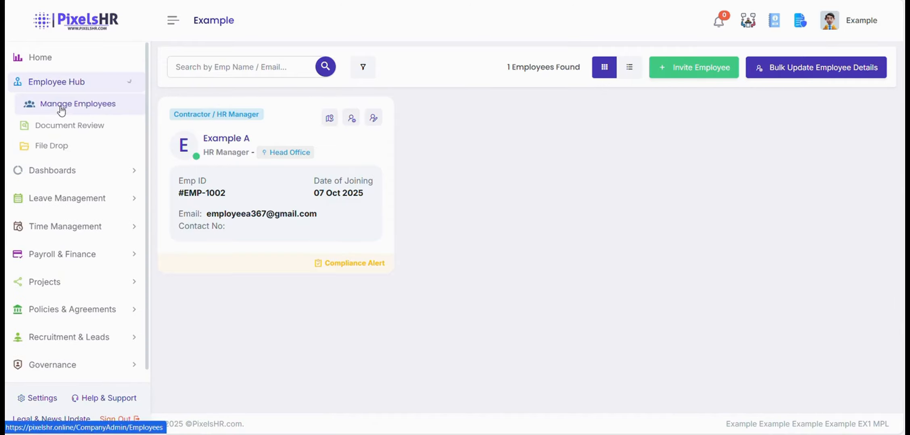
{"action": "left_click", "coordinate": [352, 119]}
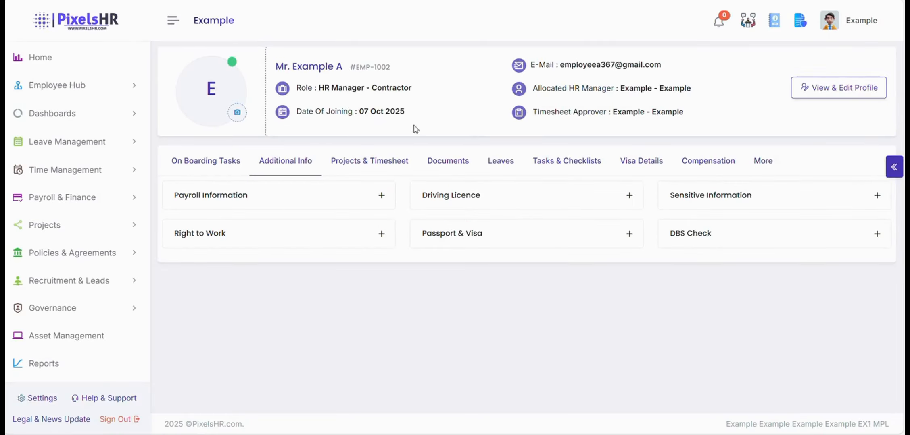
{"action": "left_click", "coordinate": [458, 164]}
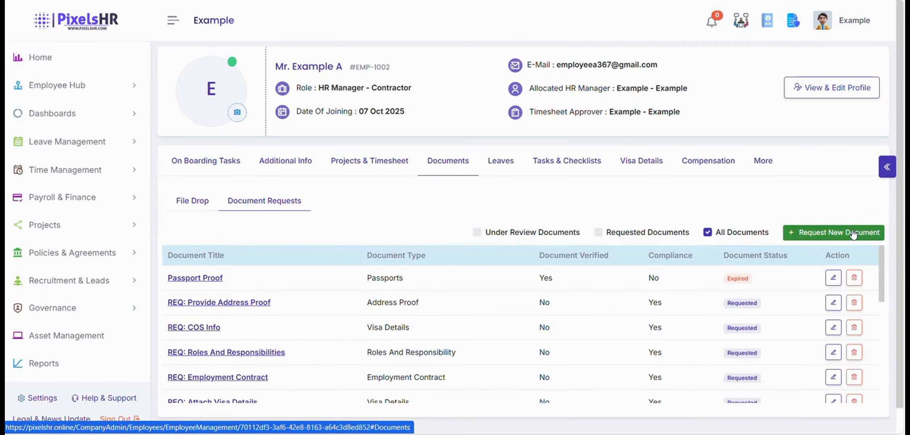
{"action": "left_click", "coordinate": [852, 233]}
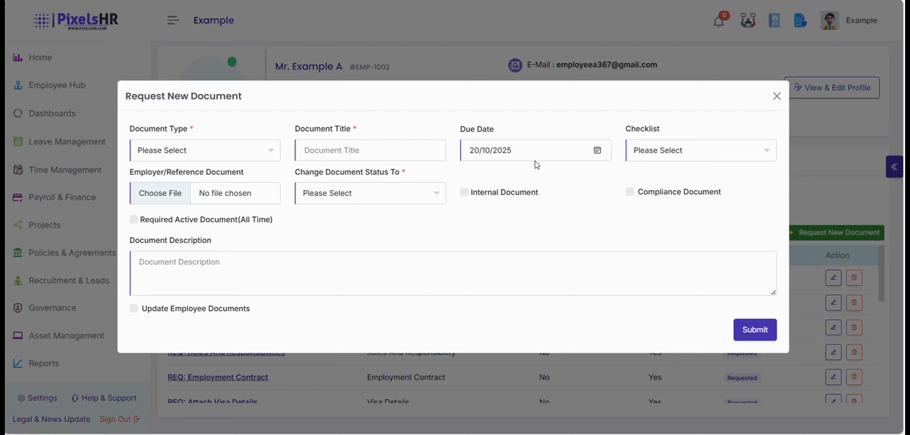
Set the request's due date to 24/10/2025 and status to Requested, and mark it as a compliance document.
{"action": "left_click", "coordinate": [597, 152]}
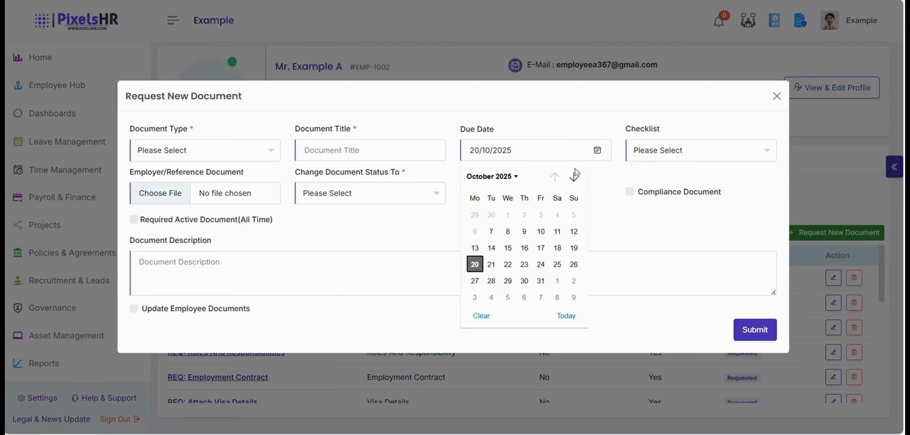
{"action": "left_click", "coordinate": [541, 264]}
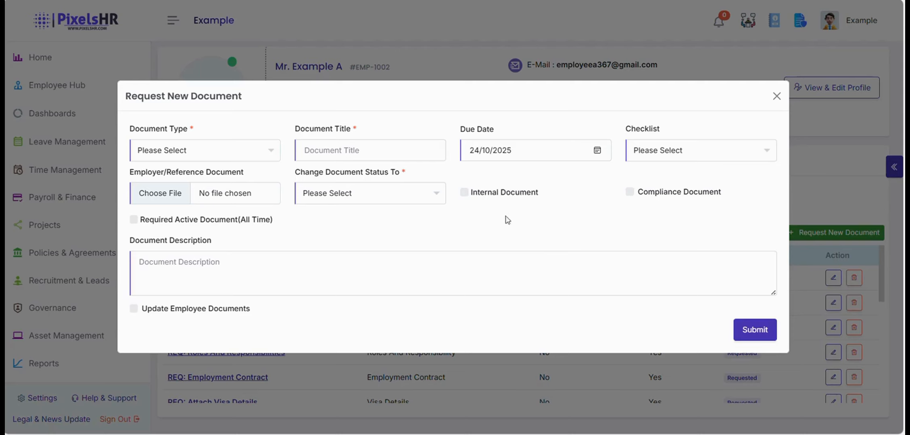
{"action": "left_click", "coordinate": [417, 193]}
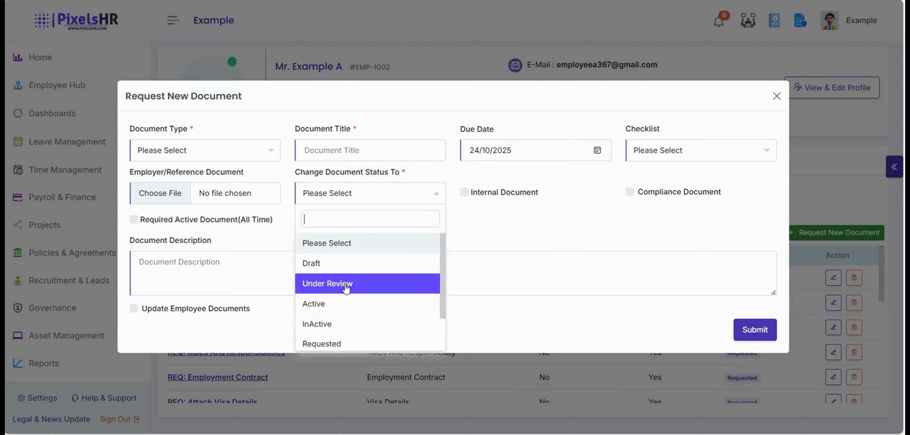
{"action": "left_click", "coordinate": [362, 344]}
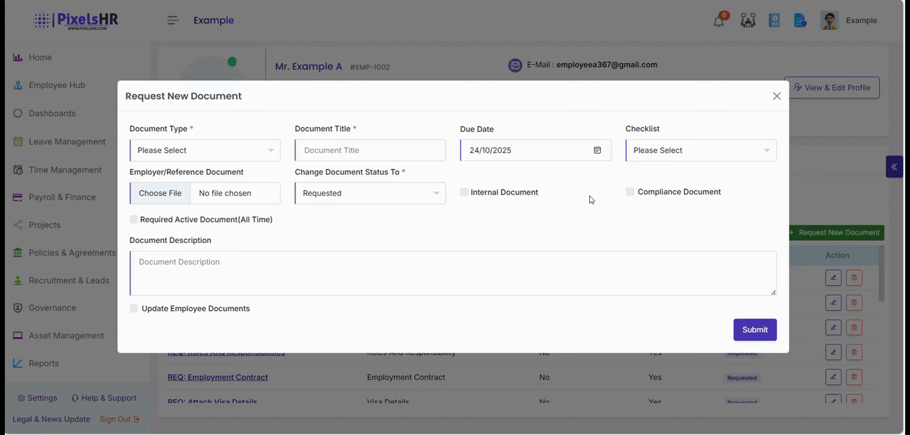
{"action": "left_click", "coordinate": [629, 192]}
Toggle the update-documents and verified options on and back off, then close the form unsubmitted.
{"action": "left_click", "coordinate": [134, 309]}
{"action": "scroll", "coordinate": [278, 331], "scroll_direction": "down", "scroll_amount": 2}
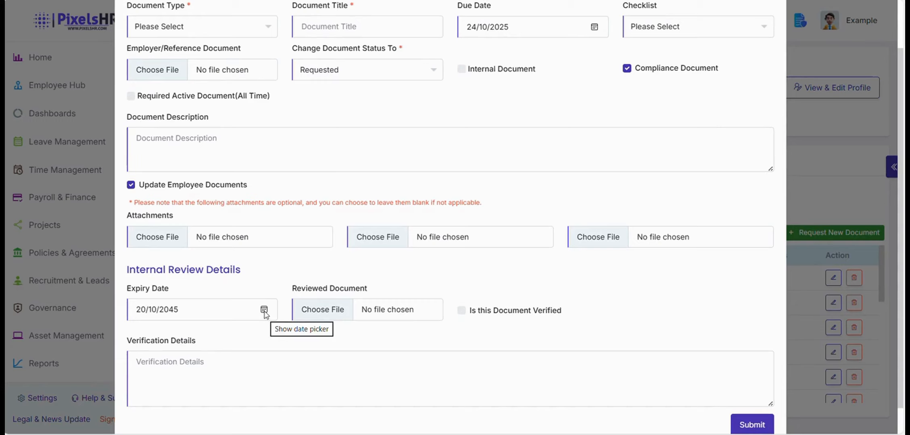
{"action": "left_click", "coordinate": [461, 314]}
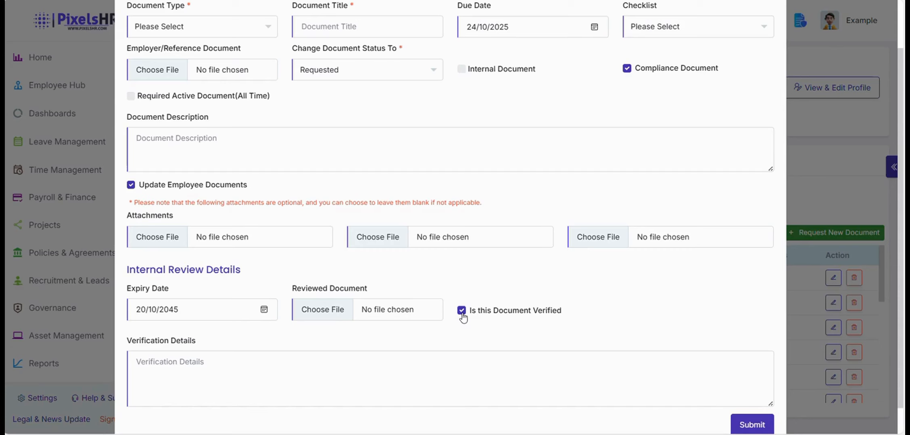
{"action": "scroll", "coordinate": [463, 317], "scroll_direction": "down", "scroll_amount": 1}
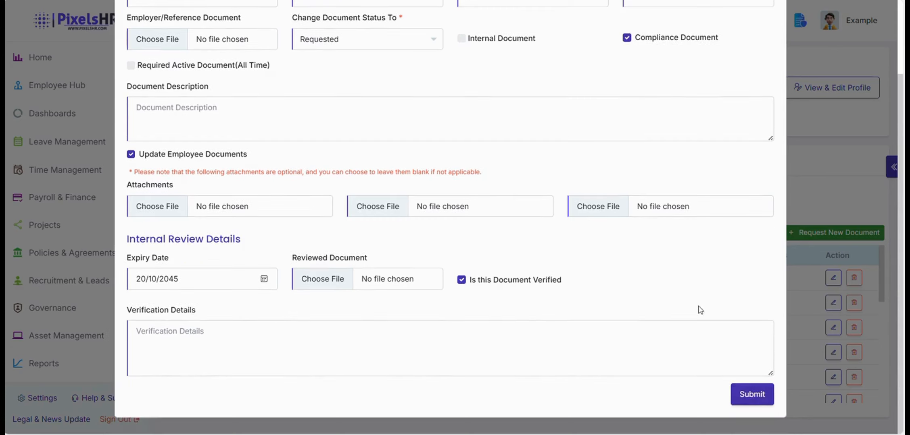
{"action": "scroll", "coordinate": [629, 269], "scroll_direction": "up", "scroll_amount": 1}
{"action": "scroll", "coordinate": [449, 325], "scroll_direction": "down", "scroll_amount": 1}
{"action": "left_click", "coordinate": [461, 281]}
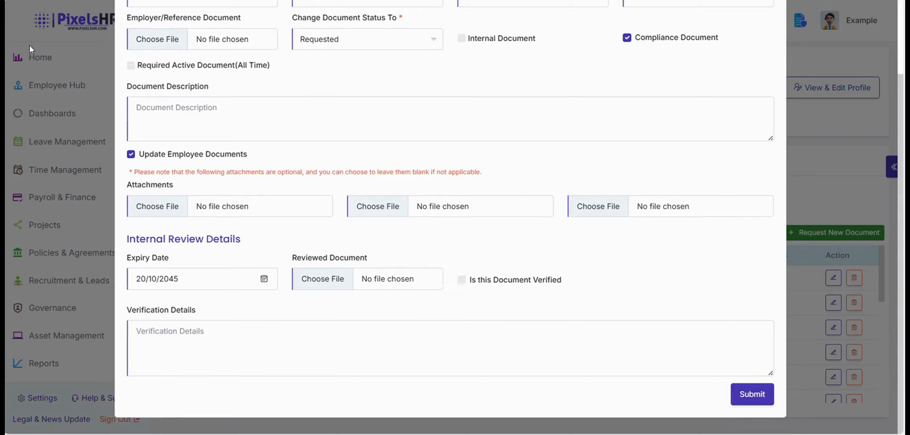
{"action": "left_click", "coordinate": [131, 156]}
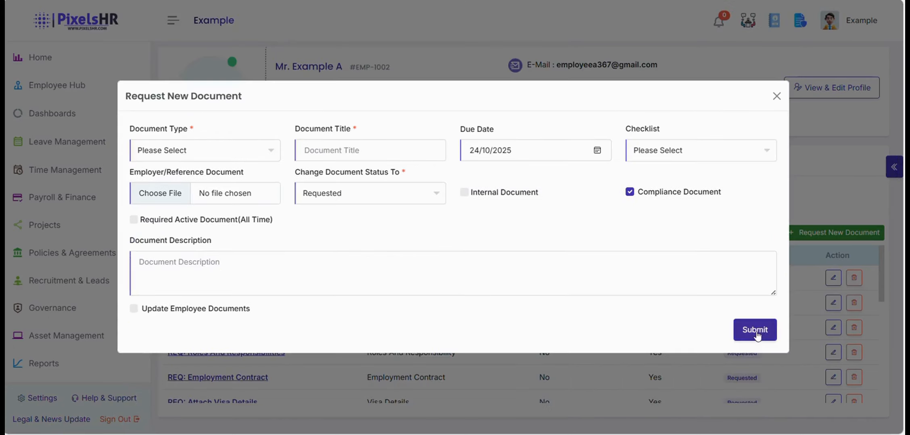
{"action": "left_click", "coordinate": [776, 96]}
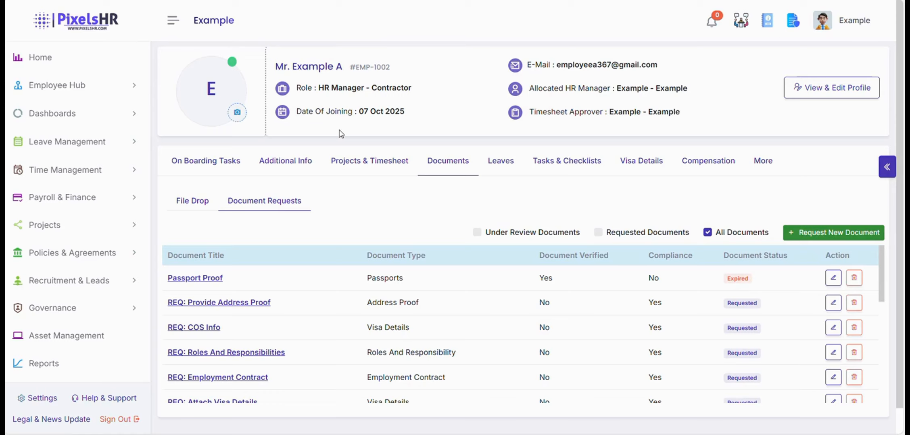
Verify the pending Passport Proof document from the review queue, then show the managed employees list.
{"action": "left_click", "coordinate": [44, 84]}
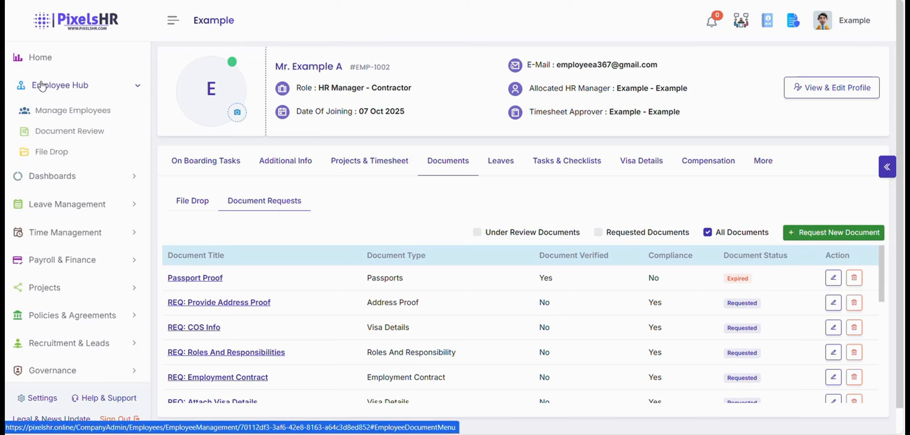
{"action": "left_click", "coordinate": [44, 133]}
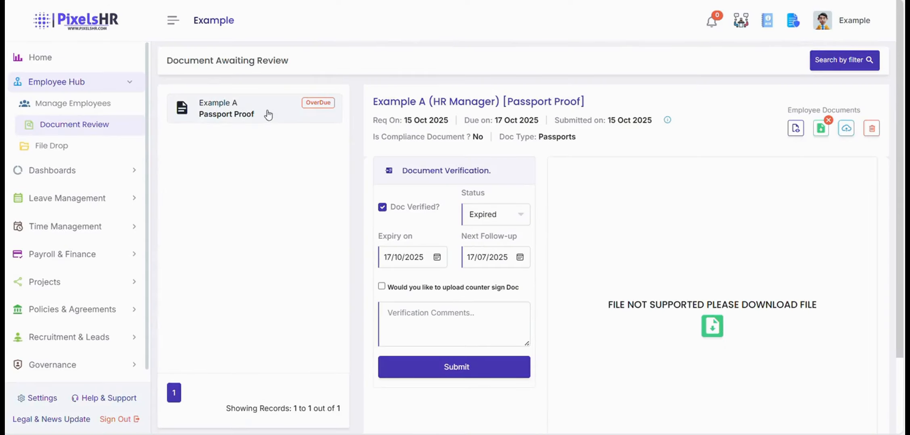
{"action": "left_click", "coordinate": [259, 113]}
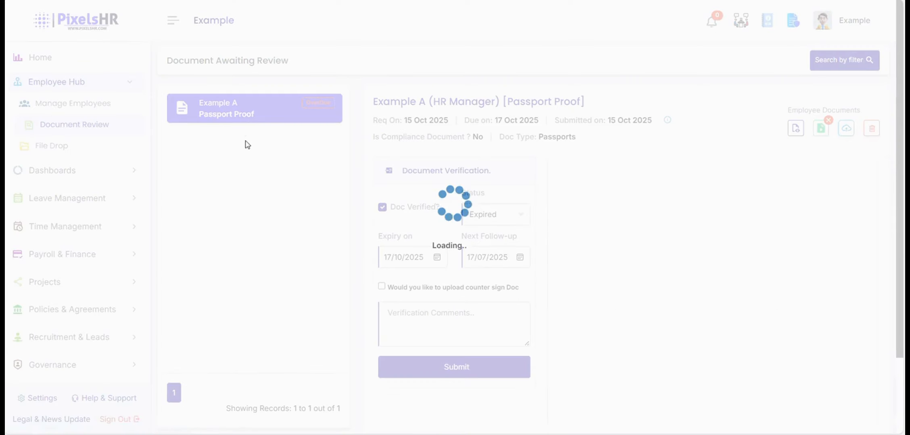
{"action": "scroll", "coordinate": [246, 188], "scroll_direction": "down", "scroll_amount": 2}
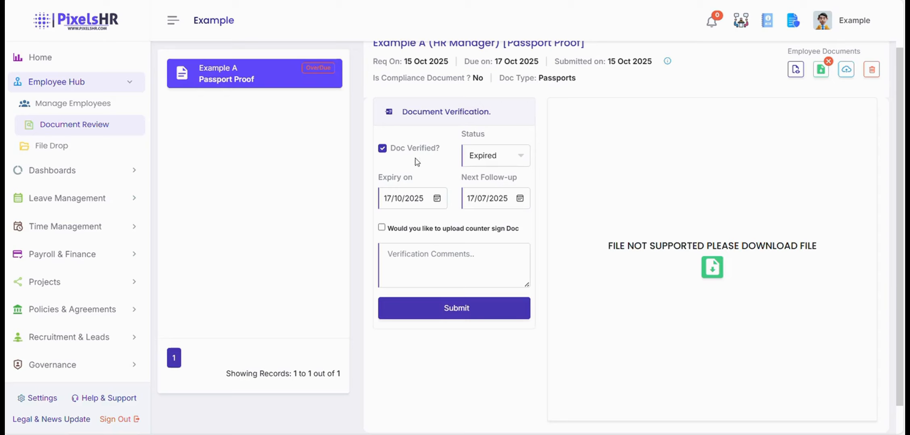
{"action": "left_click", "coordinate": [381, 151]}
{"action": "left_click", "coordinate": [383, 150]}
{"action": "left_click", "coordinate": [458, 309]}
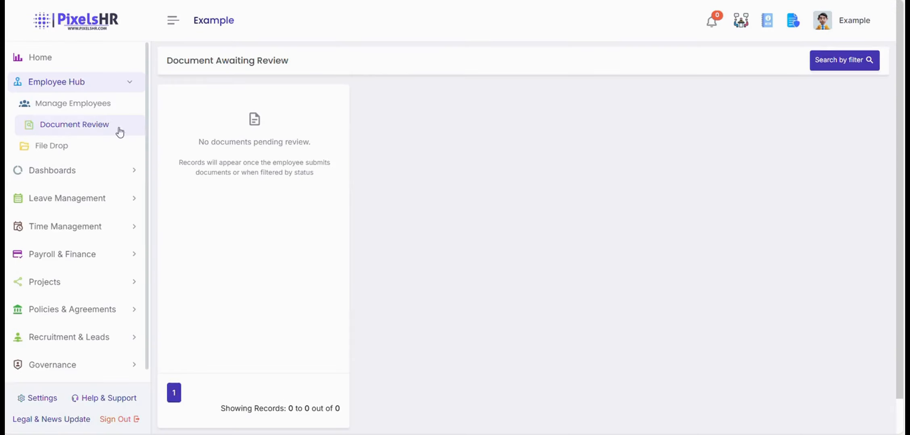
{"action": "left_click", "coordinate": [79, 104]}
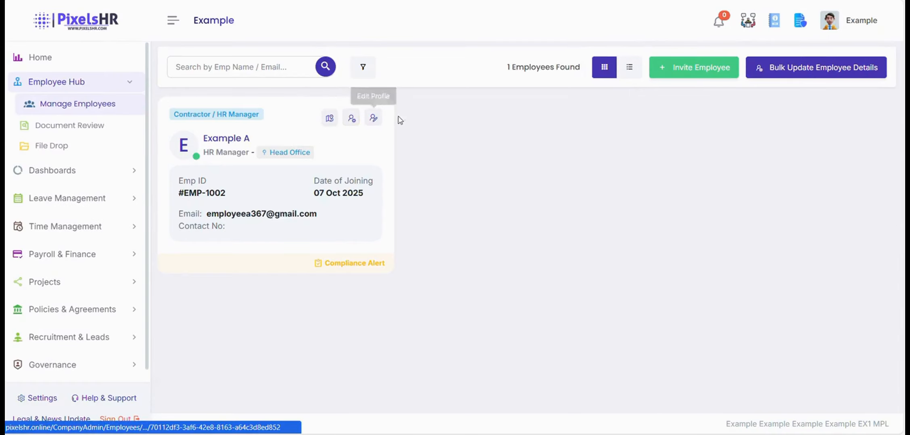
Open the HR Manager employee's profile and view their Documents tab.
{"action": "left_click", "coordinate": [352, 119]}
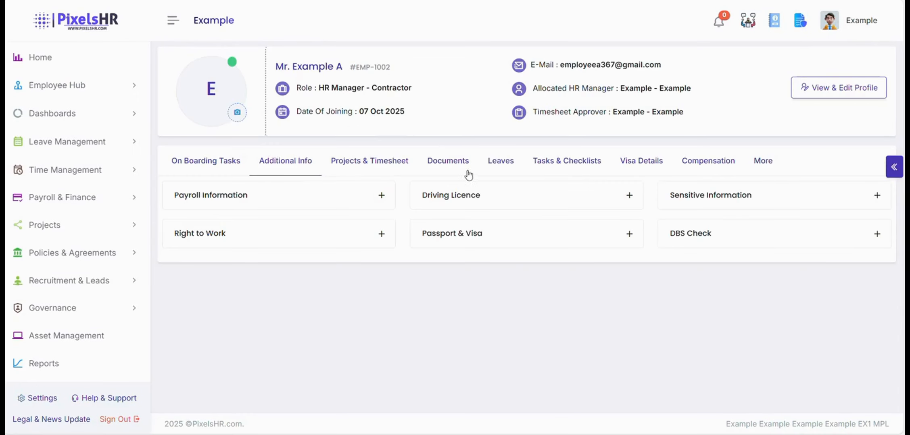
{"action": "left_click", "coordinate": [457, 168]}
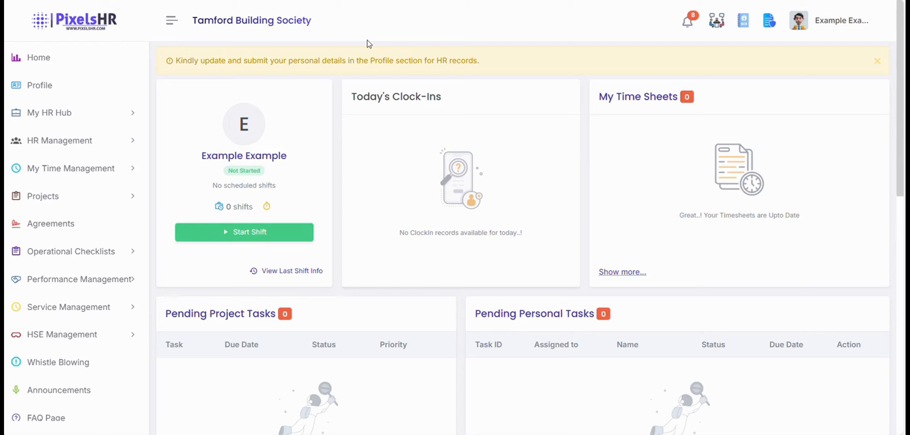
Submit the employee's personal details from Profile using FILL NOW, then return Home.
{"action": "left_click", "coordinate": [60, 95]}
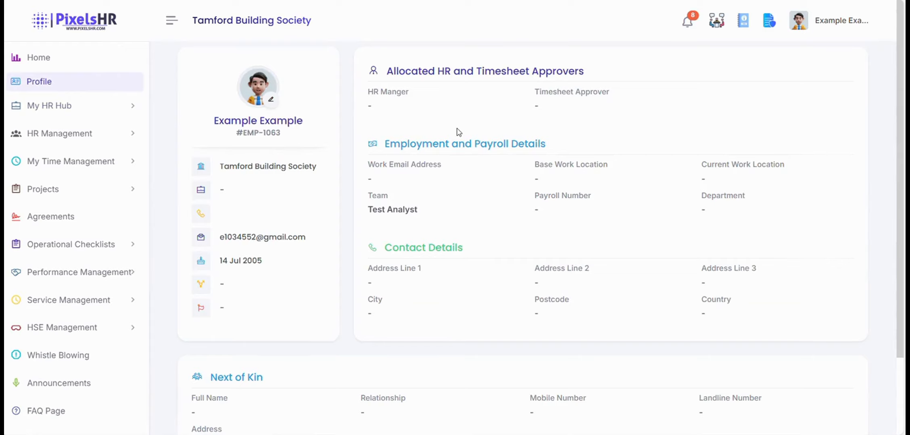
{"action": "scroll", "coordinate": [459, 132], "scroll_direction": "down", "scroll_amount": 3}
{"action": "left_click", "coordinate": [848, 393]}
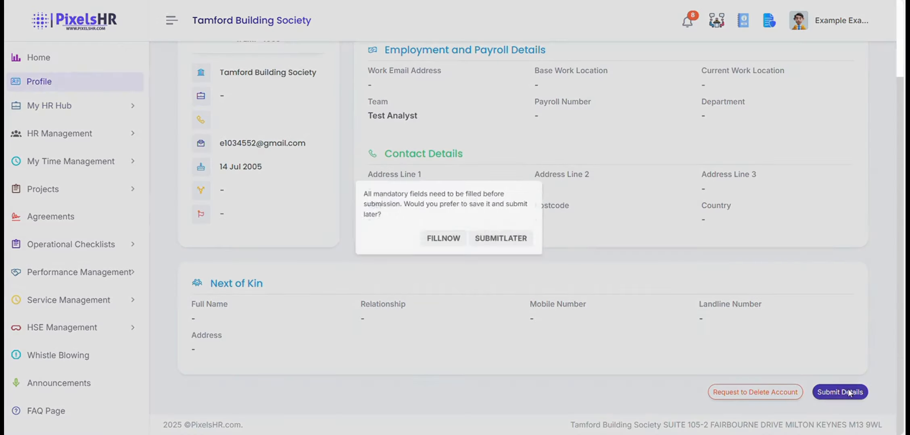
{"action": "left_click", "coordinate": [432, 242]}
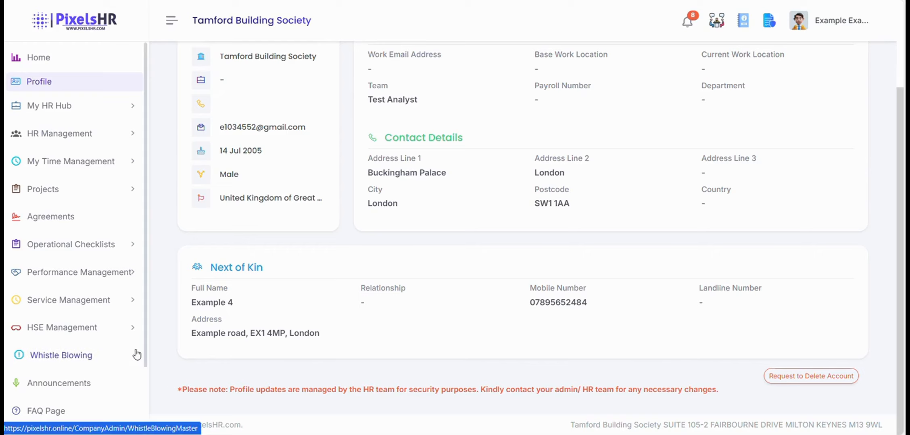
{"action": "left_click_drag", "start_coordinate": [177, 395], "coordinate": [722, 395]}
{"action": "left_click", "coordinate": [572, 370]}
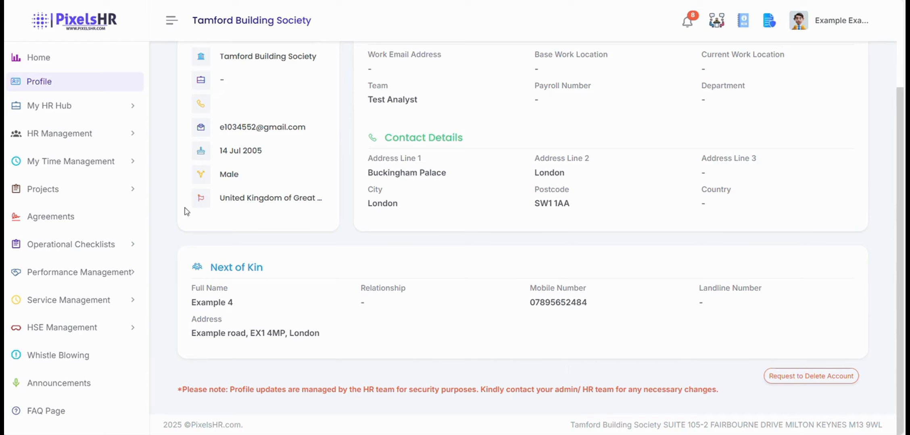
{"action": "left_click", "coordinate": [103, 56]}
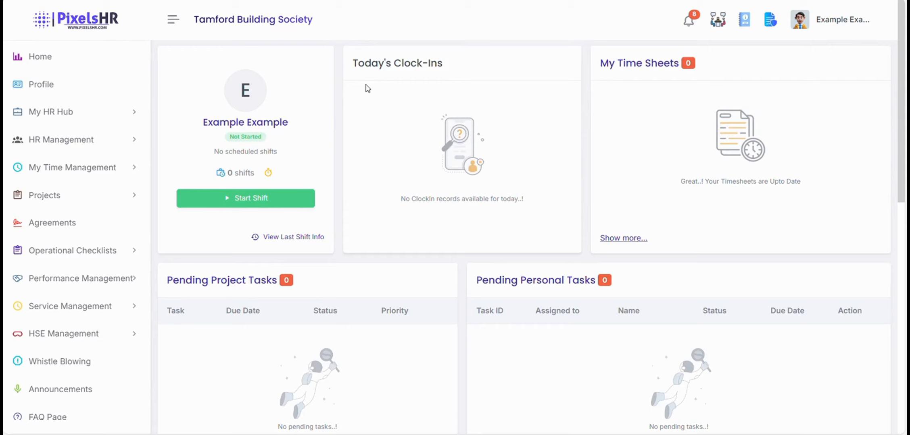
Open My Documents under My HR Hub to list the employee's requested documents.
{"action": "left_click", "coordinate": [126, 117]}
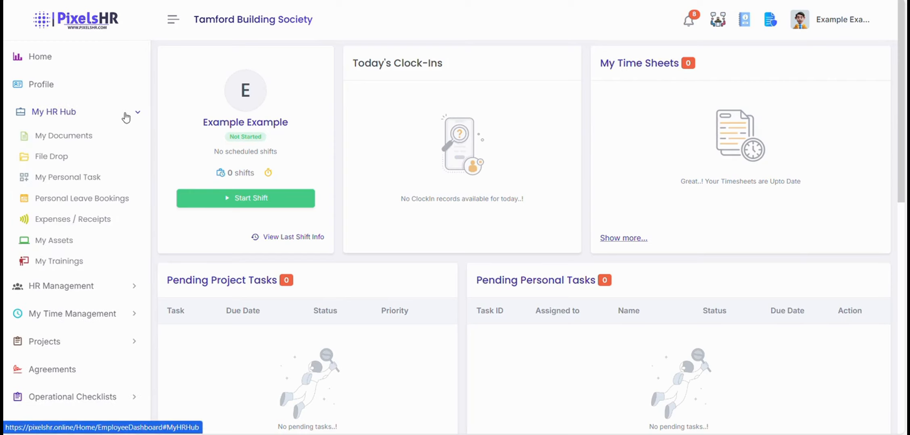
{"action": "left_click", "coordinate": [96, 135]}
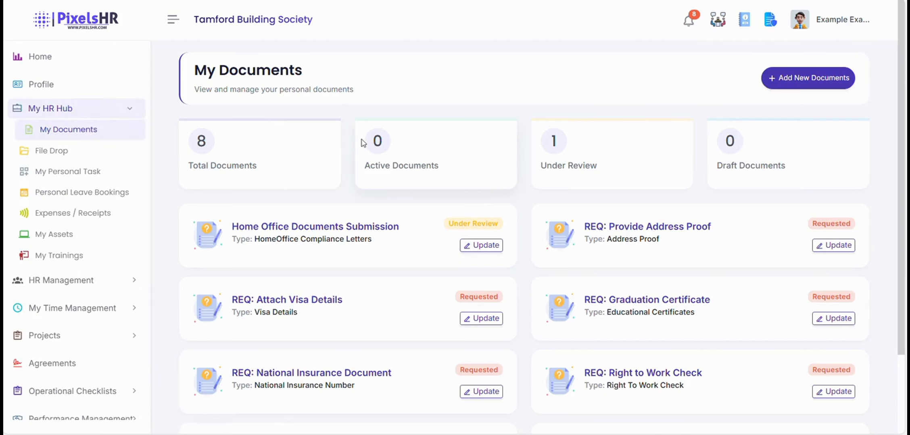
{"action": "scroll", "coordinate": [355, 144], "scroll_direction": "down", "scroll_amount": 3}
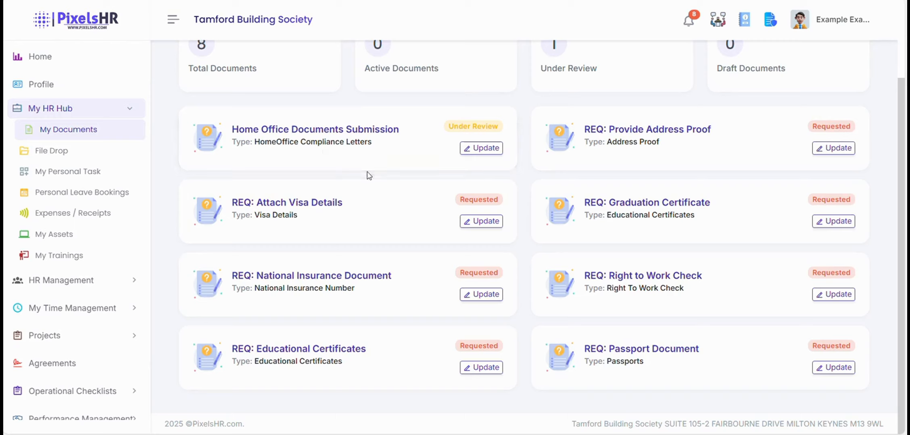
Look over the REQ: Attach Visa Details request and close it without saving.
{"action": "left_click", "coordinate": [481, 221]}
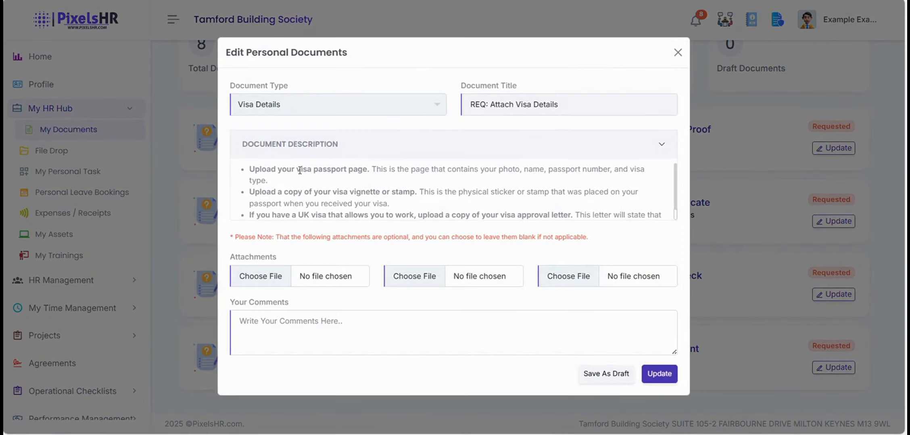
{"action": "scroll", "coordinate": [301, 171], "scroll_direction": "down", "scroll_amount": 1}
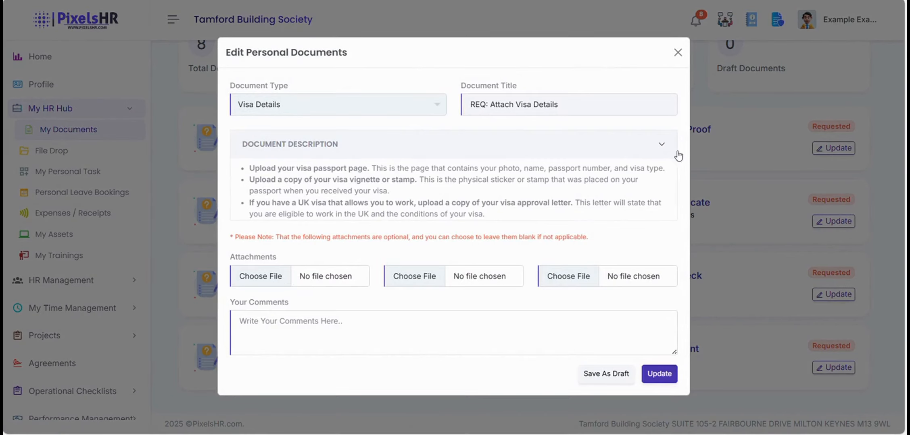
{"action": "left_click", "coordinate": [677, 53]}
{"action": "scroll", "coordinate": [453, 195], "scroll_direction": "up", "scroll_amount": 1}
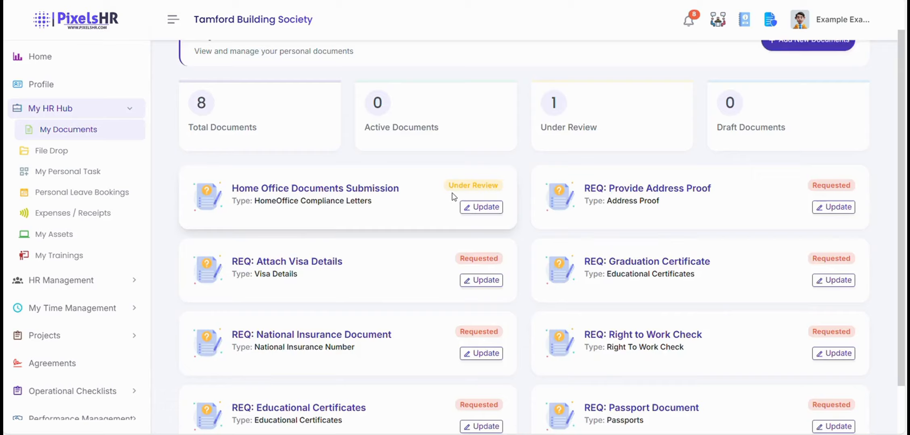
{"action": "scroll", "coordinate": [452, 197], "scroll_direction": "up", "scroll_amount": 1}
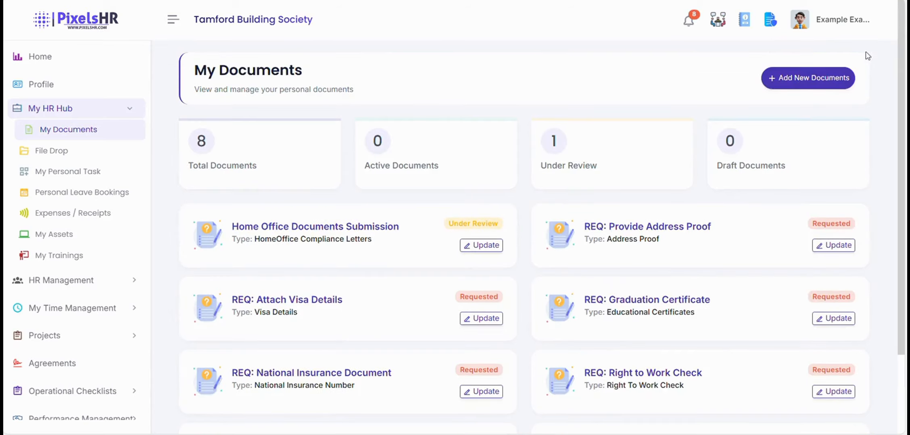
Start a new personal document and browse the Document Type list without choosing one.
{"action": "left_click", "coordinate": [812, 78]}
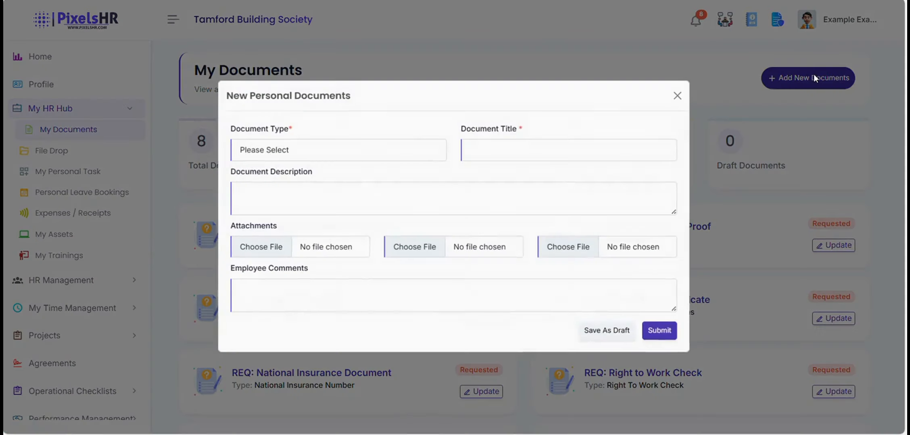
{"action": "left_click", "coordinate": [419, 153]}
{"action": "left_click", "coordinate": [418, 147]}
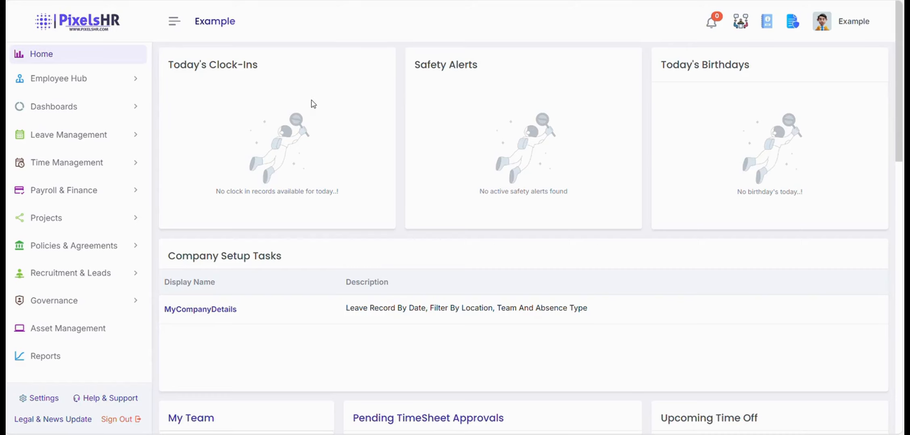
Open the employee's management profile from Employee Hub > Manage Employees.
{"action": "left_click", "coordinate": [80, 84]}
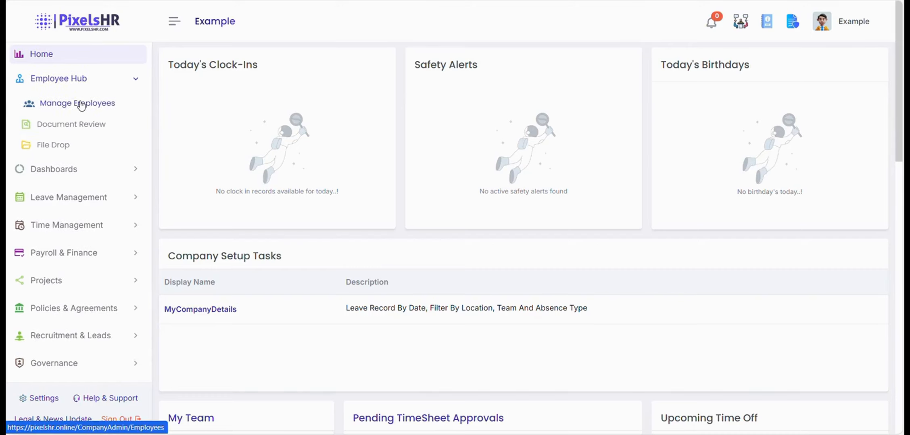
{"action": "left_click", "coordinate": [81, 105]}
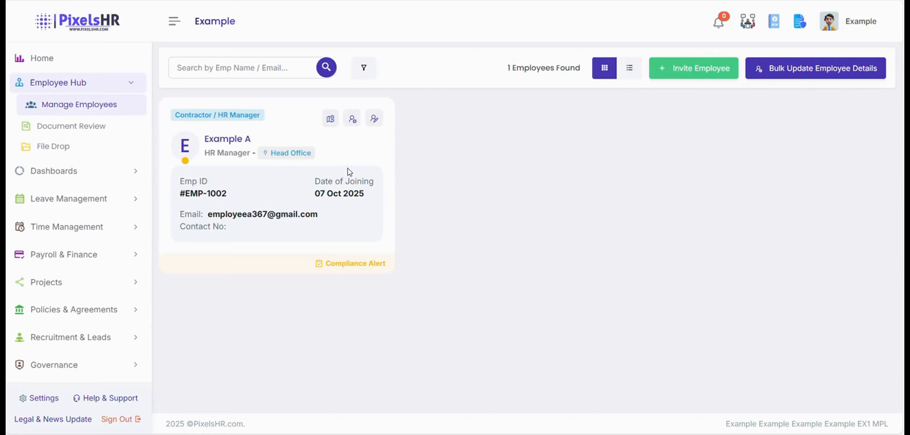
{"action": "left_click", "coordinate": [352, 120]}
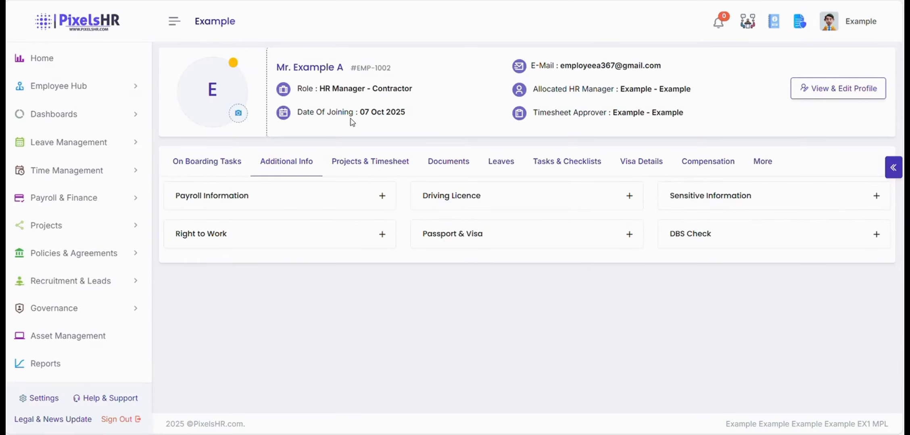
Expand the Payroll Information and Right to Work panel rows on the Additional Info tab.
{"action": "left_click", "coordinate": [354, 196]}
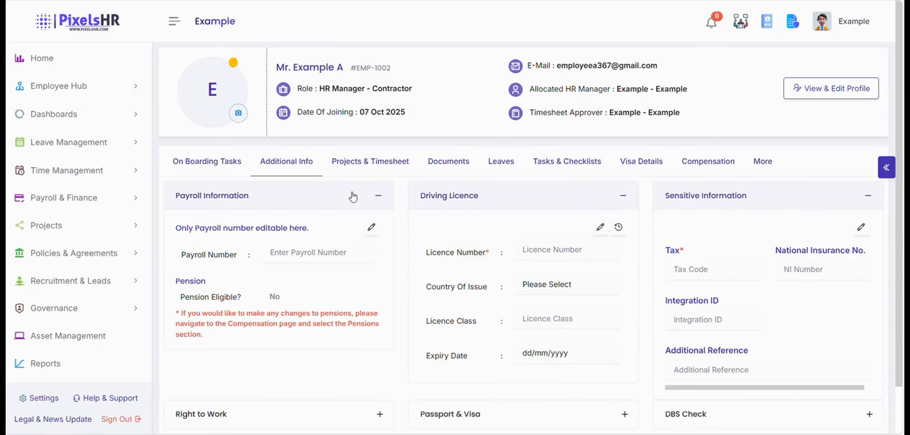
{"action": "scroll", "coordinate": [358, 192], "scroll_direction": "down", "scroll_amount": 1}
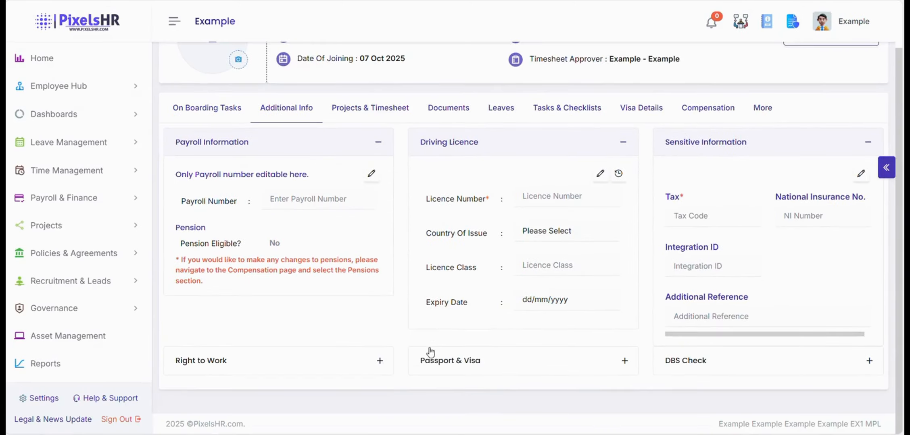
{"action": "left_click", "coordinate": [375, 361]}
{"action": "scroll", "coordinate": [387, 292], "scroll_direction": "down", "scroll_amount": 4}
{"action": "scroll", "coordinate": [381, 289], "scroll_direction": "down", "scroll_amount": 2}
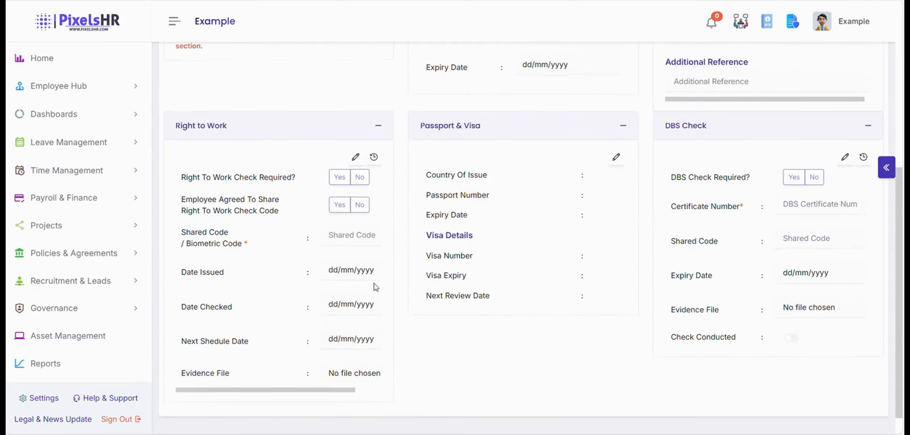
{"action": "scroll", "coordinate": [345, 259], "scroll_direction": "up", "scroll_amount": 1}
{"action": "scroll", "coordinate": [344, 258], "scroll_direction": "up", "scroll_amount": 6}
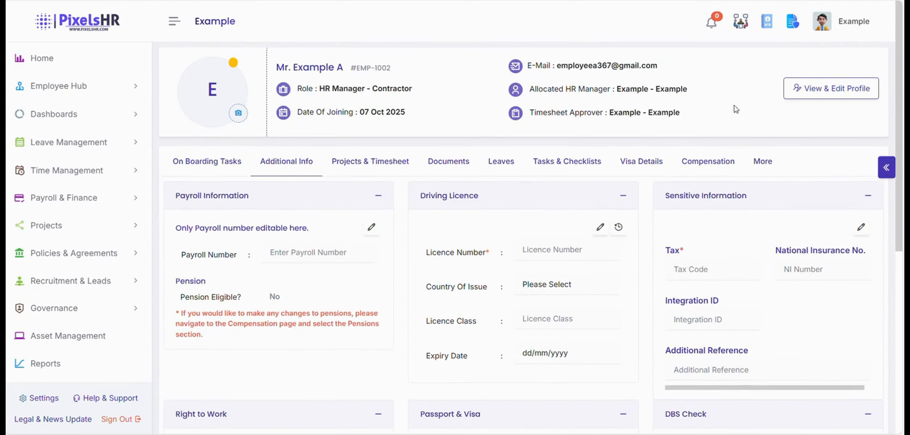
{"action": "left_click", "coordinate": [804, 89]}
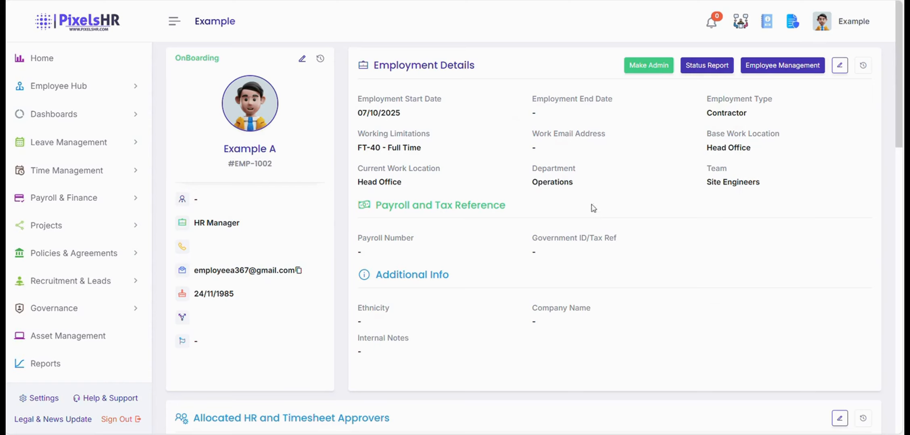
{"action": "scroll", "coordinate": [561, 206], "scroll_direction": "down", "scroll_amount": 4}
{"action": "scroll", "coordinate": [590, 182], "scroll_direction": "up", "scroll_amount": 4}
{"action": "left_click", "coordinate": [841, 66]}
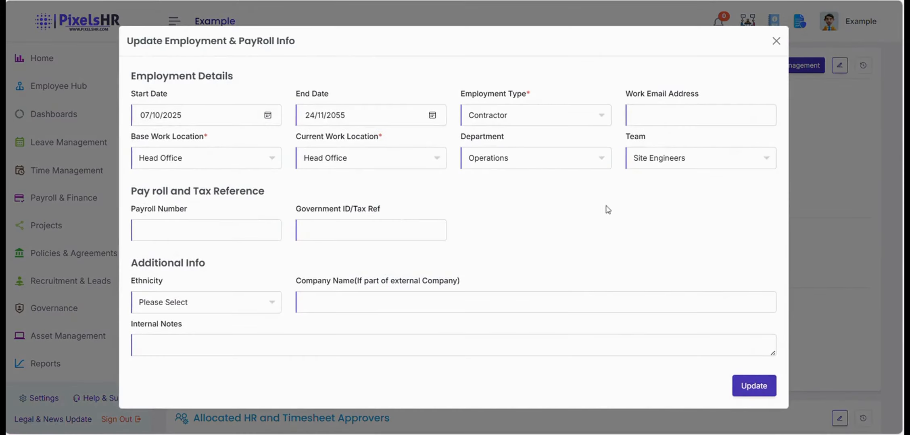
{"action": "left_click", "coordinate": [774, 40]}
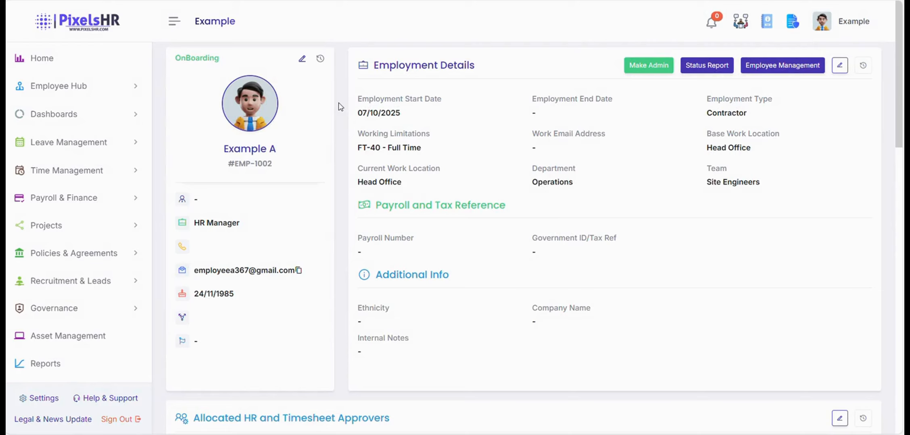
{"action": "scroll", "coordinate": [479, 187], "scroll_direction": "down", "scroll_amount": 10}
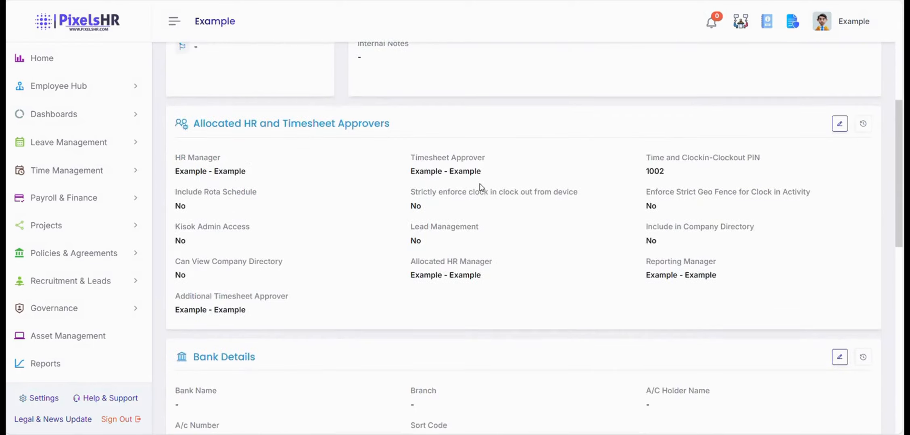
{"action": "scroll", "coordinate": [641, 212], "scroll_direction": "down", "scroll_amount": 3}
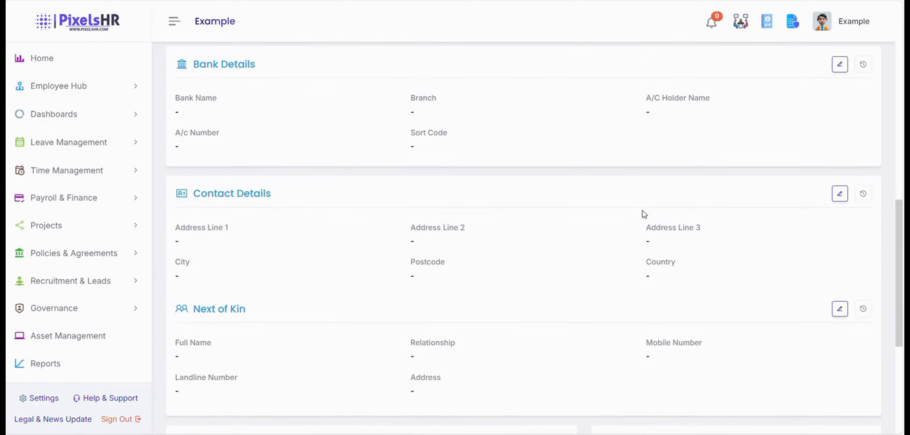
{"action": "scroll", "coordinate": [644, 214], "scroll_direction": "down", "scroll_amount": 6}
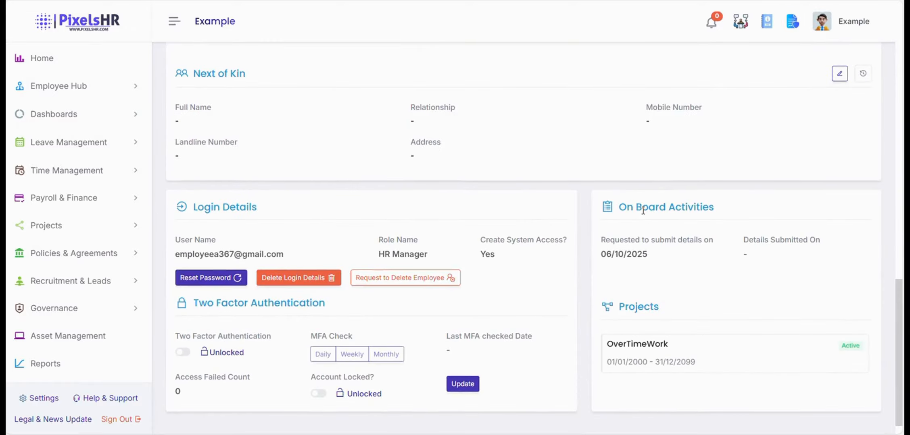
{"action": "scroll", "coordinate": [643, 211], "scroll_direction": "down", "scroll_amount": 1}
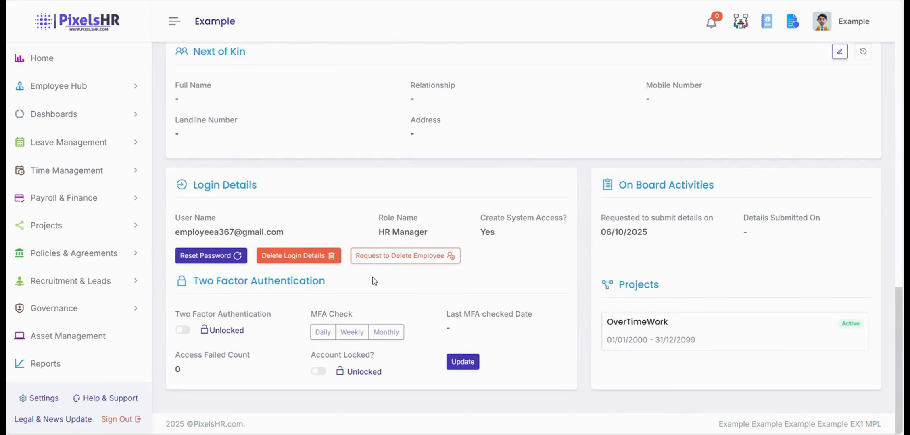
{"action": "scroll", "coordinate": [375, 280], "scroll_direction": "up", "scroll_amount": 15}
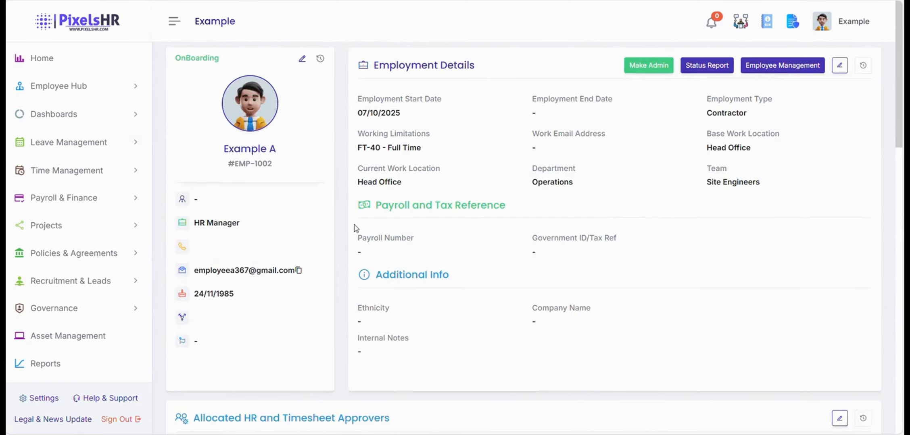
Fill in the missing last name, set Gender to Male, and save the personal details.
{"action": "left_click", "coordinate": [302, 59]}
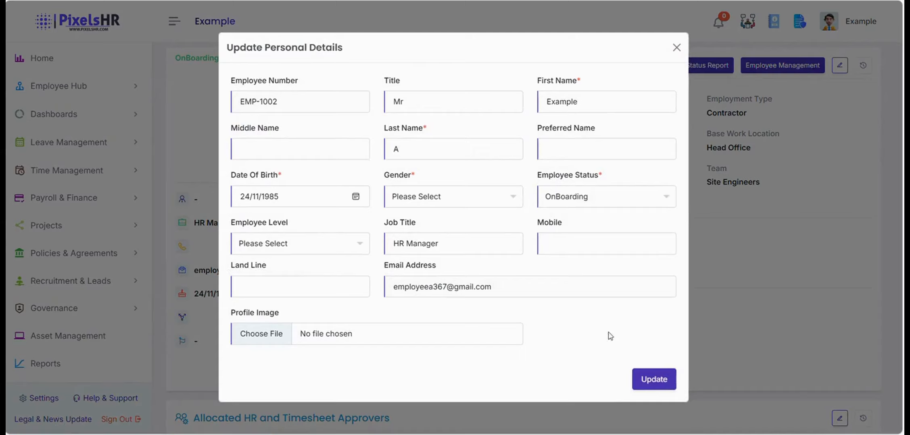
{"action": "left_click", "coordinate": [654, 379]}
{"action": "left_click", "coordinate": [459, 152]}
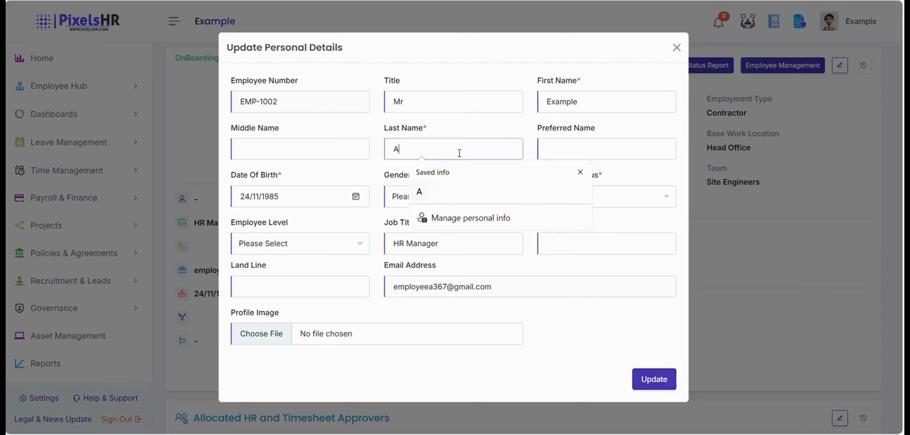
{"action": "left_click", "coordinate": [437, 197]}
{"action": "left_click", "coordinate": [448, 204]}
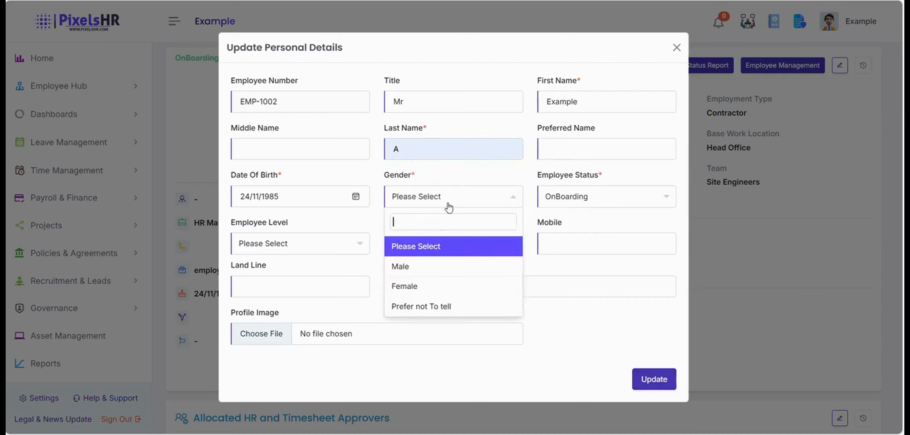
{"action": "left_click", "coordinate": [428, 275]}
{"action": "left_click", "coordinate": [642, 381]}
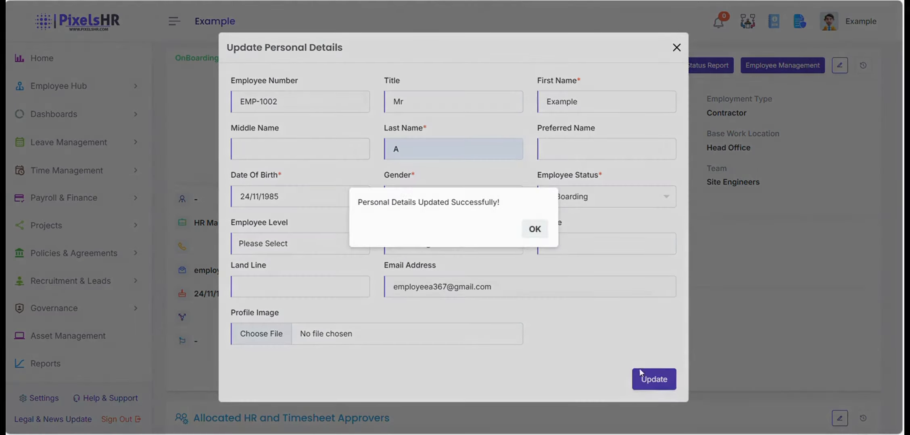
{"action": "left_click", "coordinate": [532, 228]}
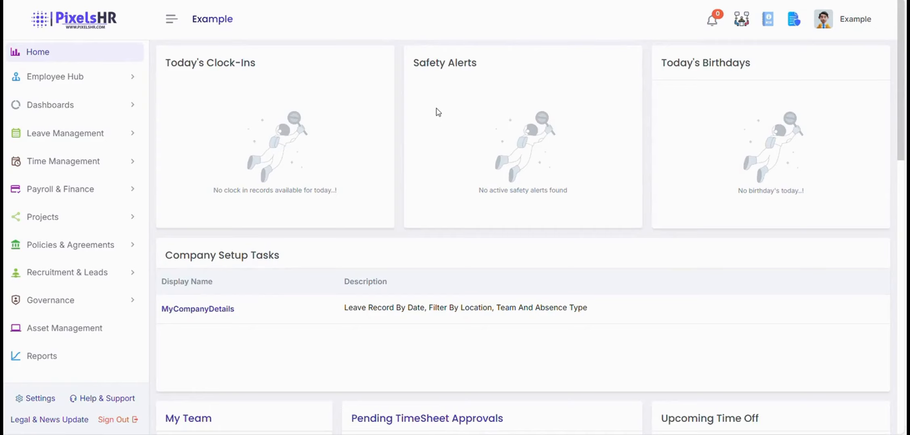
Open Settings > Leave Settings and review the list of leave types.
{"action": "left_click", "coordinate": [38, 399]}
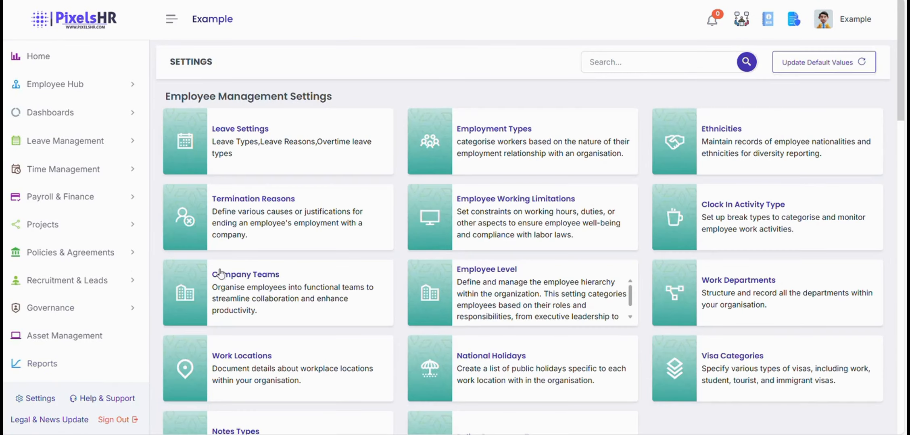
{"action": "left_click", "coordinate": [334, 132]}
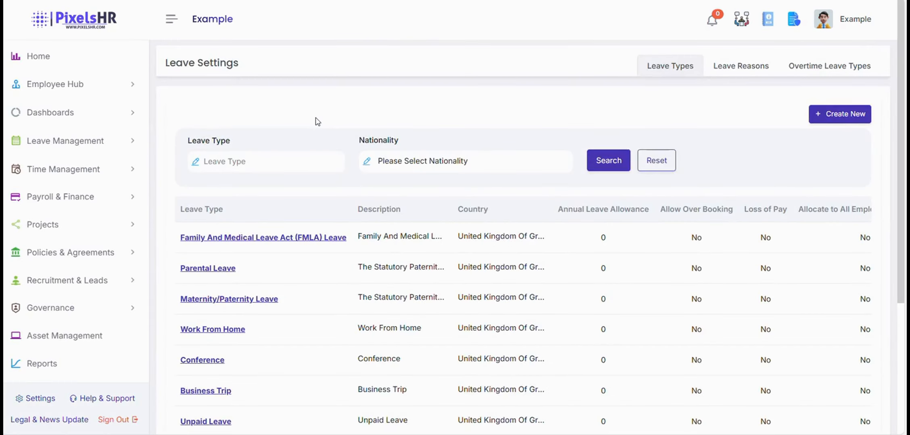
{"action": "scroll", "coordinate": [376, 77], "scroll_direction": "down", "scroll_amount": 3}
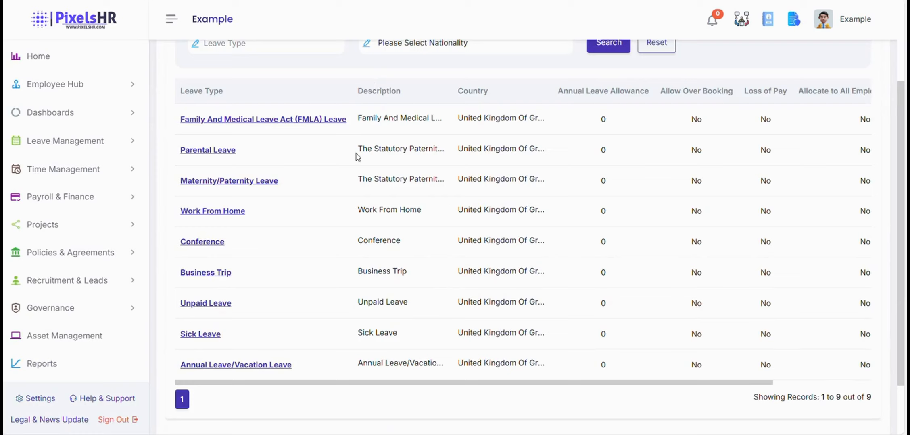
{"action": "scroll", "coordinate": [317, 197], "scroll_direction": "down", "scroll_amount": 2}
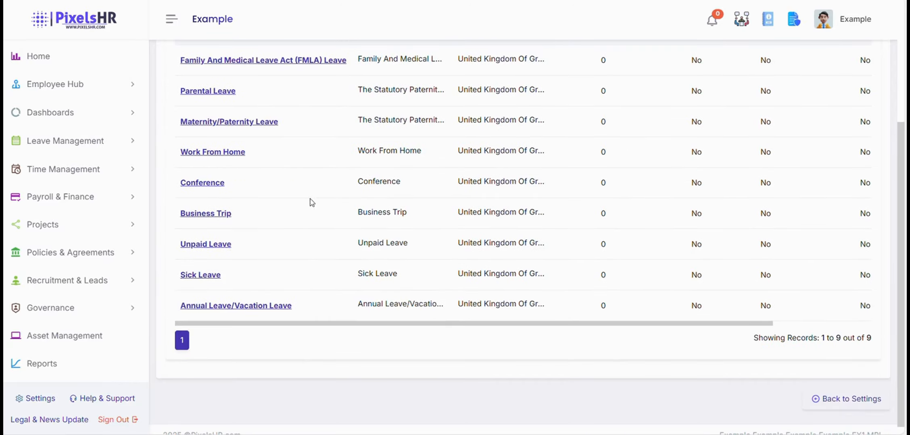
{"action": "scroll", "coordinate": [311, 199], "scroll_direction": "up", "scroll_amount": 2}
{"action": "scroll", "coordinate": [316, 195], "scroll_direction": "up", "scroll_amount": 1}
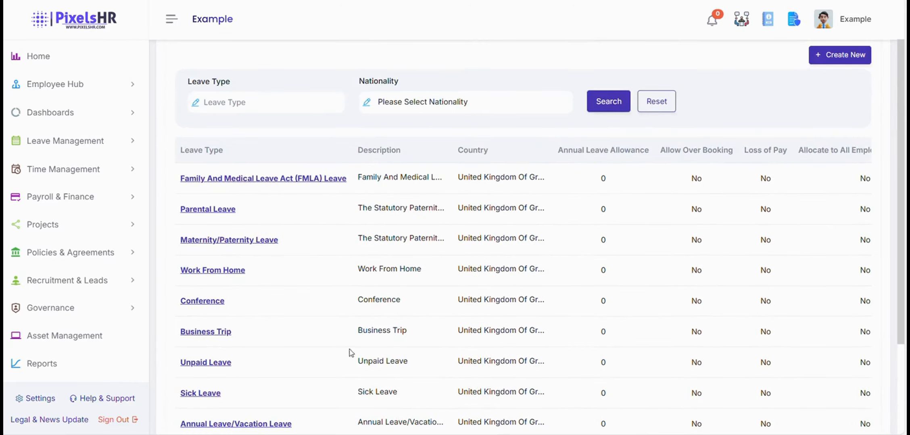
{"action": "scroll", "coordinate": [349, 354], "scroll_direction": "down", "scroll_amount": 3}
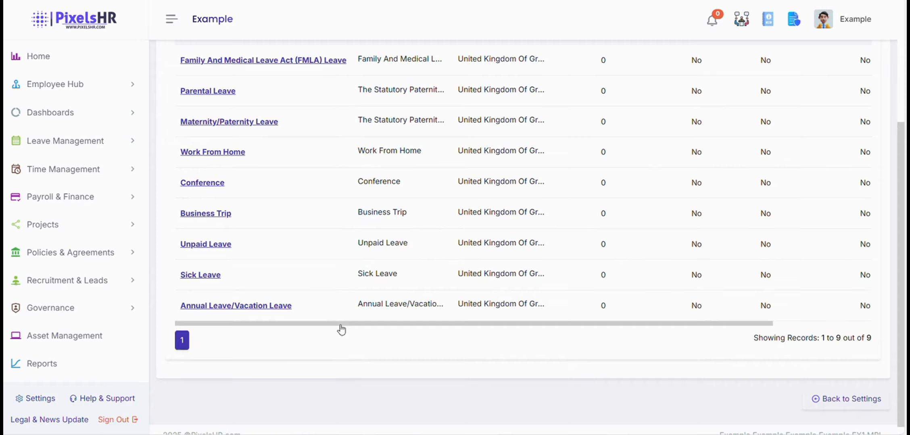
{"action": "left_click_drag", "start_coordinate": [340, 329], "coordinate": [524, 332]}
{"action": "scroll", "coordinate": [905, 178], "scroll_direction": "up", "scroll_amount": 3}
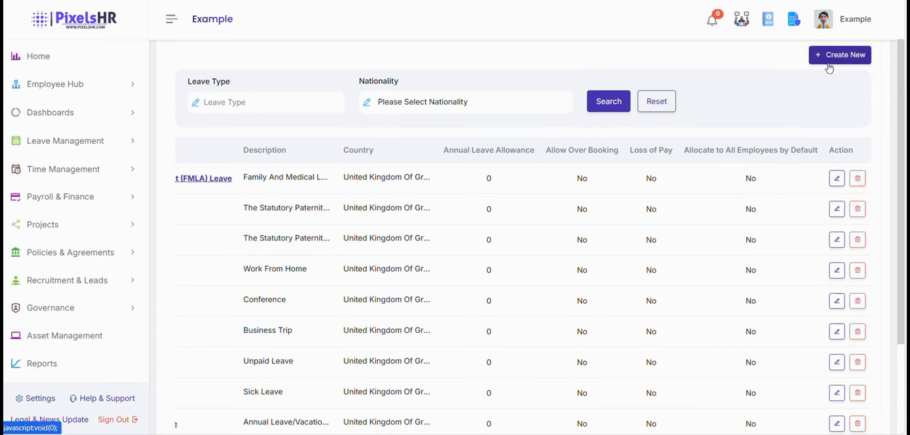
{"action": "scroll", "coordinate": [828, 69], "scroll_direction": "up", "scroll_amount": 2}
Review the 11 leave reasons, then view the empty Overtime Leave Types list.
{"action": "left_click", "coordinate": [726, 66]}
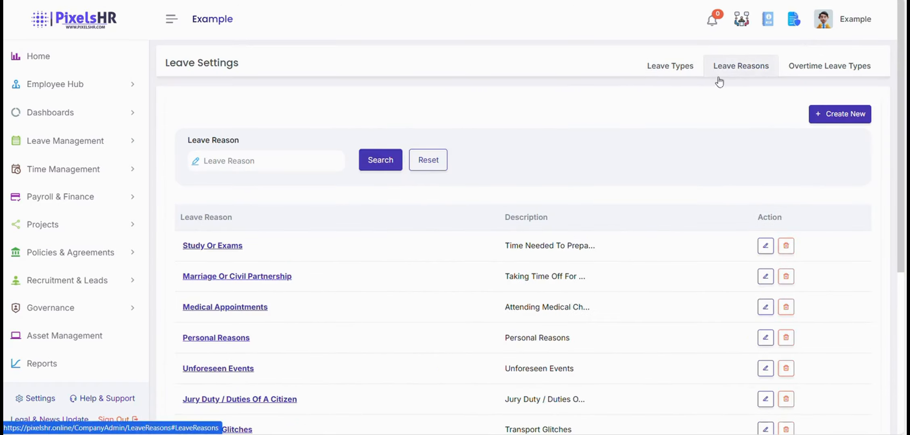
{"action": "scroll", "coordinate": [426, 201], "scroll_direction": "down", "scroll_amount": 3}
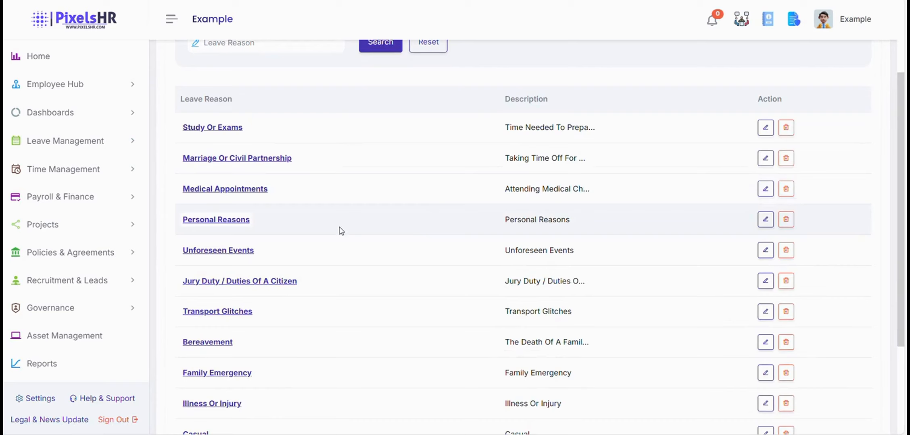
{"action": "scroll", "coordinate": [340, 232], "scroll_direction": "down", "scroll_amount": 2}
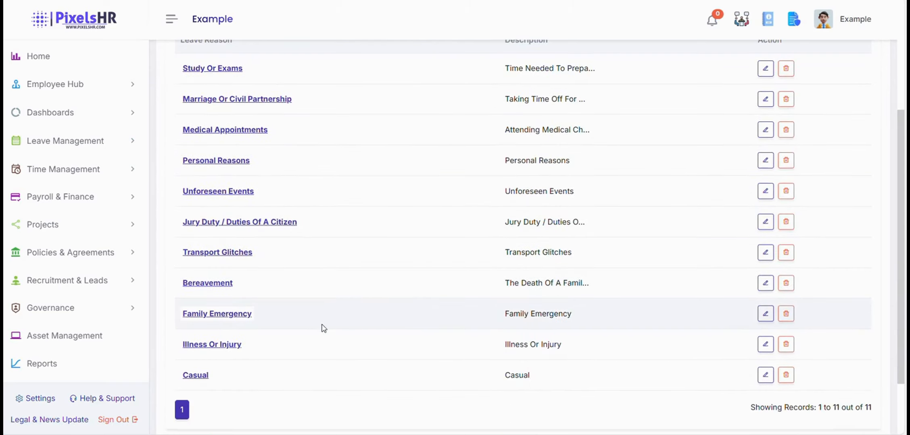
{"action": "scroll", "coordinate": [381, 368], "scroll_direction": "up", "scroll_amount": 4}
{"action": "scroll", "coordinate": [419, 339], "scroll_direction": "down", "scroll_amount": 1}
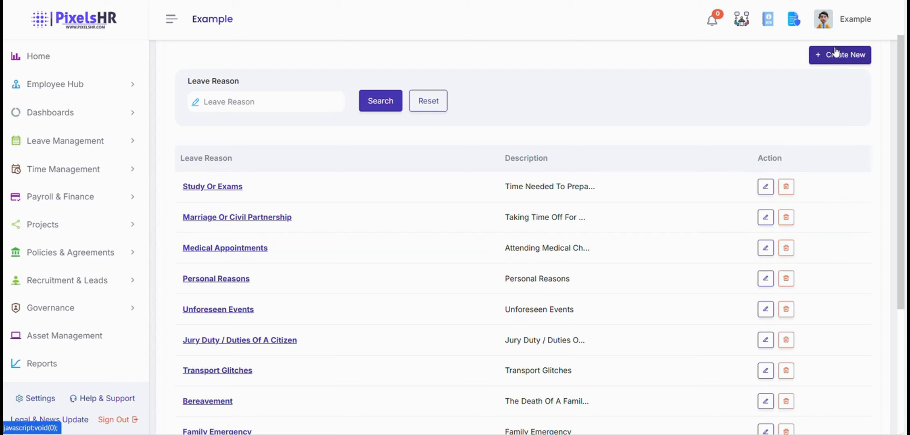
{"action": "scroll", "coordinate": [766, 96], "scroll_direction": "up", "scroll_amount": 1}
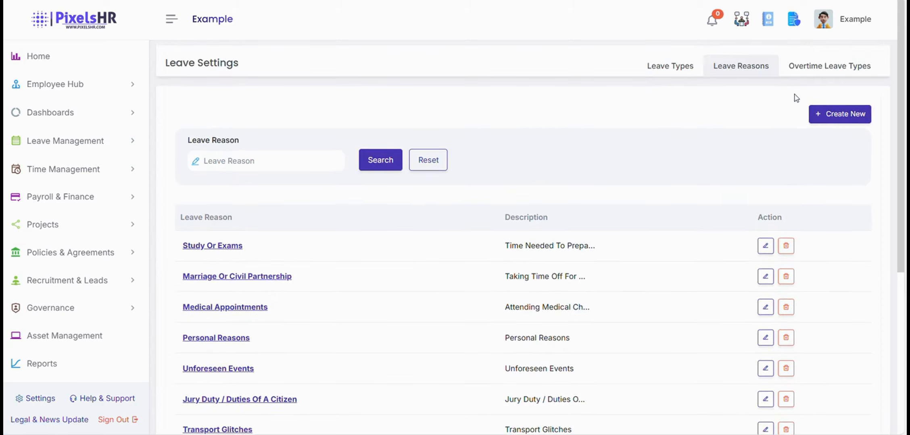
{"action": "left_click", "coordinate": [812, 70]}
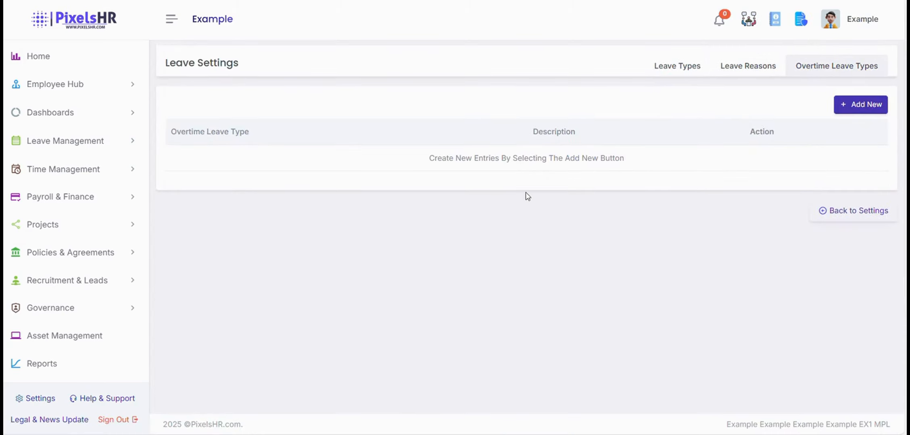
Show the employee's Leaves tab: Work From Home 4, Sick Leave 10, Annual Leave 10.
{"action": "left_click", "coordinate": [123, 90]}
{"action": "left_click", "coordinate": [98, 115]}
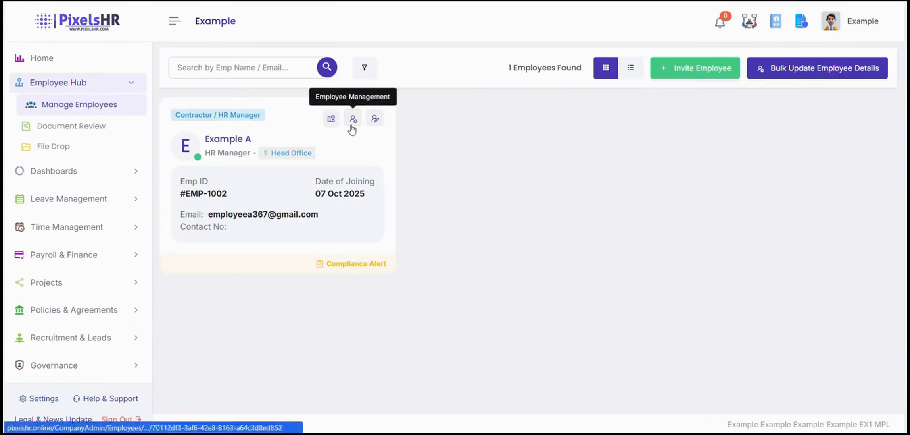
{"action": "left_click", "coordinate": [352, 128]}
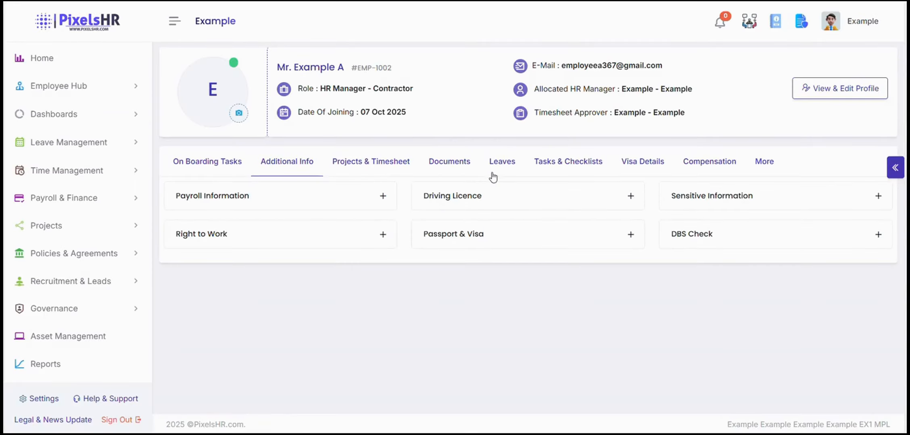
{"action": "left_click", "coordinate": [493, 176]}
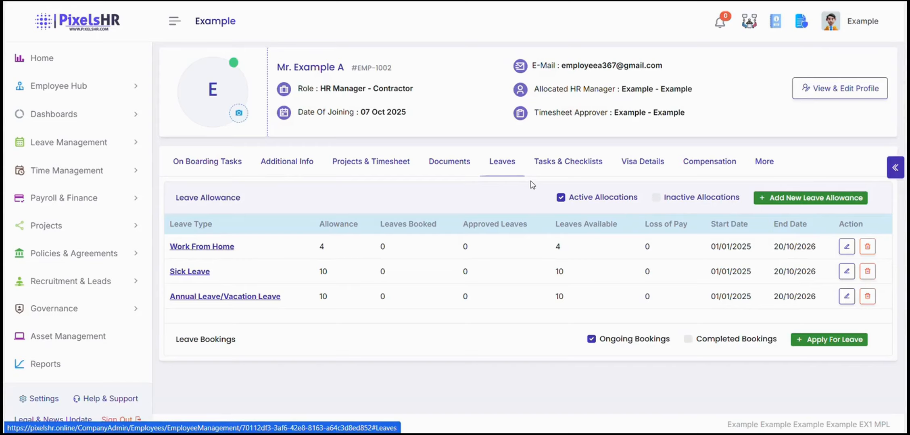
Open Add New Leave Allowance, browse its leave types, and cancel without saving.
{"action": "left_click", "coordinate": [799, 201]}
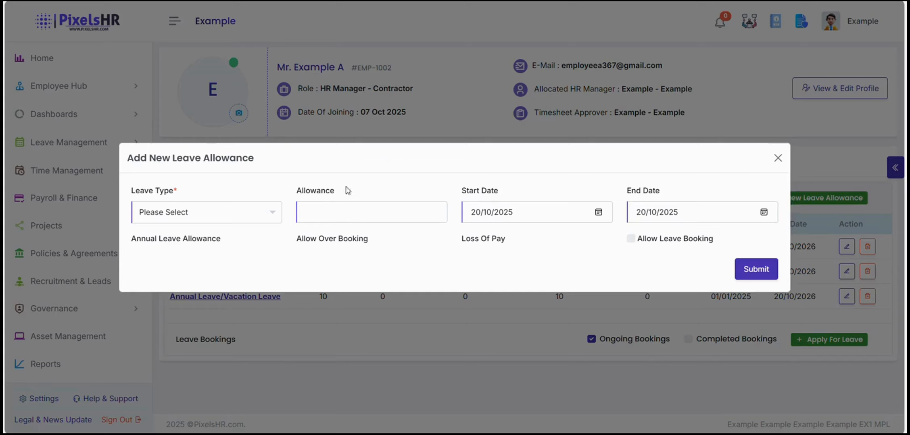
{"action": "left_click", "coordinate": [239, 209]}
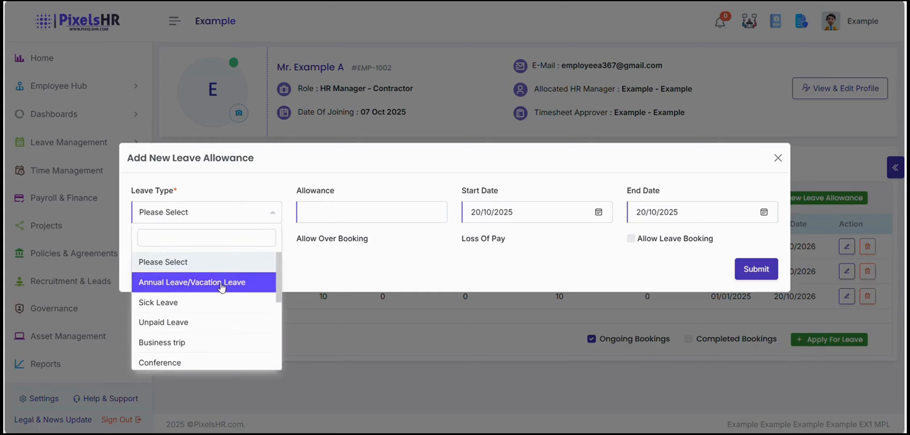
{"action": "left_click", "coordinate": [228, 220]}
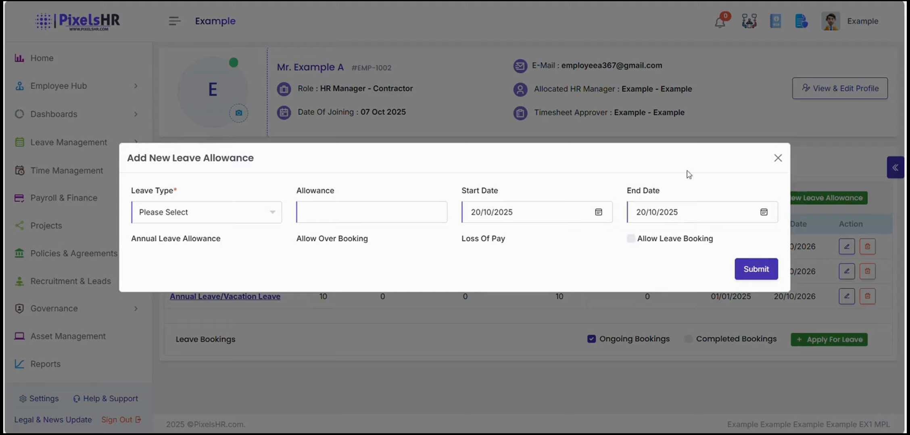
{"action": "left_click", "coordinate": [786, 156]}
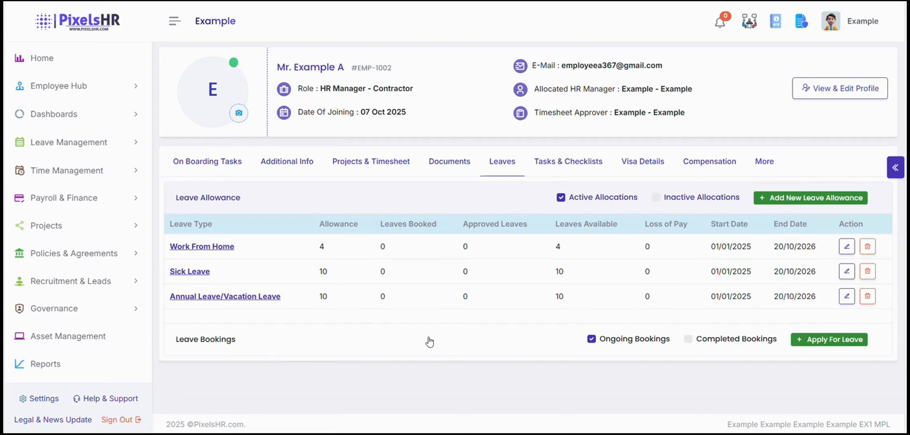
Start an Annual Leave/Vacation Leave application from 27/10/2025 to 31/10/2025.
{"action": "left_click", "coordinate": [801, 341]}
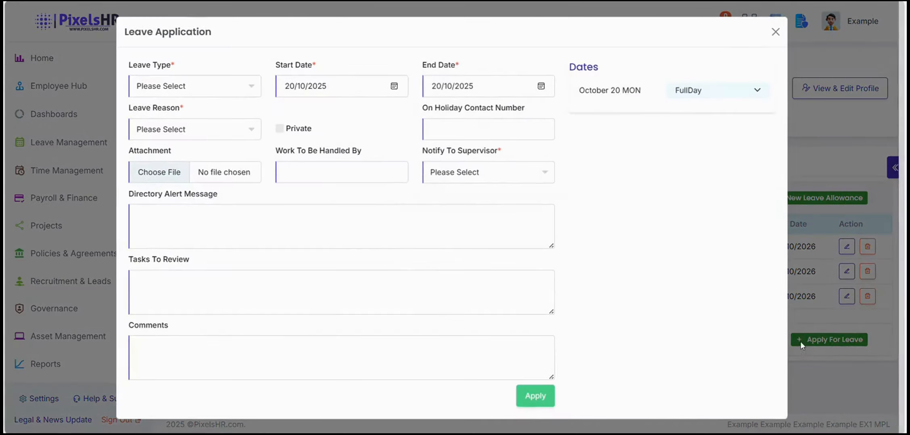
{"action": "left_click", "coordinate": [150, 86]}
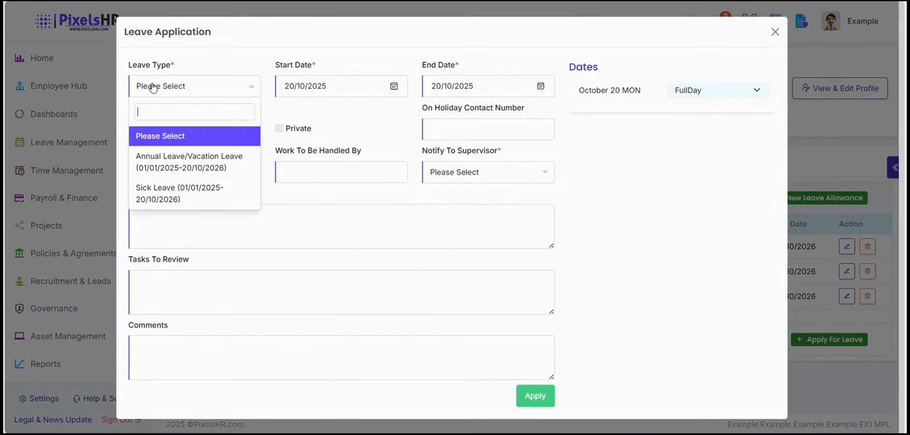
{"action": "left_click", "coordinate": [187, 158]}
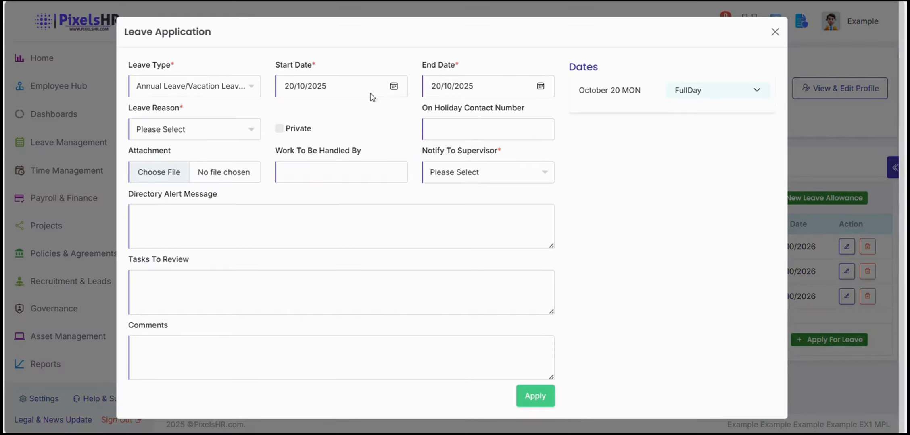
{"action": "left_click", "coordinate": [393, 87]}
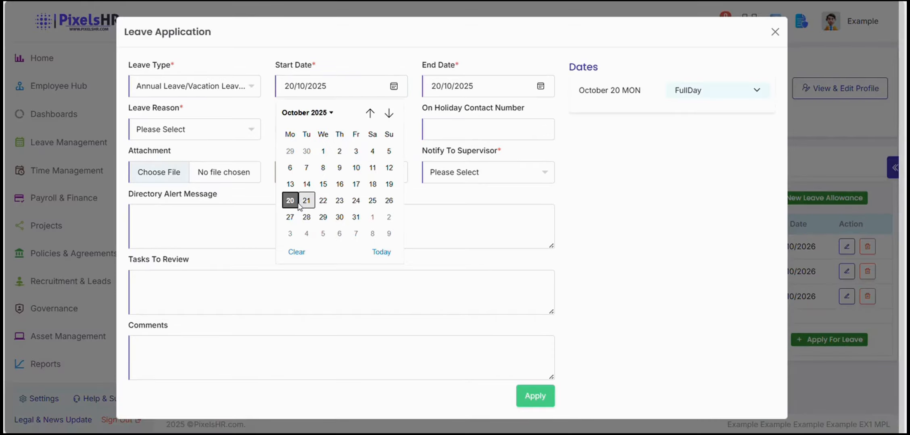
{"action": "left_click", "coordinate": [291, 217]}
{"action": "left_click", "coordinate": [535, 235]}
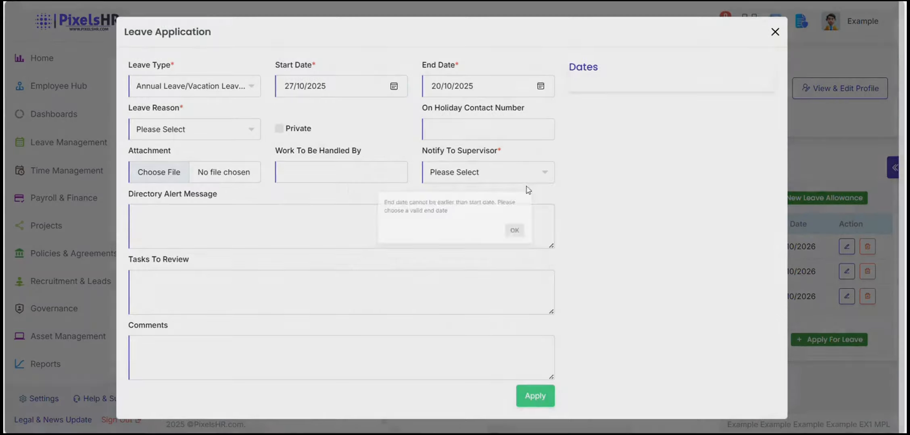
{"action": "left_click", "coordinate": [540, 87]}
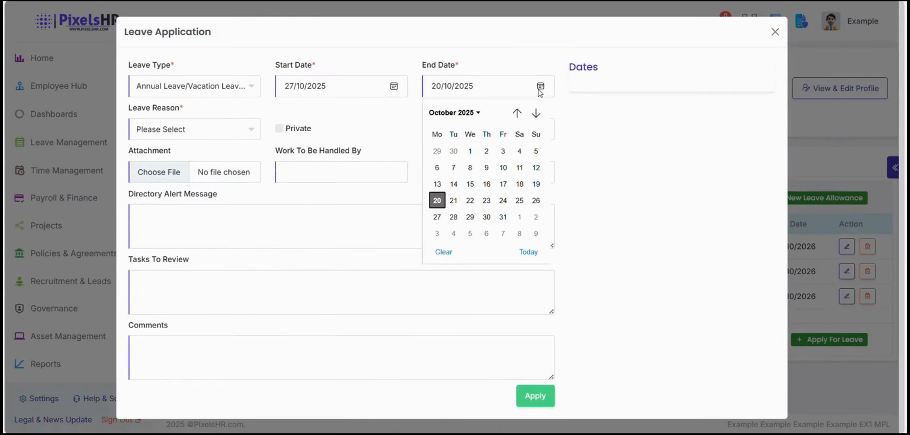
{"action": "left_click", "coordinate": [502, 217]}
Choose Casual as the reason, notify a supervisor, submit, and open Leave Approvals.
{"action": "left_click", "coordinate": [229, 133]}
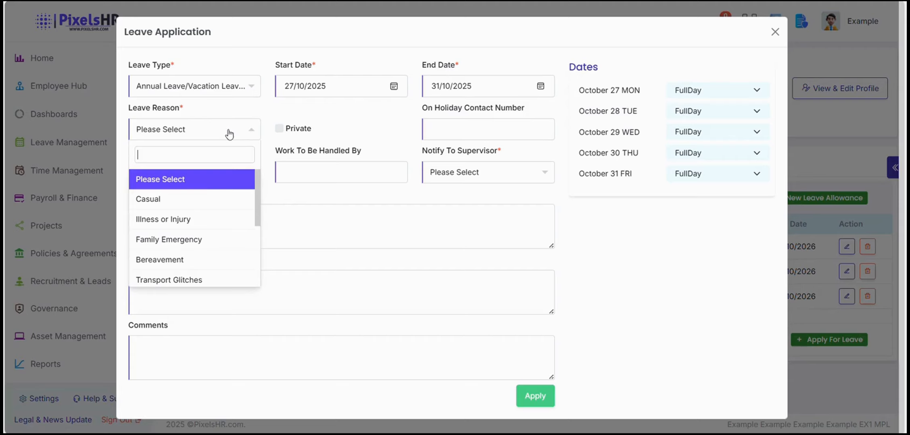
{"action": "left_click", "coordinate": [197, 200]}
{"action": "left_click", "coordinate": [480, 181]}
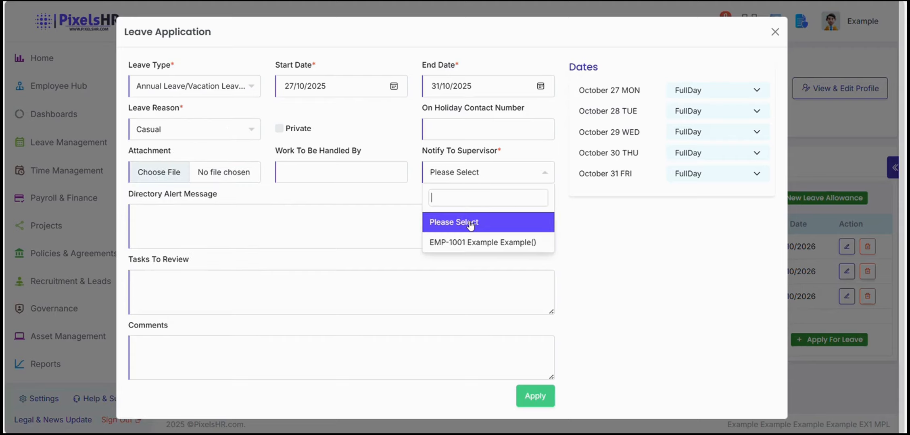
{"action": "left_click", "coordinate": [474, 241]}
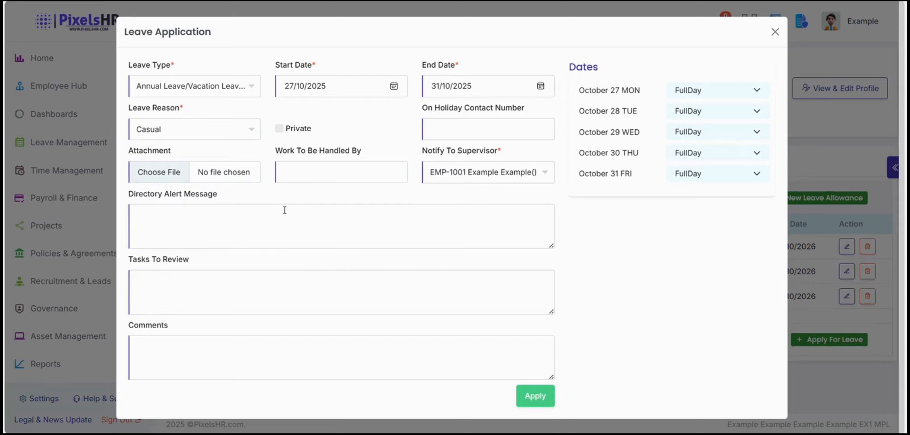
{"action": "left_click", "coordinate": [243, 351]}
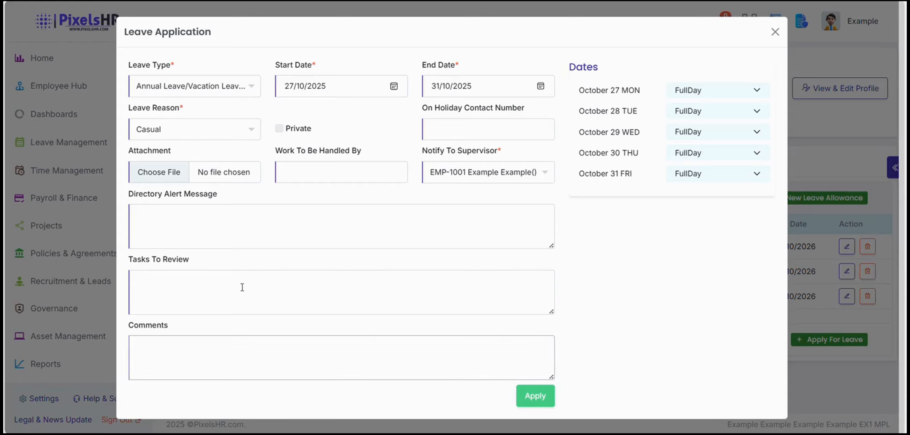
{"action": "left_click", "coordinate": [306, 181]}
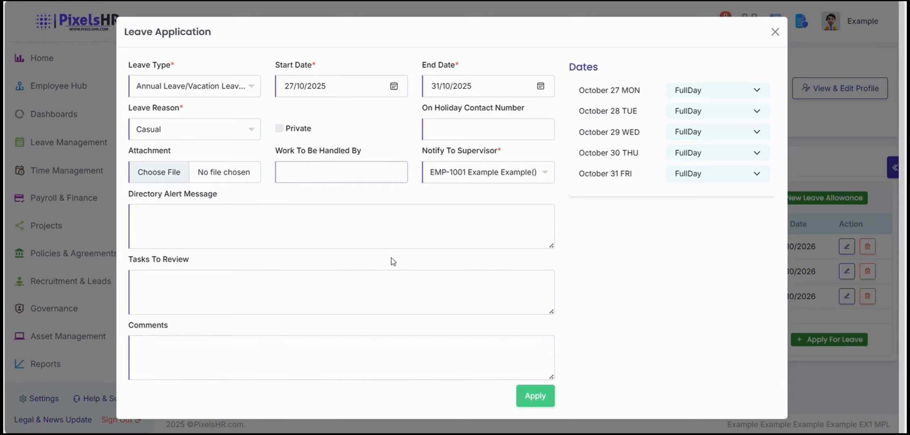
{"action": "left_click", "coordinate": [535, 399]}
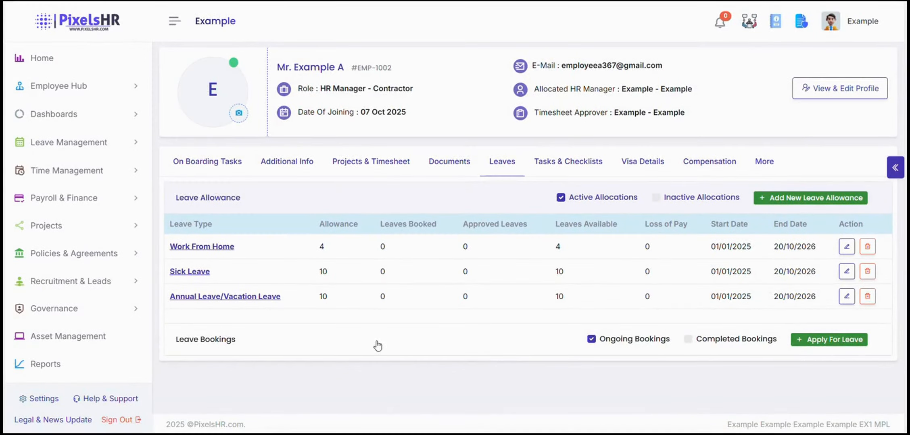
{"action": "left_click", "coordinate": [92, 144]}
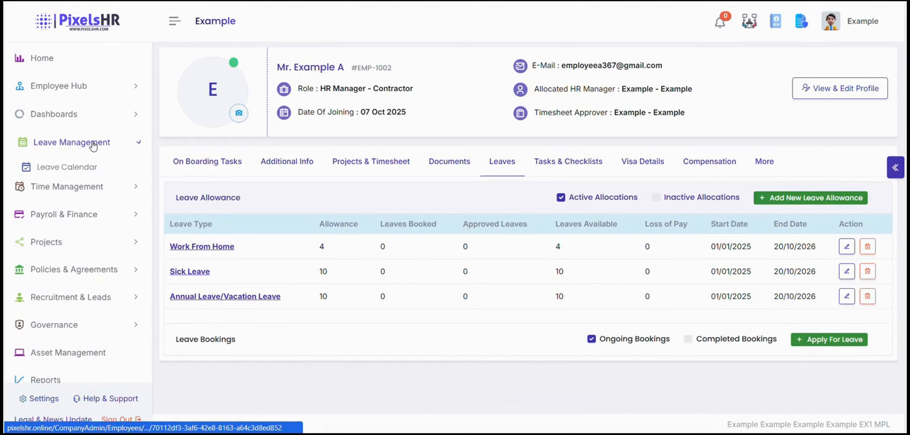
{"action": "left_click", "coordinate": [82, 199]}
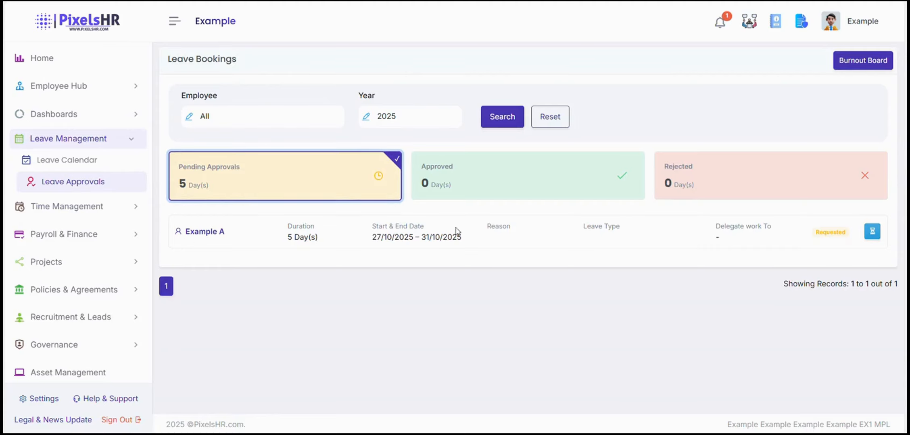
Approve the pending 27–31 October 2025 leave request and acknowledge the confirmation.
{"action": "left_click", "coordinate": [873, 233]}
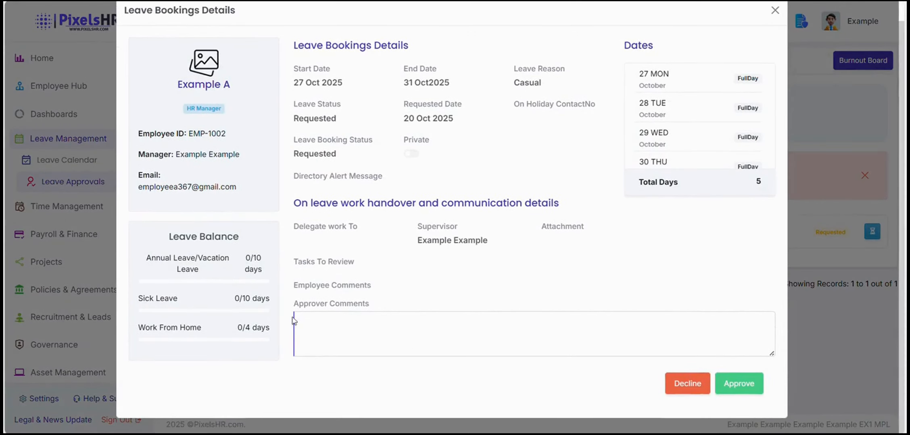
{"action": "left_click", "coordinate": [323, 327]}
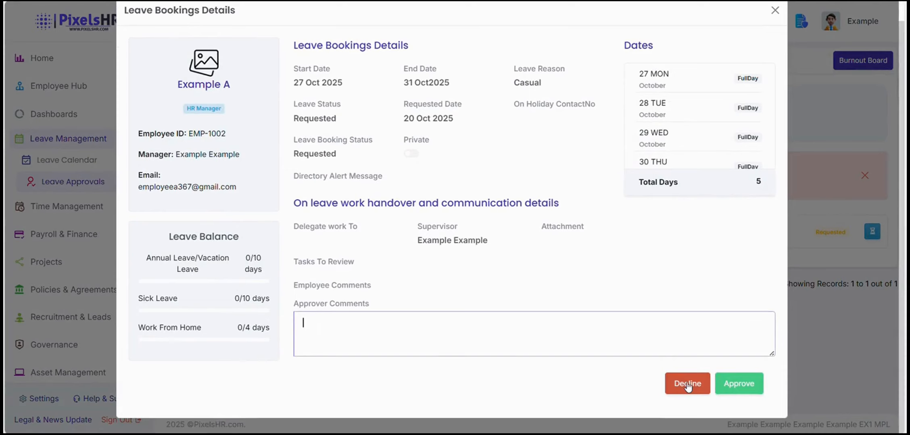
{"action": "left_click", "coordinate": [723, 381]}
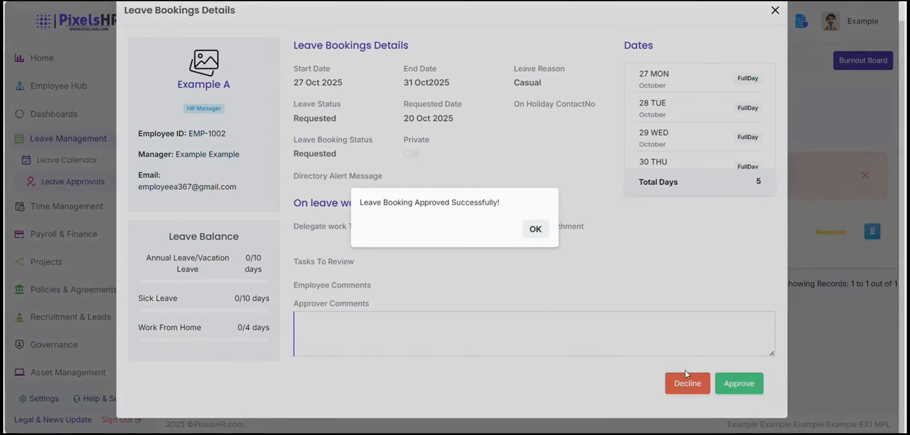
{"action": "left_click", "coordinate": [535, 231]}
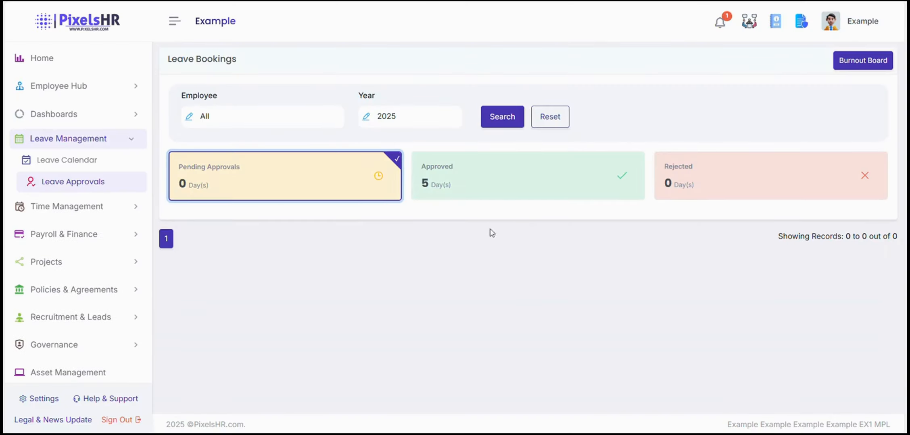
View the approved leave chart, then the October 2025 employee leave calendar.
{"action": "left_click", "coordinate": [445, 189]}
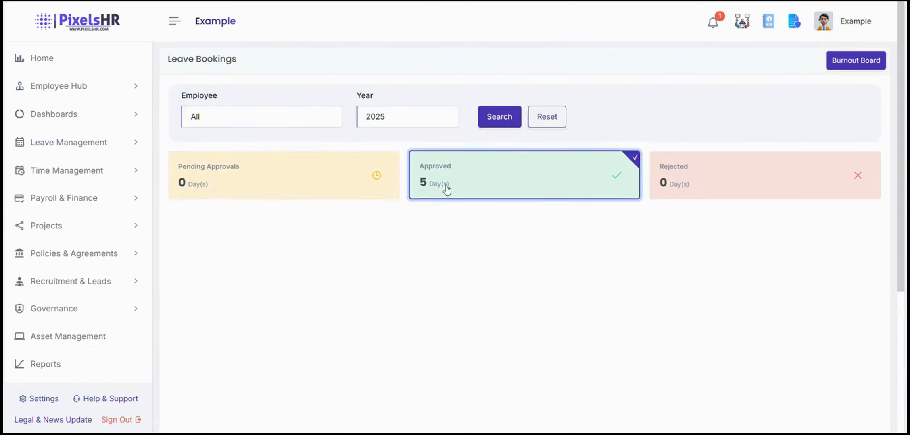
{"action": "scroll", "coordinate": [424, 238], "scroll_direction": "down", "scroll_amount": 5}
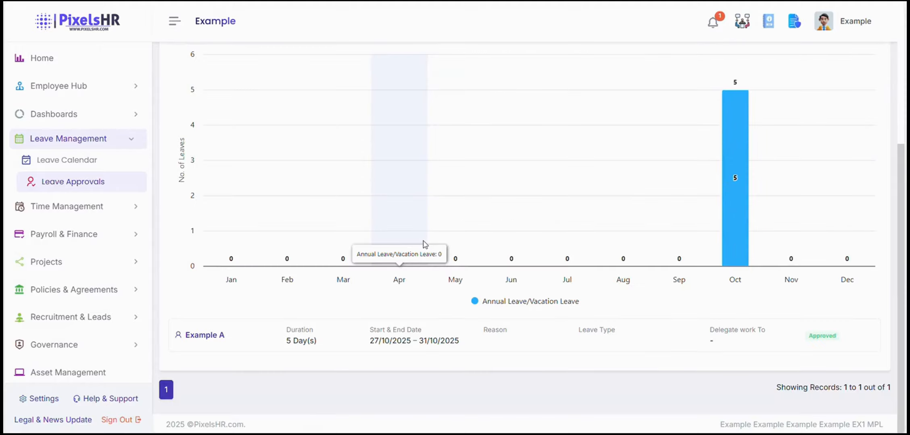
{"action": "left_click", "coordinate": [68, 160]}
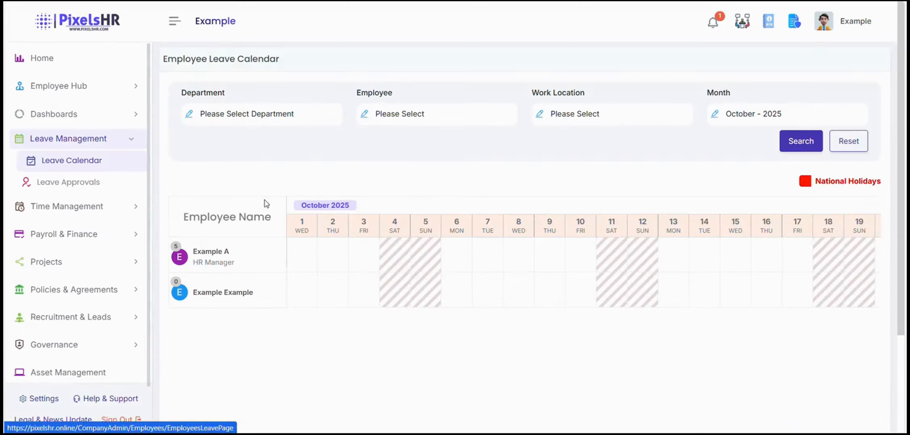
{"action": "left_click", "coordinate": [800, 118]}
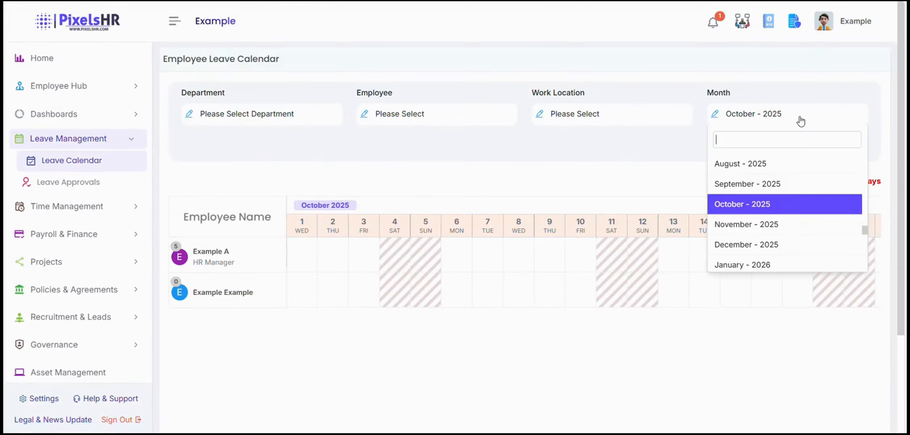
{"action": "left_click", "coordinate": [758, 199]}
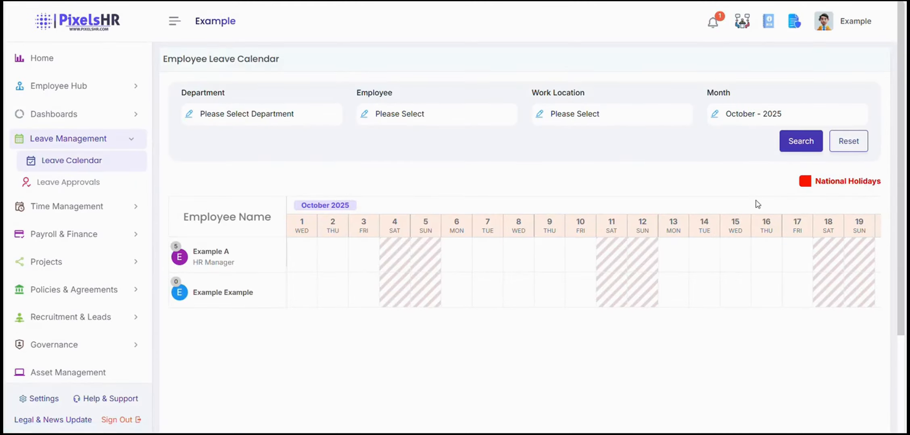
{"action": "left_click", "coordinate": [771, 112]}
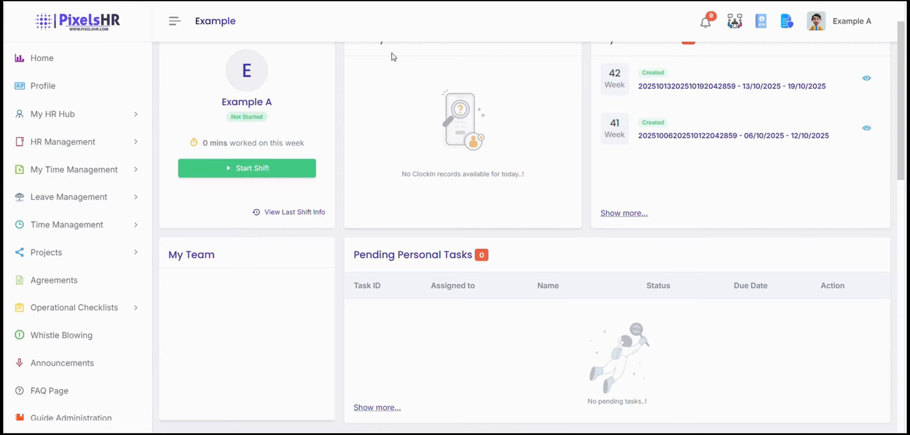
Check the 5/10 annual leave balance in Personal Leave Bookings, then open and close Apply For Leave.
{"action": "left_click", "coordinate": [105, 116]}
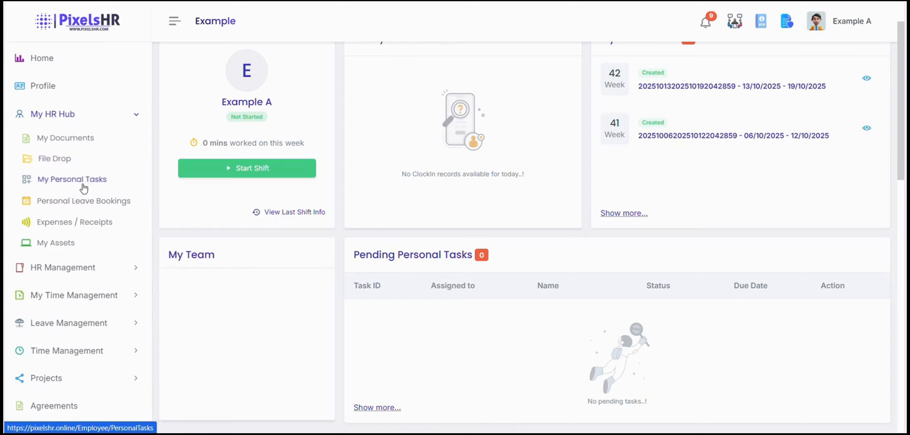
{"action": "left_click", "coordinate": [80, 209]}
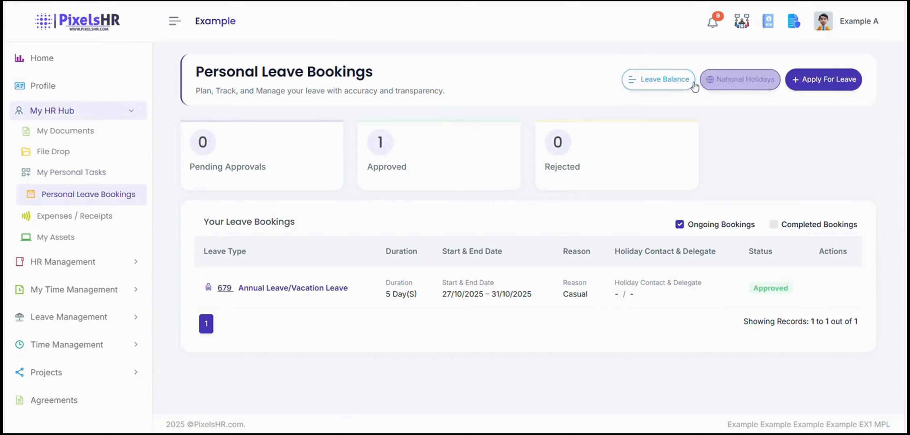
{"action": "left_click", "coordinate": [674, 84]}
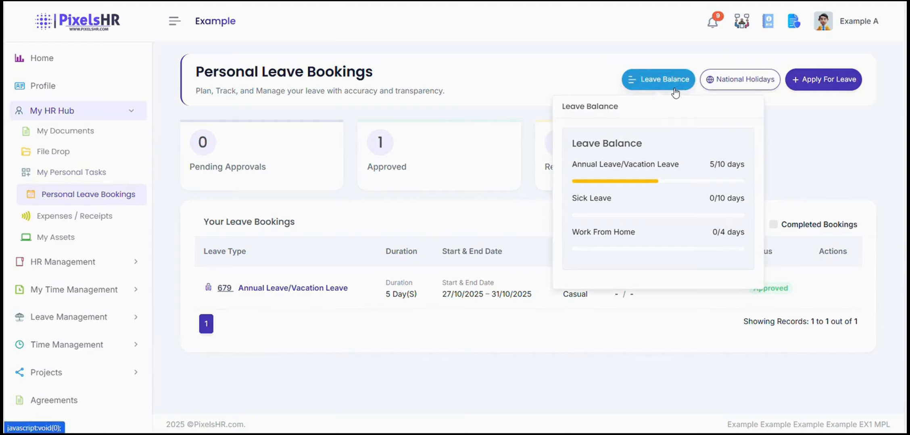
{"action": "left_click", "coordinate": [674, 87]}
{"action": "left_click", "coordinate": [833, 90]}
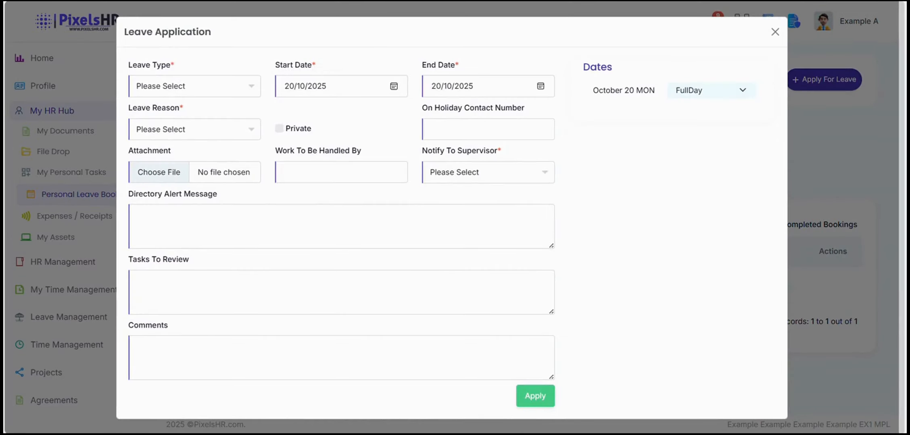
{"action": "left_click", "coordinate": [774, 32]}
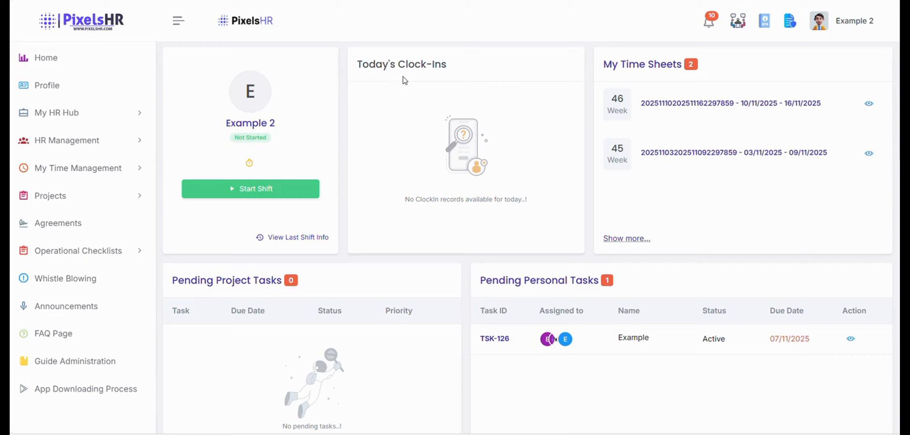
Open Personal Leave Bookings under My HR Hub and check the 0/10 annual leave balance.
{"action": "left_click", "coordinate": [59, 114]}
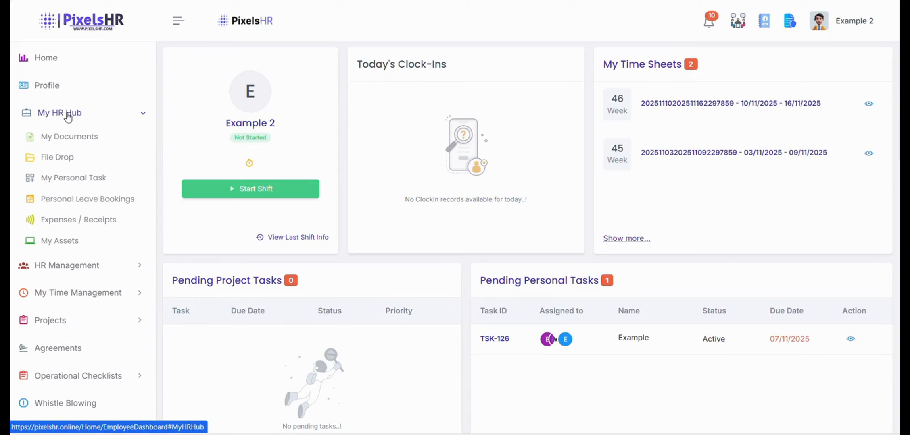
{"action": "left_click", "coordinate": [80, 202]}
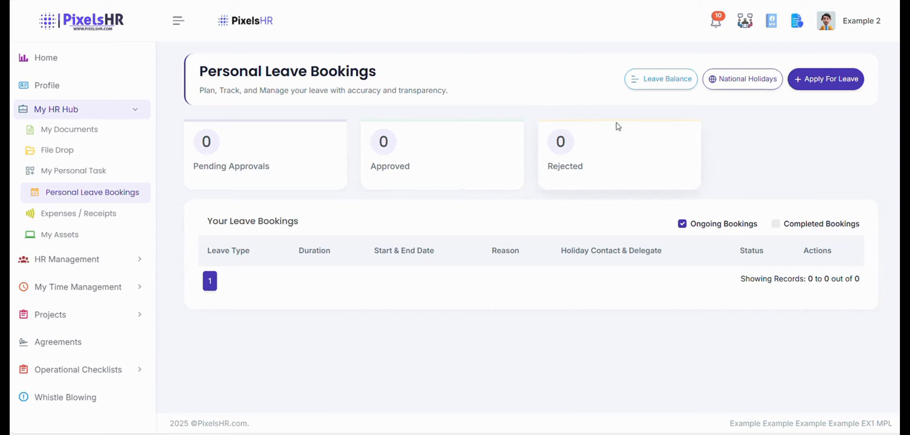
{"action": "left_click", "coordinate": [648, 83]}
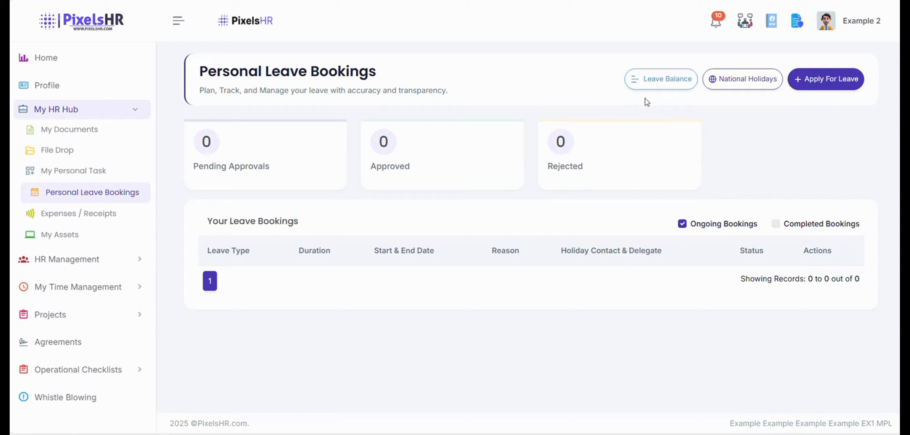
Start a leave application for 19–27 November 2025, keeping 19 November as a full day.
{"action": "left_click", "coordinate": [818, 77]}
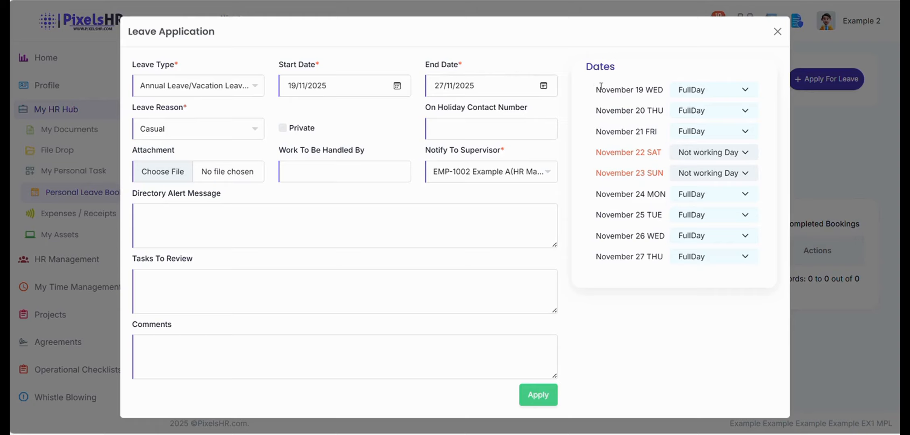
{"action": "left_click", "coordinate": [744, 90]}
{"action": "left_click", "coordinate": [706, 120]}
{"action": "left_click", "coordinate": [710, 96]}
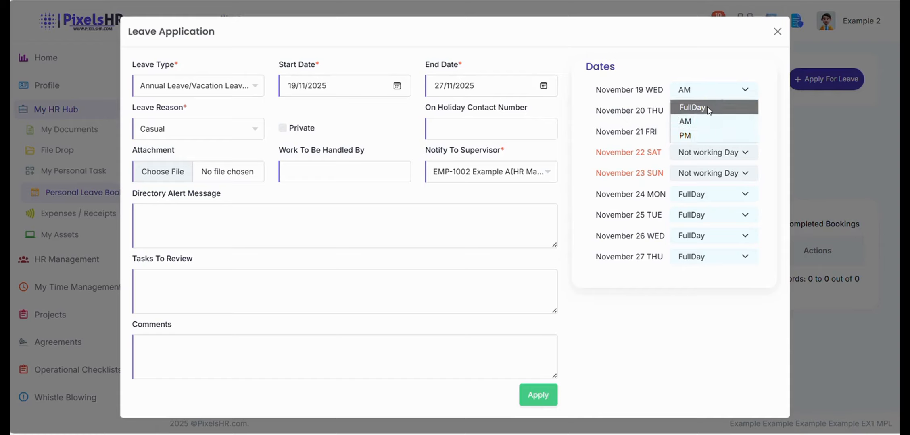
{"action": "left_click", "coordinate": [711, 106]}
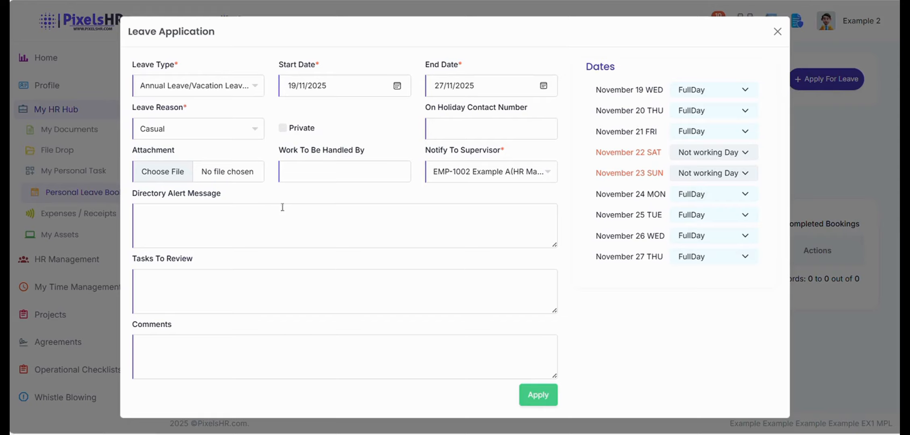
Submit the request with the optional boxes empty and open the new Requested booking's details.
{"action": "left_click", "coordinate": [248, 238]}
{"action": "left_click", "coordinate": [247, 298]}
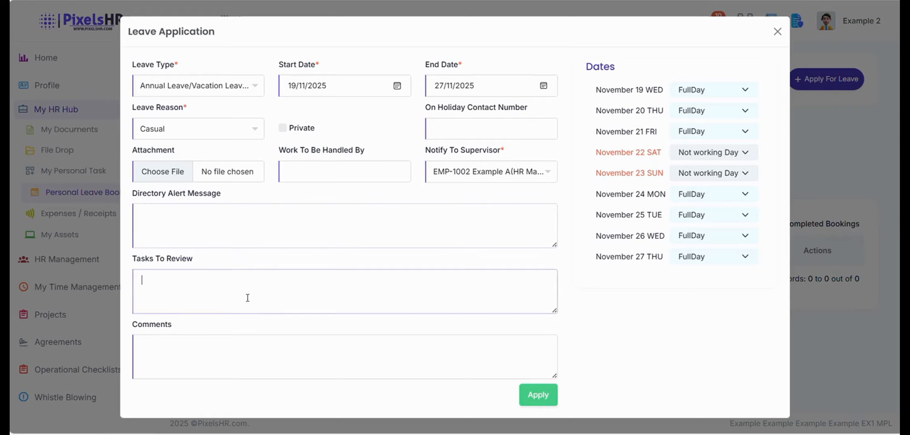
{"action": "left_click", "coordinate": [232, 353]}
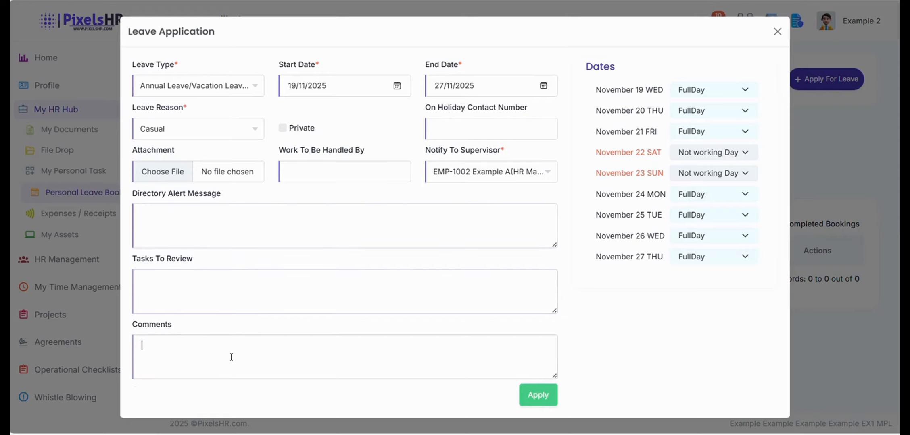
{"action": "left_click", "coordinate": [543, 395]}
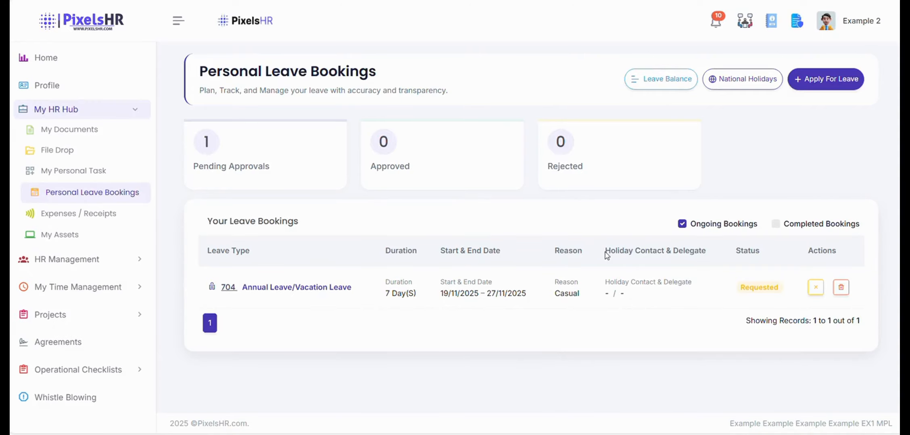
{"action": "left_click", "coordinate": [223, 290]}
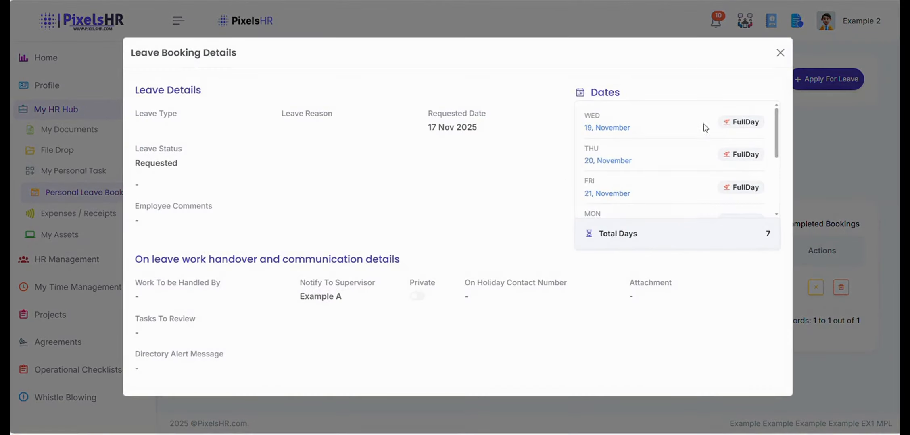
Close the Leave Booking Details panel for the new request.
{"action": "left_click", "coordinate": [779, 54]}
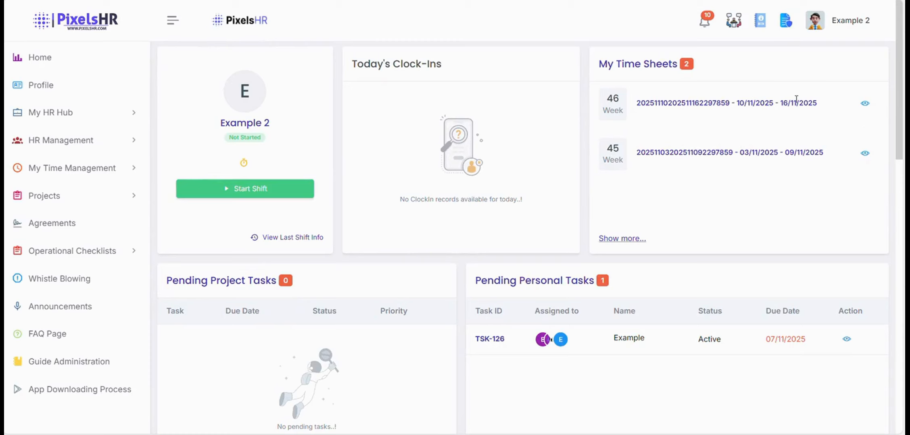
Open Timesheet Entry under My Time Management and switch to Week 45 (3–9 Nov 2025).
{"action": "left_click", "coordinate": [106, 164]}
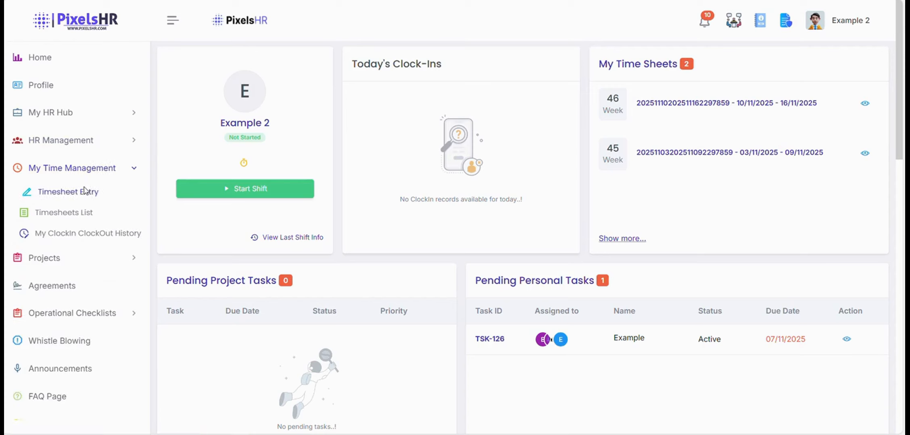
{"action": "left_click", "coordinate": [85, 192]}
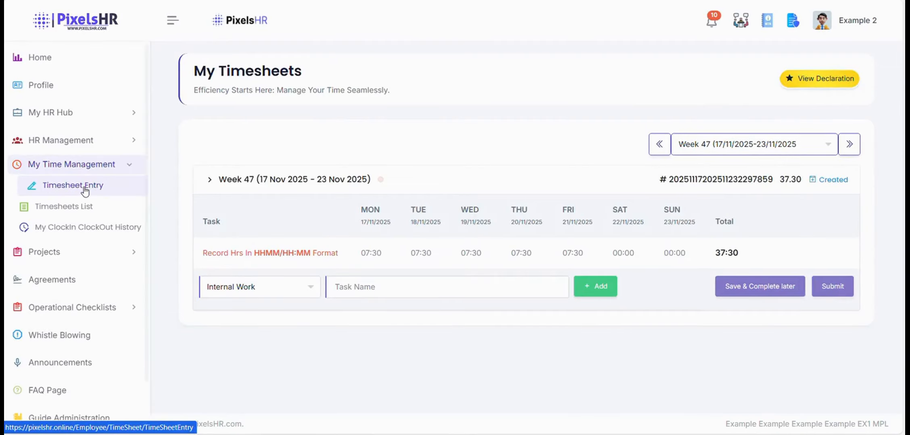
{"action": "left_click", "coordinate": [688, 151]}
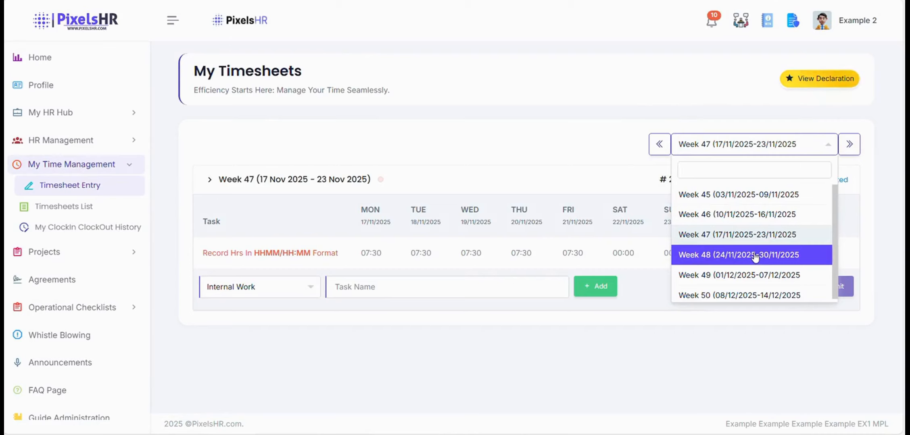
{"action": "left_click", "coordinate": [747, 198]}
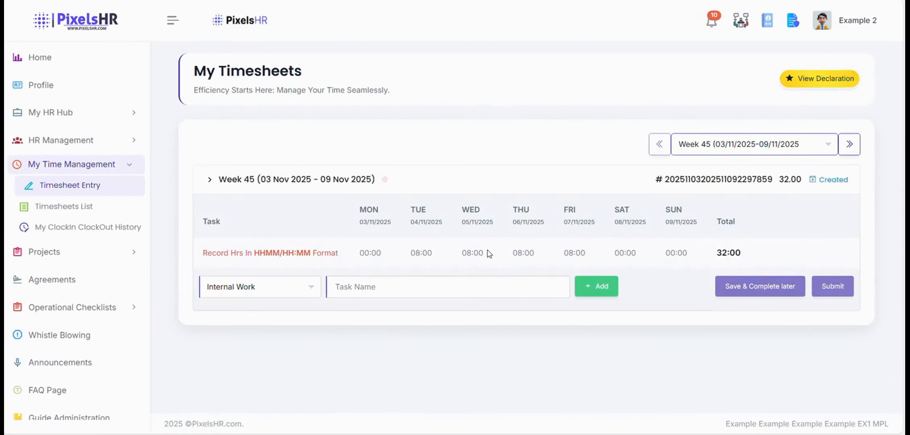
Prepare a new timesheet task row, keeping Internal Work as its type.
{"action": "left_click", "coordinate": [446, 285]}
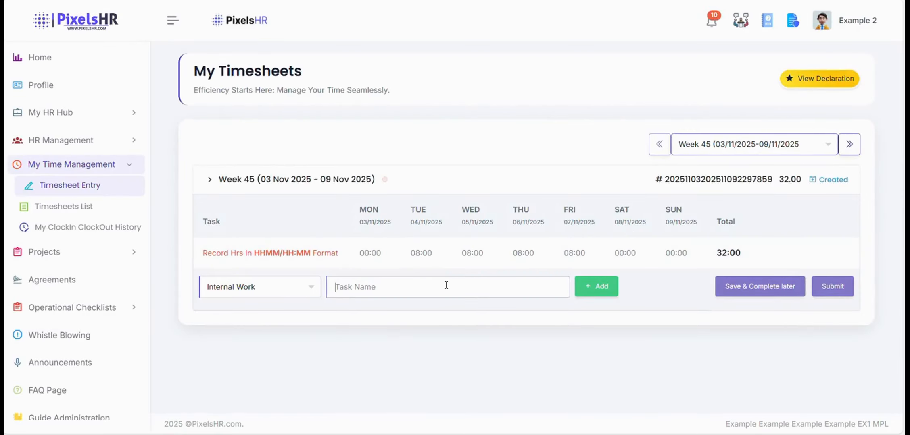
{"action": "left_click", "coordinate": [245, 290]}
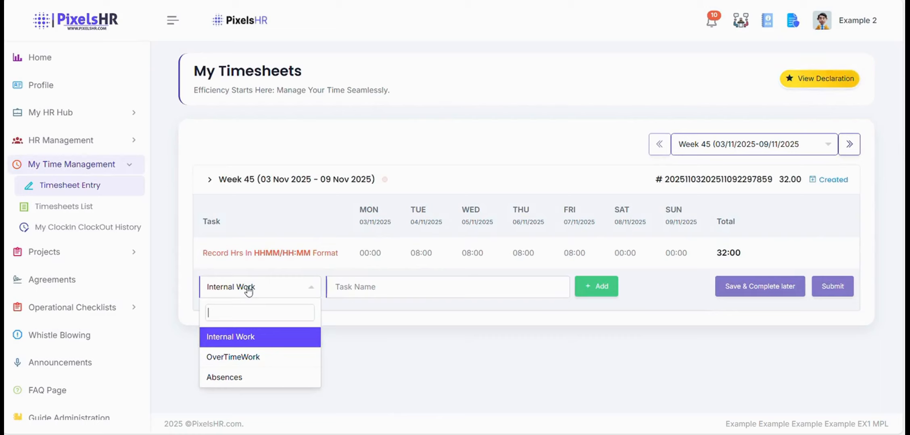
{"action": "left_click", "coordinate": [250, 345]}
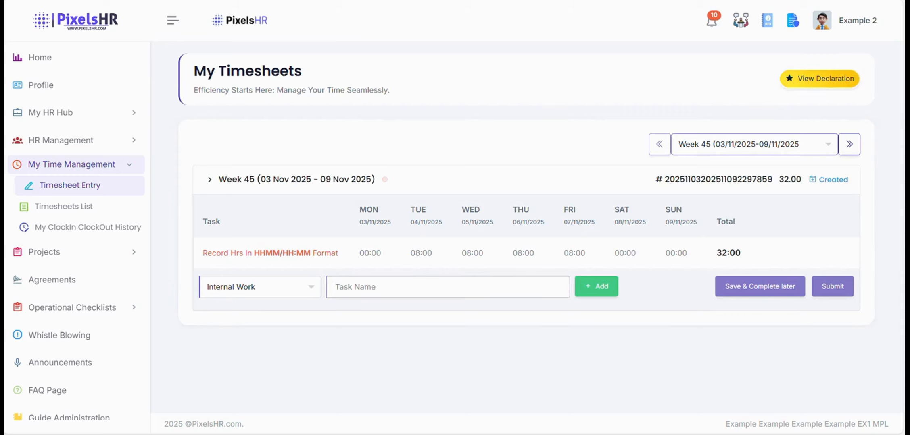
Add the Internal Work task 'Work' to Week 45 and bring up the submission declaration.
{"action": "type", "text": "Work"}
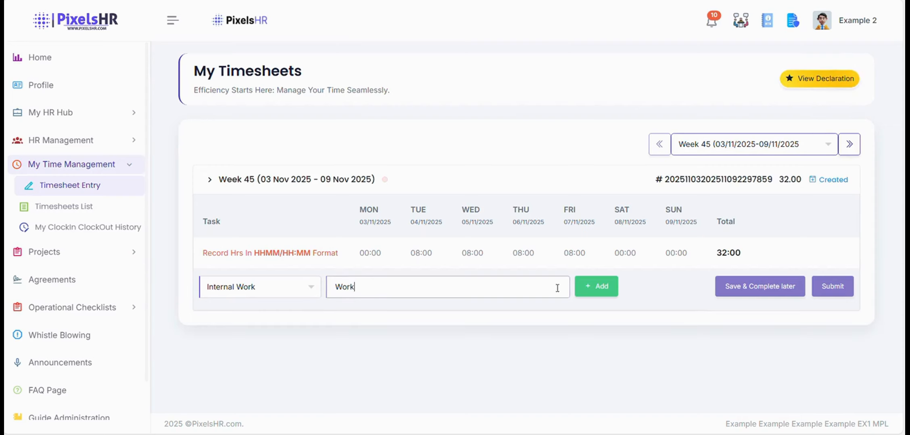
{"action": "left_click", "coordinate": [582, 295]}
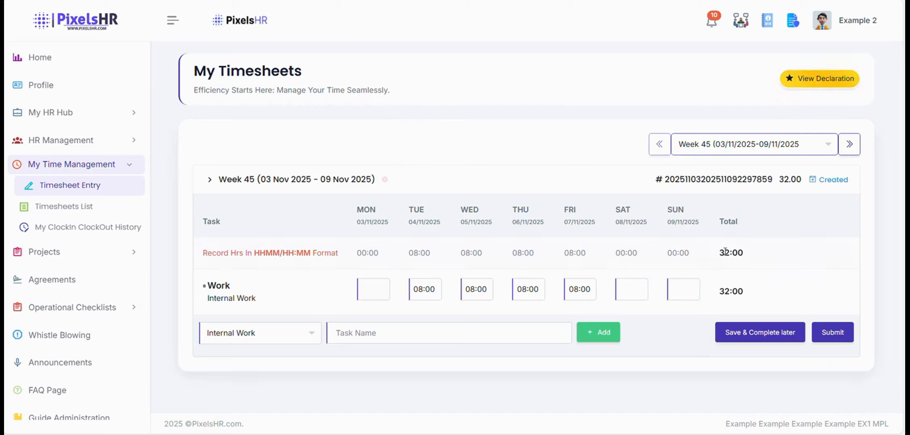
{"action": "left_click_drag", "start_coordinate": [718, 249], "coordinate": [755, 262]}
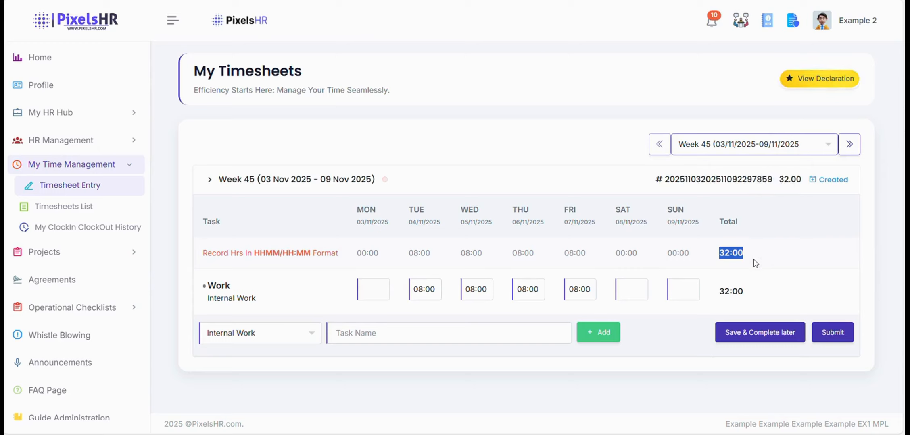
{"action": "left_click", "coordinate": [751, 268]}
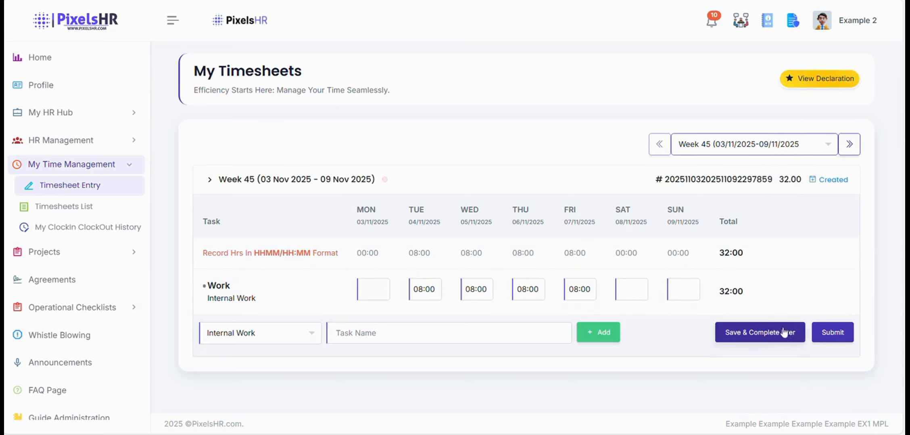
{"action": "left_click", "coordinate": [823, 333]}
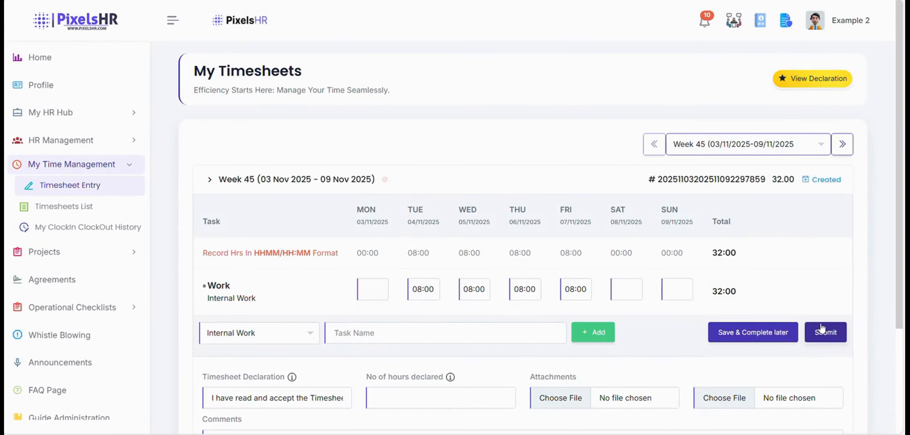
Declare 32 hours in the Week 45 timesheet declaration and submit the timesheet.
{"action": "scroll", "coordinate": [706, 238], "scroll_direction": "down", "scroll_amount": 3}
{"action": "scroll", "coordinate": [693, 238], "scroll_direction": "down", "scroll_amount": 1}
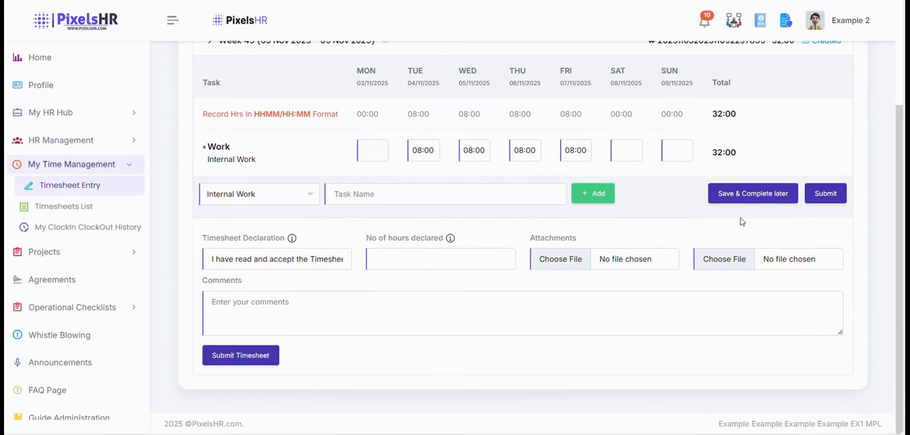
{"action": "left_click", "coordinate": [451, 261]}
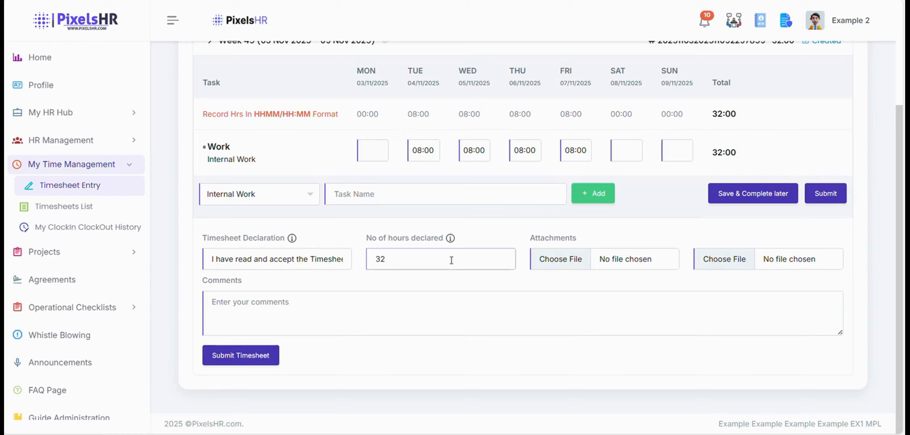
{"action": "left_click", "coordinate": [264, 310]}
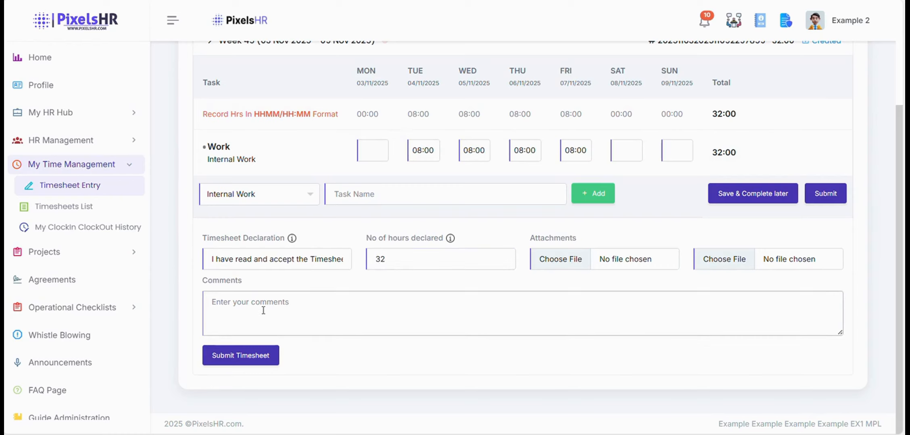
{"action": "left_click", "coordinate": [253, 360]}
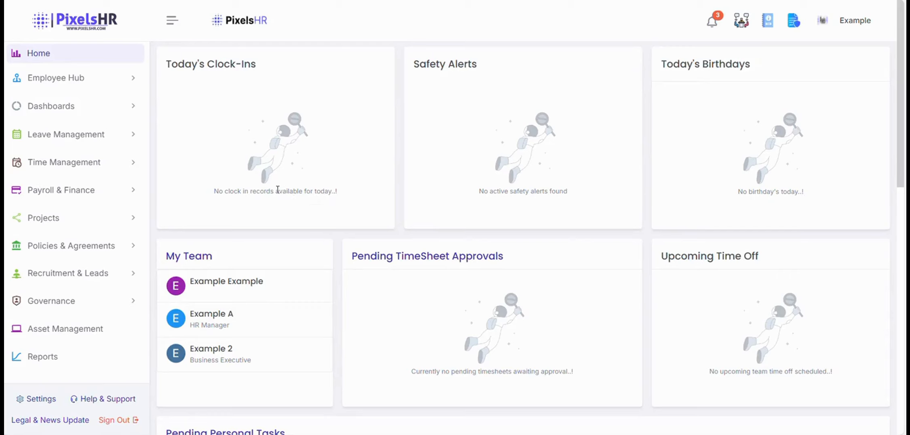
Go to Personal Tasks under Time Management and start a new task form.
{"action": "left_click", "coordinate": [121, 164]}
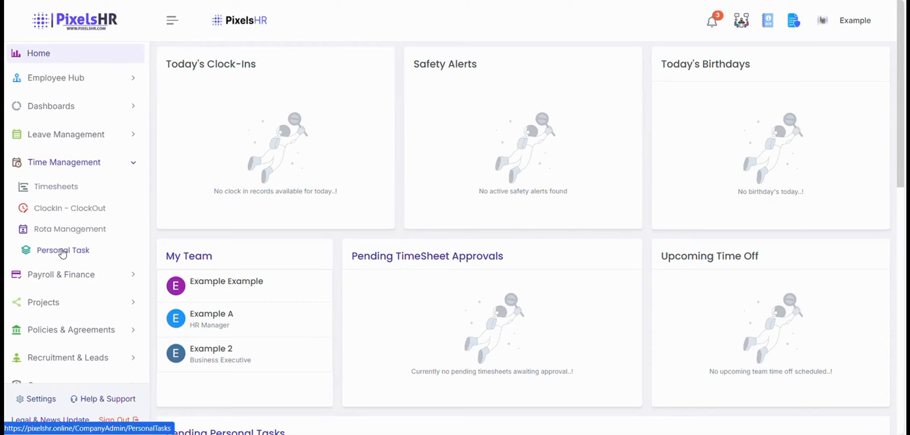
{"action": "left_click", "coordinate": [62, 251]}
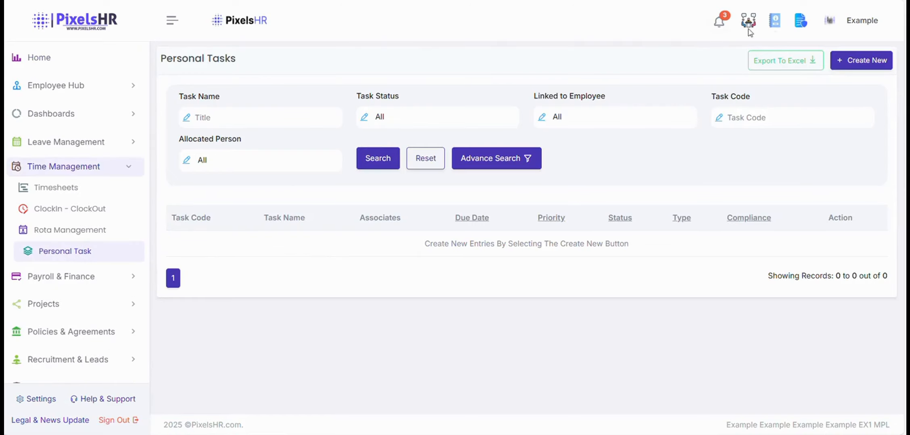
{"action": "left_click", "coordinate": [866, 60]}
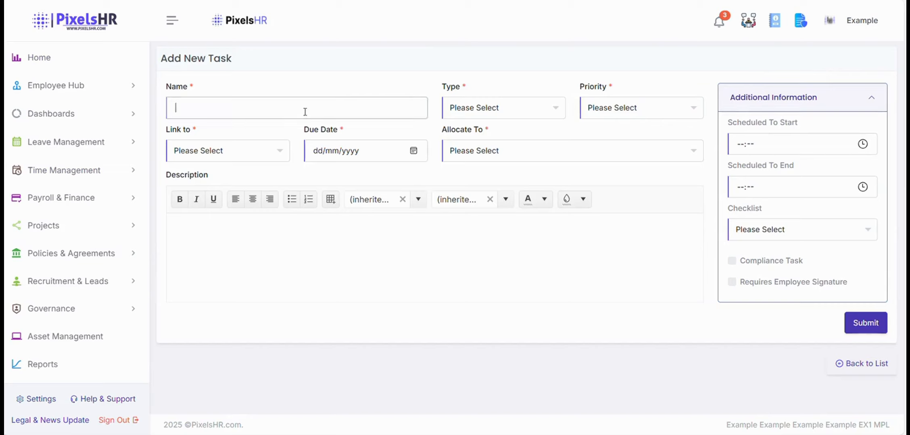
Name the task 'Example', with type Project Task and priority Urgent.
{"action": "key", "text": "Caps_Lock"}
{"action": "type", "text": "E"}
{"action": "key", "text": "Caps_Lock"}
{"action": "type", "text": "xample"}
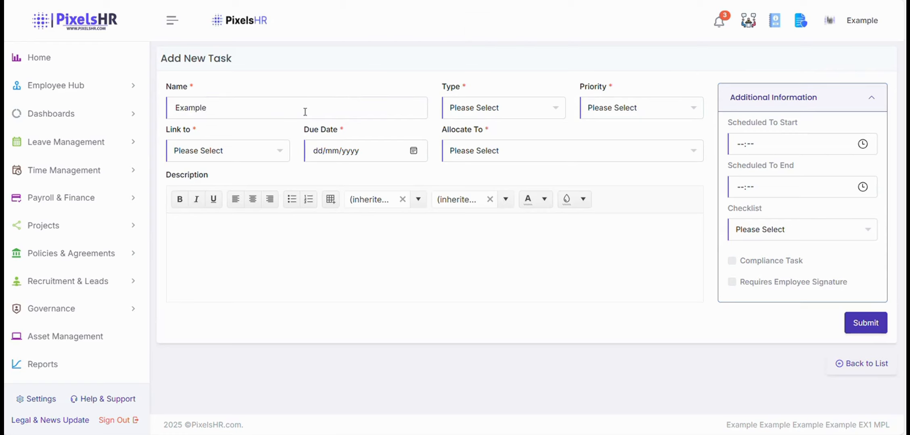
{"action": "left_click", "coordinate": [501, 113]}
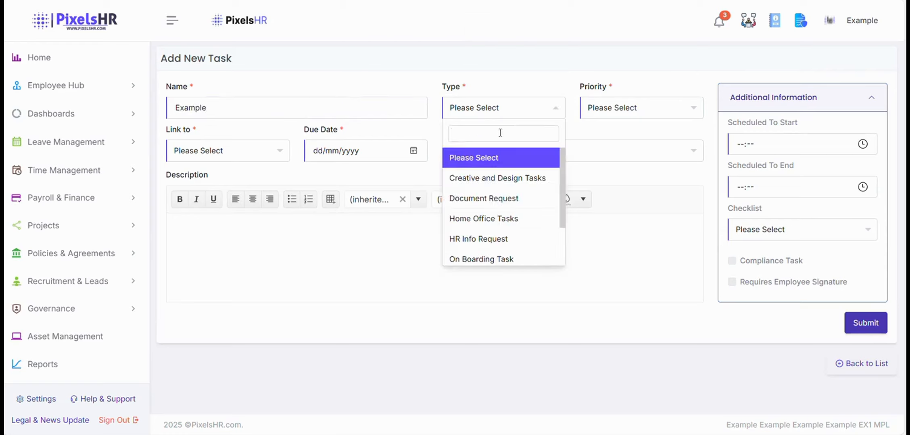
{"action": "scroll", "coordinate": [501, 218], "scroll_direction": "down", "scroll_amount": 2}
{"action": "left_click", "coordinate": [500, 222]}
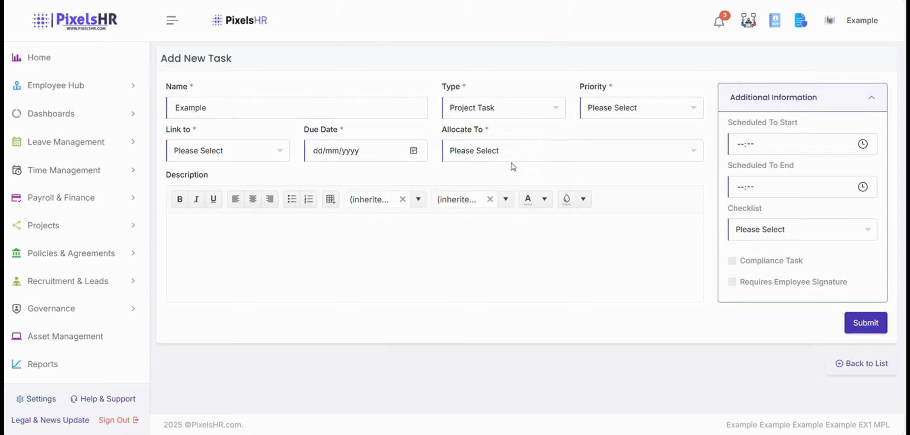
{"action": "left_click", "coordinate": [619, 115]}
{"action": "left_click", "coordinate": [631, 240]}
Link the task to the HR Manager, set due date 07/11/2025, and allocate it to EMP-1003 (Business Executive).
{"action": "left_click", "coordinate": [202, 156]}
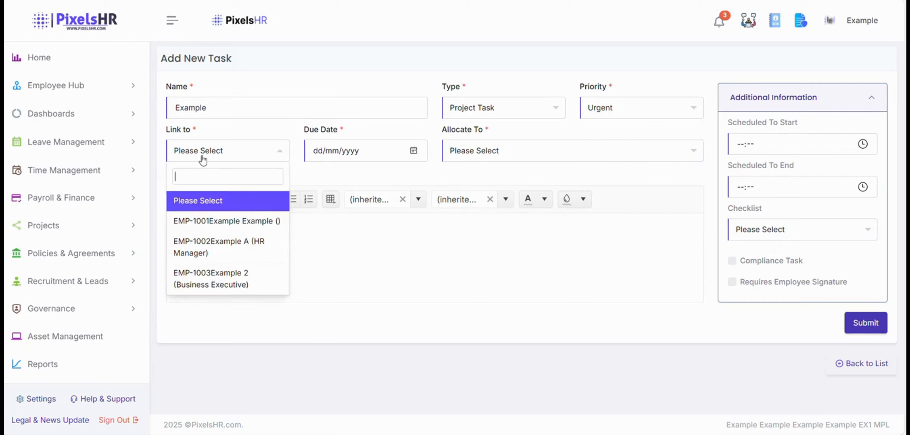
{"action": "left_click", "coordinate": [232, 246]}
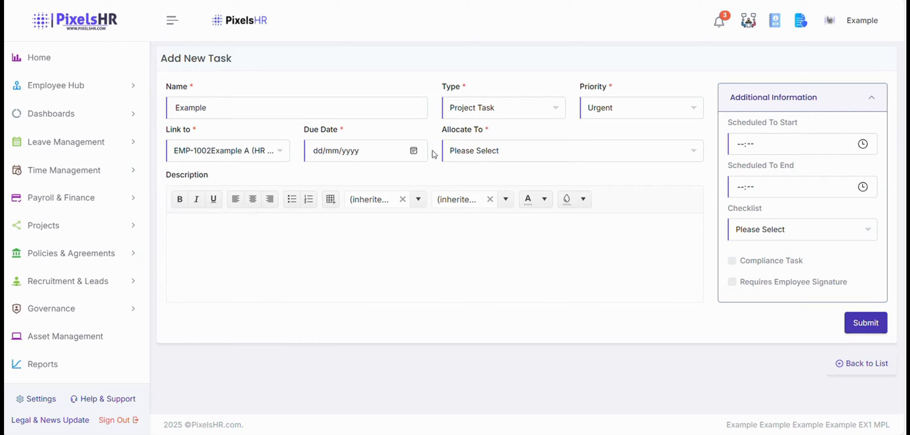
{"action": "left_click", "coordinate": [415, 157]}
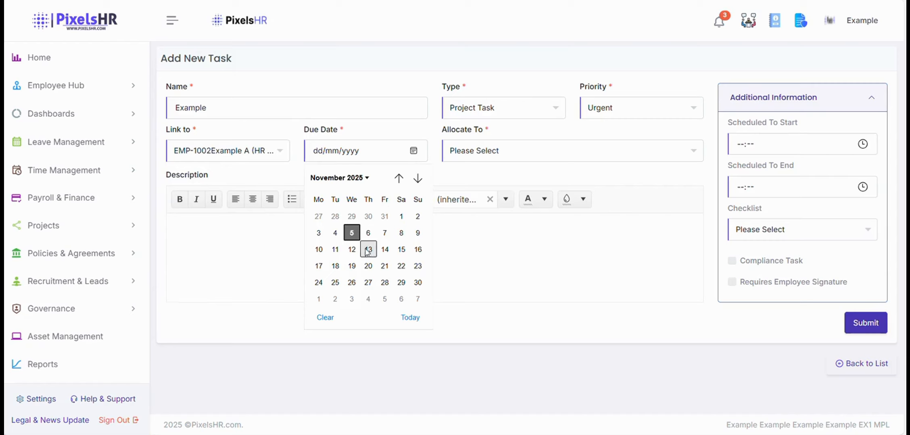
{"action": "left_click", "coordinate": [384, 233]}
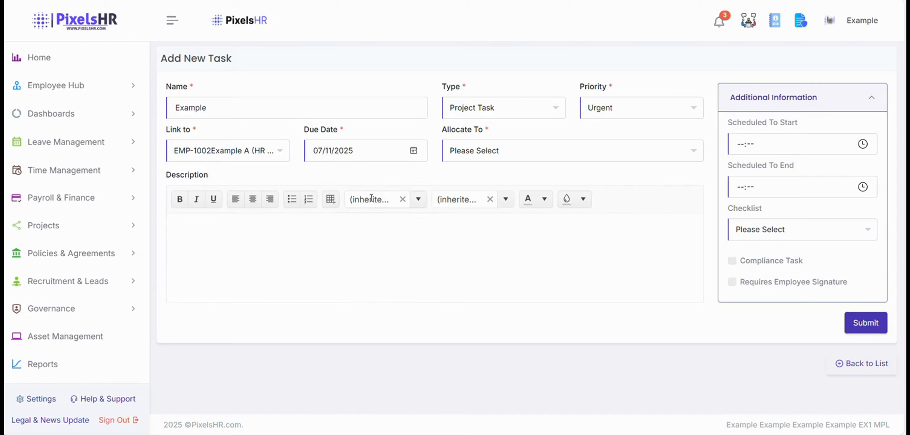
{"action": "left_click", "coordinate": [534, 159]}
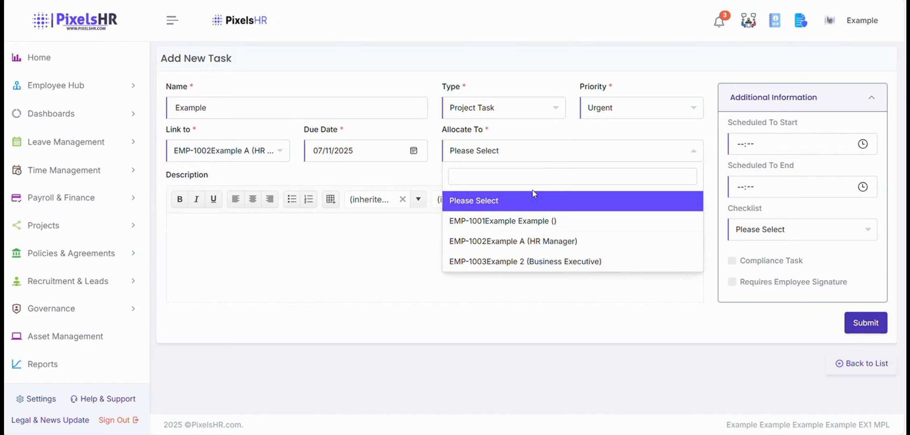
{"action": "left_click", "coordinate": [541, 263]}
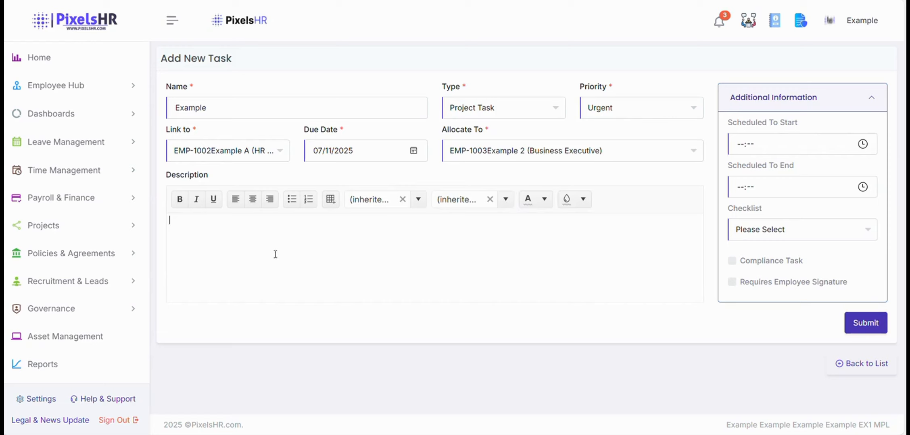
Enter the description 'Example', leave Checklist empty, and save the task as TSK-126.
{"action": "key", "text": "Caps_Lock"}
{"action": "type", "text": "E"}
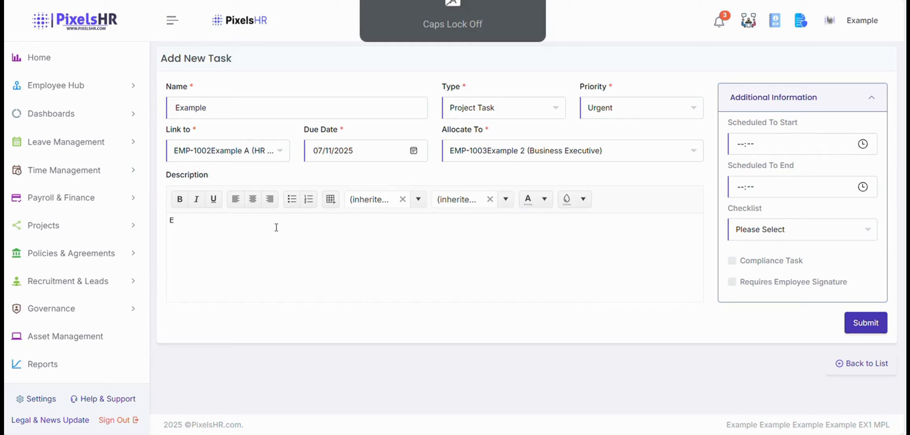
{"action": "type", "text": "xample"}
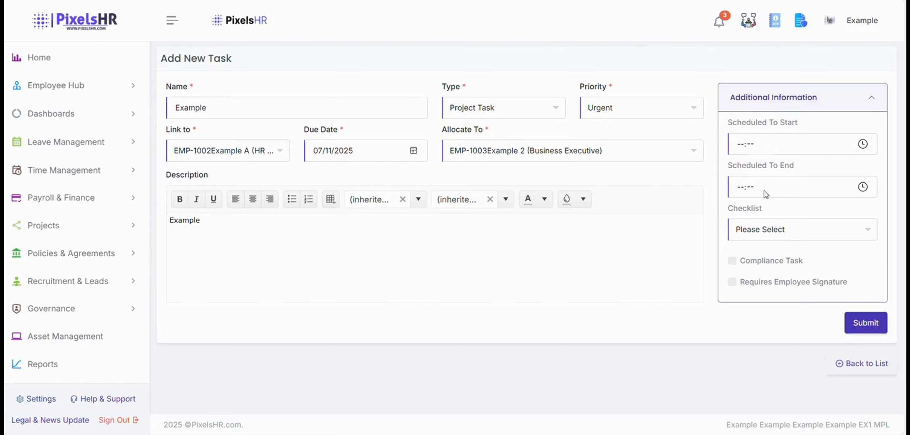
{"action": "left_click", "coordinate": [782, 231]}
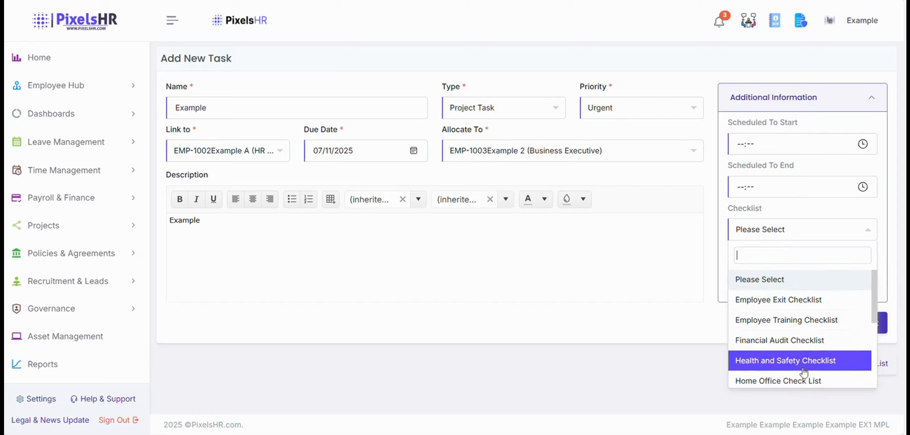
{"action": "scroll", "coordinate": [802, 363], "scroll_direction": "down", "scroll_amount": 3}
{"action": "scroll", "coordinate": [790, 351], "scroll_direction": "up", "scroll_amount": 3}
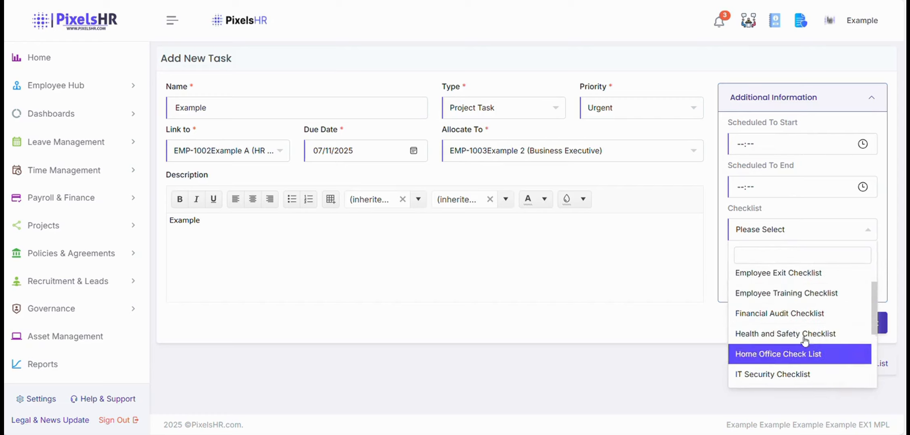
{"action": "left_click", "coordinate": [804, 229]}
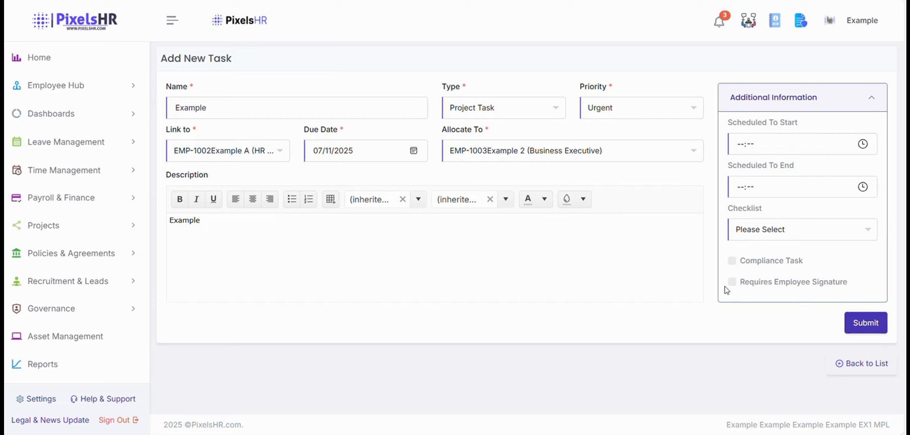
{"action": "left_click", "coordinate": [863, 324]}
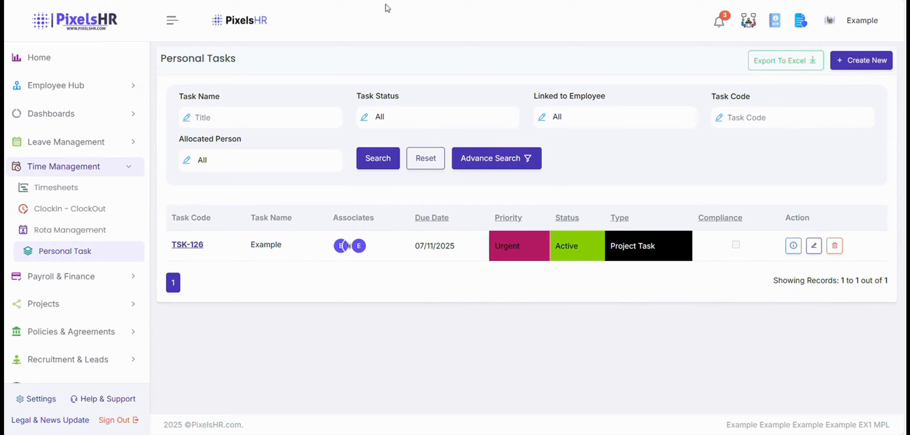
From Home's Pending Personal Tasks, open TSK-126 and look through its Attachments / Files and Comments tabs.
{"action": "left_click", "coordinate": [40, 59]}
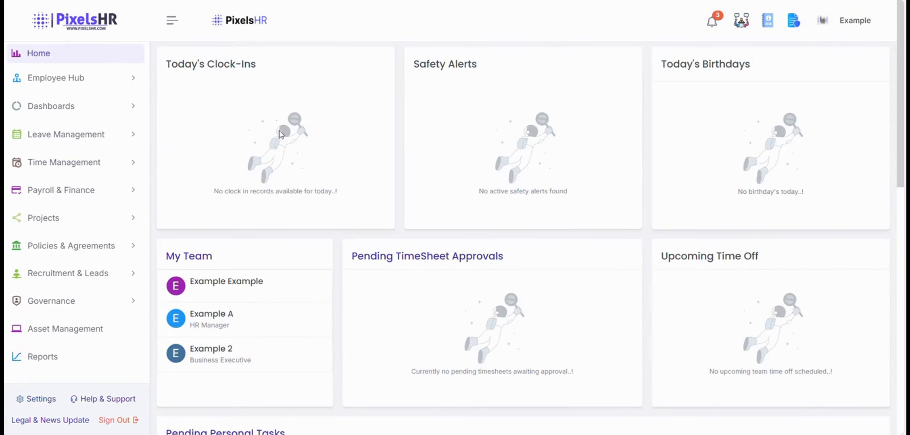
{"action": "scroll", "coordinate": [301, 173], "scroll_direction": "down", "scroll_amount": 5}
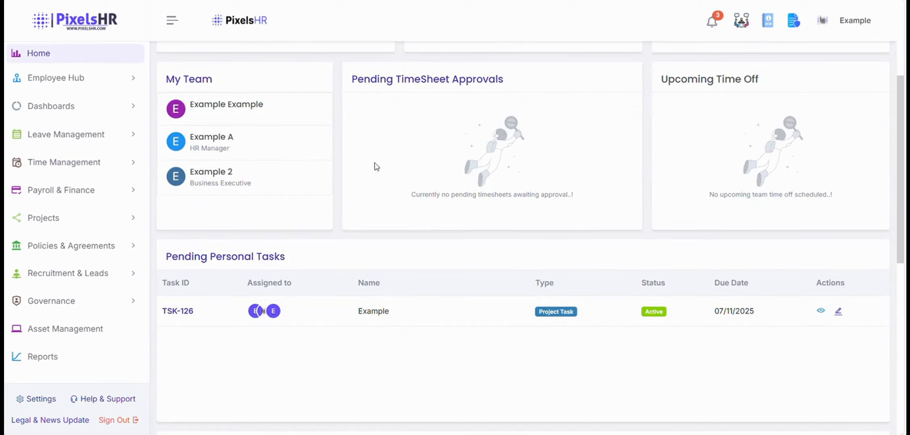
{"action": "scroll", "coordinate": [385, 168], "scroll_direction": "down", "scroll_amount": 3}
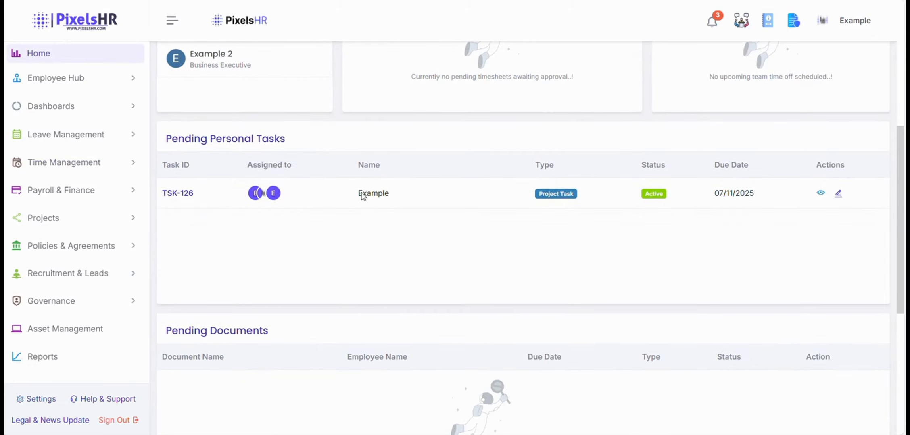
{"action": "left_click", "coordinate": [819, 194]}
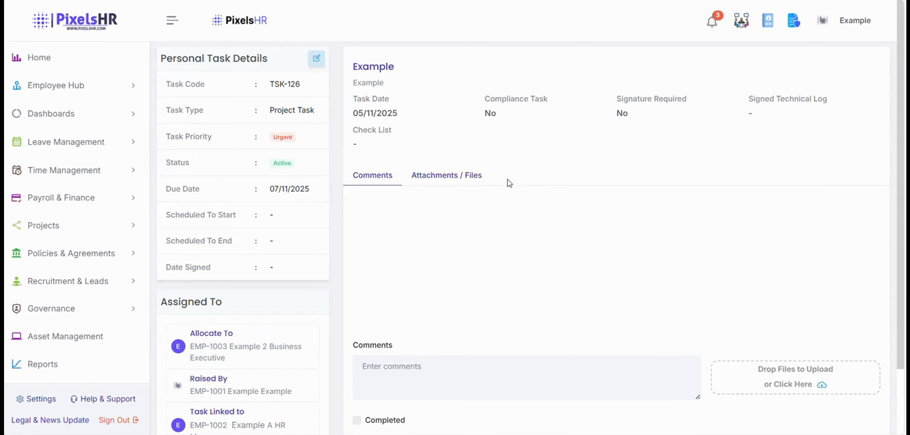
{"action": "scroll", "coordinate": [446, 325], "scroll_direction": "down", "scroll_amount": 2}
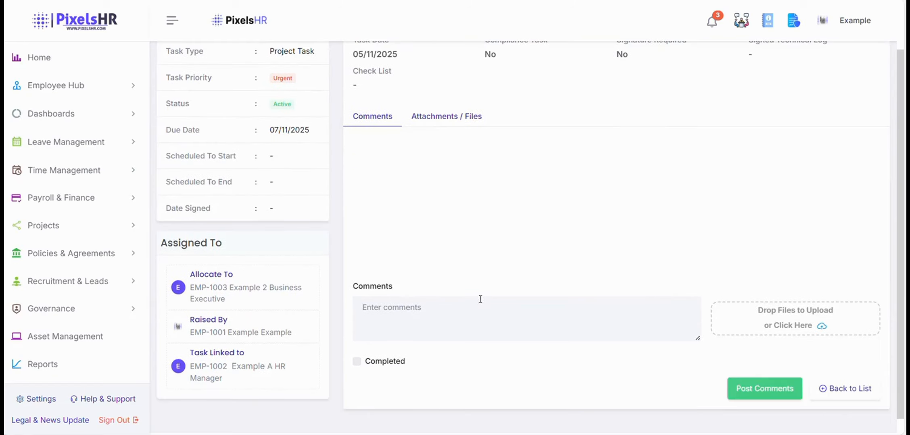
{"action": "scroll", "coordinate": [479, 299], "scroll_direction": "up", "scroll_amount": 2}
{"action": "left_click", "coordinate": [431, 176]}
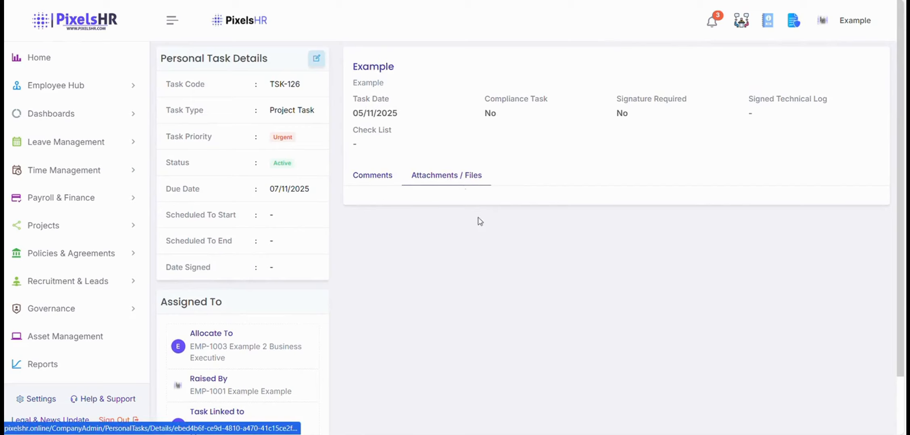
{"action": "left_click", "coordinate": [367, 175]}
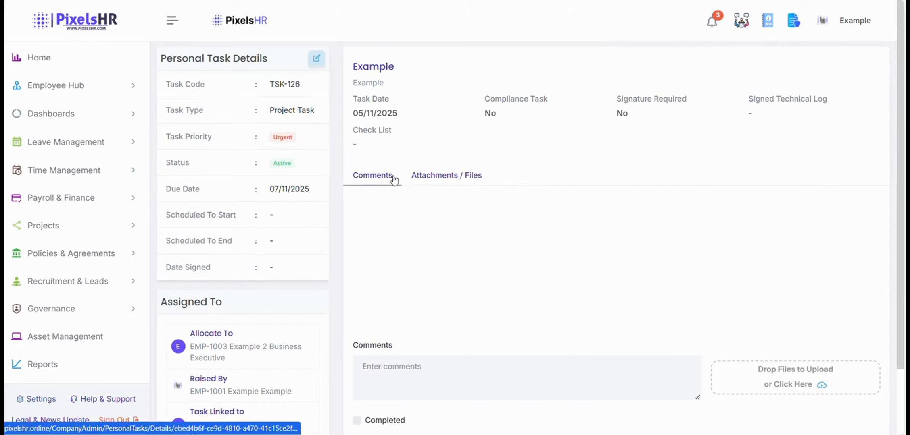
{"action": "scroll", "coordinate": [464, 241], "scroll_direction": "down", "scroll_amount": 2}
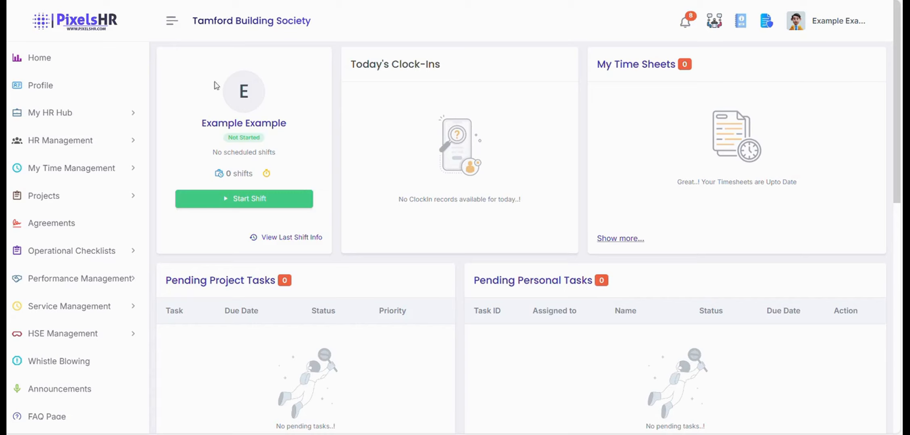
Go to My HR Hub > My Personal Task and enter Example as the task name.
{"action": "left_click", "coordinate": [134, 117]}
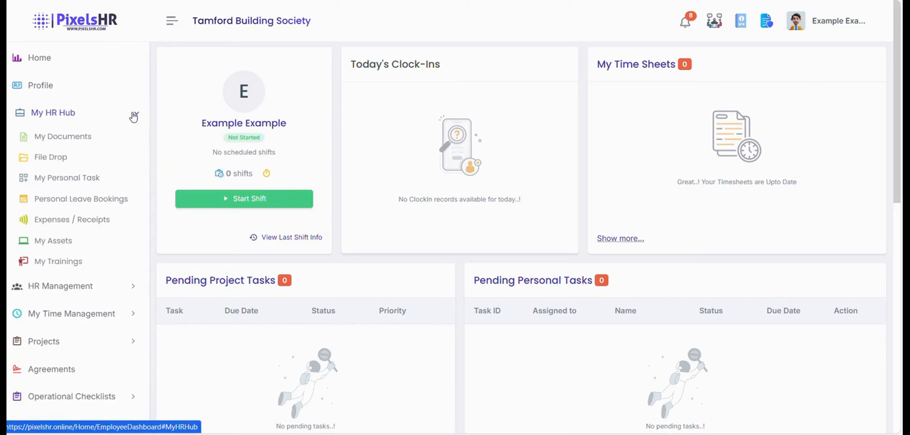
{"action": "left_click", "coordinate": [79, 179]}
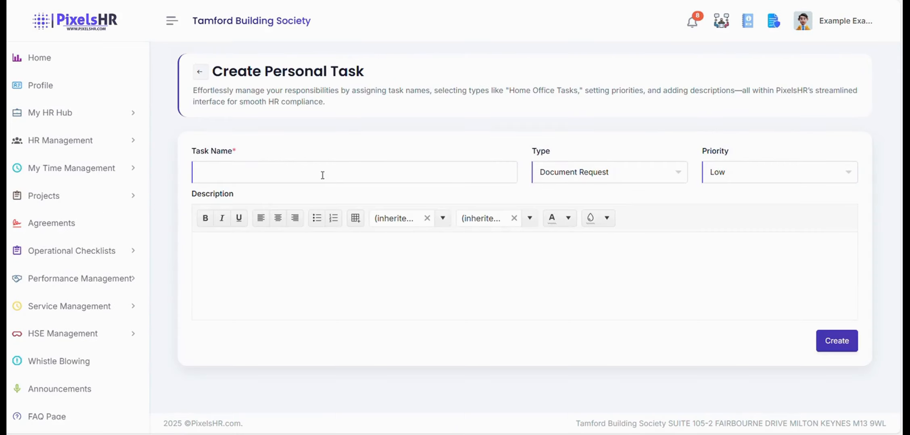
{"action": "left_click", "coordinate": [321, 173]}
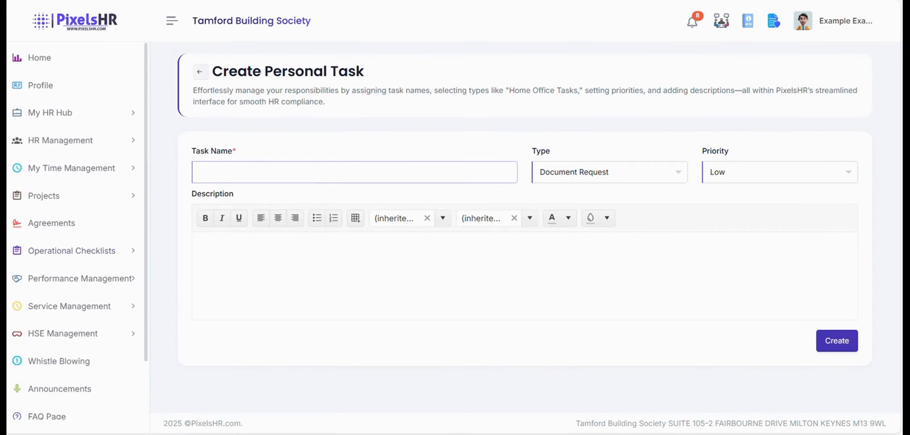
{"action": "type", "text": "Example"}
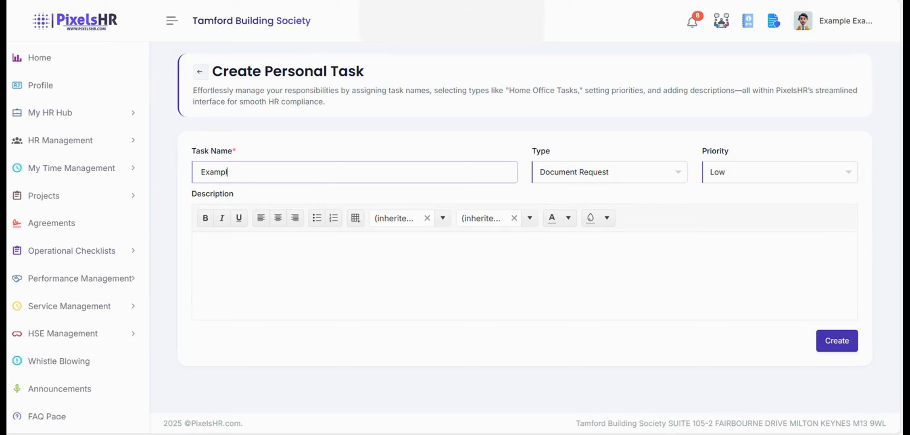
Keep priority Low, add the description Example, and create the task as TSK-1257.
{"action": "left_click", "coordinate": [743, 182]}
{"action": "left_click", "coordinate": [741, 181]}
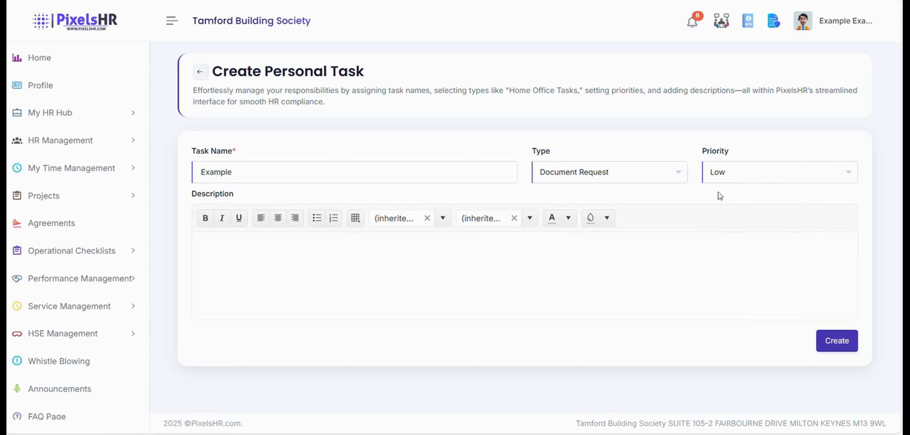
{"action": "left_click", "coordinate": [352, 247]}
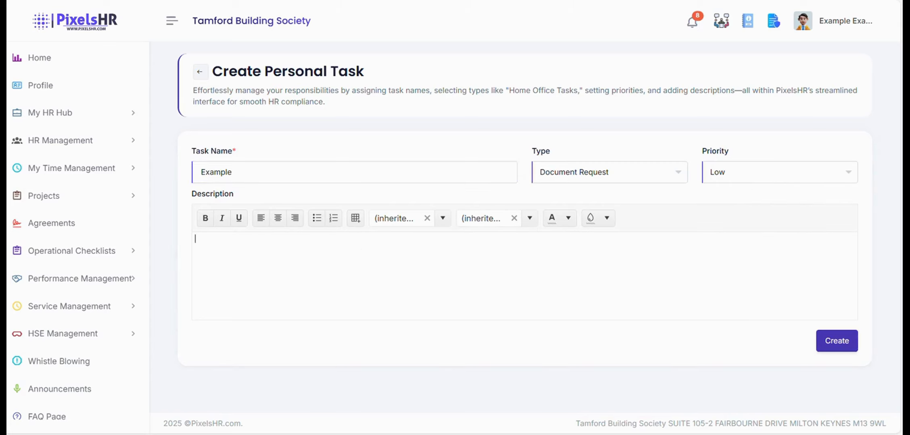
{"action": "type", "text": "Example"}
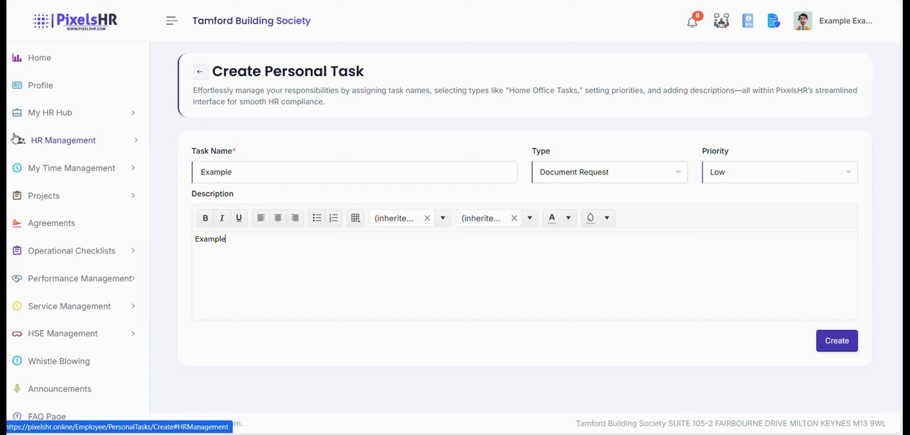
{"action": "left_click", "coordinate": [846, 342]}
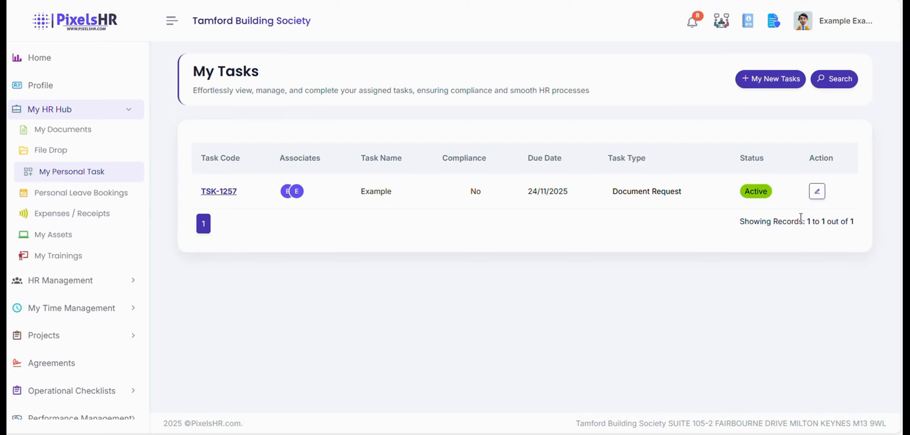
Re-save TSK-1257 unchanged, view its details, tick Completed, and go back to My Tasks.
{"action": "left_click", "coordinate": [815, 192]}
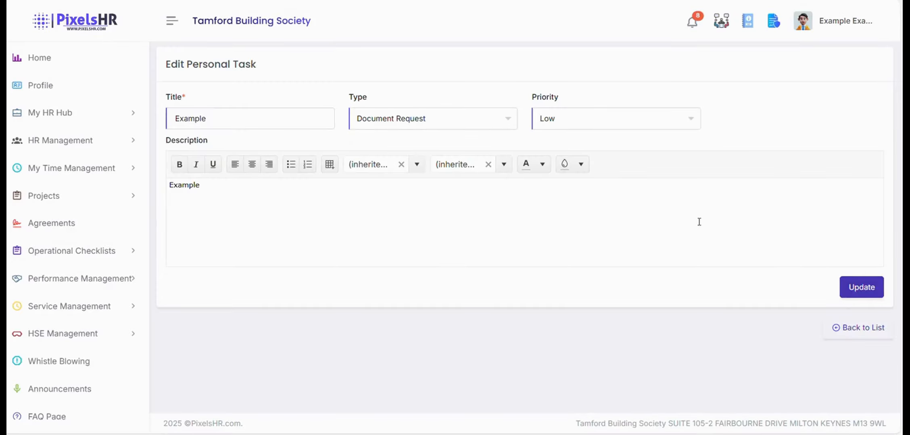
{"action": "left_click", "coordinate": [873, 289]}
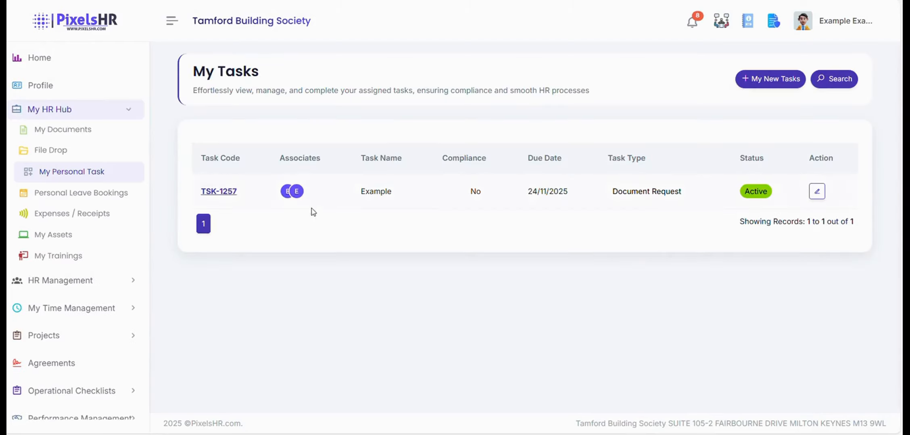
{"action": "left_click", "coordinate": [228, 193]}
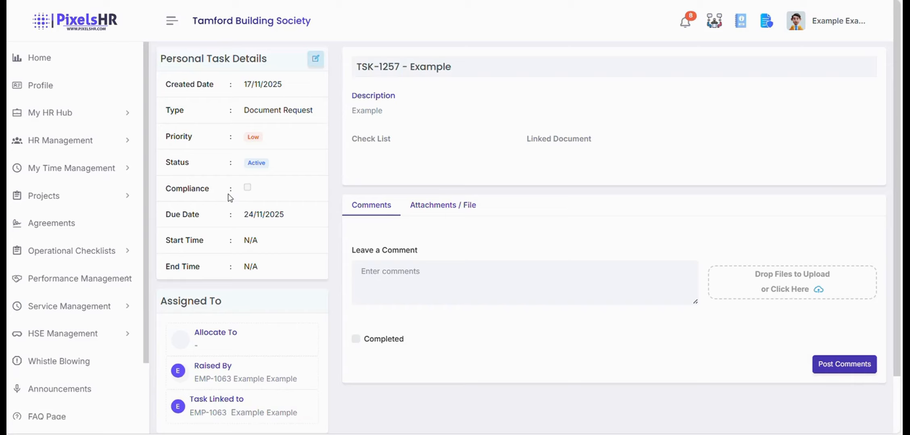
{"action": "scroll", "coordinate": [462, 234], "scroll_direction": "down", "scroll_amount": 2}
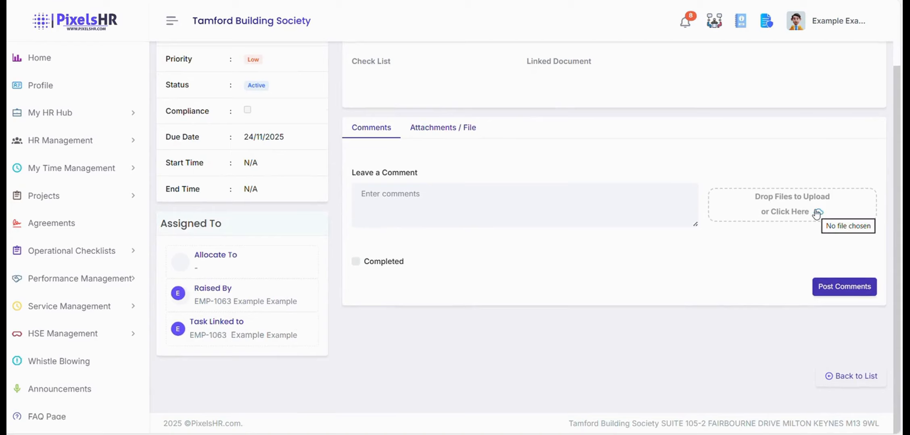
{"action": "left_click", "coordinate": [355, 261]}
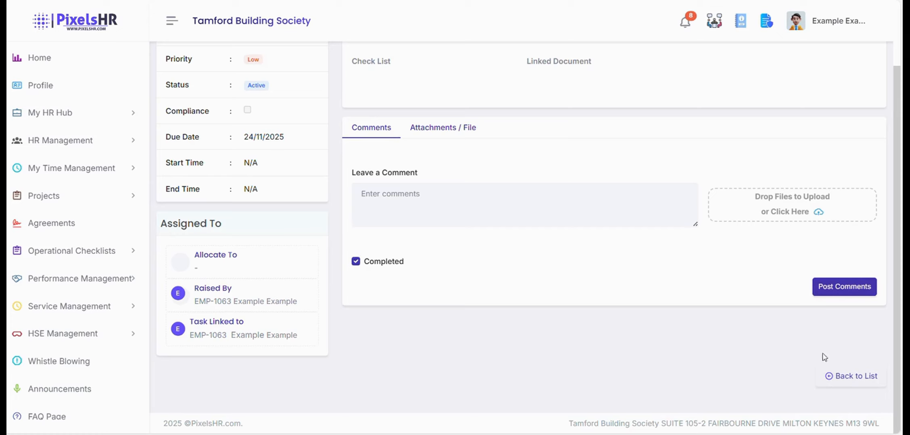
{"action": "left_click", "coordinate": [840, 380]}
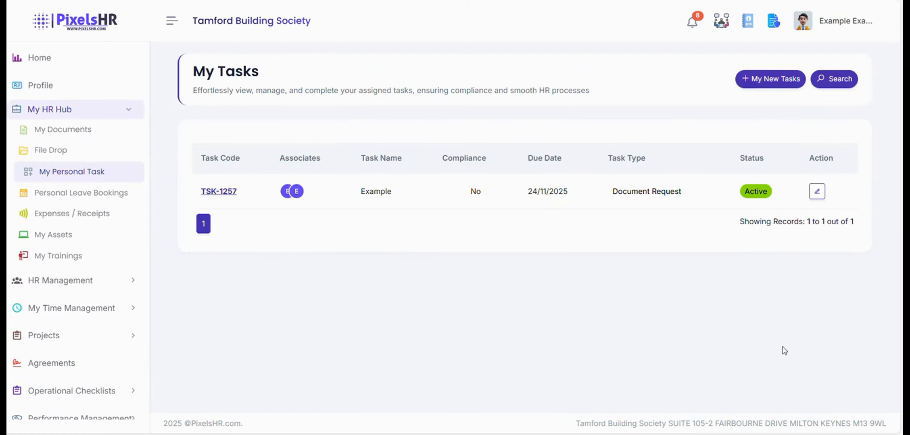
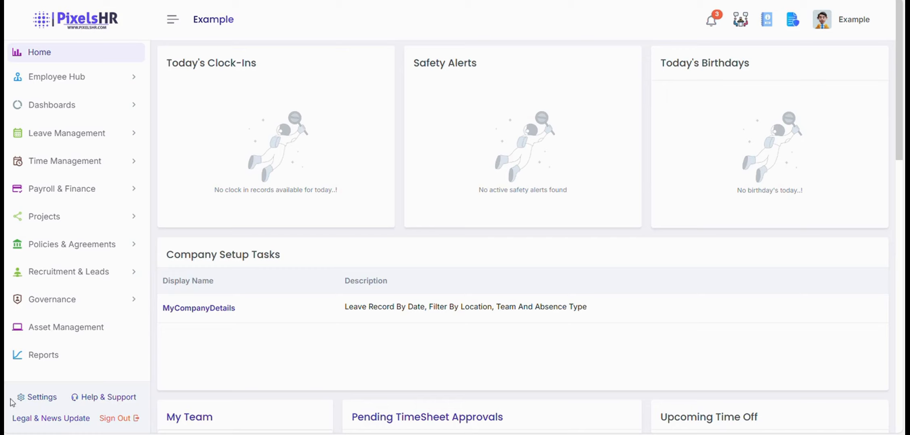
From company Settings, open Work Locations and start a new location at the name field.
{"action": "left_click", "coordinate": [33, 401]}
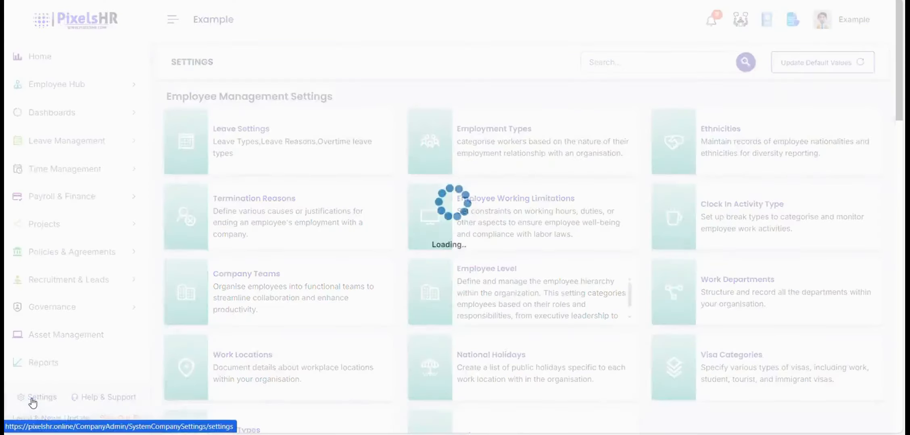
{"action": "scroll", "coordinate": [270, 257], "scroll_direction": "down", "scroll_amount": 3}
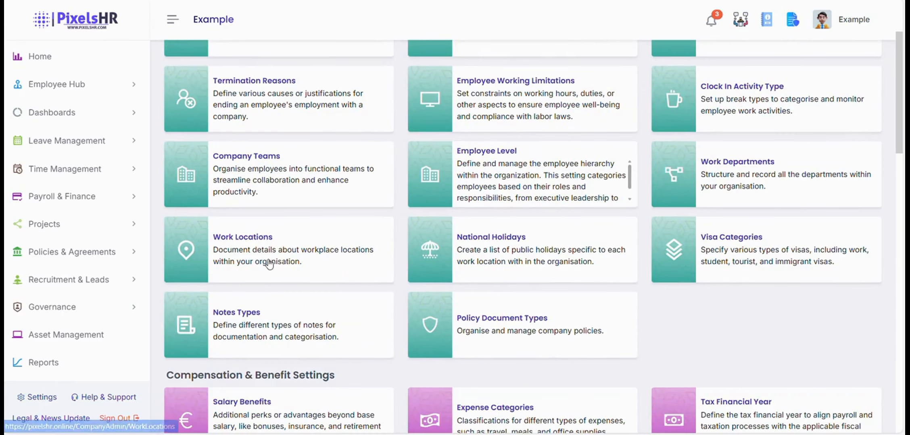
{"action": "left_click", "coordinate": [269, 261]}
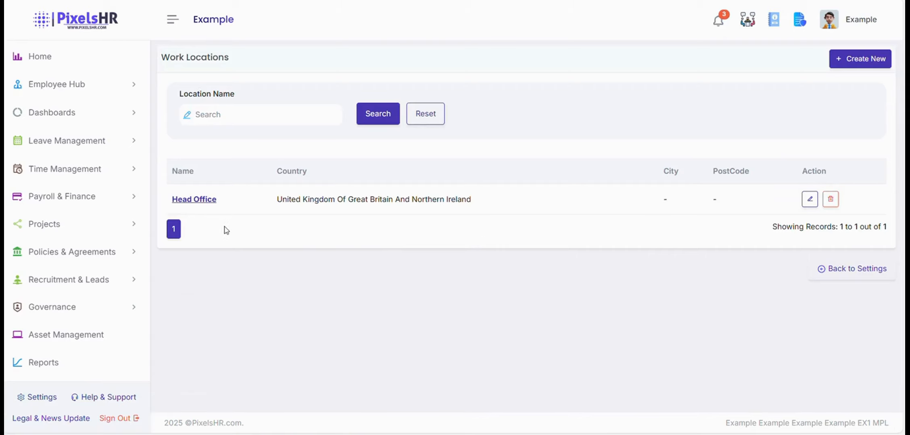
{"action": "left_click", "coordinate": [870, 65]}
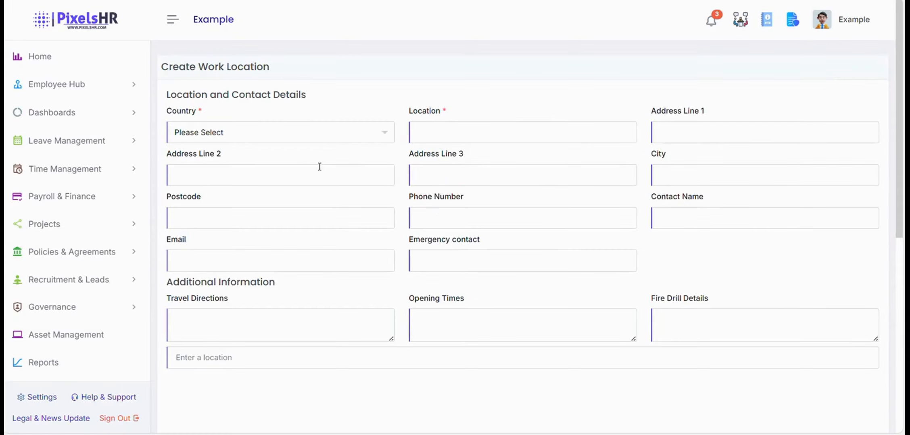
{"action": "left_click", "coordinate": [461, 138]}
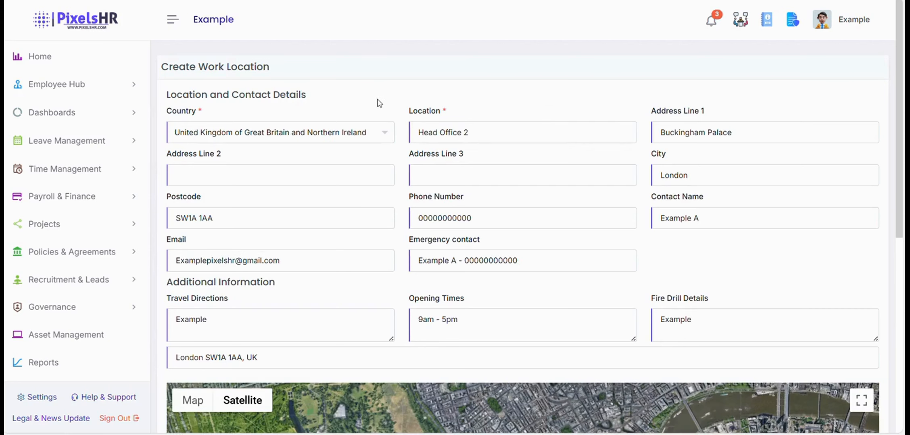
Give Head Office 2 a geo fence radius of 10, enable the geo fence, and submit.
{"action": "scroll", "coordinate": [383, 112], "scroll_direction": "down", "scroll_amount": 2}
{"action": "scroll", "coordinate": [386, 121], "scroll_direction": "down", "scroll_amount": 2}
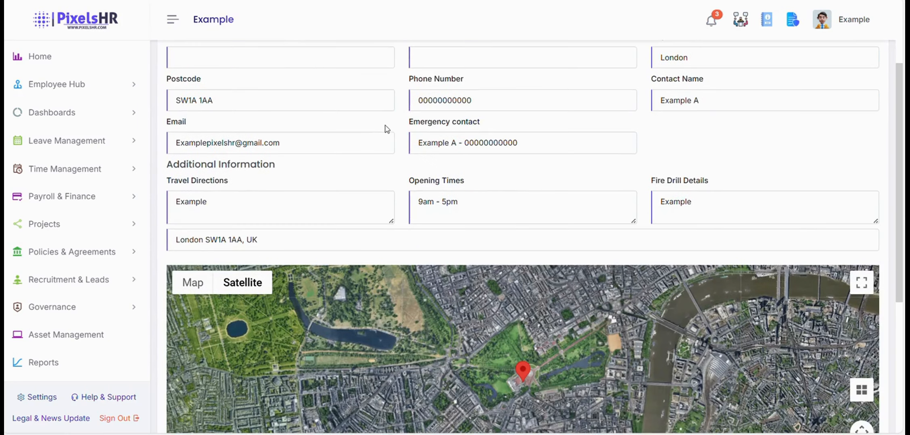
{"action": "scroll", "coordinate": [428, 97], "scroll_direction": "down", "scroll_amount": 2}
{"action": "scroll", "coordinate": [423, 113], "scroll_direction": "down", "scroll_amount": 4}
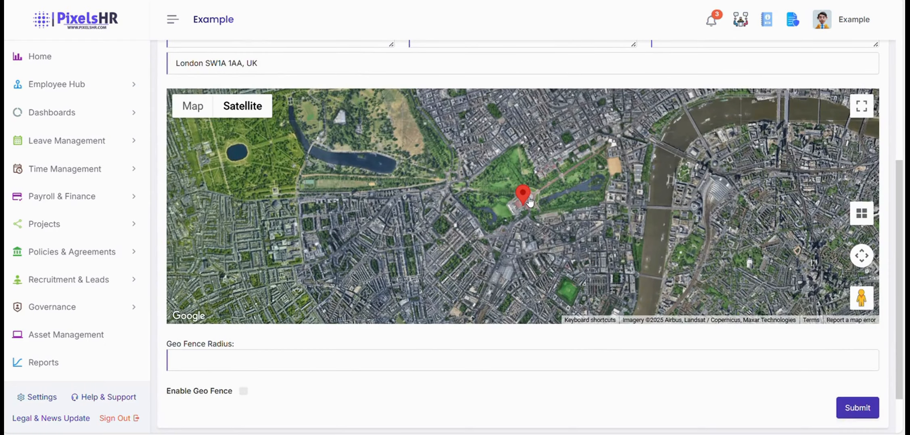
{"action": "scroll", "coordinate": [529, 201], "scroll_direction": "up", "scroll_amount": 5}
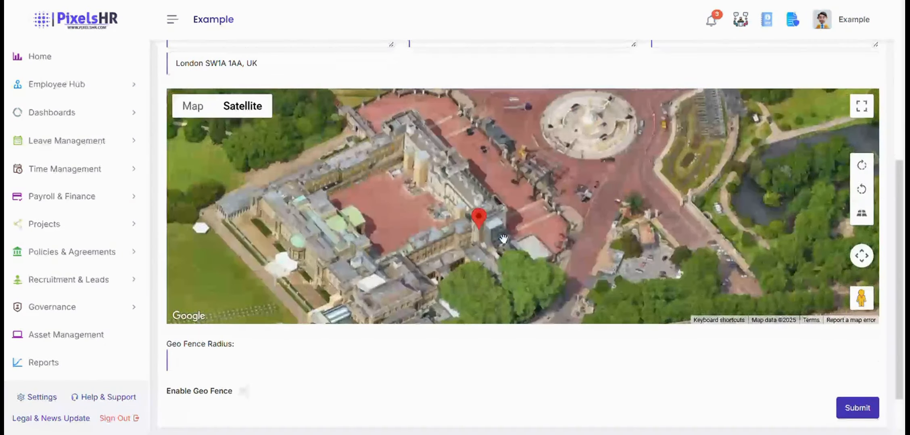
{"action": "scroll", "coordinate": [503, 239], "scroll_direction": "up", "scroll_amount": 3}
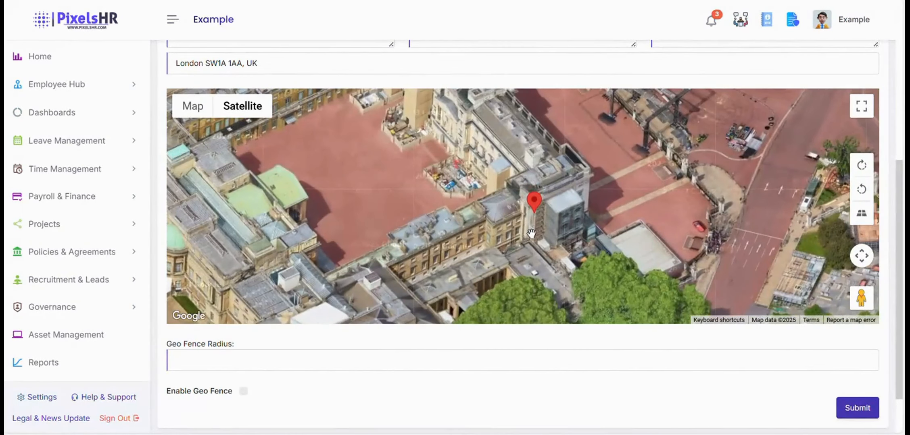
{"action": "scroll", "coordinate": [531, 233], "scroll_direction": "down", "scroll_amount": 1}
{"action": "scroll", "coordinate": [531, 233], "scroll_direction": "down", "scroll_amount": 3}
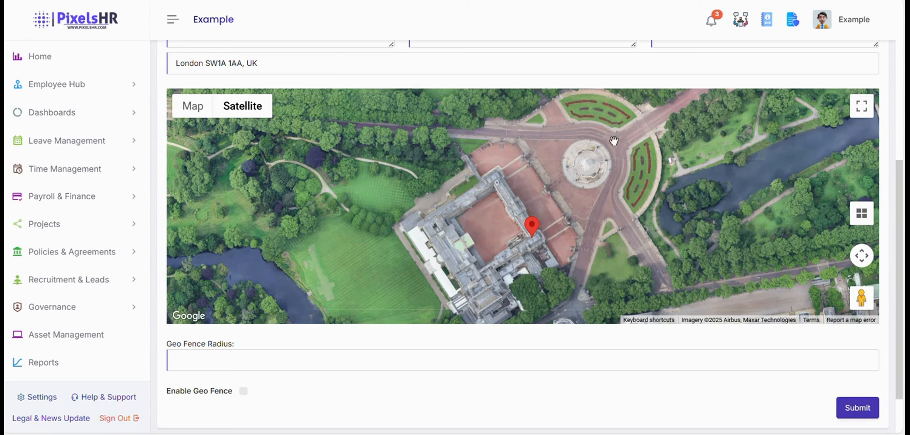
{"action": "left_click", "coordinate": [210, 360]}
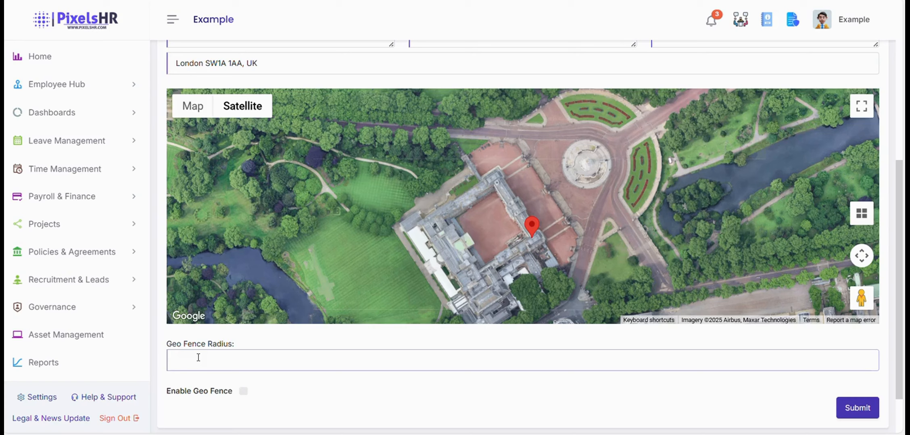
{"action": "type", "text": "10"}
{"action": "left_click", "coordinate": [245, 393]}
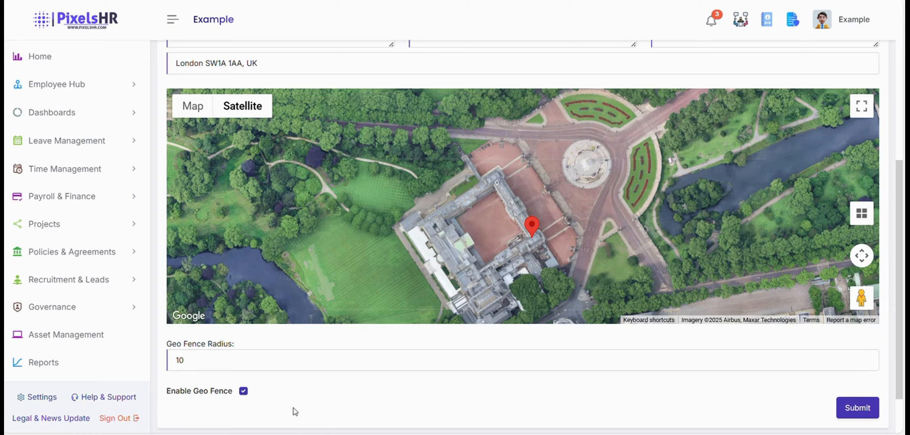
{"action": "left_click", "coordinate": [851, 410]}
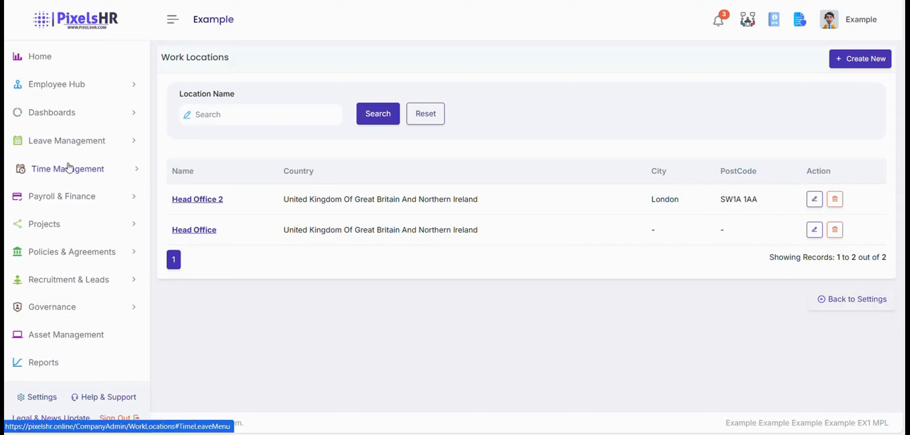
Under Time Management > ClockIn - ClockOut, start clocking in the HR Manager from Clocked Out.
{"action": "left_click", "coordinate": [106, 169]}
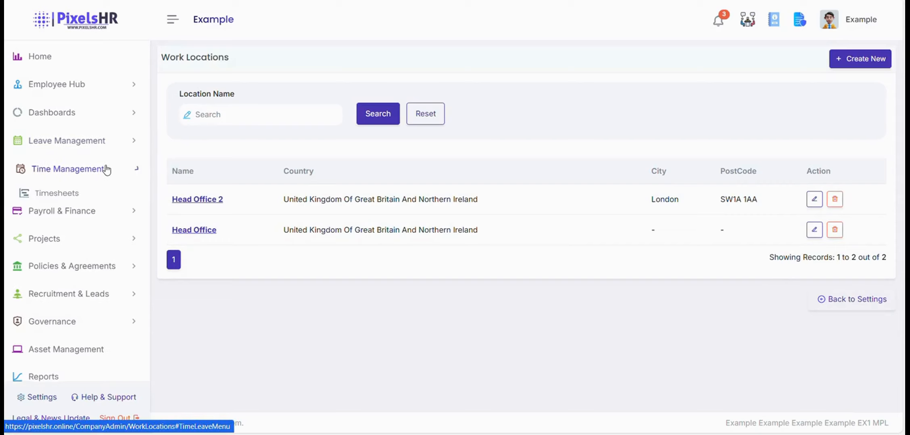
{"action": "left_click", "coordinate": [95, 213]}
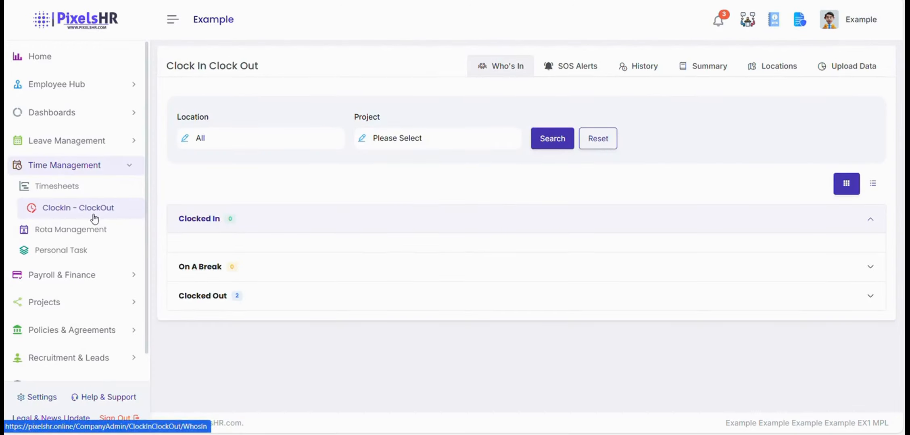
{"action": "left_click", "coordinate": [214, 298]}
{"action": "scroll", "coordinate": [339, 277], "scroll_direction": "down", "scroll_amount": 2}
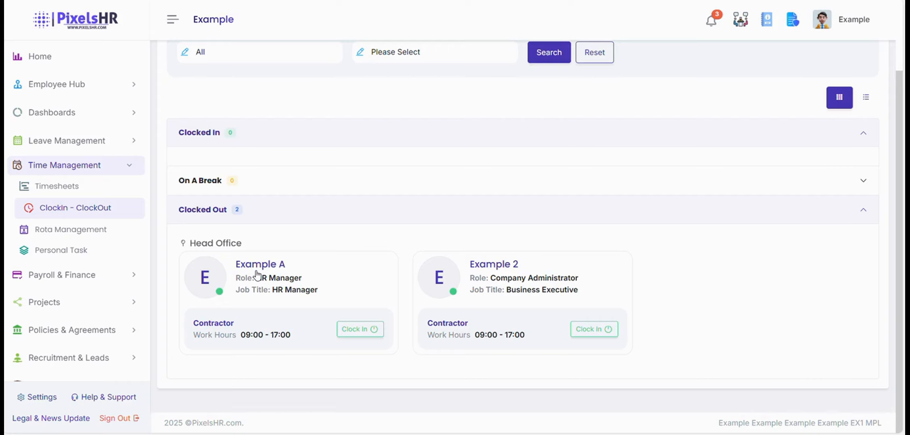
{"action": "left_click", "coordinate": [348, 333]}
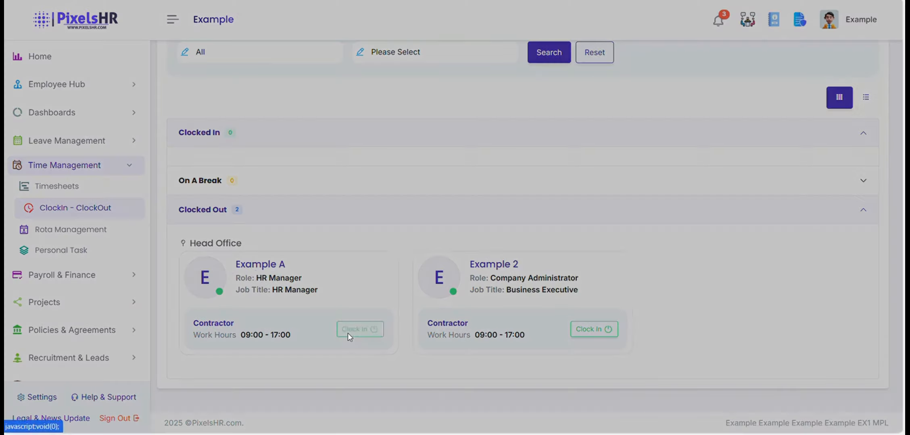
Clock the HR Manager in at Head Office 2 on the Internal Work project.
{"action": "left_click", "coordinate": [372, 236]}
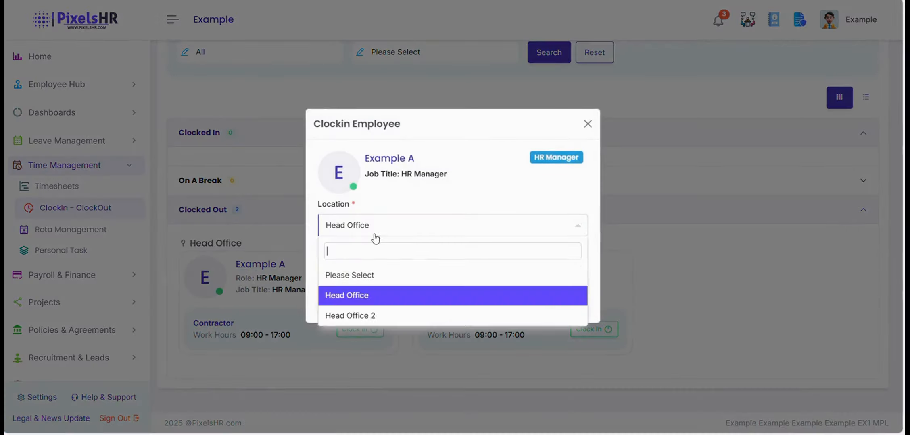
{"action": "left_click", "coordinate": [378, 312]}
{"action": "left_click", "coordinate": [383, 277]}
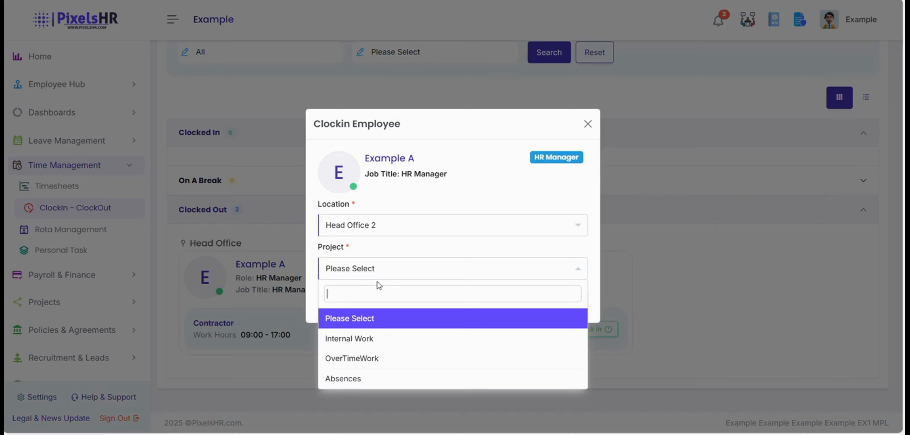
{"action": "left_click", "coordinate": [386, 348]}
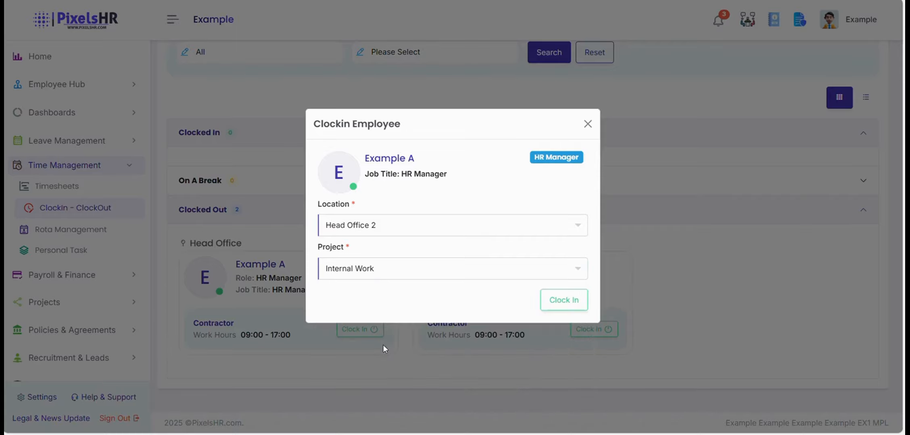
{"action": "left_click", "coordinate": [563, 300]}
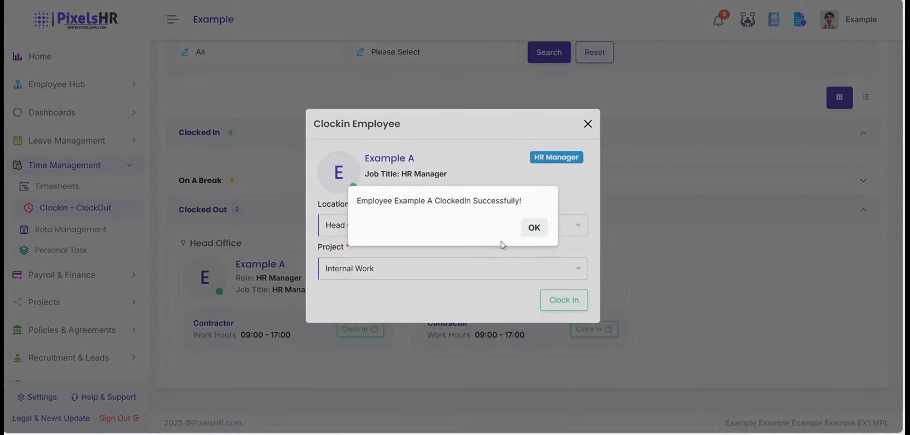
{"action": "left_click", "coordinate": [533, 228]}
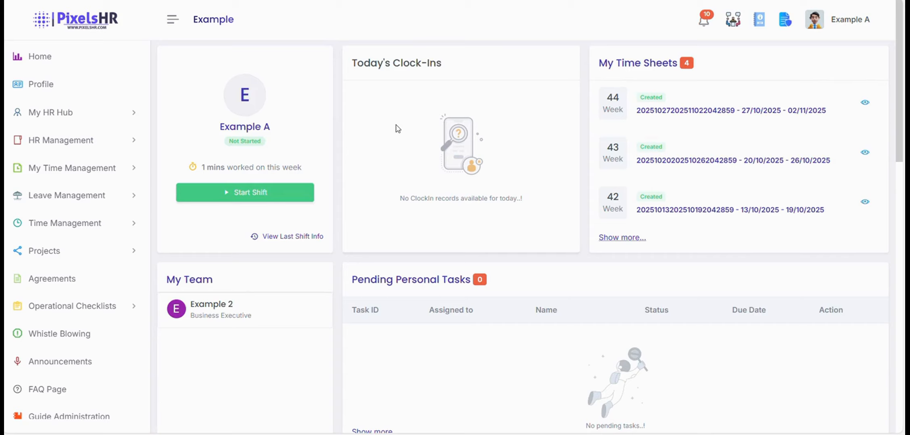
Start a shift at Head Office 2 on the Internal Work project.
{"action": "left_click", "coordinate": [282, 206]}
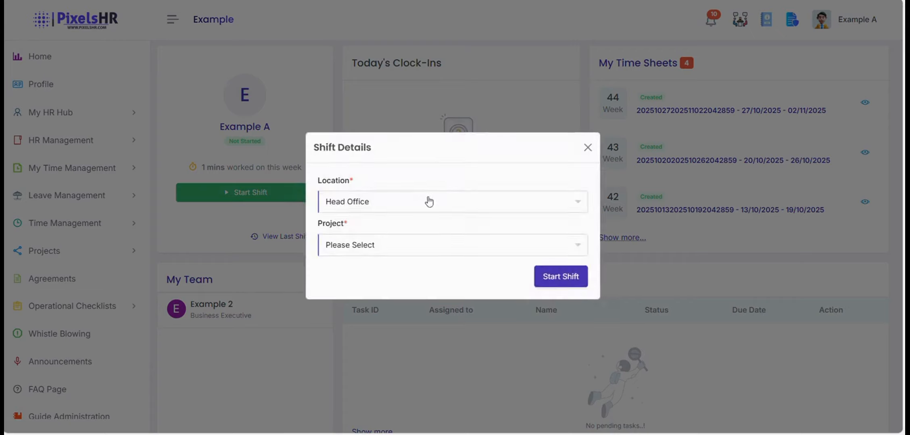
{"action": "left_click", "coordinate": [445, 212]}
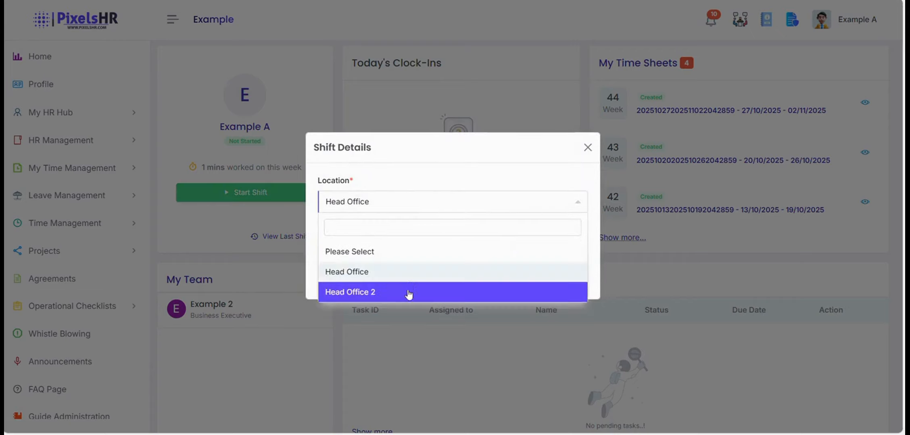
{"action": "left_click", "coordinate": [407, 295]}
{"action": "left_click", "coordinate": [416, 253]}
{"action": "left_click", "coordinate": [393, 318]}
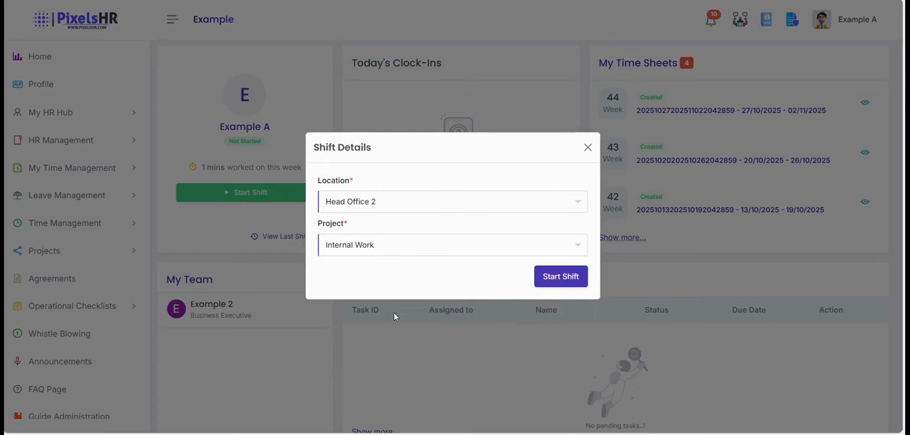
{"action": "left_click", "coordinate": [569, 277]}
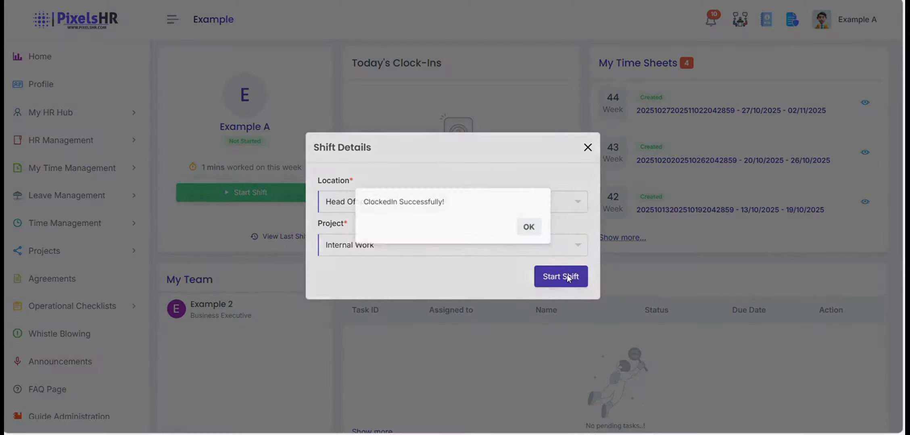
{"action": "left_click", "coordinate": [536, 227]}
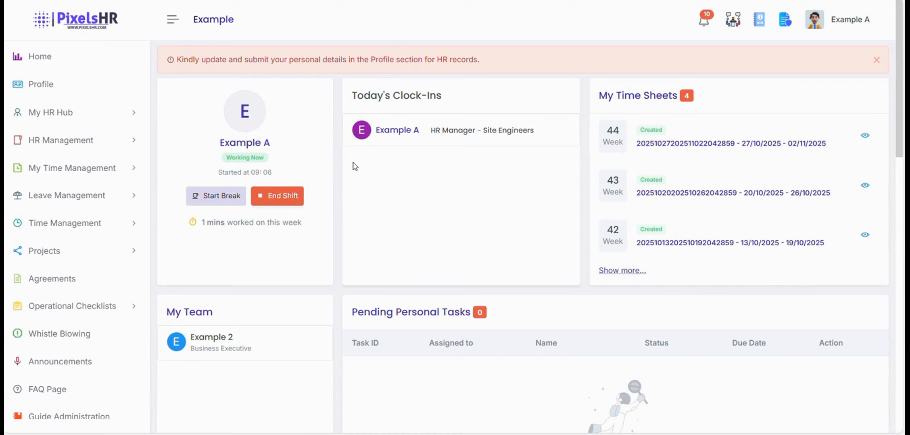
Start a Lunch Break, then end the break.
{"action": "left_click", "coordinate": [203, 197]}
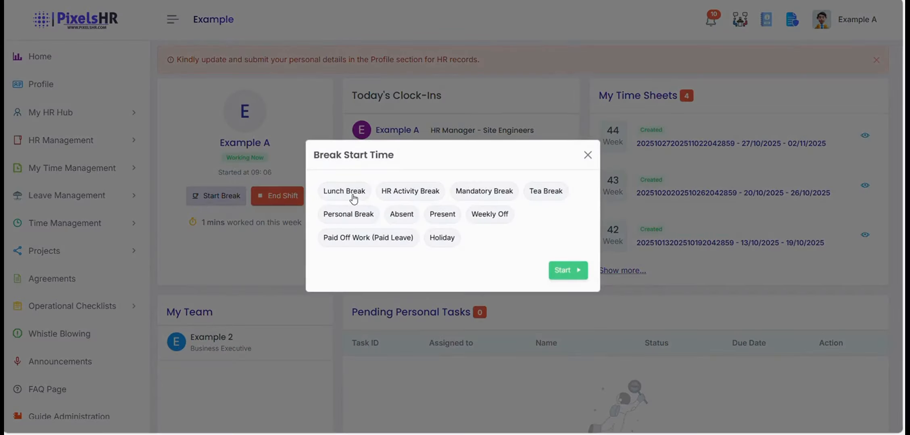
{"action": "left_click", "coordinate": [353, 196]}
{"action": "left_click", "coordinate": [564, 270]}
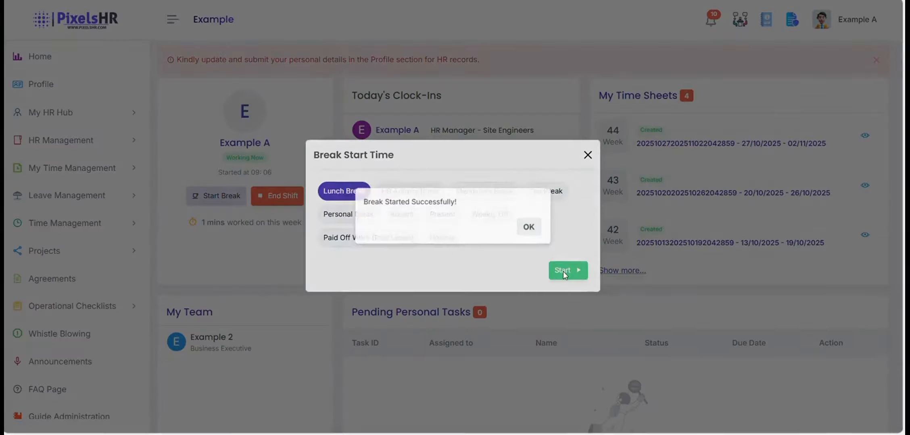
{"action": "left_click", "coordinate": [535, 228]}
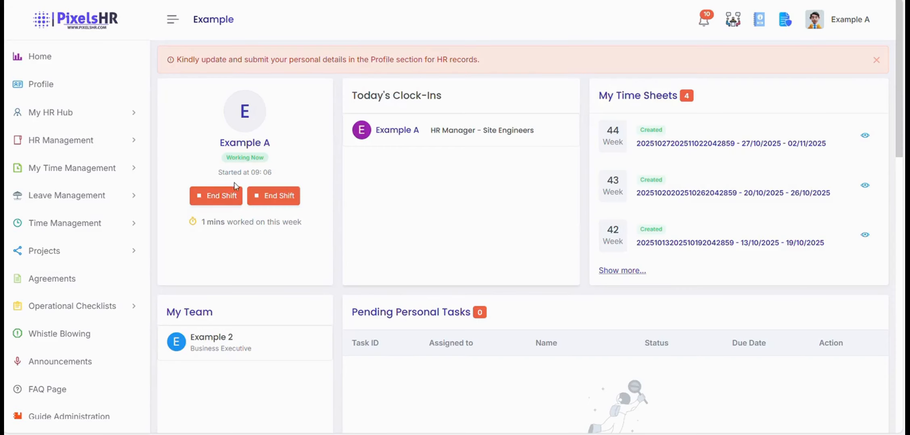
{"action": "left_click", "coordinate": [224, 201]}
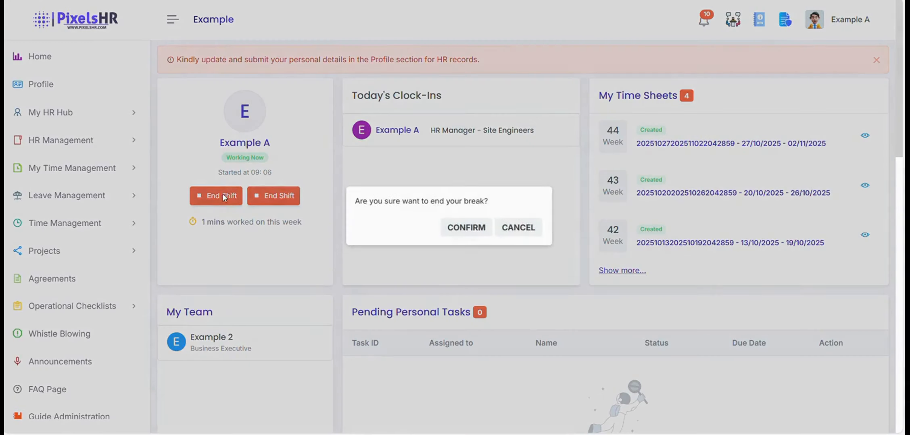
{"action": "left_click", "coordinate": [468, 229]}
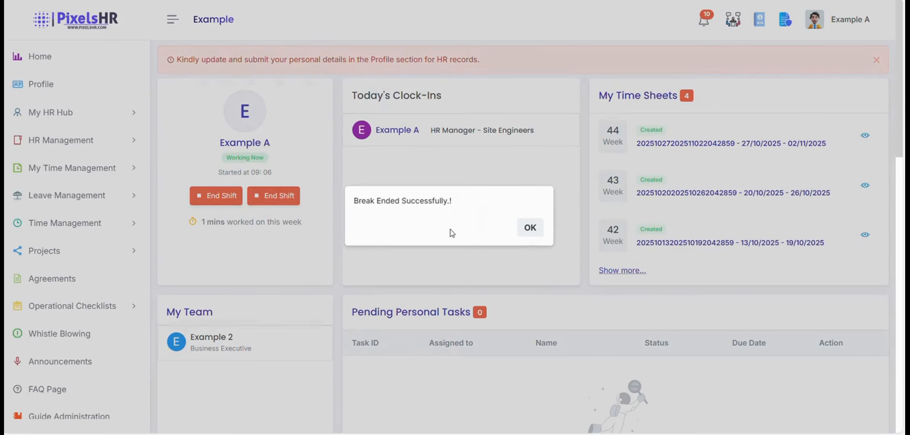
{"action": "left_click", "coordinate": [535, 228]}
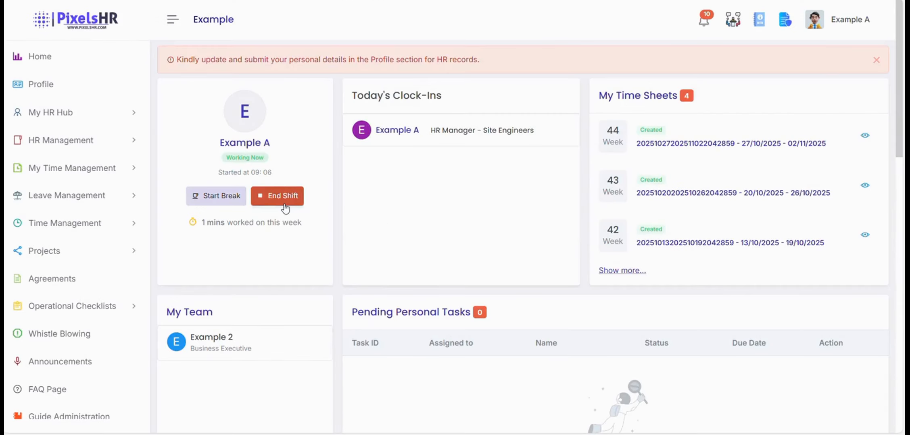
End the shift and confirm checking out.
{"action": "left_click", "coordinate": [284, 205]}
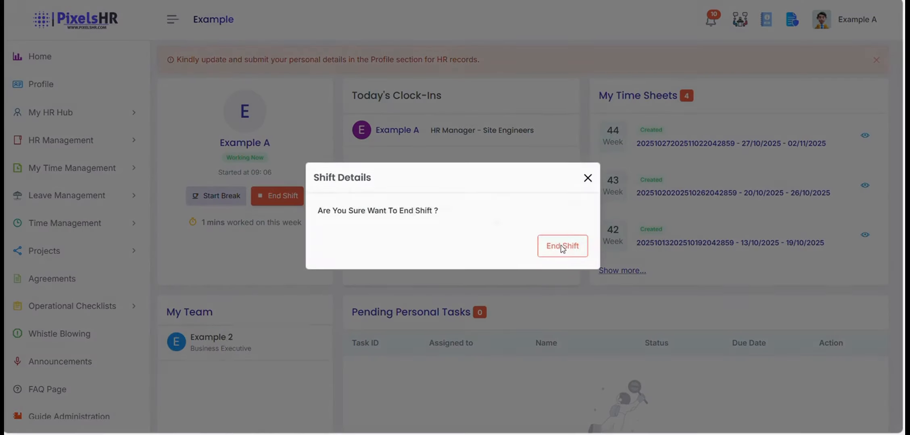
{"action": "left_click", "coordinate": [562, 247]}
{"action": "left_click", "coordinate": [525, 227]}
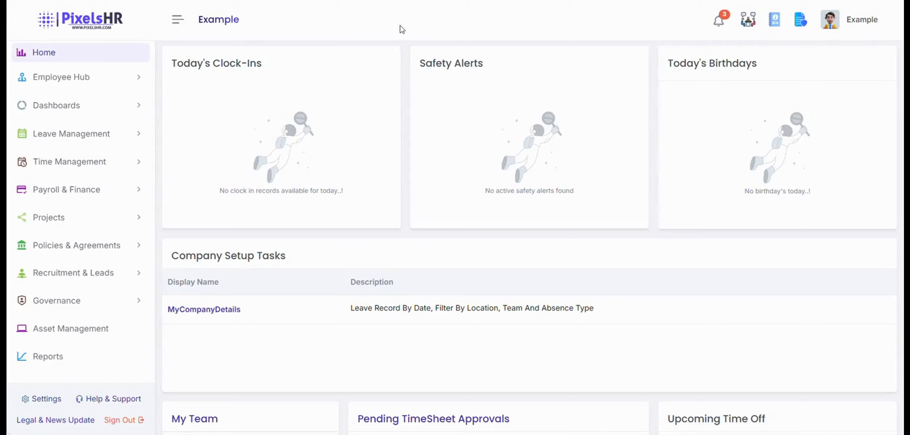
Expand Projects in the sidebar and go to Vendors / Clients.
{"action": "left_click", "coordinate": [108, 224]}
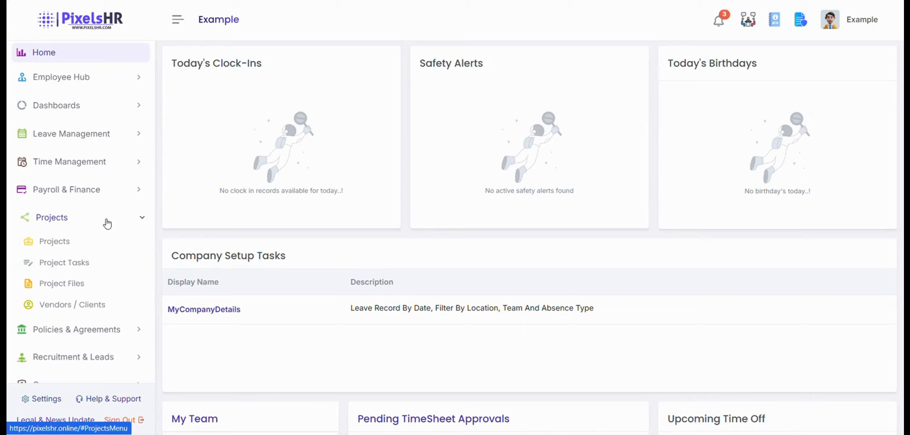
{"action": "left_click", "coordinate": [72, 313]}
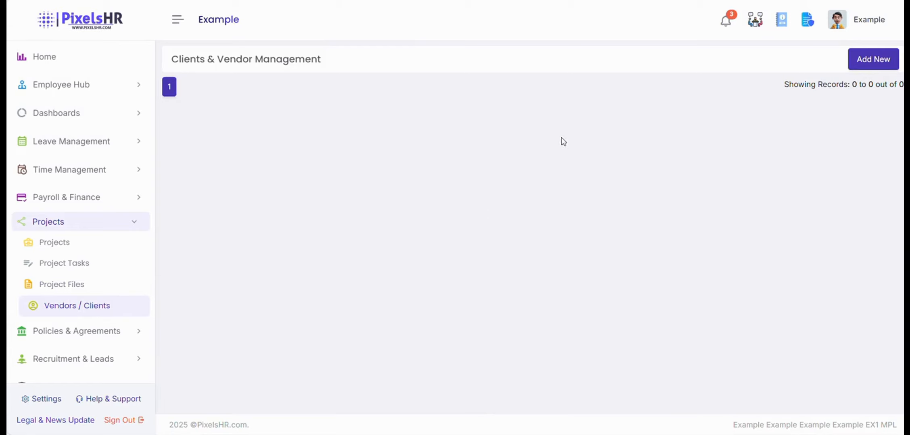
Add a new record with code 001 and name Example Example.
{"action": "left_click", "coordinate": [858, 66]}
{"action": "left_click", "coordinate": [230, 133]}
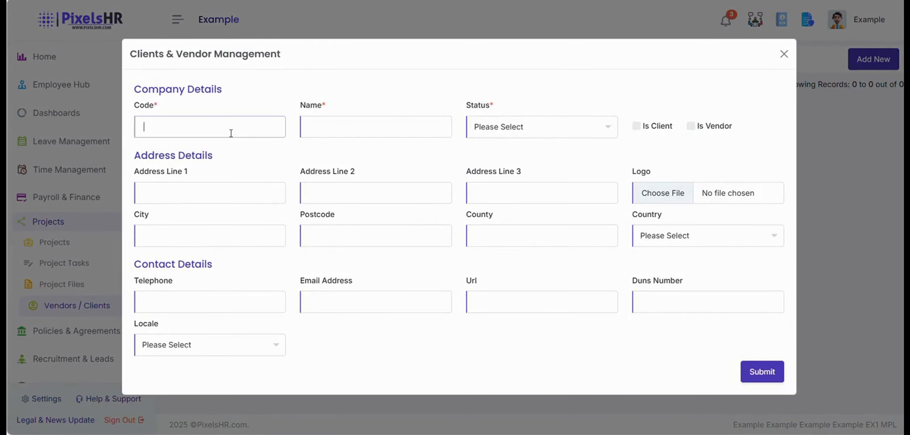
{"action": "type", "text": "001"}
{"action": "key", "text": "Return"}
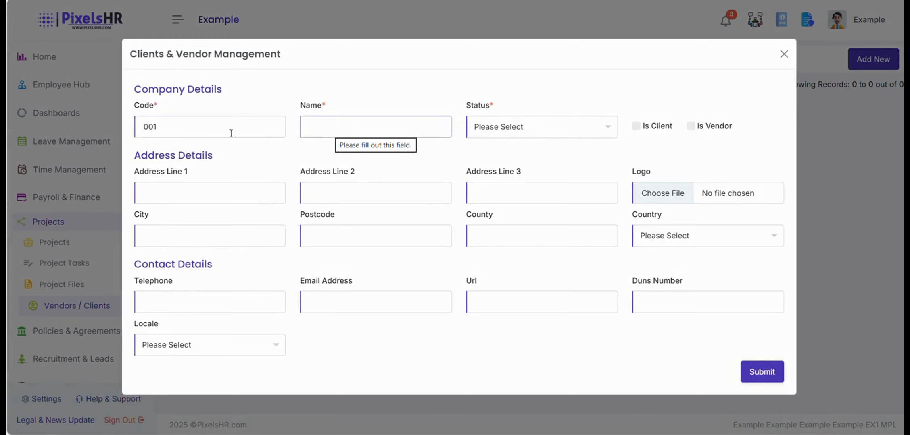
{"action": "type", "text": "E"}
{"action": "key", "text": "Caps_Lock"}
{"action": "type", "text": "xample"}
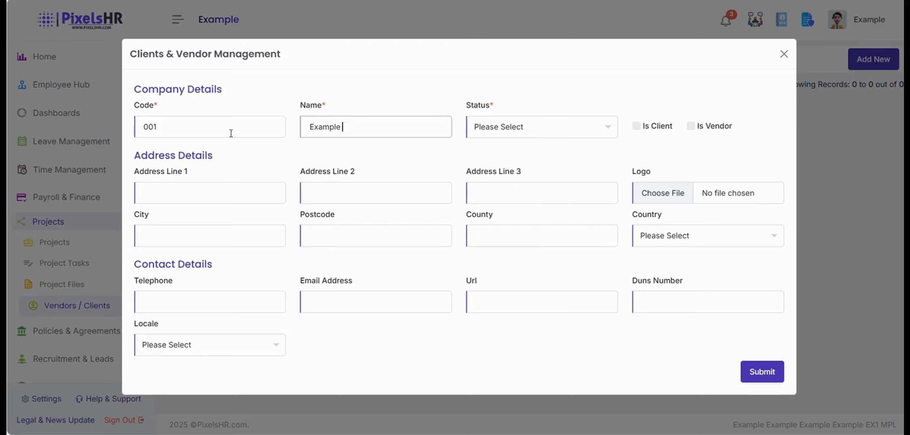
{"action": "key", "text": "Caps_Lock"}
{"action": "type", "text": "E"}
{"action": "key", "text": "Caps_Lock"}
{"action": "type", "text": "xample"}
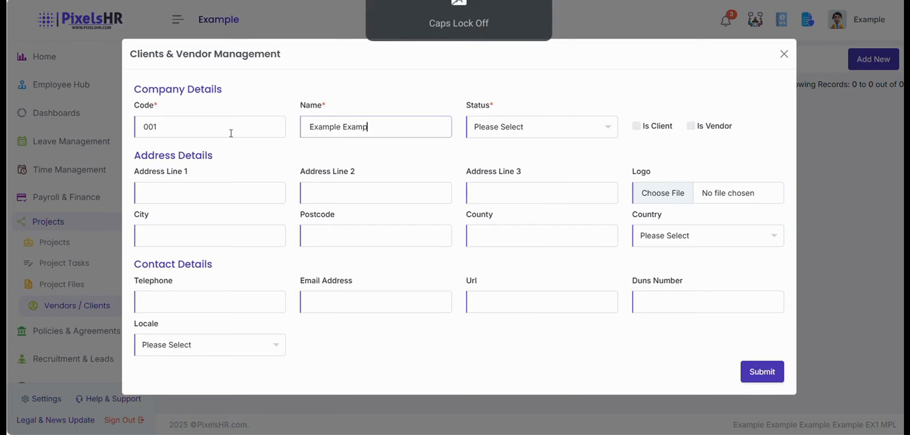
Set its status to Active, mark it as a client, and submit.
{"action": "left_click", "coordinate": [486, 128]}
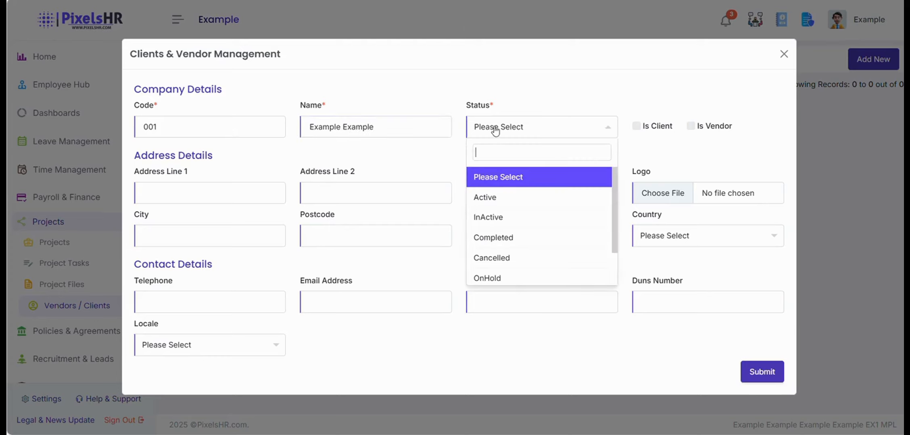
{"action": "scroll", "coordinate": [526, 247], "scroll_direction": "down", "scroll_amount": 1}
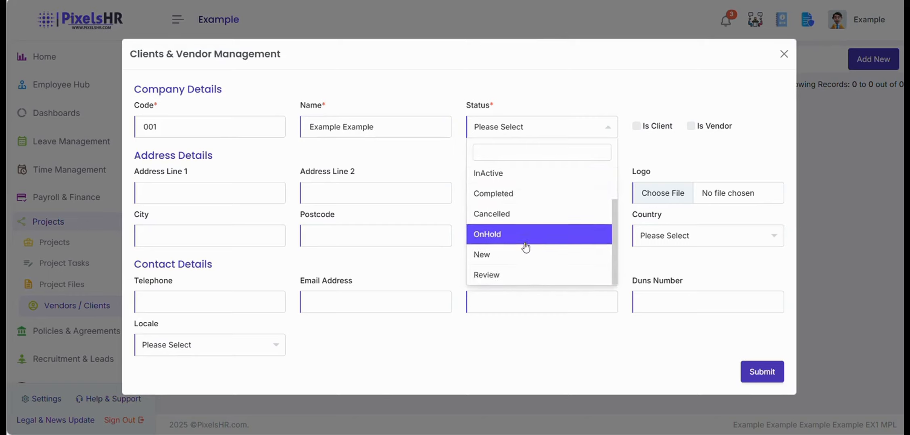
{"action": "scroll", "coordinate": [525, 238], "scroll_direction": "up", "scroll_amount": 1}
{"action": "left_click", "coordinate": [528, 201]}
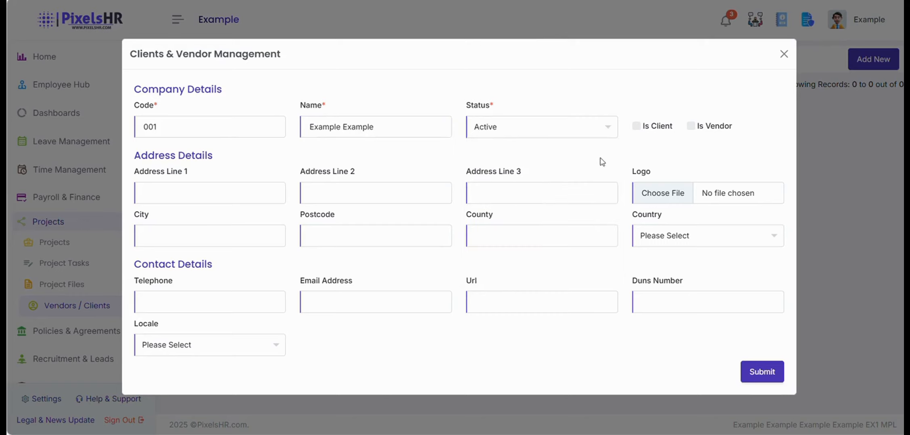
{"action": "left_click", "coordinate": [637, 127]}
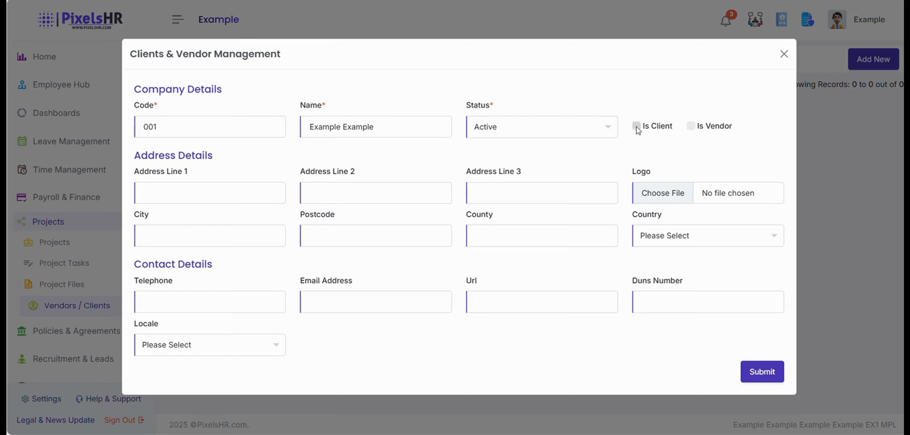
{"action": "left_click", "coordinate": [180, 190]}
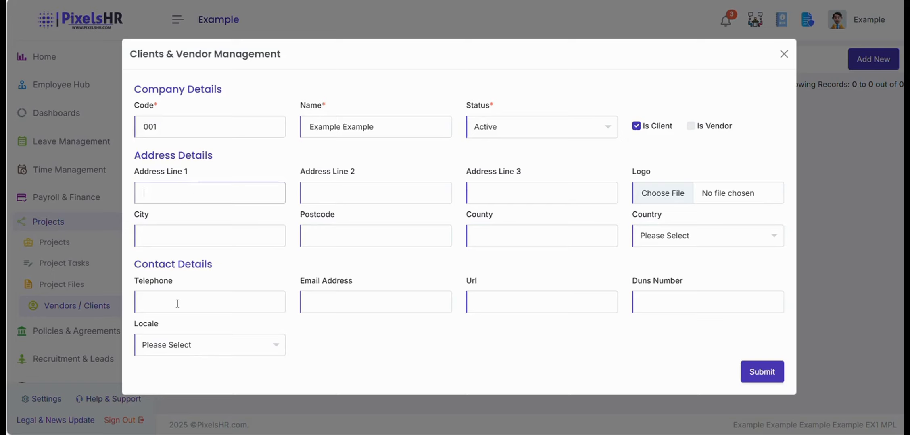
{"action": "left_click", "coordinate": [770, 373]}
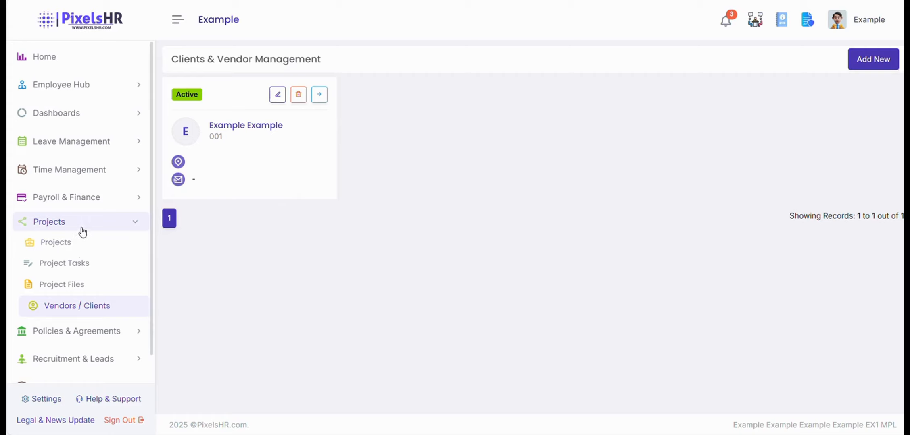
{"action": "left_click", "coordinate": [77, 243]}
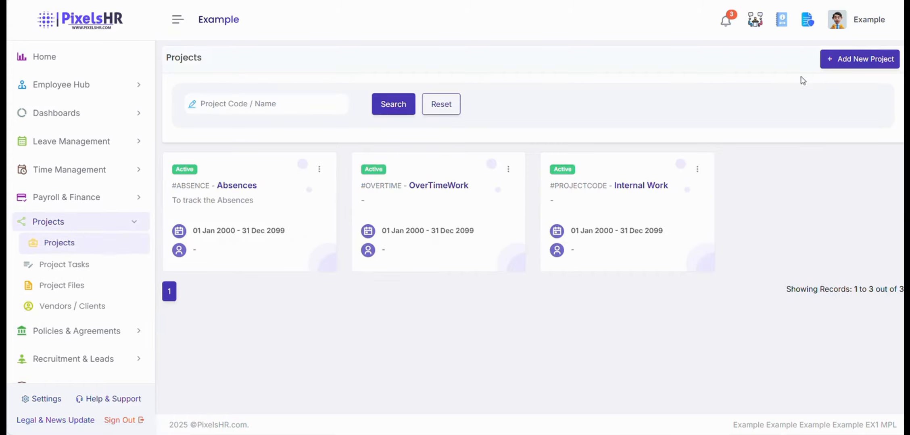
Start a new project and enter code 001.
{"action": "left_click", "coordinate": [848, 61]}
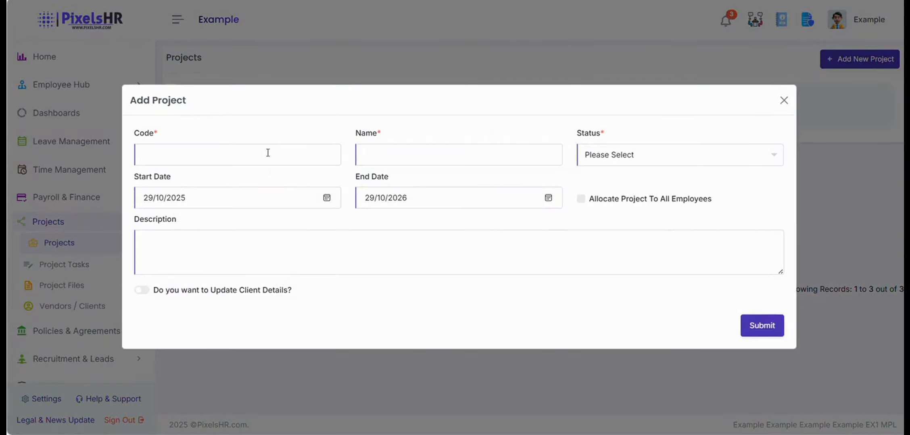
{"action": "left_click", "coordinate": [264, 155]}
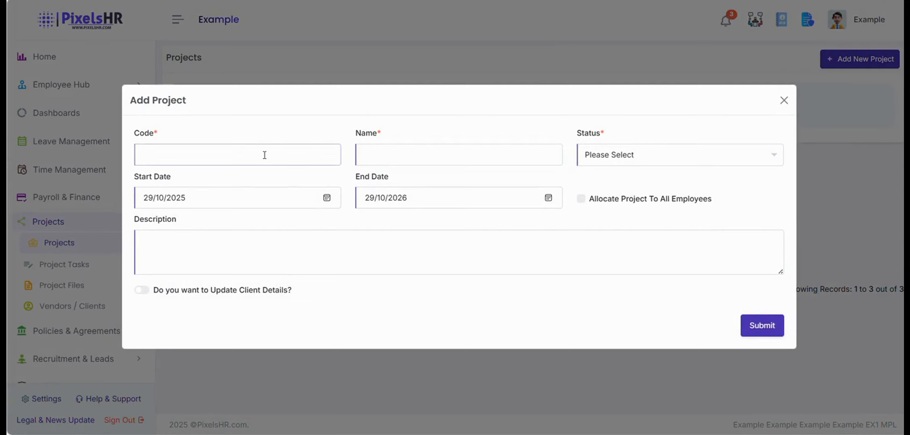
{"action": "type", "text": "001"}
Name the project Example's Project and set its status to Active.
{"action": "left_click", "coordinate": [376, 157]}
{"action": "key", "text": "Caps_Lock"}
{"action": "type", "text": "E"}
{"action": "key", "text": "Caps_Lock"}
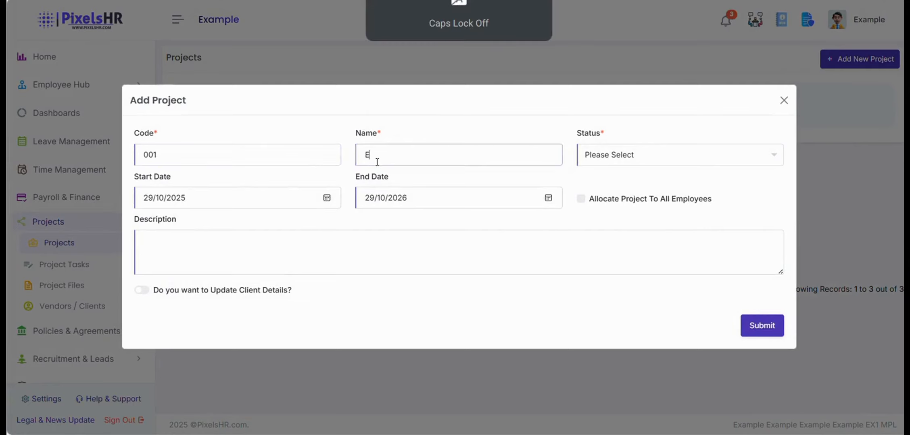
{"action": "type", "text": "xample"}
{"action": "key", "text": "Caps_Lock"}
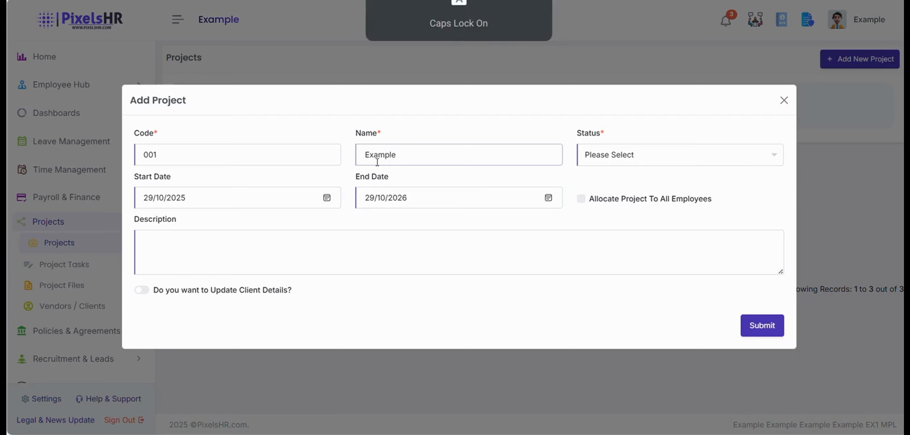
{"action": "type", "text": "S"}
{"action": "key", "text": "BackSpace"}
{"action": "key", "text": "BackSpace"}
{"action": "key", "text": "Caps_Lock"}
{"action": "type", "text": "'s Project"}
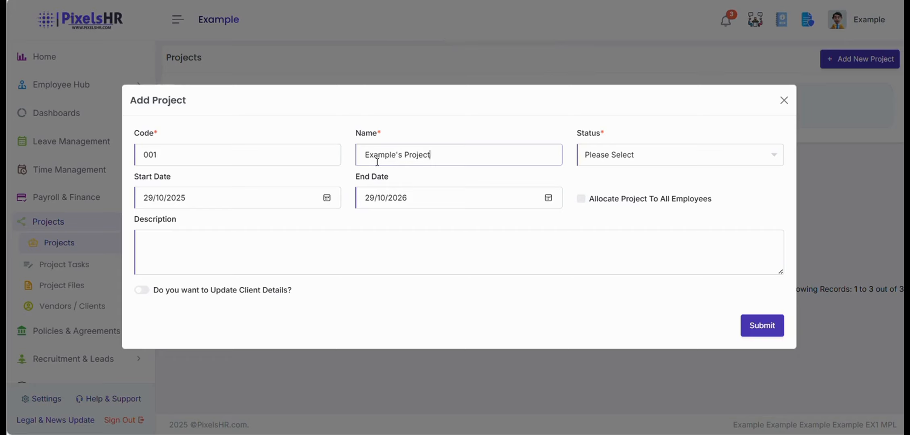
{"action": "left_click", "coordinate": [630, 155]}
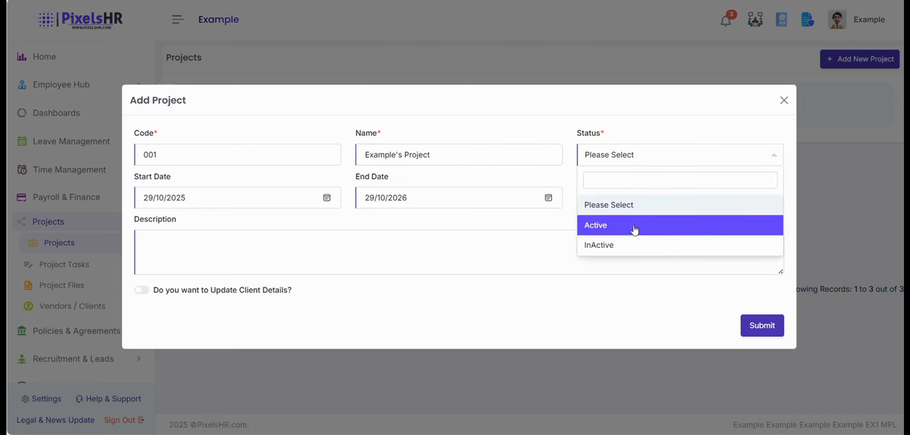
{"action": "left_click", "coordinate": [634, 230]}
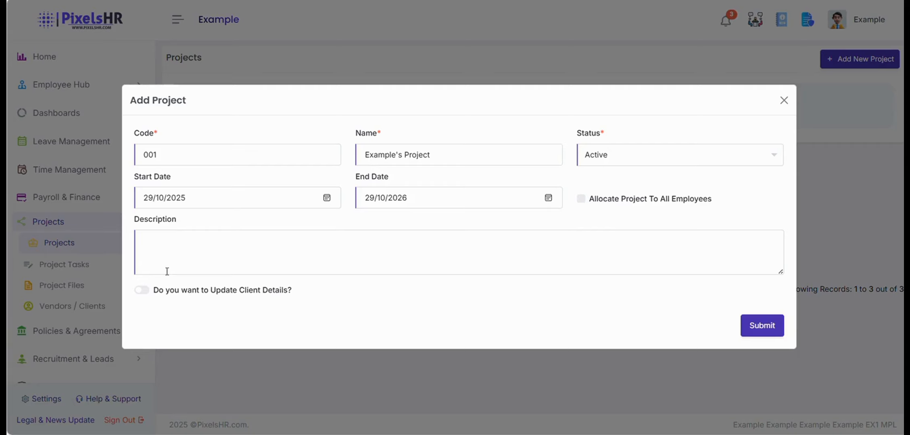
Enable client details, choose Example Example(001) as client, and submit the project.
{"action": "left_click", "coordinate": [142, 291]}
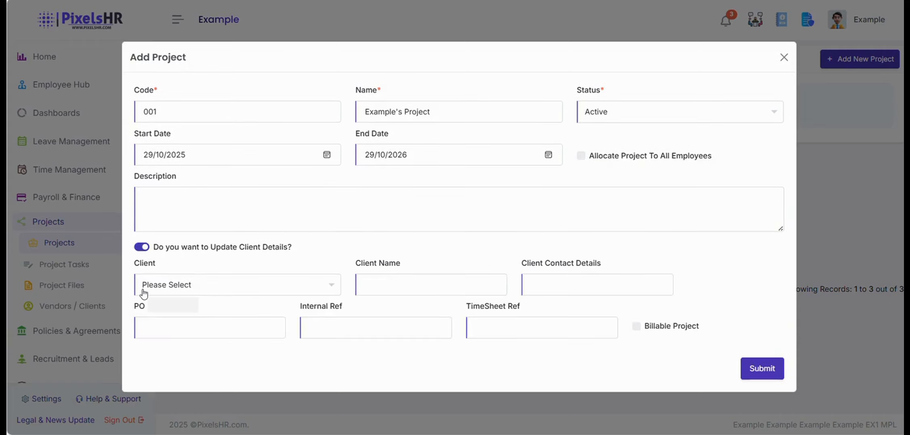
{"action": "left_click", "coordinate": [202, 290]}
{"action": "left_click", "coordinate": [167, 351]}
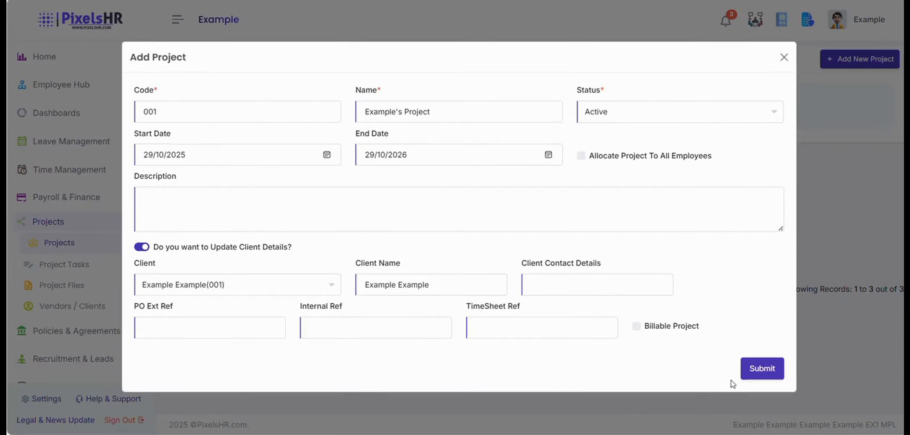
{"action": "left_click", "coordinate": [749, 370]}
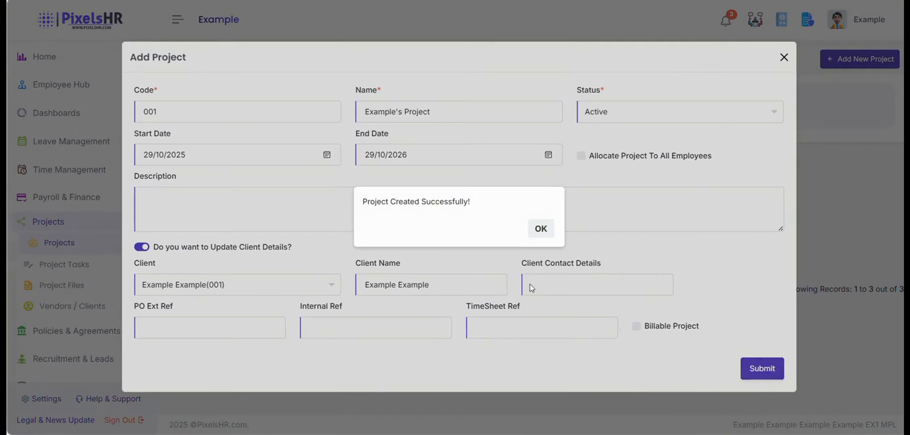
{"action": "left_click", "coordinate": [539, 229]}
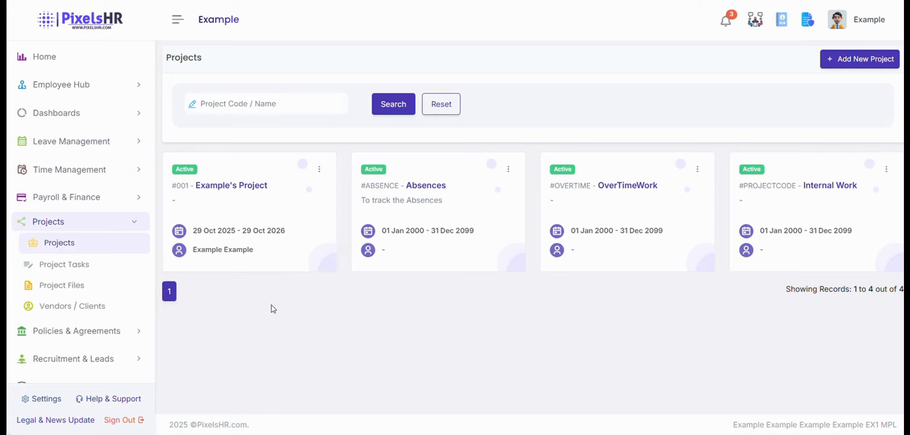
Open Example's Project and review Milestone Targets and Allocated Employees, cancelling Add Emp.
{"action": "left_click", "coordinate": [258, 224]}
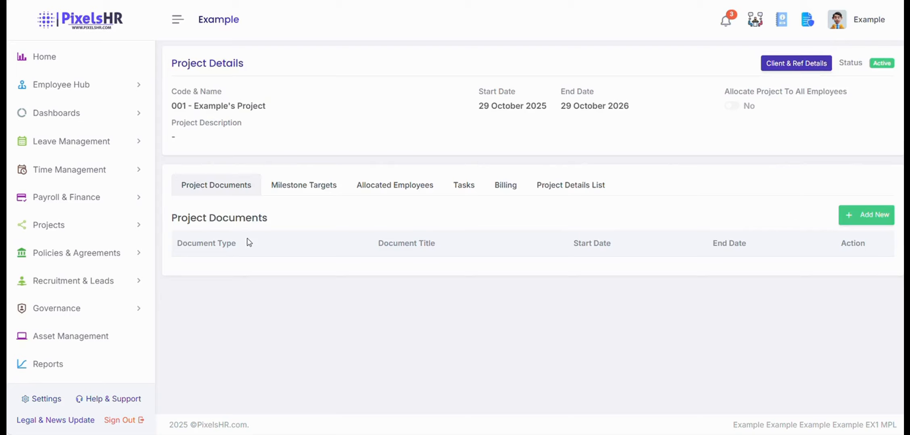
{"action": "left_click", "coordinate": [296, 191]}
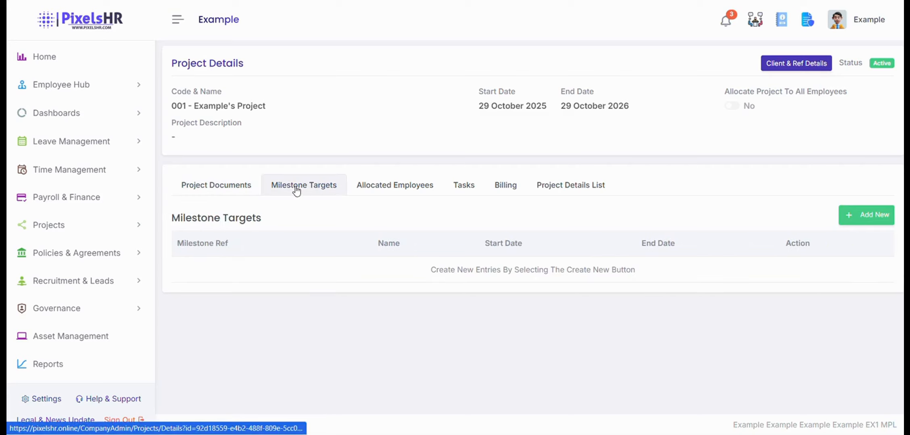
{"action": "left_click", "coordinate": [377, 190]}
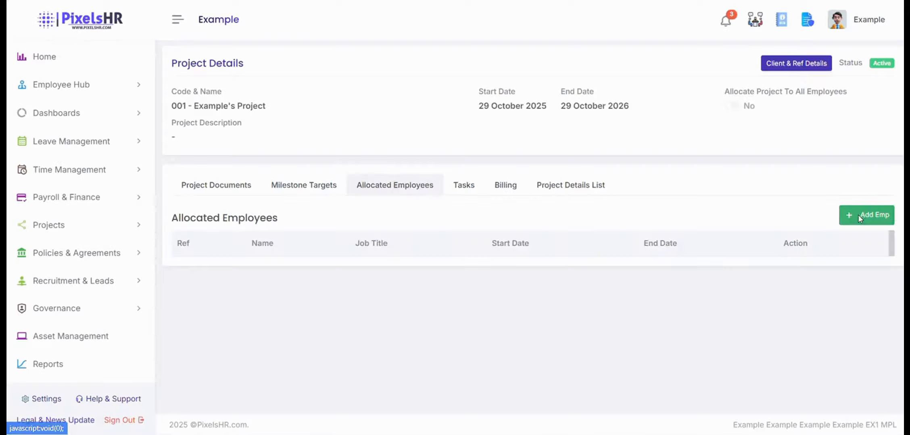
{"action": "left_click", "coordinate": [858, 218]}
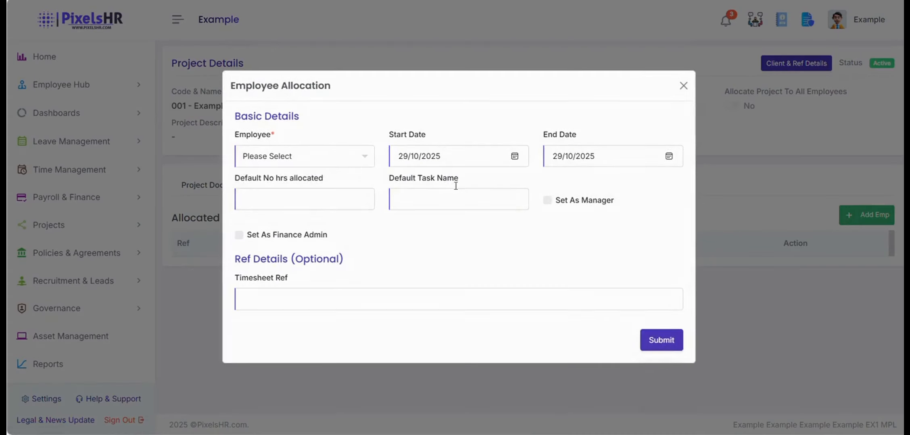
{"action": "left_click", "coordinate": [338, 165]}
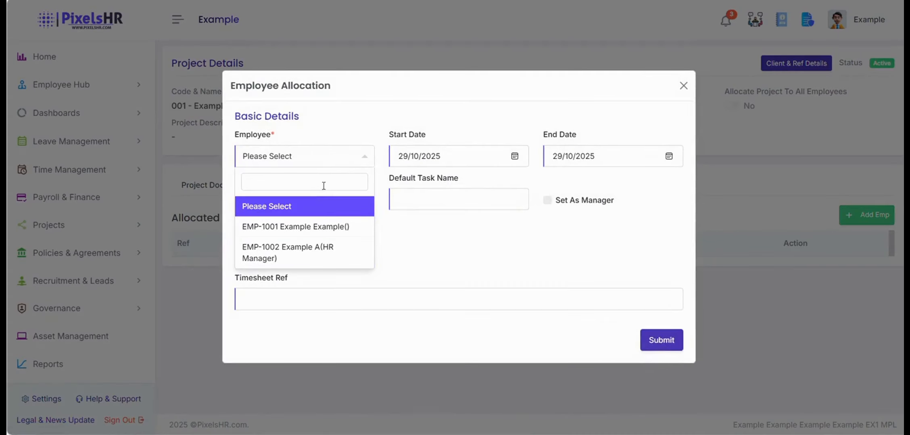
{"action": "left_click", "coordinate": [341, 164]}
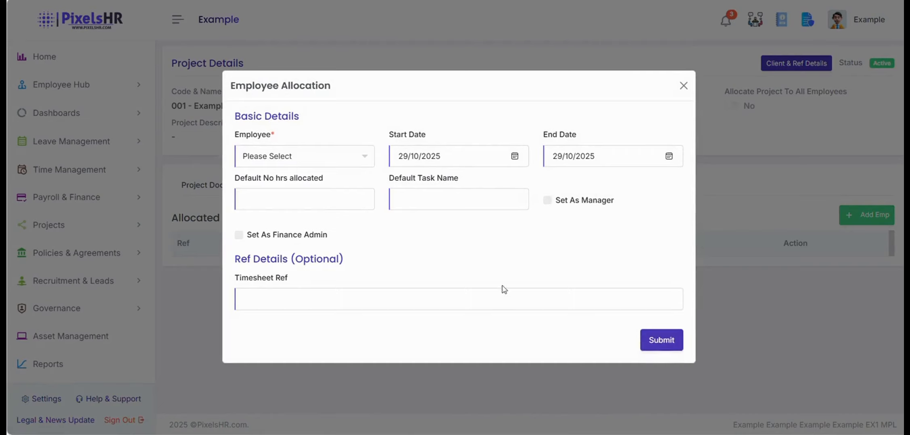
{"action": "left_click", "coordinate": [683, 85]}
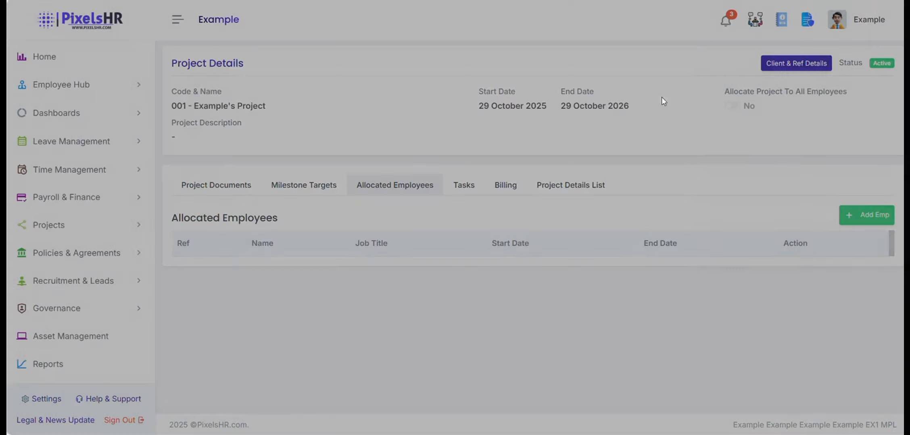
View the project's Tasks, Billing and Project Details List tabs.
{"action": "left_click", "coordinate": [458, 193]}
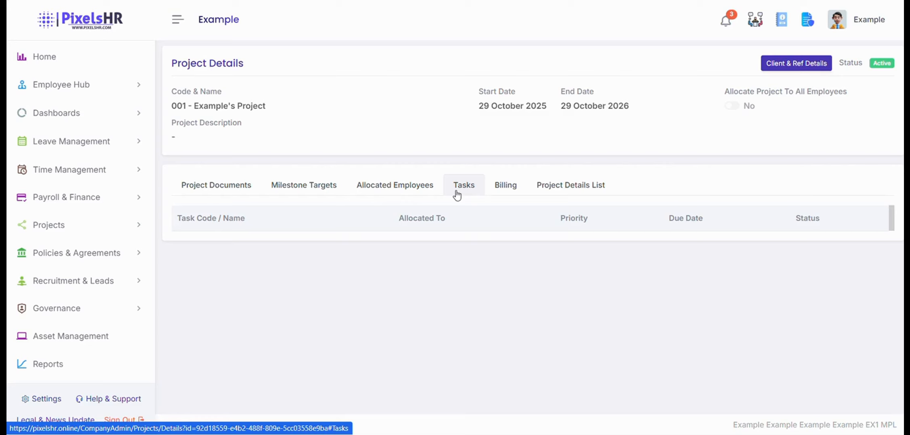
{"action": "left_click", "coordinate": [505, 186]}
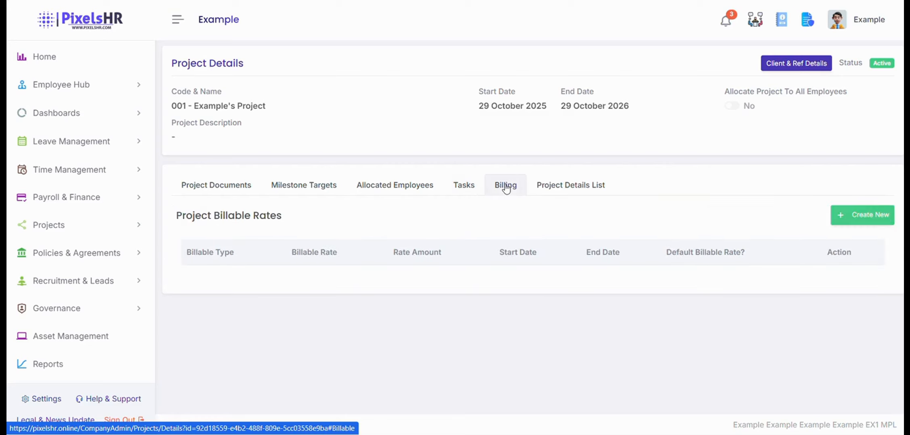
{"action": "left_click", "coordinate": [541, 190]}
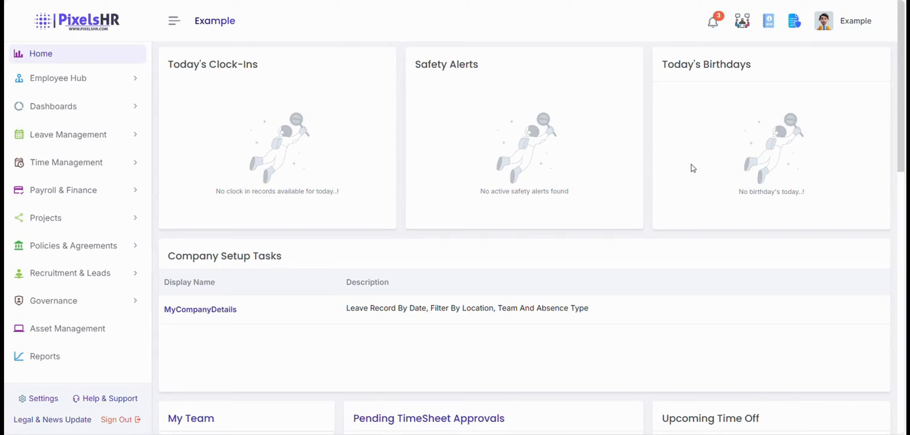
Go to Recruitment & Leads > Recruitment and begin a new job vacancy.
{"action": "left_click", "coordinate": [123, 278]}
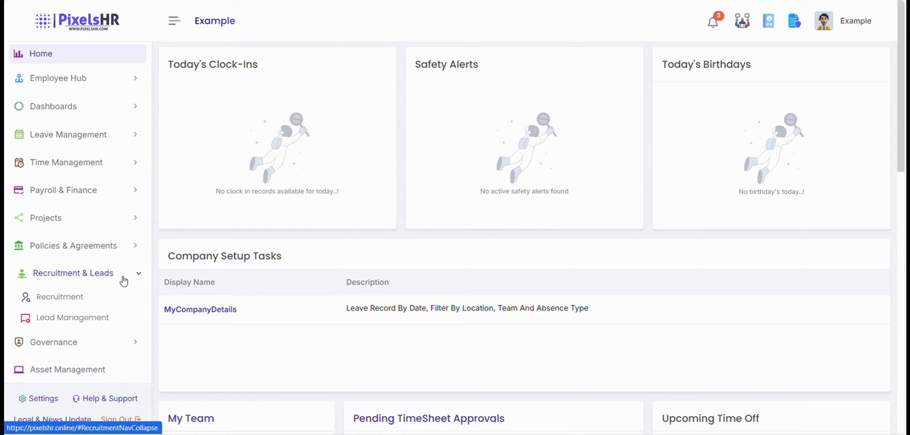
{"action": "left_click", "coordinate": [74, 298]}
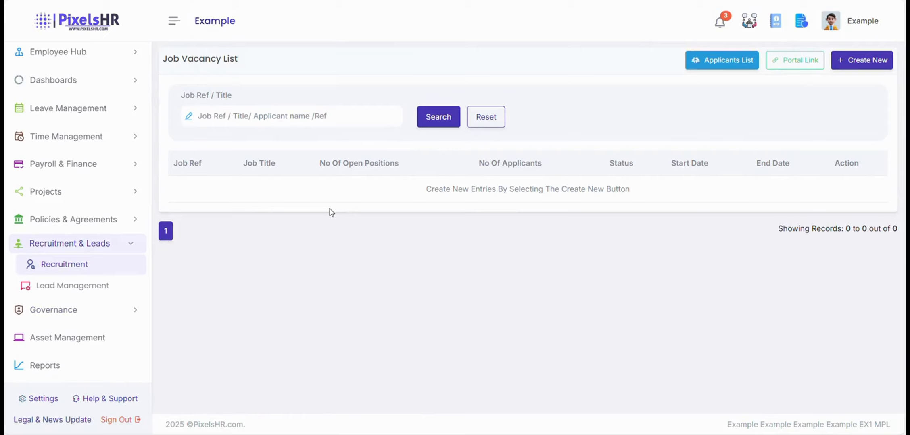
{"action": "left_click", "coordinate": [859, 61]}
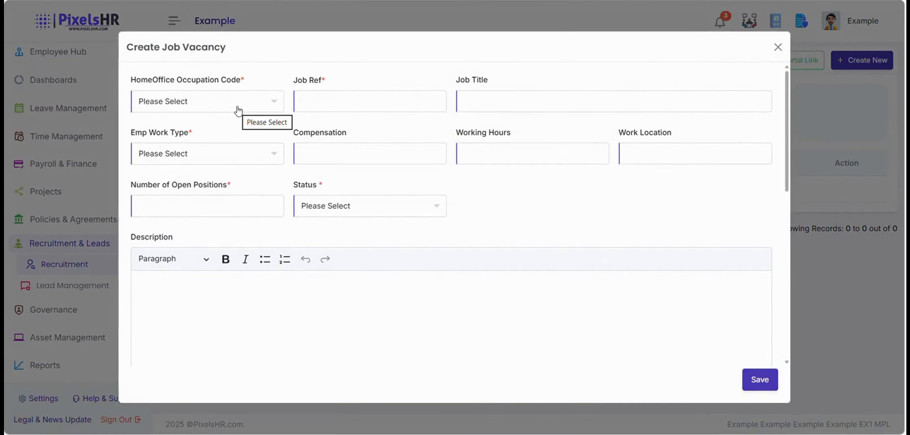
Choose occupation code 2123 Electrical engineers and the Full Time work type.
{"action": "left_click", "coordinate": [239, 111]}
{"action": "scroll", "coordinate": [232, 181], "scroll_direction": "down", "scroll_amount": 5}
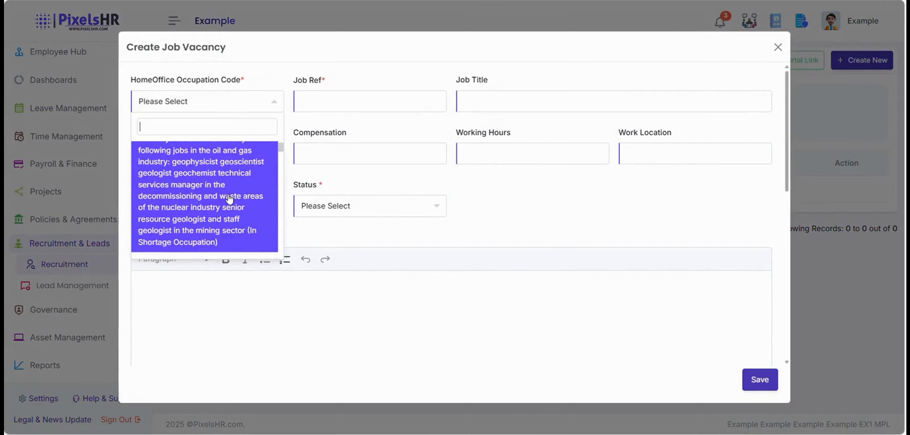
{"action": "scroll", "coordinate": [229, 199], "scroll_direction": "down", "scroll_amount": 2}
{"action": "left_click", "coordinate": [229, 201]}
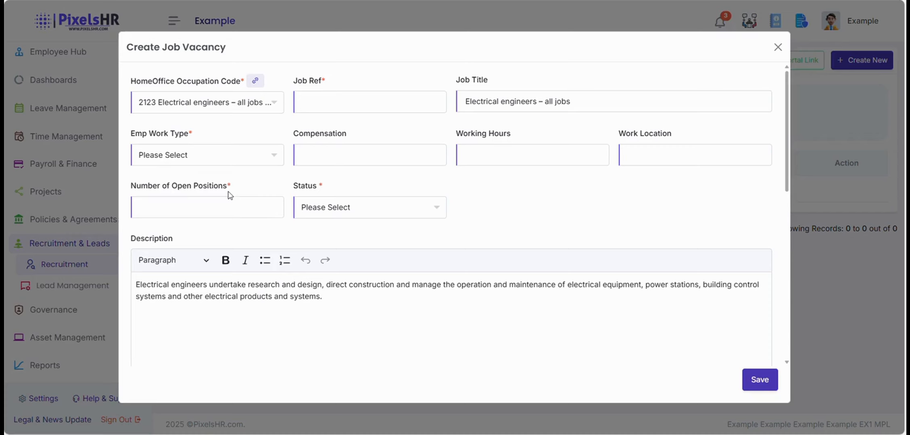
{"action": "left_click", "coordinate": [263, 155]}
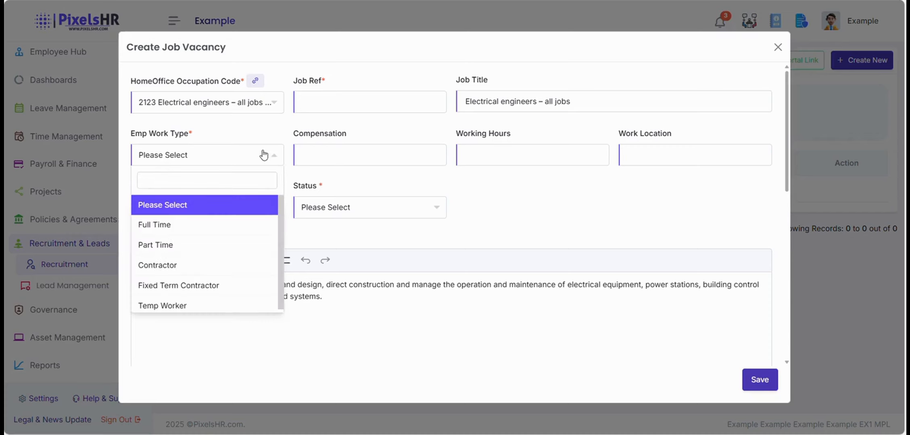
{"action": "left_click", "coordinate": [234, 227]}
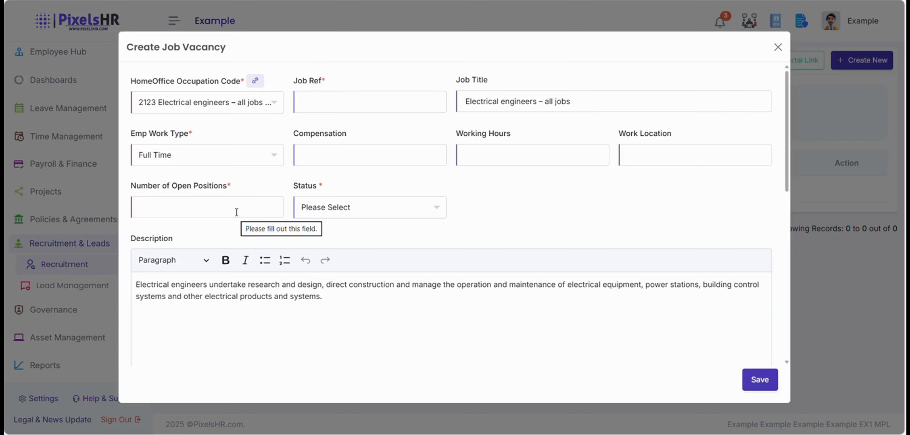
Enter 30000 compensation, 40 working hours and United Kingdom as the work location.
{"action": "left_click", "coordinate": [323, 155]}
{"action": "type", "text": "3"}
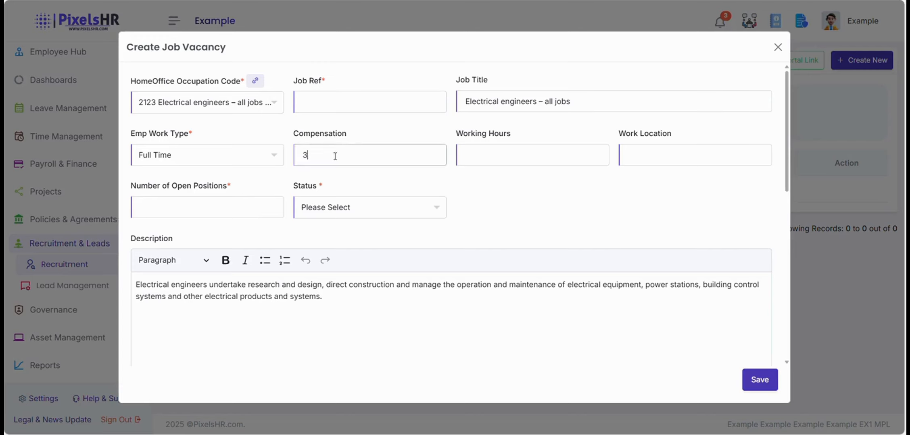
{"action": "type", "text": "0000"}
{"action": "left_click", "coordinate": [528, 157]}
{"action": "type", "text": "40"}
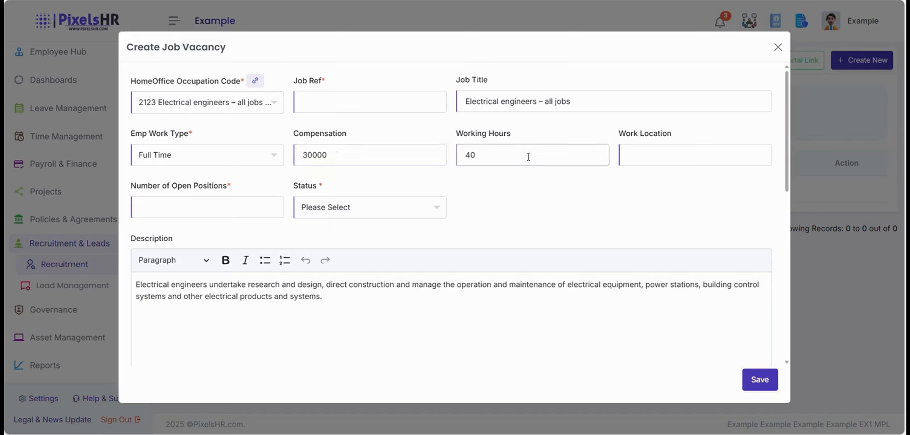
{"action": "left_click", "coordinate": [673, 156]}
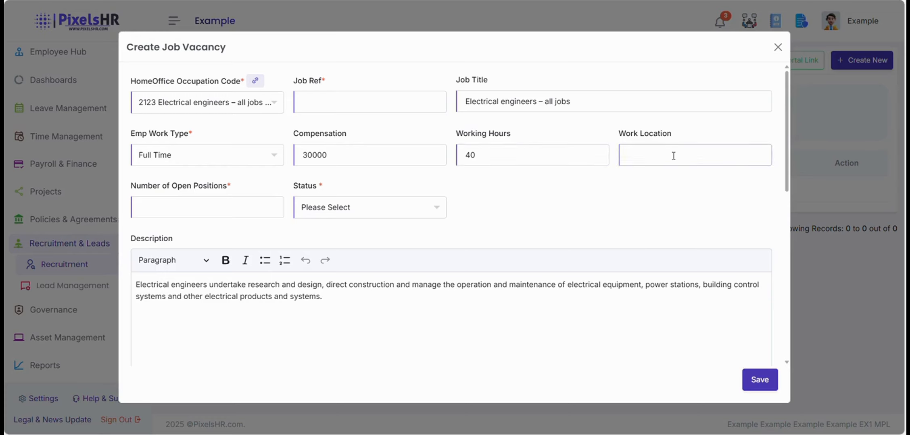
{"action": "key", "text": "Caps_Lock"}
{"action": "type", "text": "U"}
{"action": "key", "text": "Caps_Lock"}
{"action": "type", "text": "nit"}
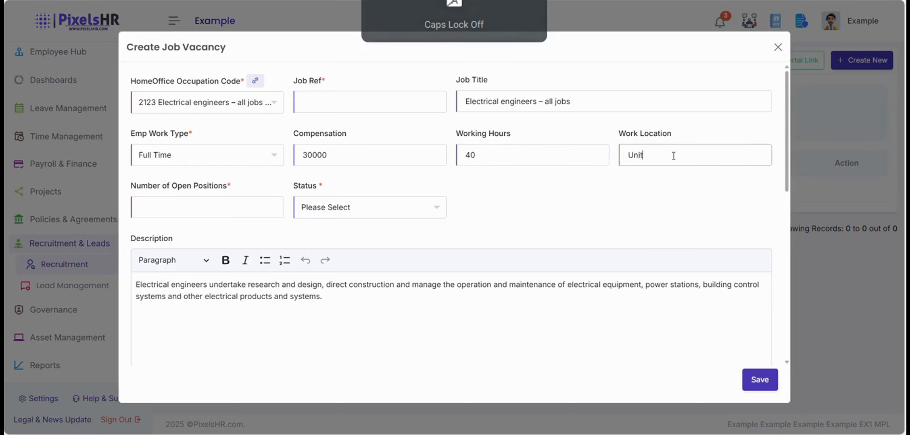
{"action": "type", "text": "ed Kingdom"}
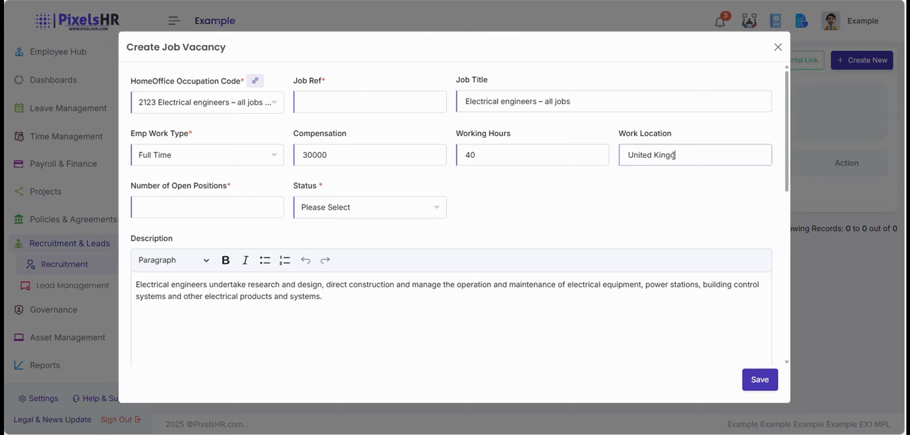
{"action": "left_click", "coordinate": [251, 202]}
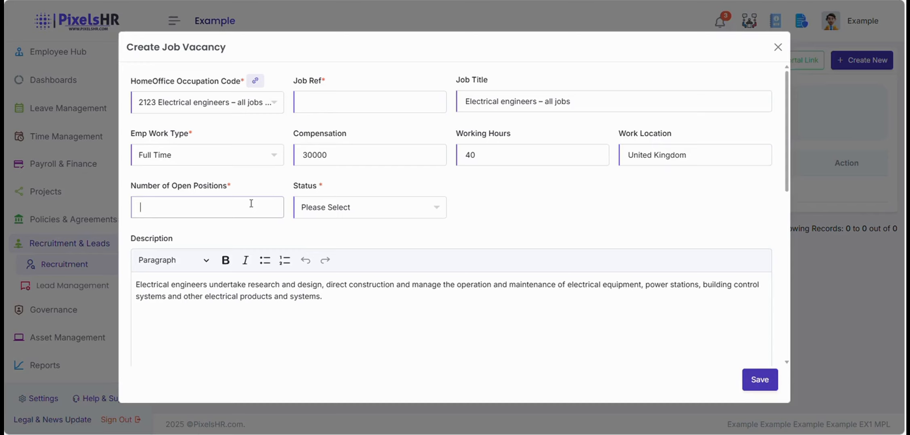
Enter 5 open positions and set the vacancy status to Active.
{"action": "type", "text": "5"}
{"action": "left_click", "coordinate": [375, 206]}
{"action": "scroll", "coordinate": [374, 298], "scroll_direction": "down", "scroll_amount": 3}
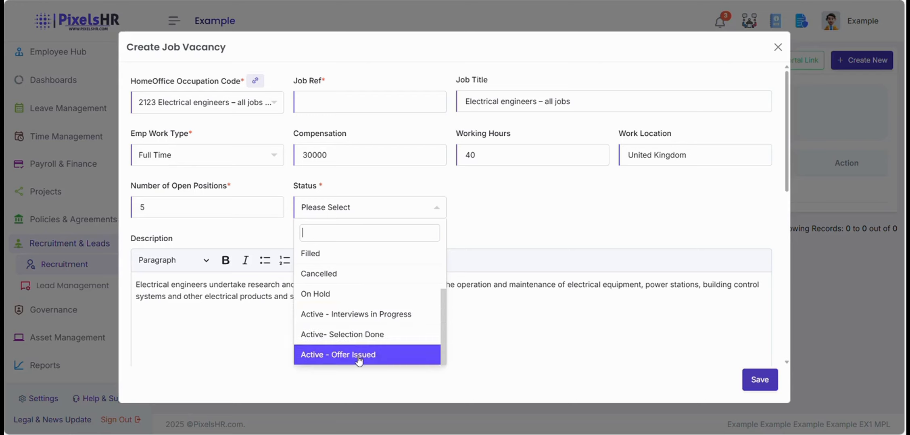
{"action": "scroll", "coordinate": [351, 331], "scroll_direction": "up", "scroll_amount": 3}
{"action": "scroll", "coordinate": [353, 331], "scroll_direction": "down", "scroll_amount": 3}
{"action": "scroll", "coordinate": [352, 330], "scroll_direction": "up", "scroll_amount": 4}
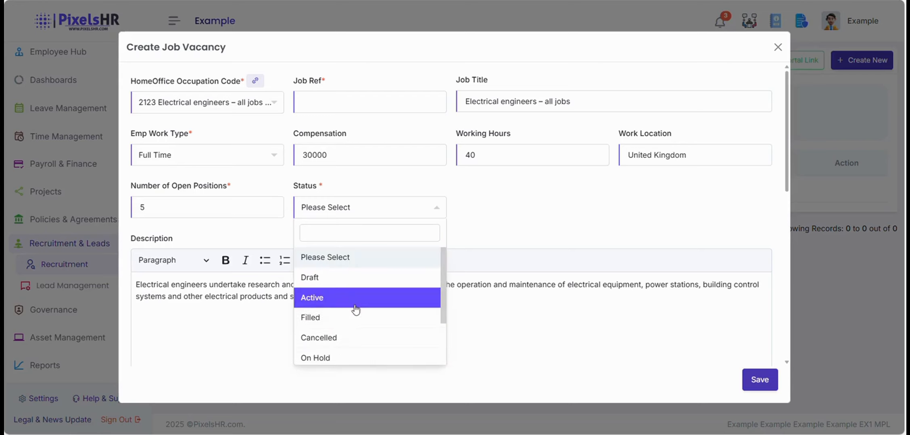
{"action": "left_click", "coordinate": [354, 301]}
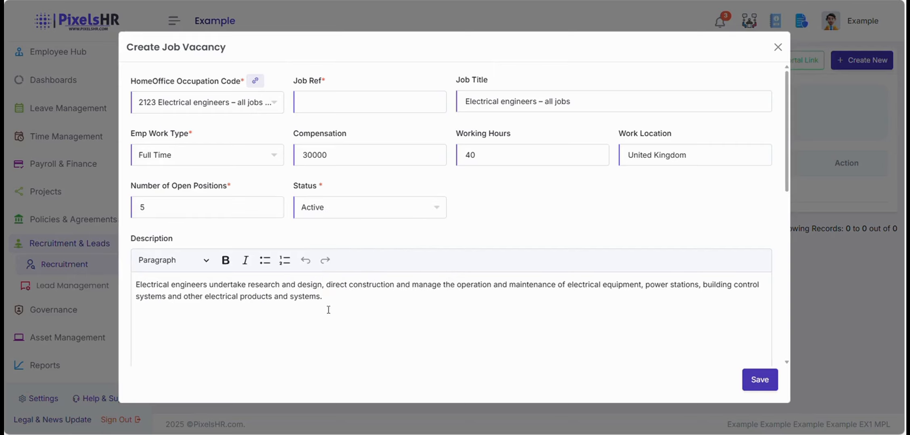
Choose the HR manager as the vacancy's internal employee.
{"action": "scroll", "coordinate": [272, 309], "scroll_direction": "down", "scroll_amount": 3}
{"action": "scroll", "coordinate": [270, 276], "scroll_direction": "up", "scroll_amount": 3}
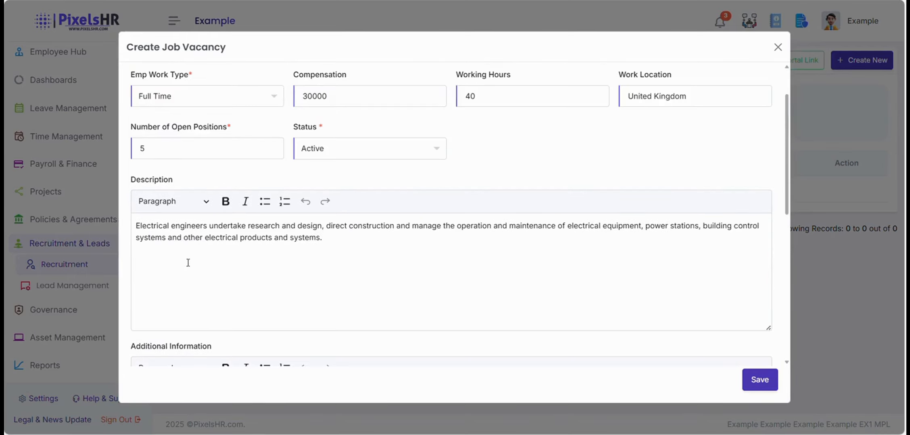
{"action": "scroll", "coordinate": [203, 277], "scroll_direction": "down", "scroll_amount": 6}
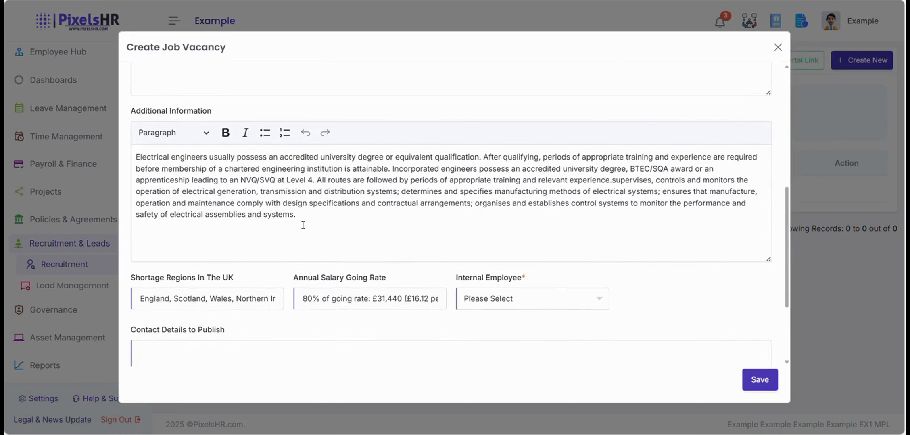
{"action": "scroll", "coordinate": [363, 232], "scroll_direction": "down", "scroll_amount": 2}
{"action": "left_click", "coordinate": [496, 243]}
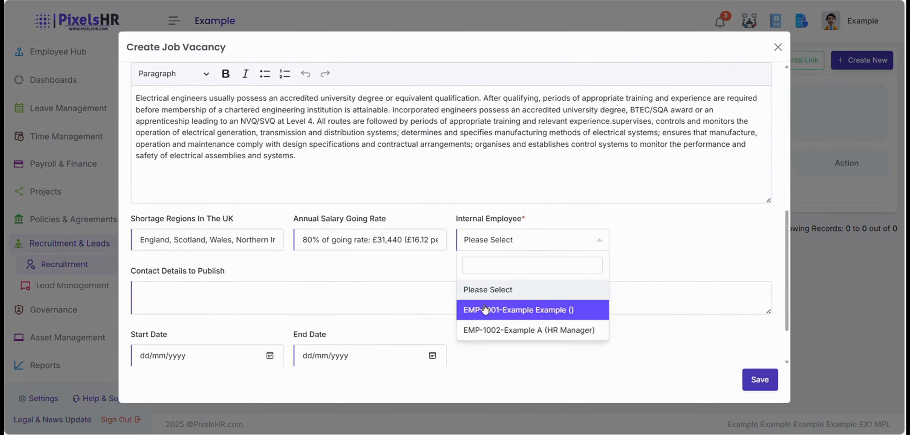
{"action": "left_click", "coordinate": [504, 330]}
{"action": "scroll", "coordinate": [419, 301], "scroll_direction": "down", "scroll_amount": 2}
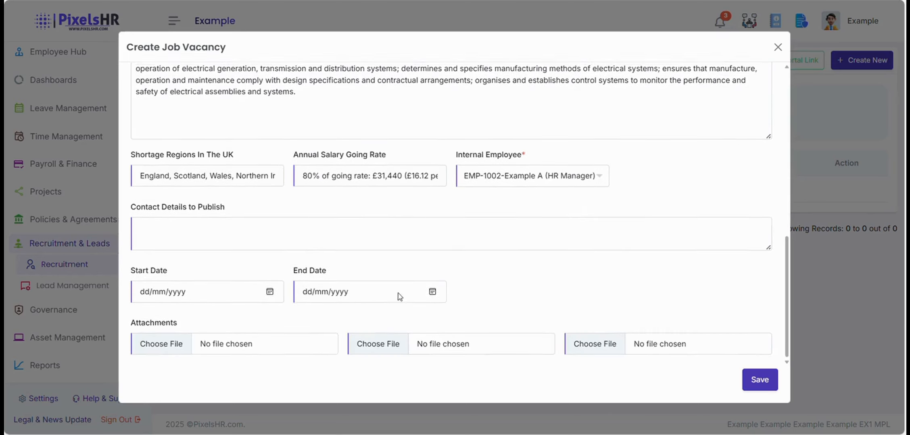
Set start date 29/10/2025 and end date 05/11/2025, then save the vacancy.
{"action": "left_click", "coordinate": [278, 293]}
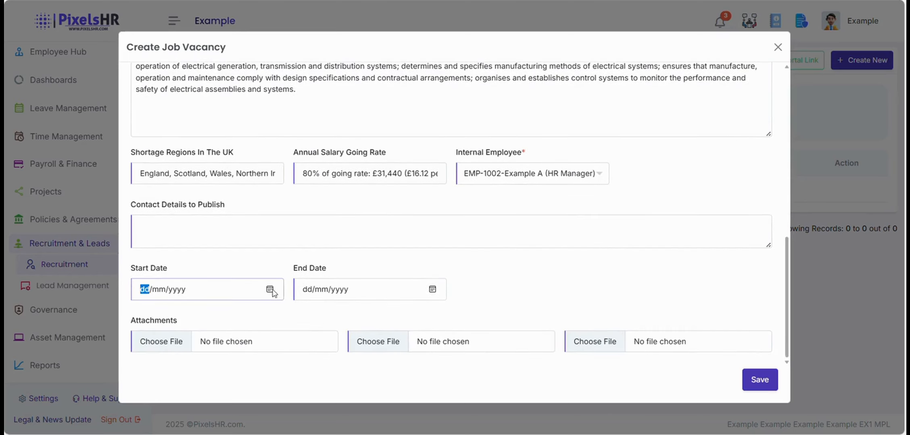
{"action": "left_click", "coordinate": [270, 290]}
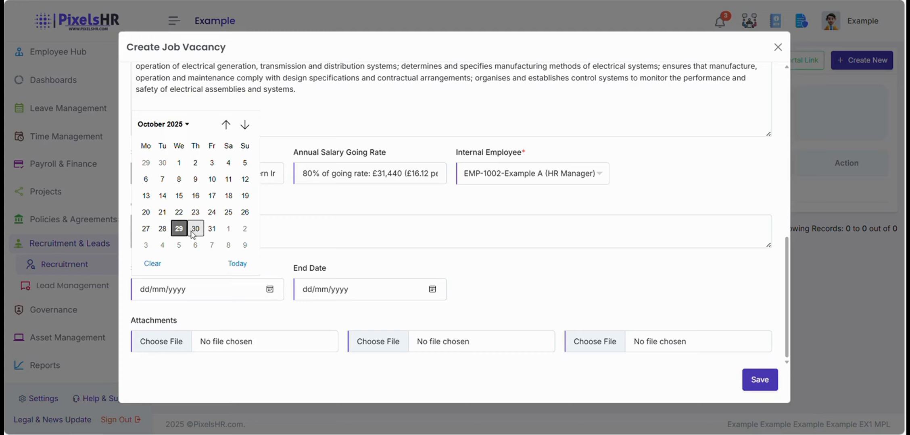
{"action": "left_click", "coordinate": [212, 229]}
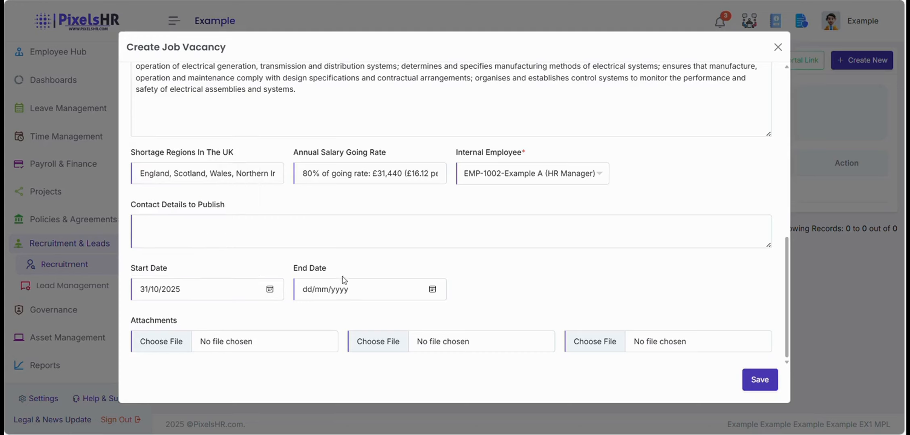
{"action": "left_click", "coordinate": [269, 290]}
{"action": "left_click", "coordinate": [179, 228]}
{"action": "left_click", "coordinate": [431, 289]}
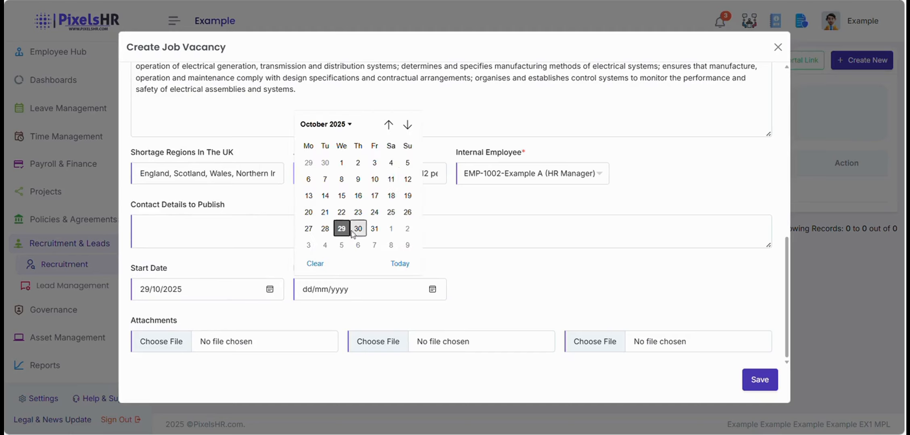
{"action": "left_click", "coordinate": [342, 246]}
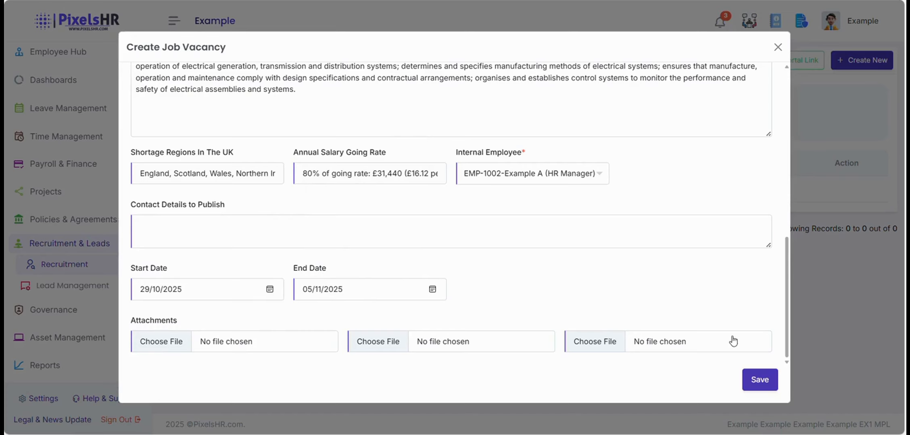
{"action": "left_click", "coordinate": [754, 380]}
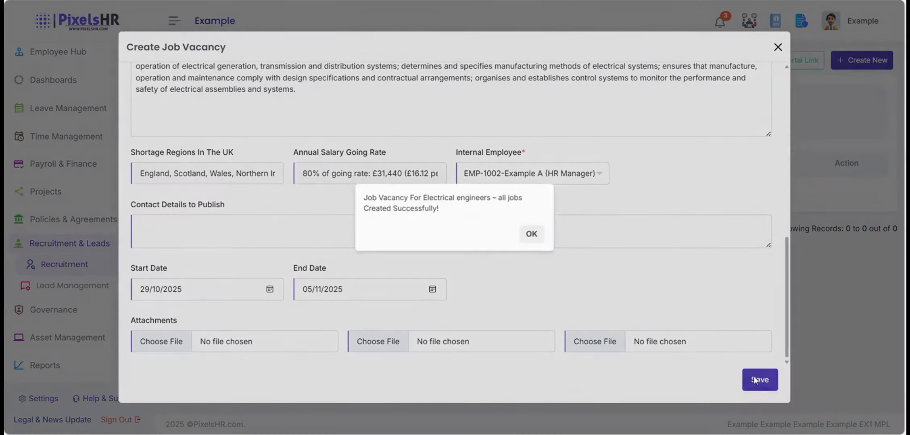
{"action": "left_click", "coordinate": [530, 234]}
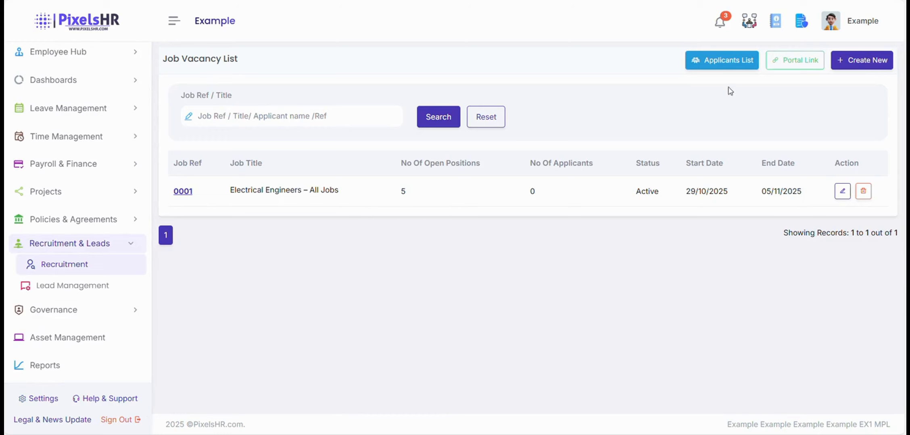
{"action": "left_click", "coordinate": [797, 61]}
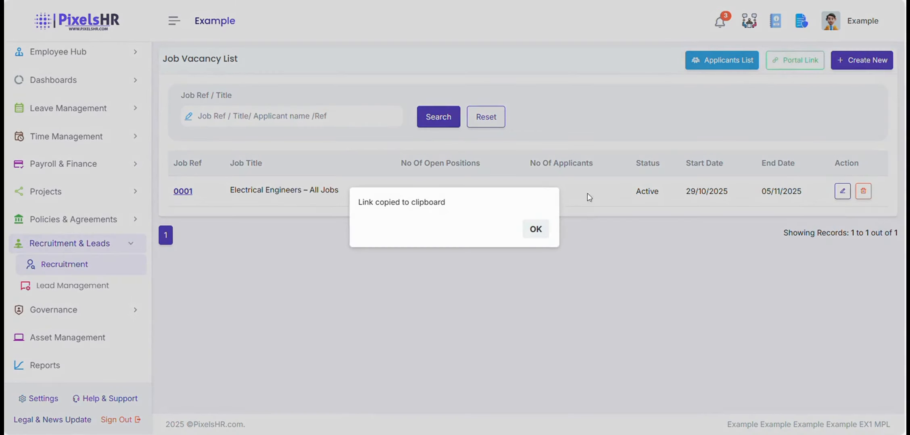
{"action": "left_click", "coordinate": [534, 228]}
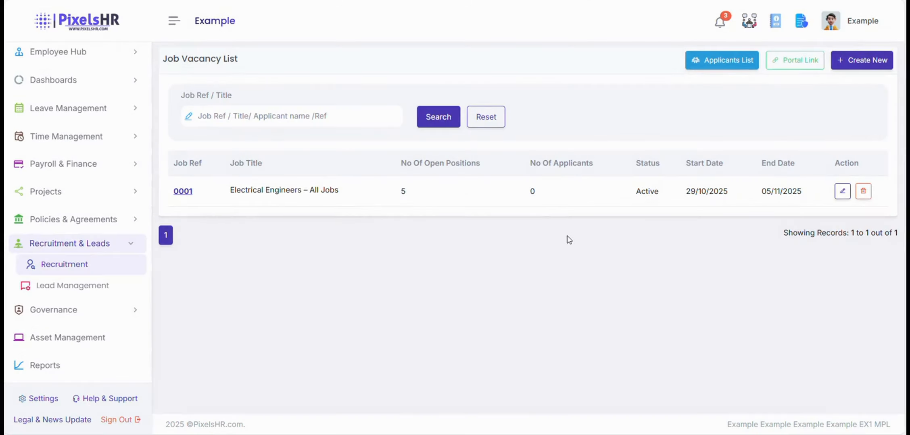
{"action": "key", "text": "ctrl+t"}
{"action": "key", "text": "ctrl+v"}
{"action": "key", "text": "Return"}
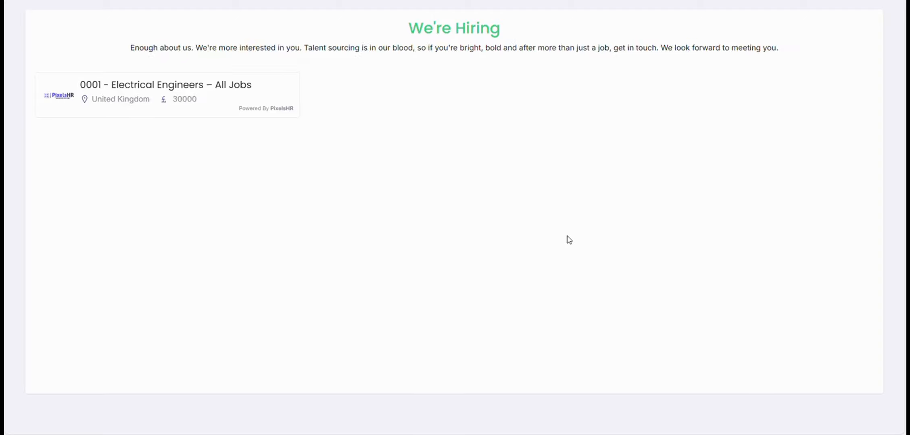
{"action": "left_click", "coordinate": [216, 112]}
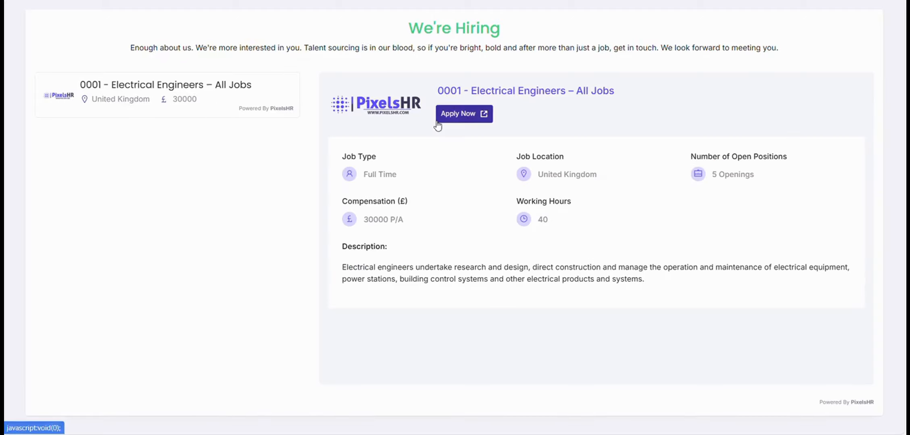
{"action": "left_click", "coordinate": [454, 116]}
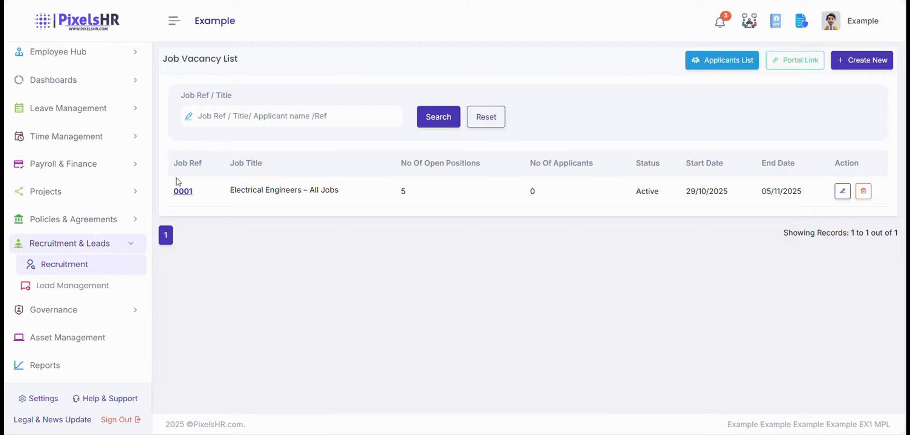
Open vacancy 0001's details and scroll through its empty applicant sections.
{"action": "left_click", "coordinate": [182, 192]}
{"action": "scroll", "coordinate": [347, 233], "scroll_direction": "down", "scroll_amount": 4}
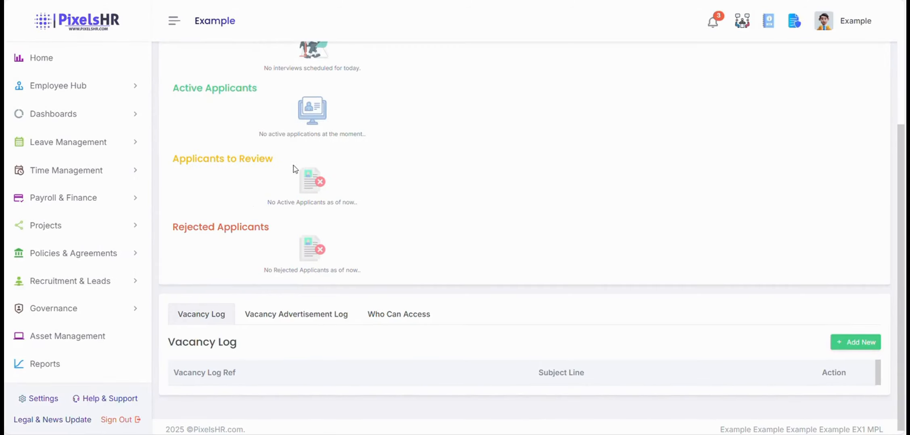
{"action": "scroll", "coordinate": [294, 169], "scroll_direction": "up", "scroll_amount": 3}
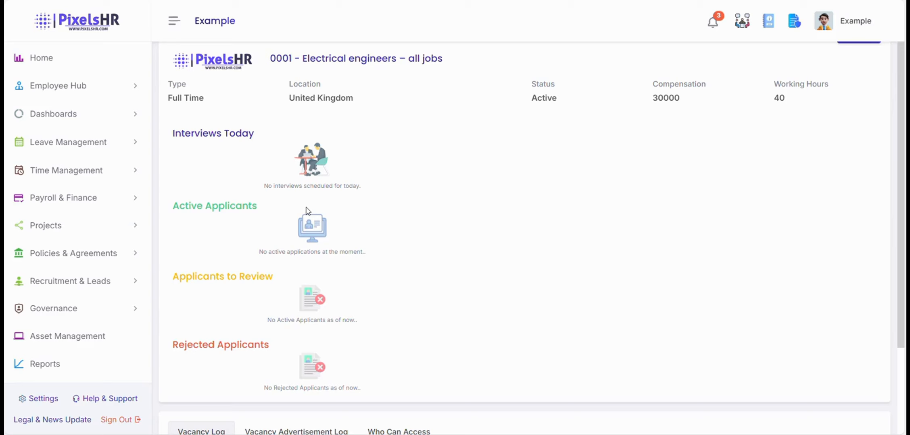
{"action": "scroll", "coordinate": [307, 210], "scroll_direction": "down", "scroll_amount": 3}
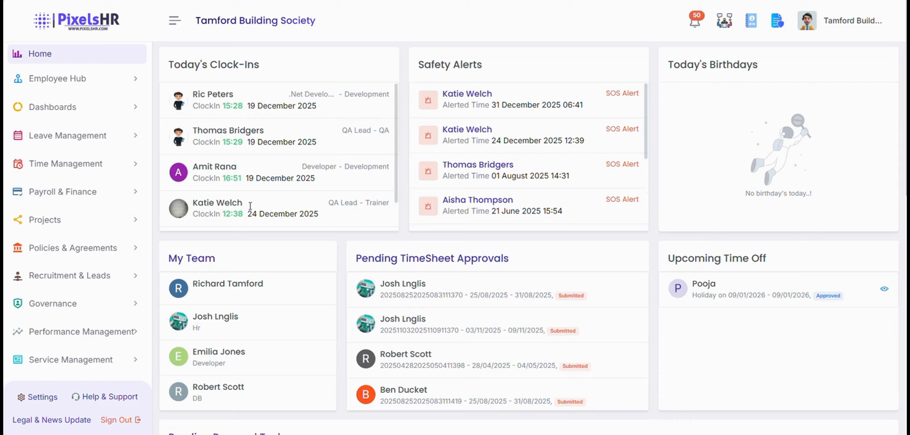
Open the Company Information page under Policies & Agreements.
{"action": "left_click", "coordinate": [98, 251]}
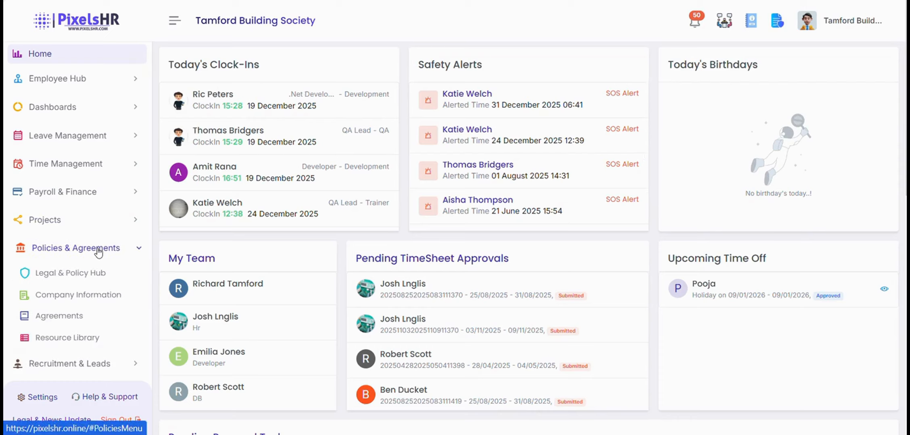
{"action": "left_click", "coordinate": [96, 296]}
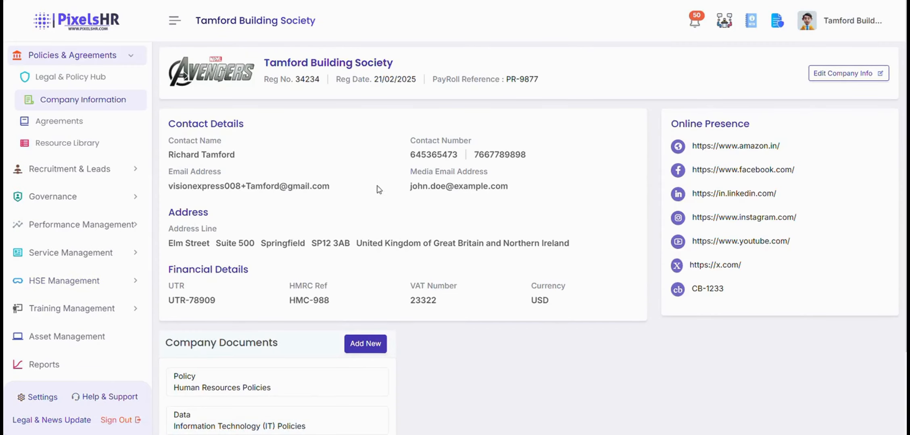
{"action": "scroll", "coordinate": [379, 190], "scroll_direction": "down", "scroll_amount": 3}
{"action": "scroll", "coordinate": [412, 198], "scroll_direction": "up", "scroll_amount": 3}
Edit the company info, save it with Update and acknowledge the confirmation.
{"action": "left_click", "coordinate": [848, 75]}
{"action": "scroll", "coordinate": [461, 147], "scroll_direction": "down", "scroll_amount": 3}
{"action": "scroll", "coordinate": [462, 155], "scroll_direction": "down", "scroll_amount": 15}
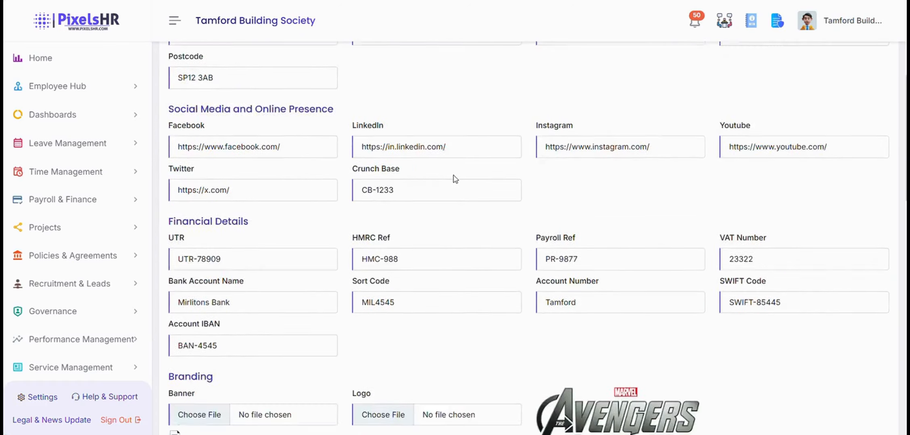
{"action": "scroll", "coordinate": [460, 179], "scroll_direction": "down", "scroll_amount": 8}
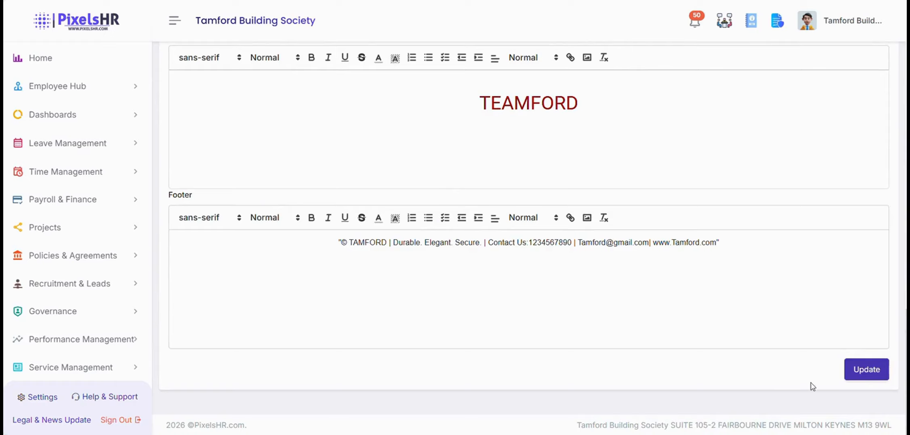
{"action": "left_click", "coordinate": [859, 370]}
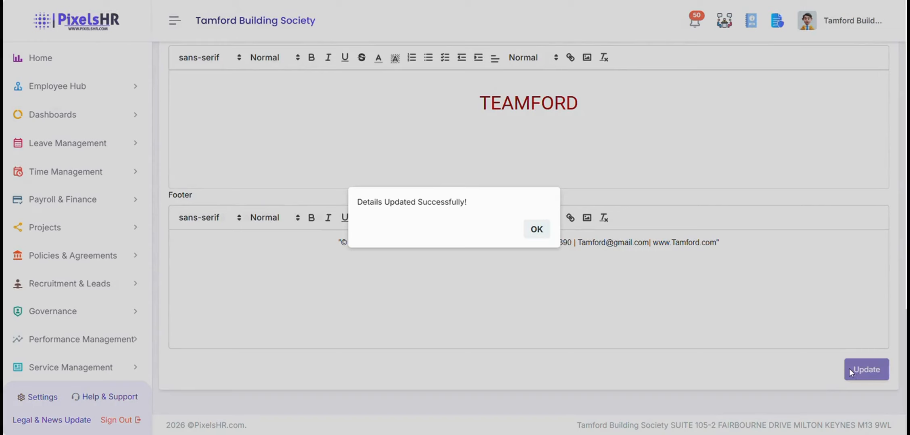
{"action": "left_click", "coordinate": [536, 230]}
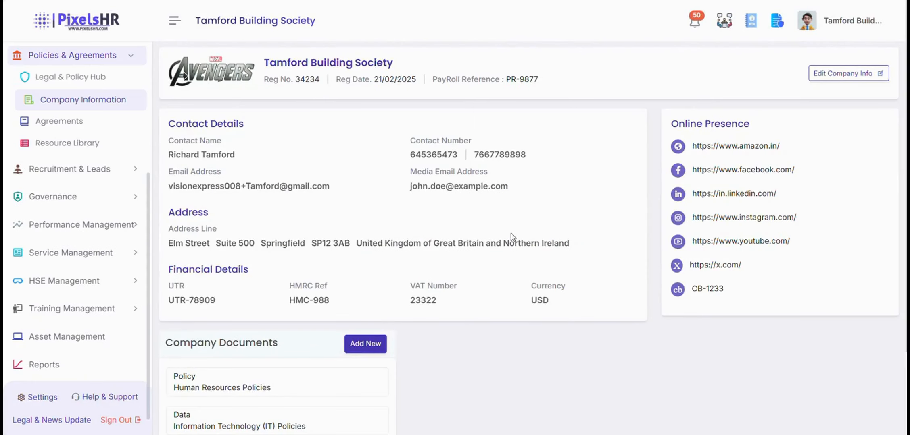
Add a new entry under Company Documents to get an empty Create Company Document form.
{"action": "scroll", "coordinate": [485, 236], "scroll_direction": "down", "scroll_amount": 3}
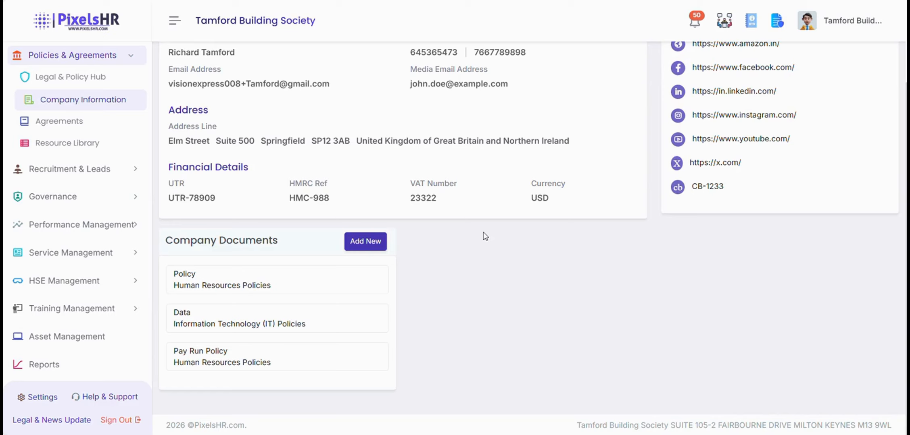
{"action": "left_click", "coordinate": [363, 244]}
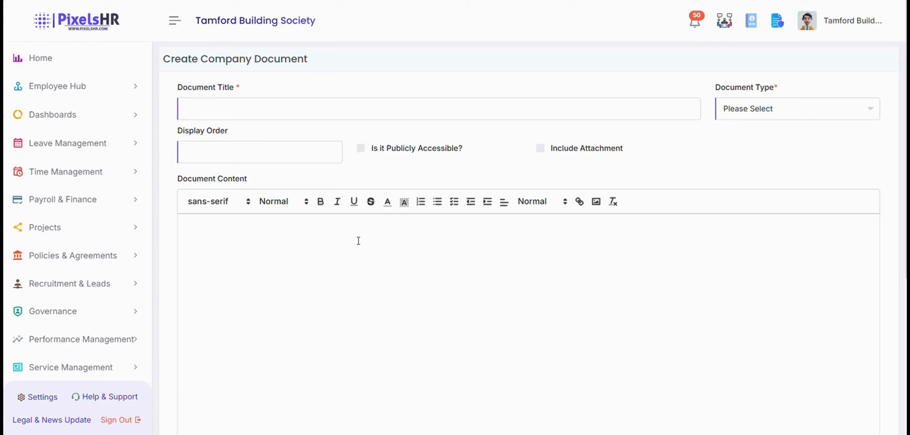
{"action": "scroll", "coordinate": [379, 234], "scroll_direction": "down", "scroll_amount": 7}
{"action": "scroll", "coordinate": [383, 234], "scroll_direction": "up", "scroll_amount": 4}
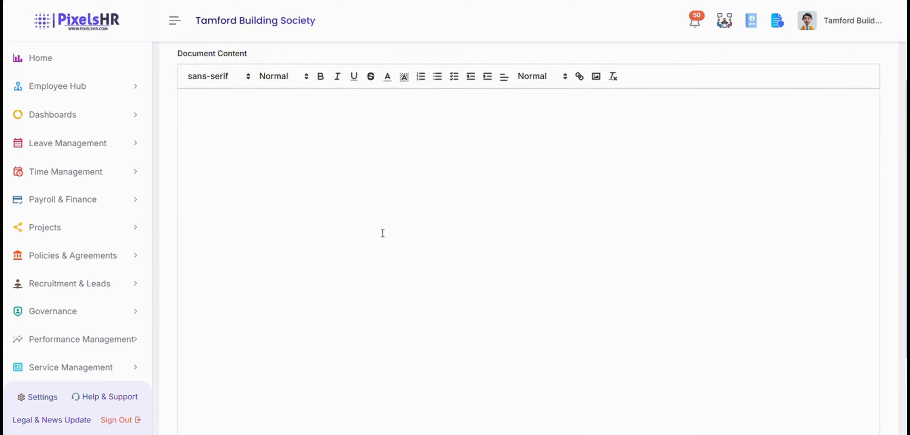
{"action": "scroll", "coordinate": [383, 233], "scroll_direction": "up", "scroll_amount": 3}
{"action": "scroll", "coordinate": [382, 234], "scroll_direction": "down", "scroll_amount": 7}
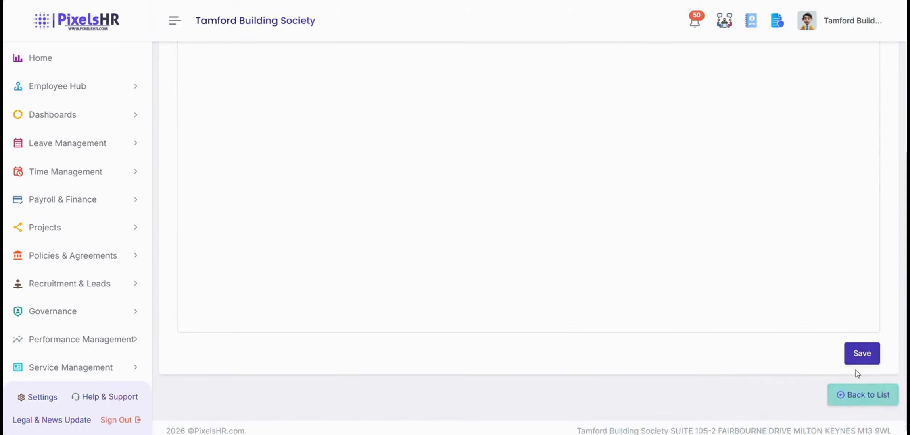
{"action": "scroll", "coordinate": [766, 349], "scroll_direction": "up", "scroll_amount": 8}
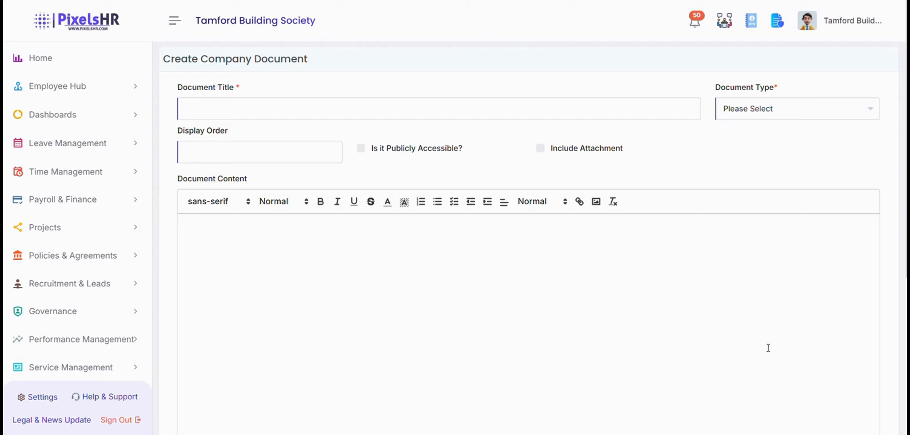
{"action": "left_click", "coordinate": [62, 262]}
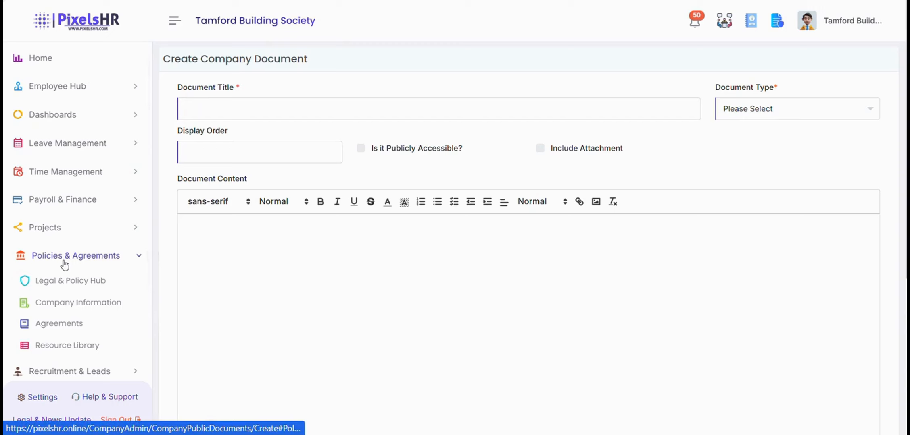
{"action": "scroll", "coordinate": [66, 266], "scroll_direction": "down", "scroll_amount": 2}
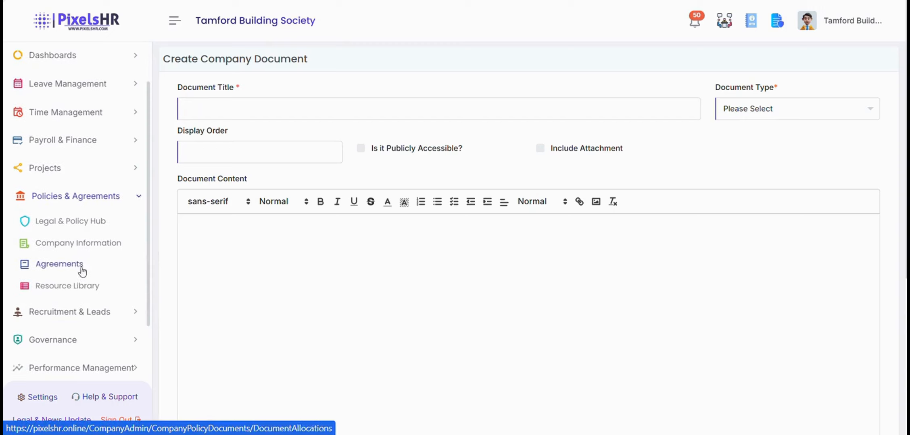
Browse the Resource Library's Agreements templates to find the Employment Contract and Offer Letter.
{"action": "left_click", "coordinate": [72, 287]}
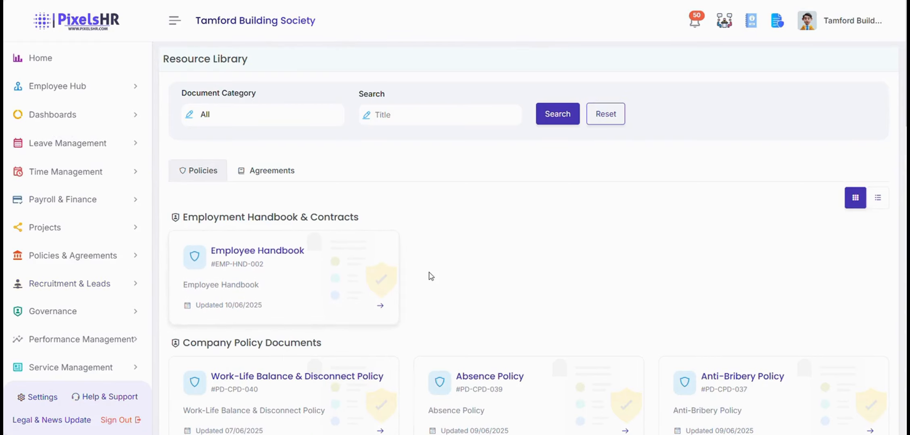
{"action": "scroll", "coordinate": [481, 281], "scroll_direction": "down", "scroll_amount": 10}
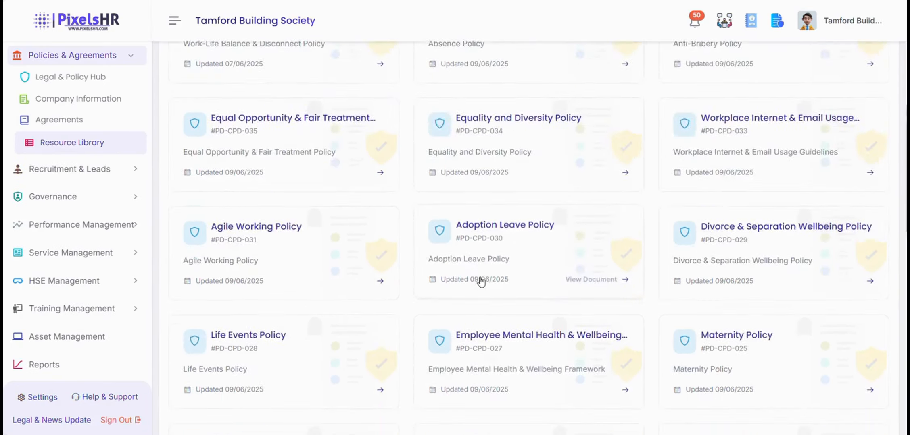
{"action": "scroll", "coordinate": [481, 282], "scroll_direction": "up", "scroll_amount": 7}
{"action": "scroll", "coordinate": [479, 282], "scroll_direction": "up", "scroll_amount": 3}
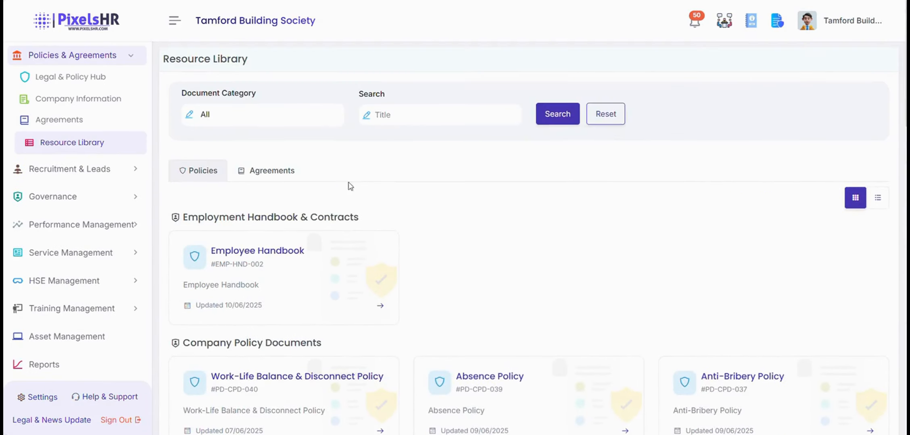
{"action": "left_click", "coordinate": [275, 170]}
{"action": "scroll", "coordinate": [441, 261], "scroll_direction": "down", "scroll_amount": 10}
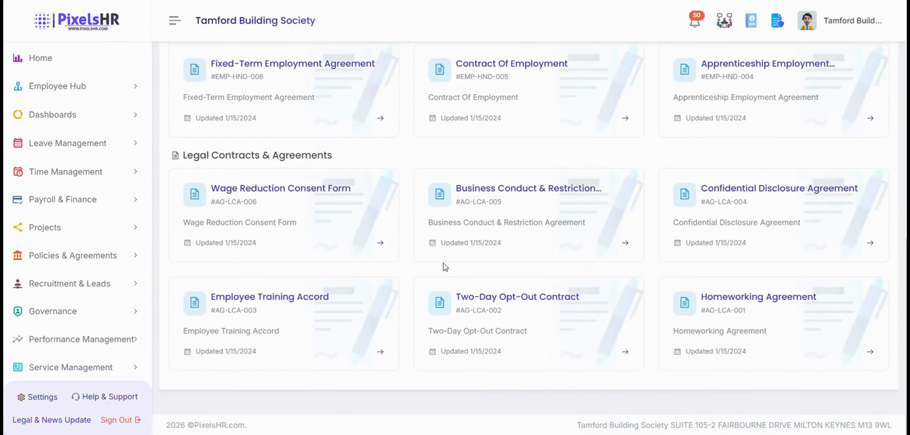
{"action": "scroll", "coordinate": [444, 267], "scroll_direction": "up", "scroll_amount": 3}
{"action": "scroll", "coordinate": [445, 268], "scroll_direction": "up", "scroll_amount": 8}
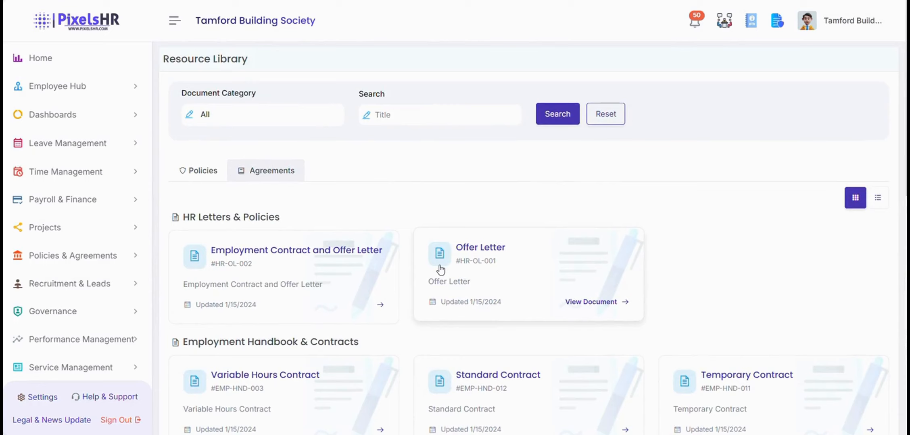
{"action": "scroll", "coordinate": [443, 270], "scroll_direction": "down", "scroll_amount": 1}
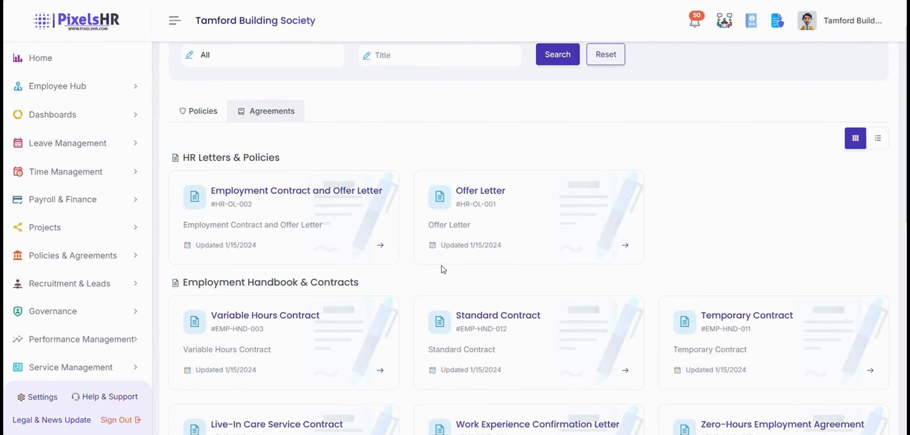
{"action": "scroll", "coordinate": [443, 269], "scroll_direction": "down", "scroll_amount": 1}
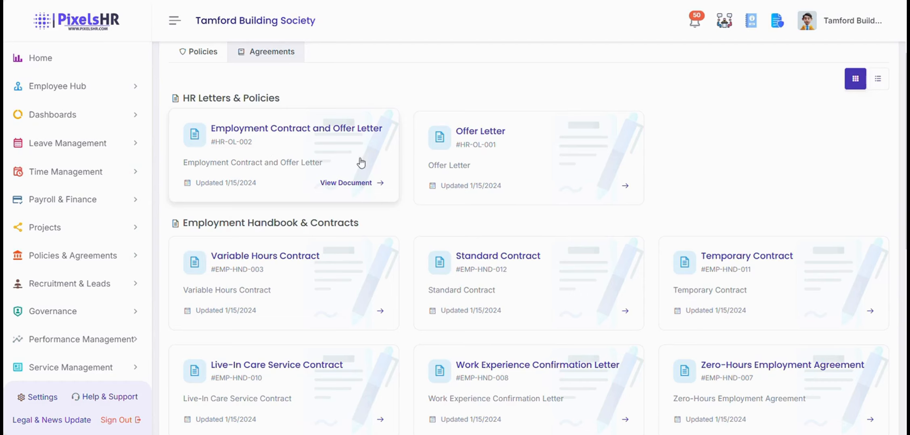
{"action": "scroll", "coordinate": [371, 188], "scroll_direction": "up", "scroll_amount": 2}
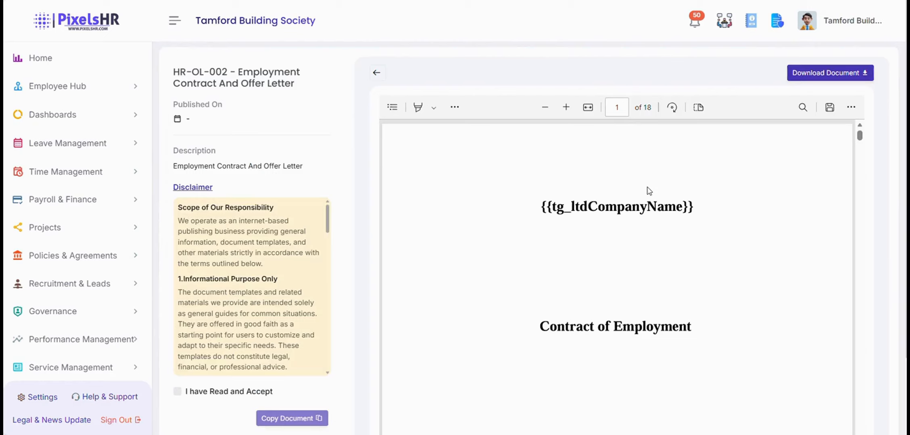
Scroll through the template PDF and tick 'I have Read and Accept'.
{"action": "scroll", "coordinate": [649, 191], "scroll_direction": "down", "scroll_amount": 15}
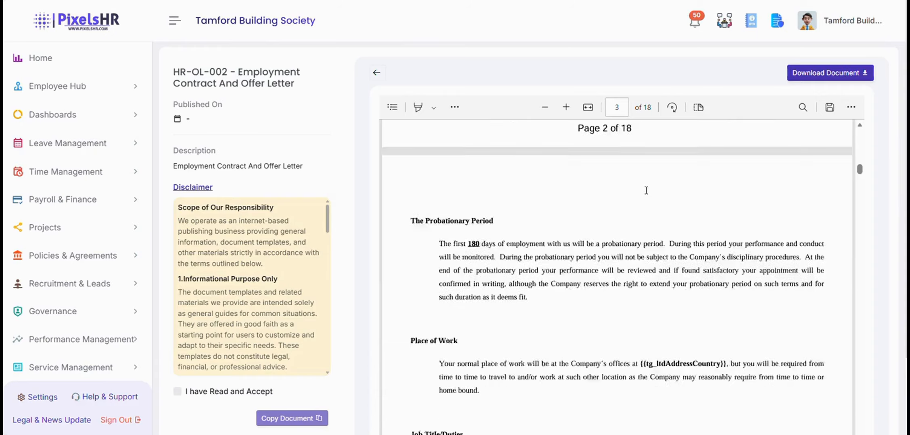
{"action": "scroll", "coordinate": [645, 190], "scroll_direction": "down", "scroll_amount": 12}
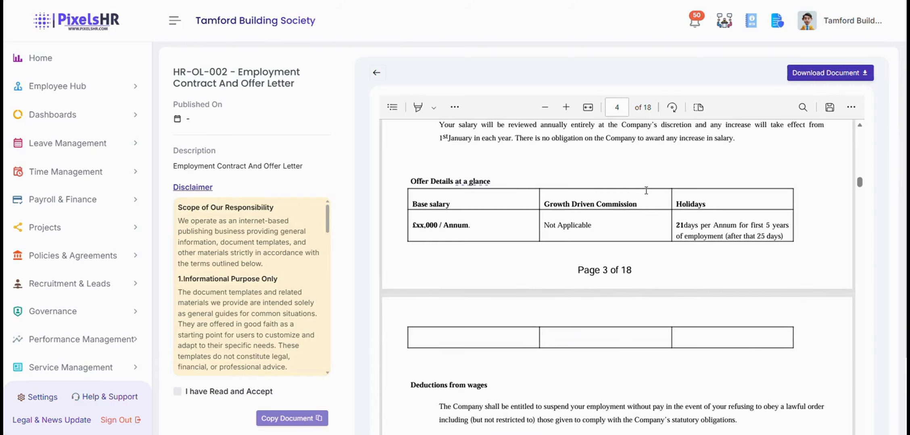
{"action": "scroll", "coordinate": [645, 190], "scroll_direction": "down", "scroll_amount": 3}
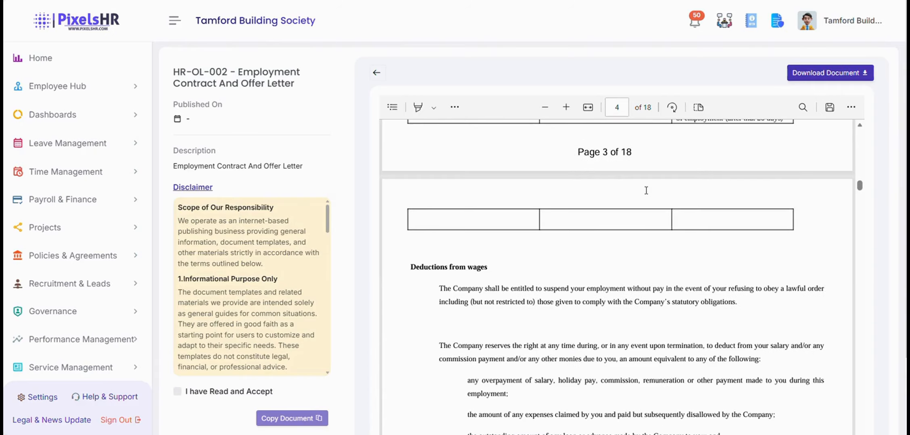
{"action": "scroll", "coordinate": [645, 190], "scroll_direction": "down", "scroll_amount": 10}
{"action": "scroll", "coordinate": [646, 191], "scroll_direction": "down", "scroll_amount": 20}
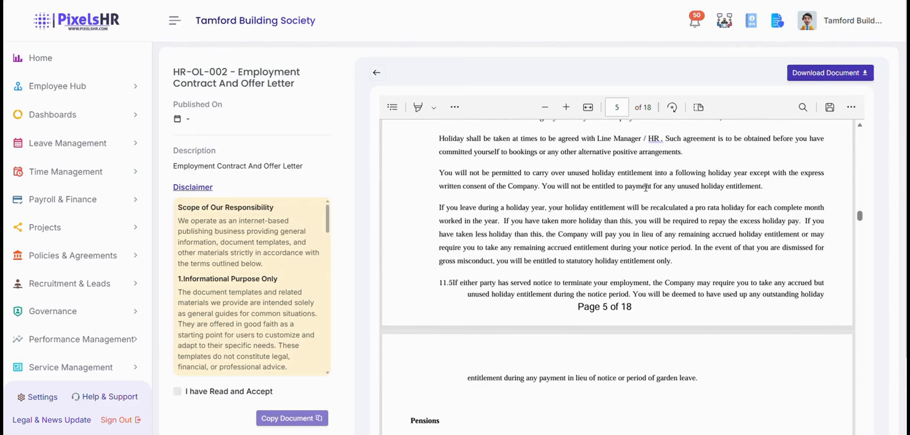
{"action": "scroll", "coordinate": [644, 187], "scroll_direction": "up", "scroll_amount": 20}
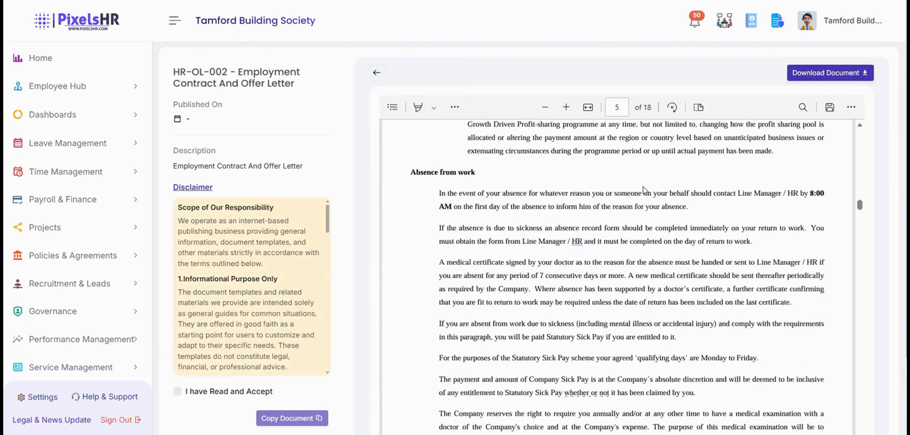
{"action": "scroll", "coordinate": [641, 189], "scroll_direction": "up", "scroll_amount": 15}
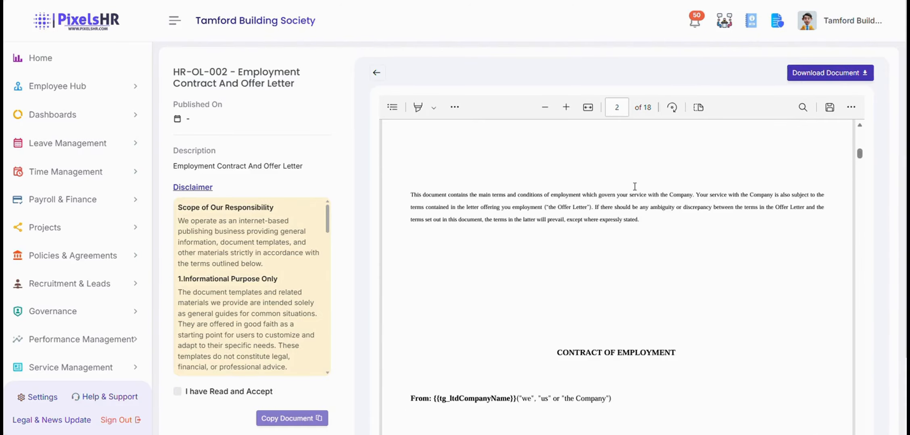
{"action": "scroll", "coordinate": [206, 240], "scroll_direction": "down", "scroll_amount": 15}
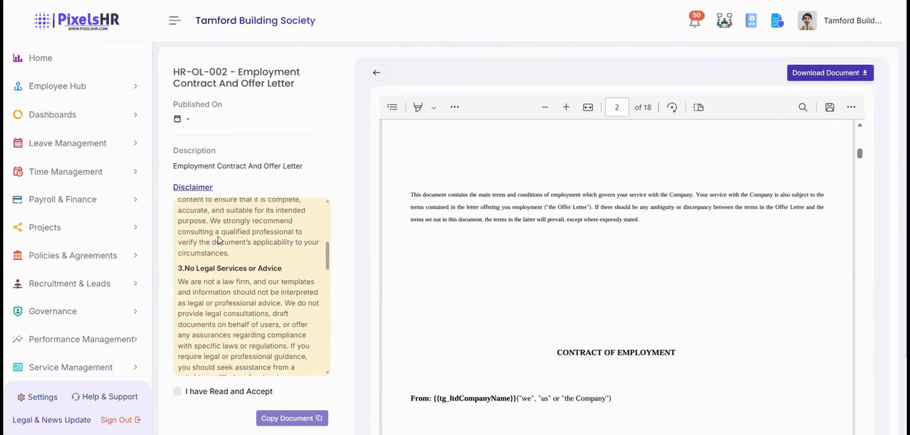
{"action": "scroll", "coordinate": [201, 355], "scroll_direction": "down", "scroll_amount": 2}
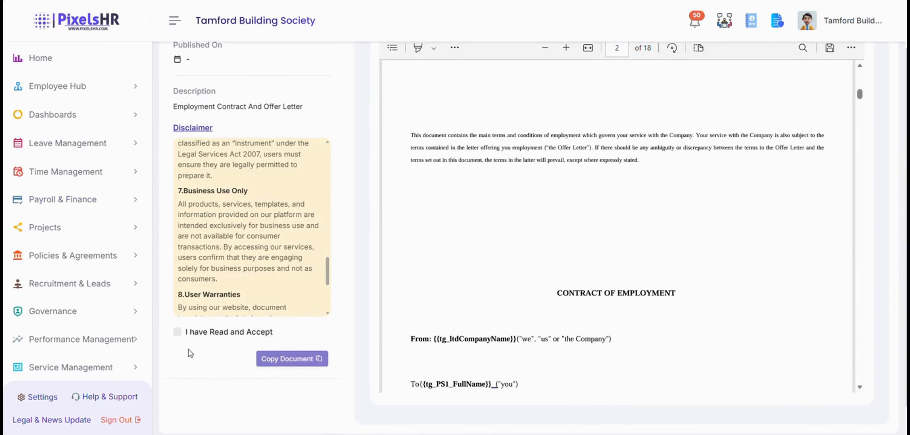
{"action": "left_click", "coordinate": [177, 332]}
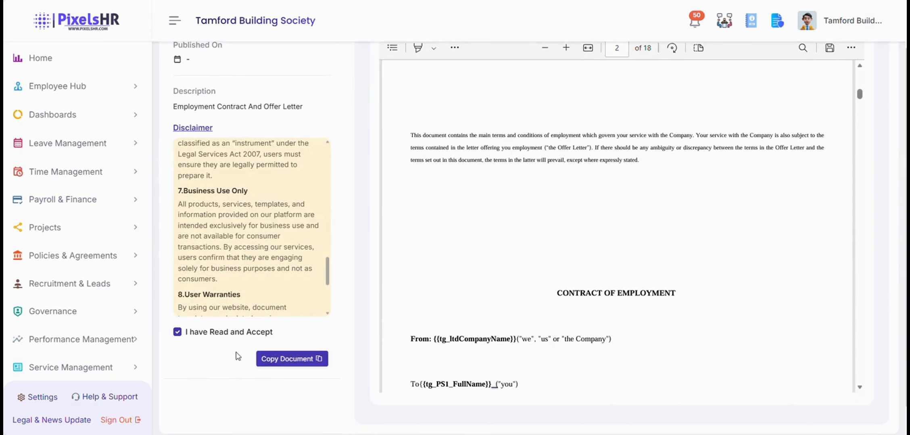
Copy the template into the company's Legal and Policy Hub, confirming COPY.
{"action": "left_click", "coordinate": [283, 359]}
{"action": "left_click", "coordinate": [479, 228]}
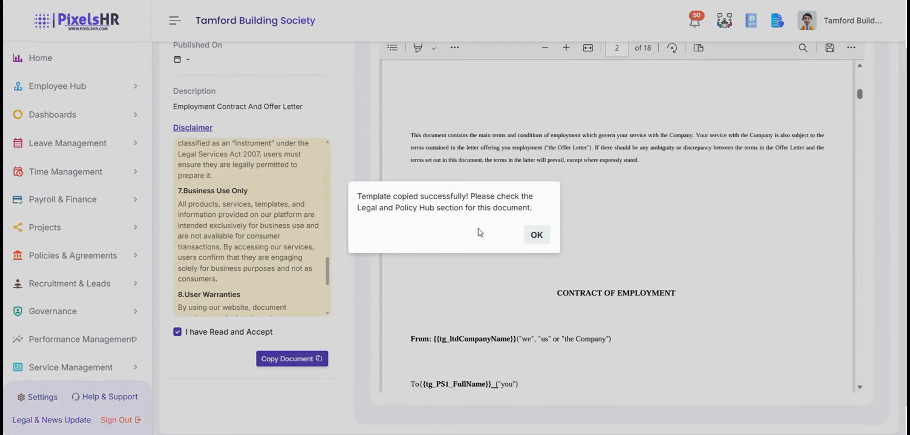
{"action": "left_click", "coordinate": [535, 236]}
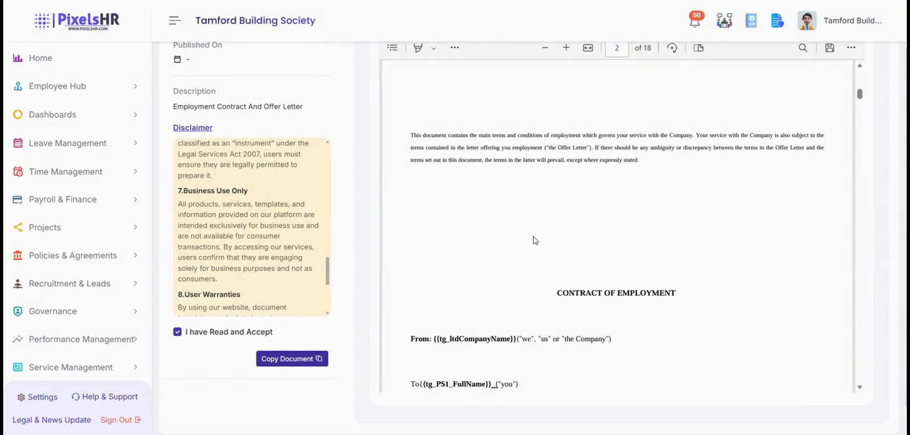
{"action": "left_click", "coordinate": [104, 257]}
{"action": "scroll", "coordinate": [104, 254], "scroll_direction": "down", "scroll_amount": 3}
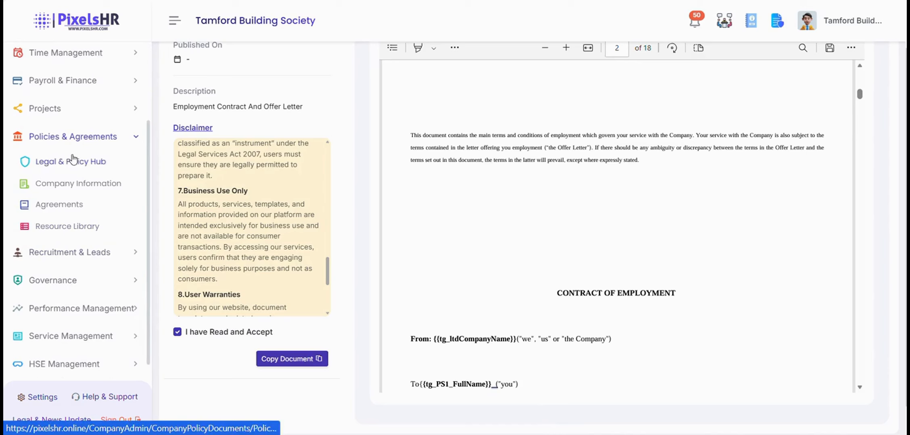
Show the Legal & Policy Hub's Agreements tab with the Draft group expanded.
{"action": "left_click", "coordinate": [70, 165]}
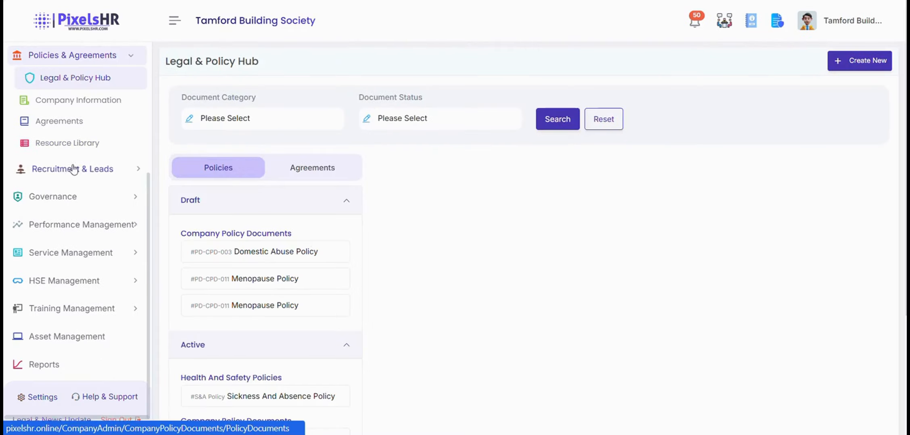
{"action": "left_click", "coordinate": [336, 172]}
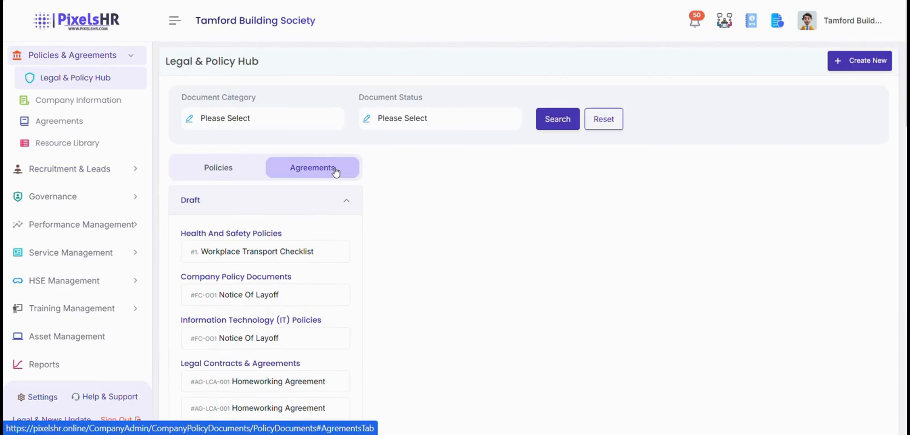
{"action": "scroll", "coordinate": [336, 203], "scroll_direction": "down", "scroll_amount": 2}
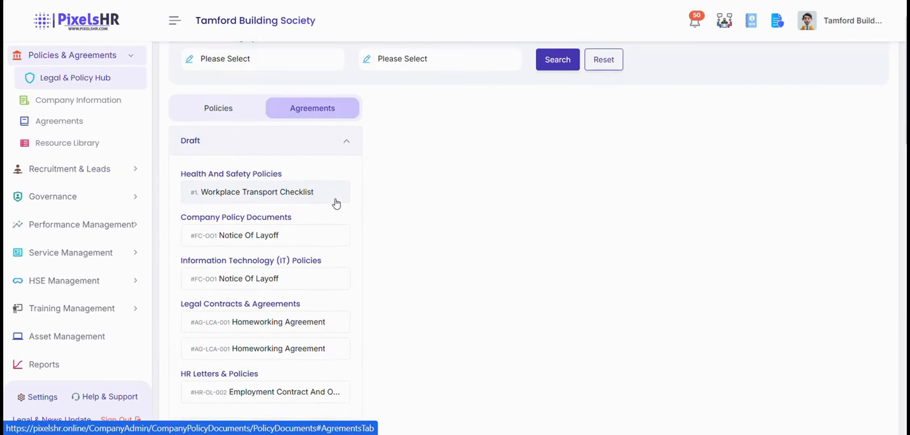
{"action": "left_click", "coordinate": [204, 144]}
{"action": "left_click", "coordinate": [282, 143]}
{"action": "scroll", "coordinate": [274, 238], "scroll_direction": "down", "scroll_amount": 4}
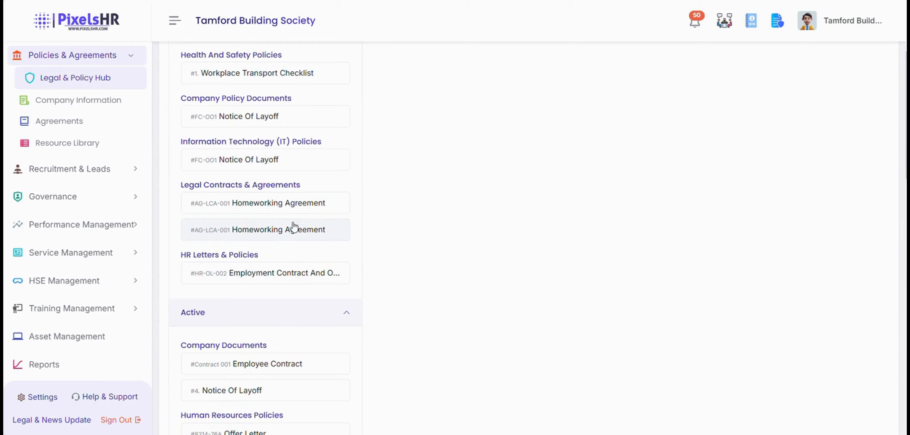
Open the Employment Contract and Offer Letter draft and scroll through its pages.
{"action": "left_click", "coordinate": [302, 280]}
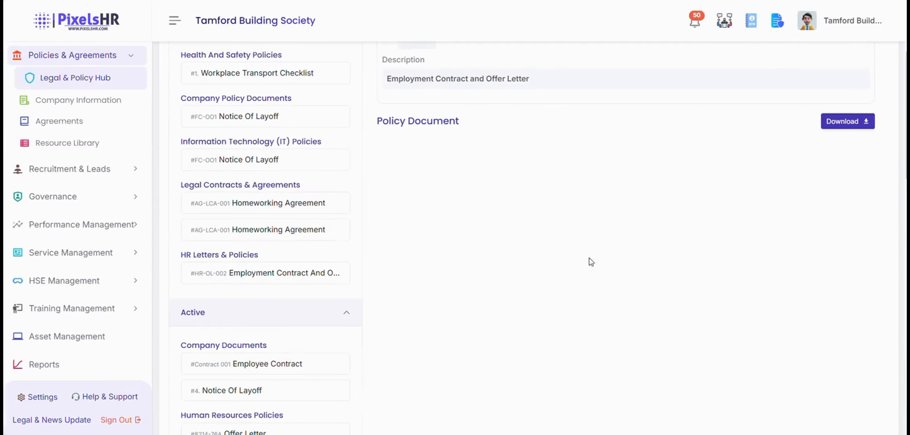
{"action": "scroll", "coordinate": [563, 210], "scroll_direction": "down", "scroll_amount": 15}
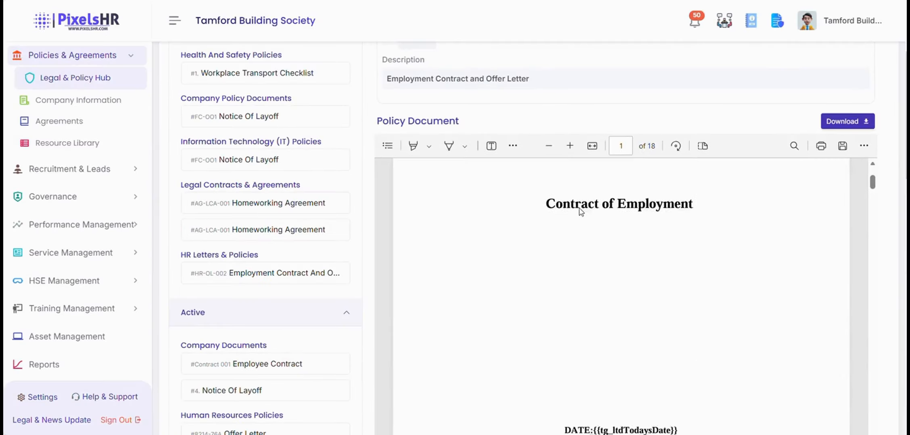
{"action": "scroll", "coordinate": [641, 141], "scroll_direction": "down", "scroll_amount": 4}
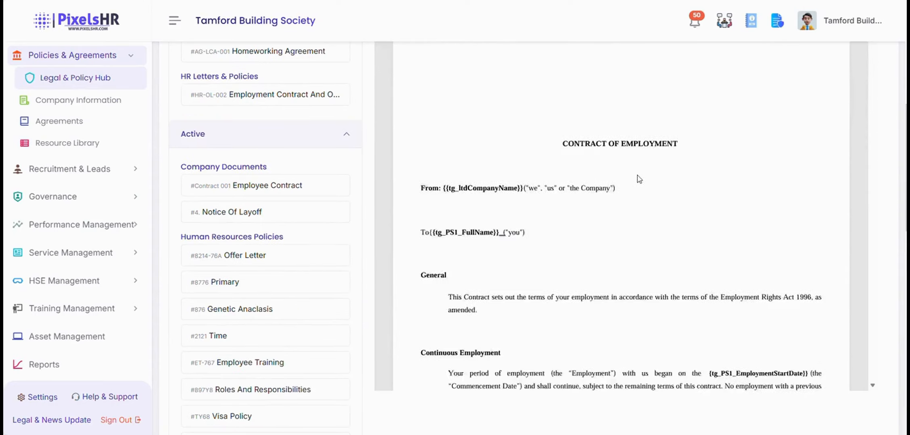
{"action": "scroll", "coordinate": [635, 179], "scroll_direction": "up", "scroll_amount": 10}
{"action": "scroll", "coordinate": [633, 181], "scroll_direction": "up", "scroll_amount": 5}
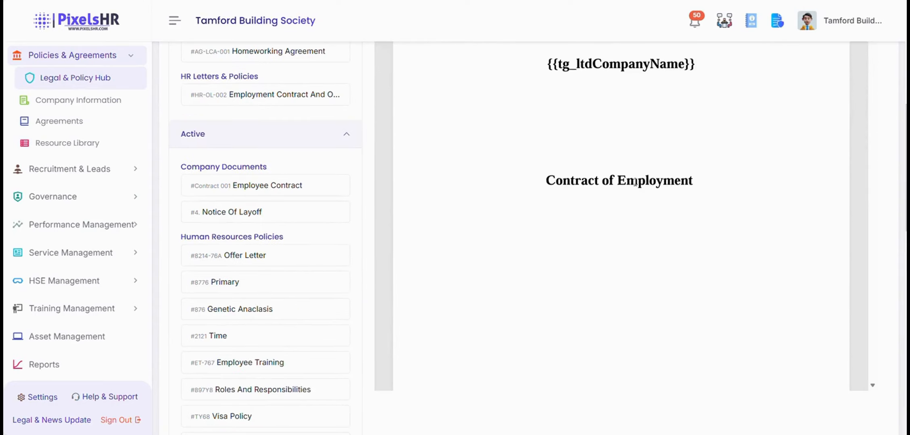
{"action": "scroll", "coordinate": [875, 216], "scroll_direction": "up", "scroll_amount": 7}
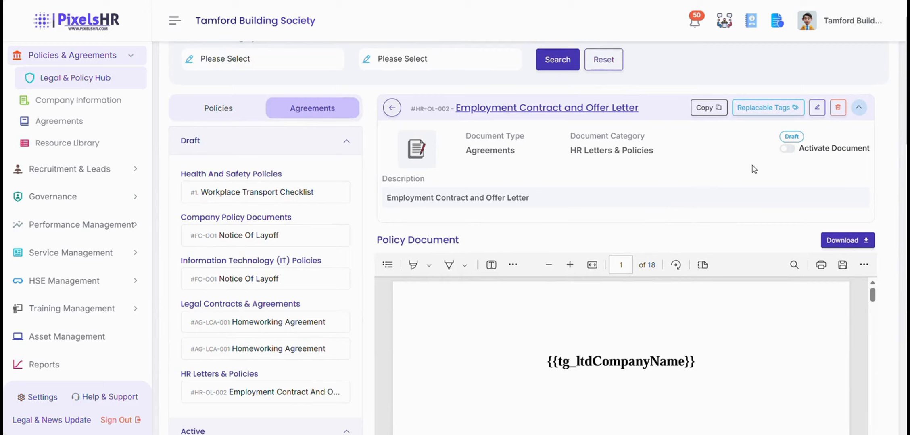
Switch the Employment Contract and Offer Letter to active, confirming YES, then go to Agreements.
{"action": "left_click", "coordinate": [786, 150]}
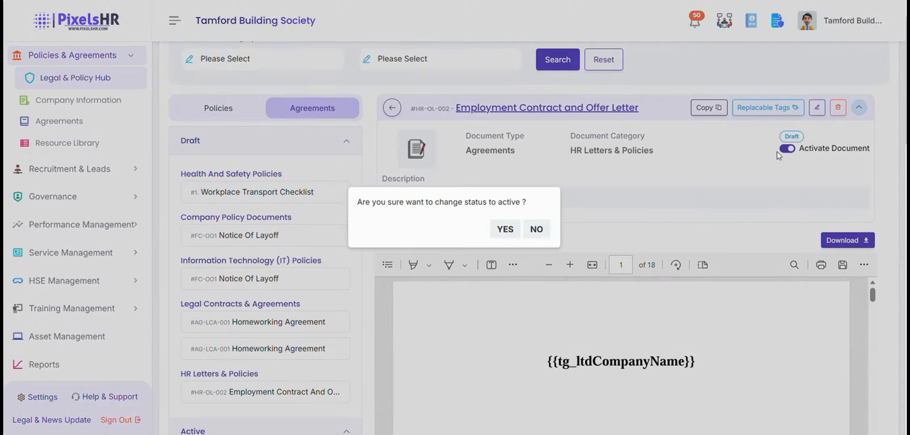
{"action": "left_click", "coordinate": [503, 229]}
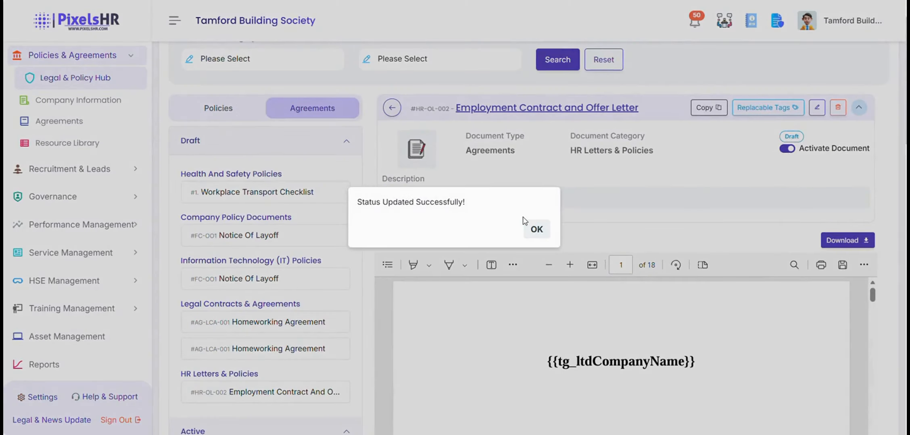
{"action": "left_click", "coordinate": [536, 235]}
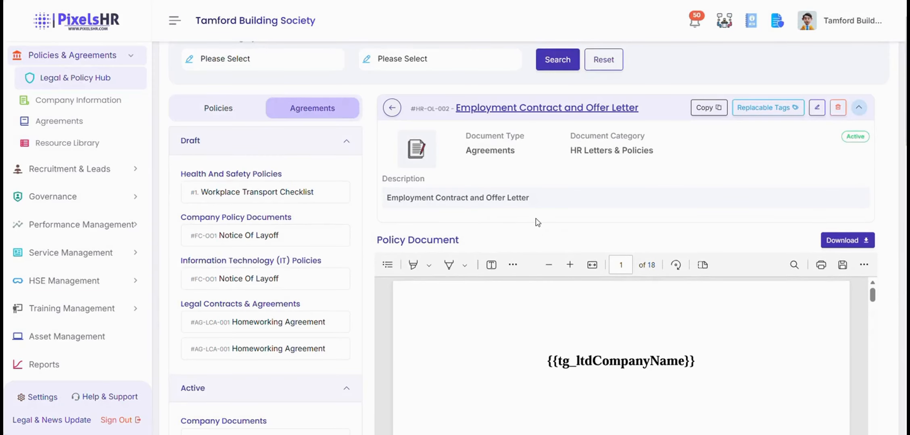
{"action": "left_click", "coordinate": [71, 128]}
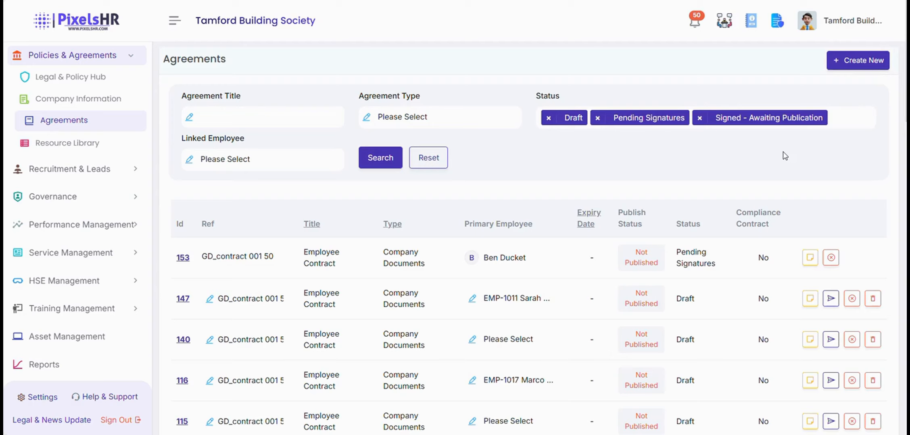
Create a new agreement from the HR-OL-002 Employment Contract And Offer Letter library card.
{"action": "left_click", "coordinate": [854, 62]}
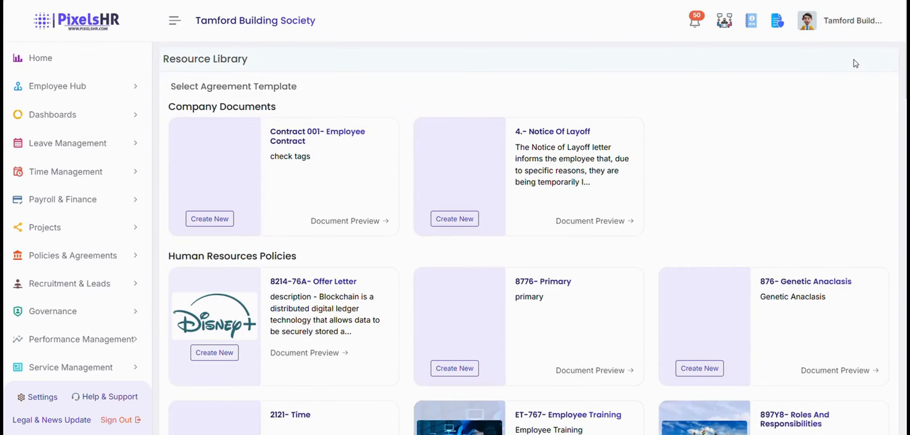
{"action": "scroll", "coordinate": [789, 114], "scroll_direction": "down", "scroll_amount": 1}
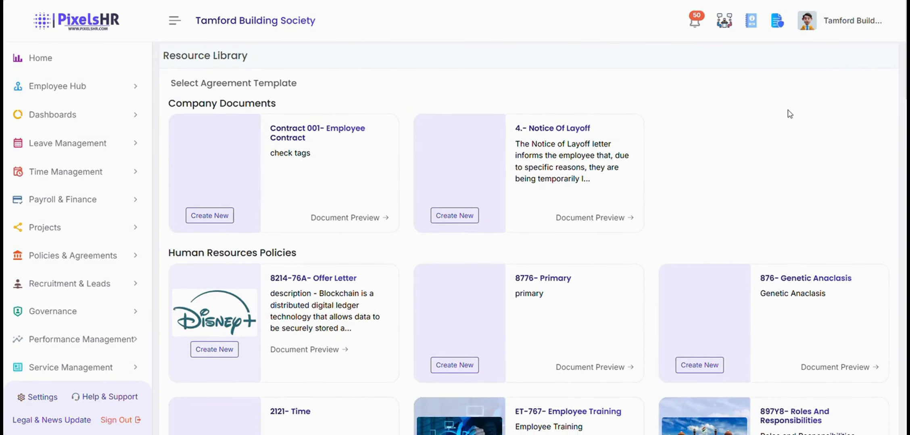
{"action": "scroll", "coordinate": [789, 114], "scroll_direction": "down", "scroll_amount": 20}
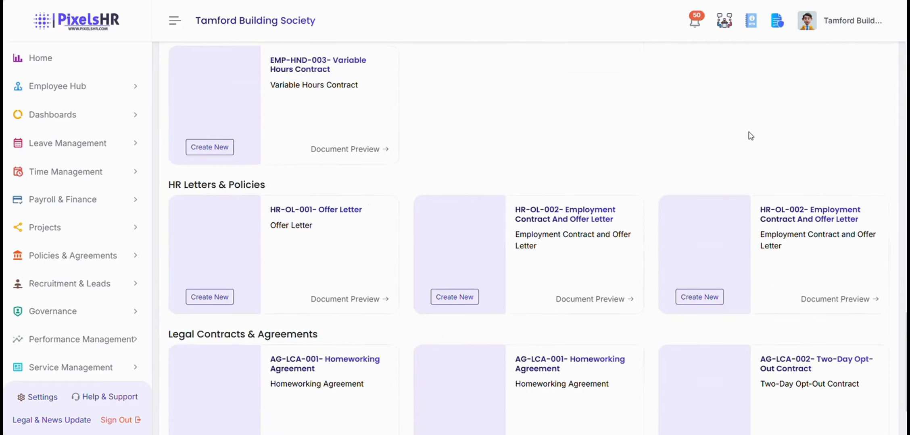
{"action": "scroll", "coordinate": [751, 137], "scroll_direction": "down", "scroll_amount": 2}
{"action": "scroll", "coordinate": [708, 171], "scroll_direction": "up", "scroll_amount": 2}
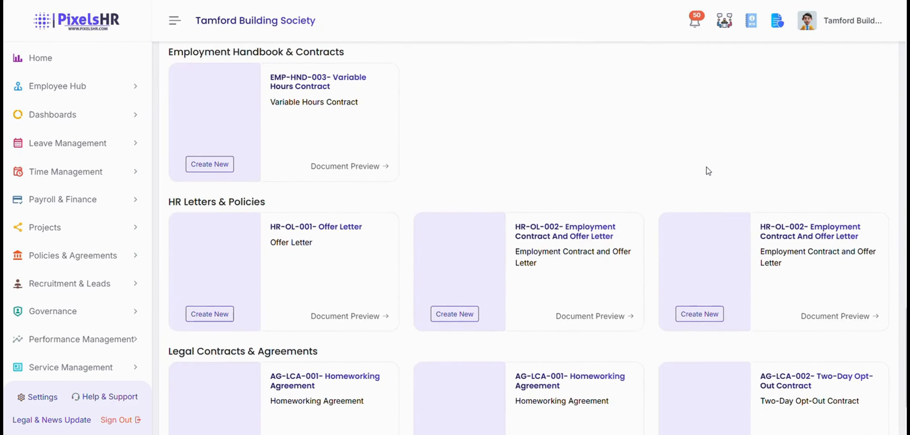
{"action": "left_click", "coordinate": [463, 316]}
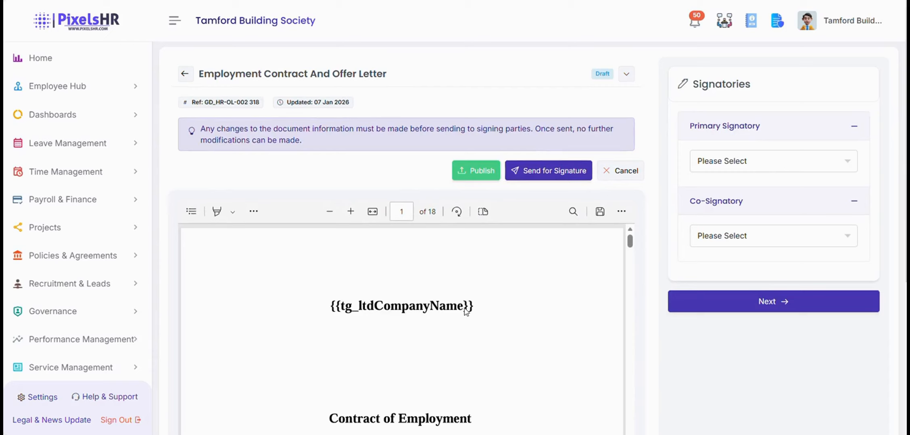
Choose EMP-1001 as the contract's primary signatory and continue.
{"action": "left_click", "coordinate": [765, 161]}
{"action": "scroll", "coordinate": [753, 278], "scroll_direction": "down", "scroll_amount": 1}
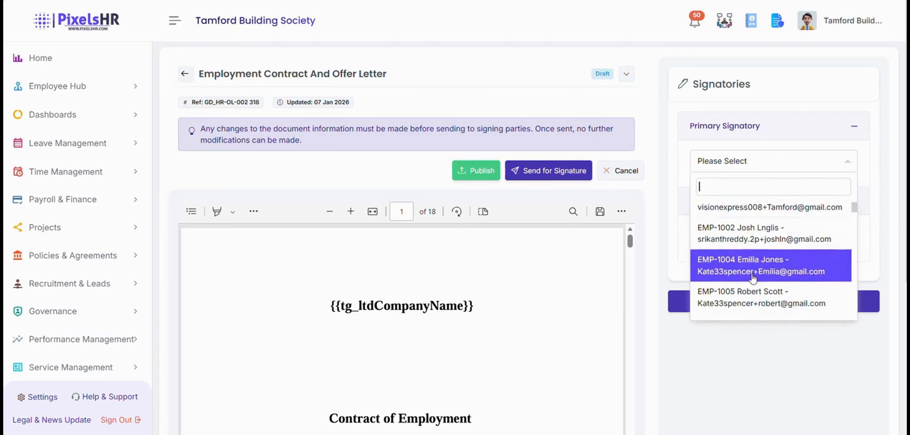
{"action": "scroll", "coordinate": [752, 278], "scroll_direction": "down", "scroll_amount": 4}
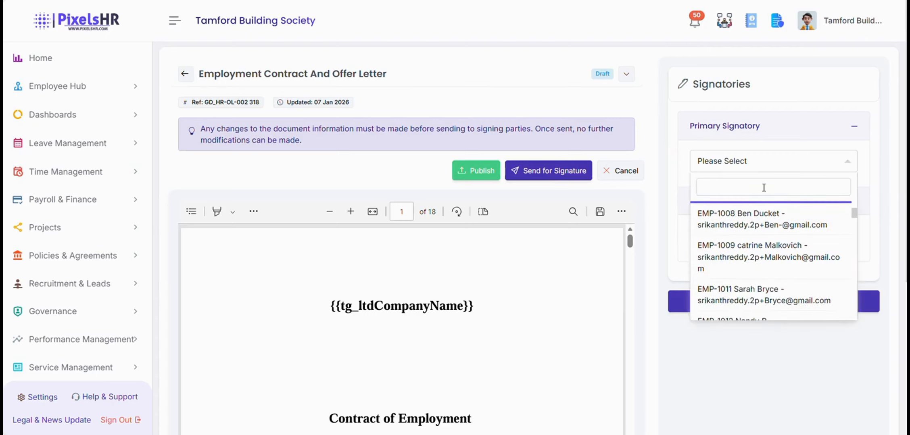
{"action": "scroll", "coordinate": [757, 262], "scroll_direction": "up", "scroll_amount": 5}
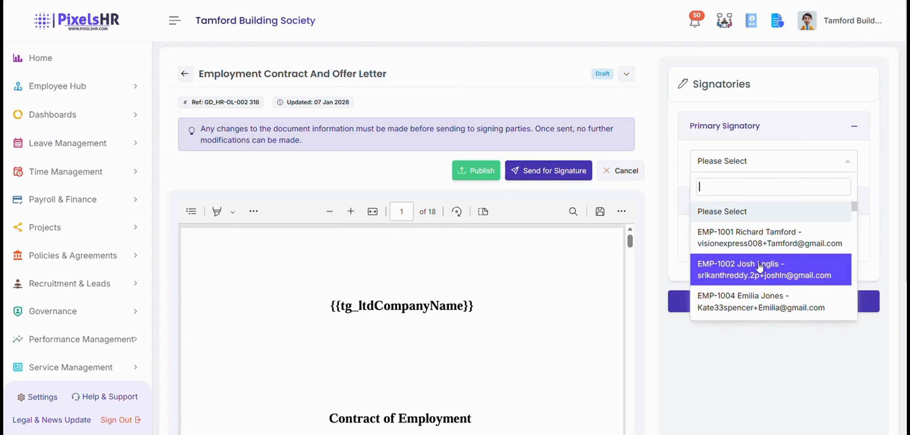
{"action": "left_click", "coordinate": [765, 244]}
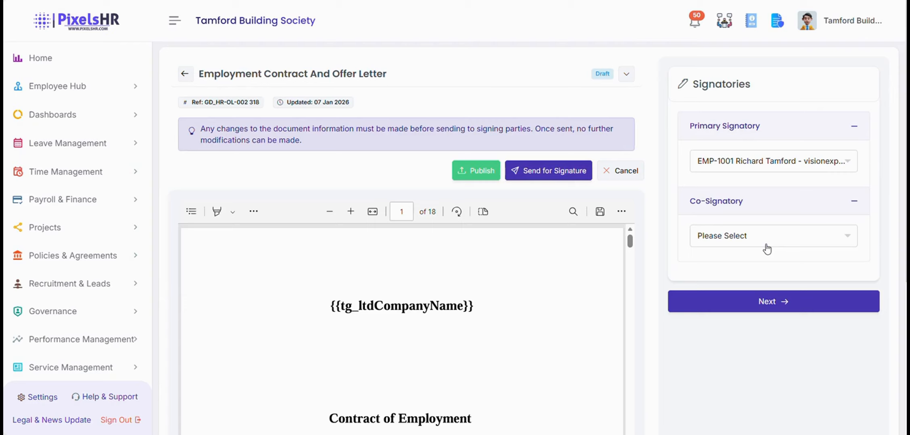
{"action": "left_click", "coordinate": [778, 302]}
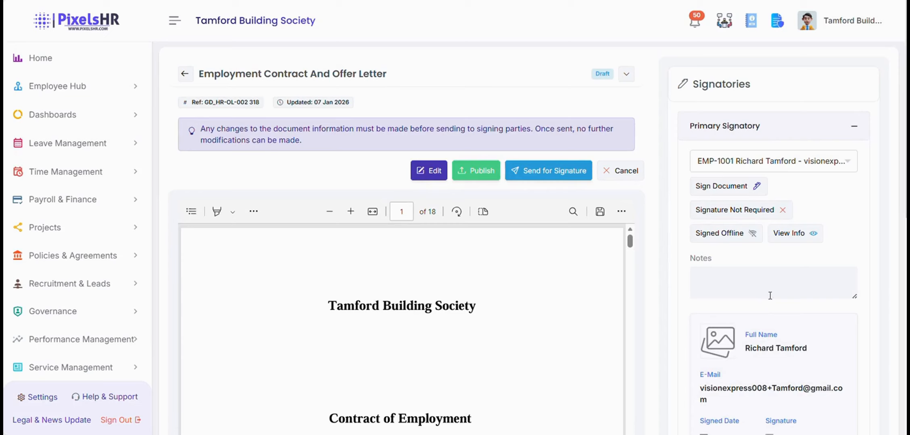
Email the contract to the primary signatory for signature and acknowledge the confirmation.
{"action": "left_click", "coordinate": [543, 172]}
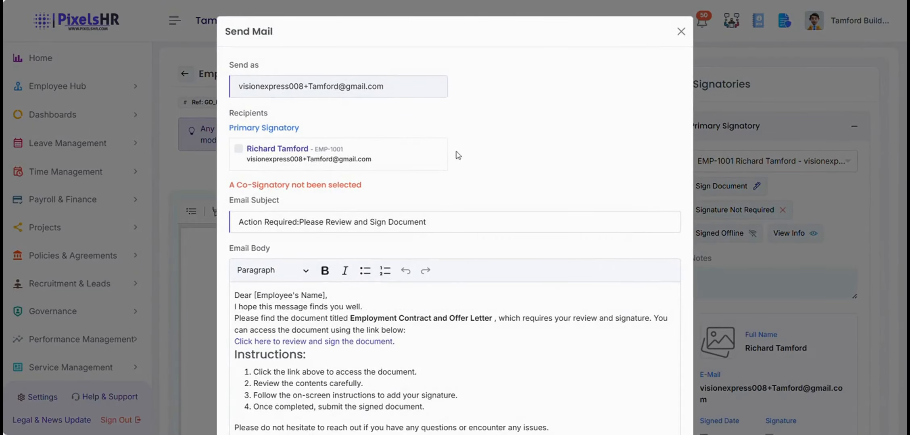
{"action": "left_click", "coordinate": [239, 148]}
{"action": "scroll", "coordinate": [468, 159], "scroll_direction": "down", "scroll_amount": 3}
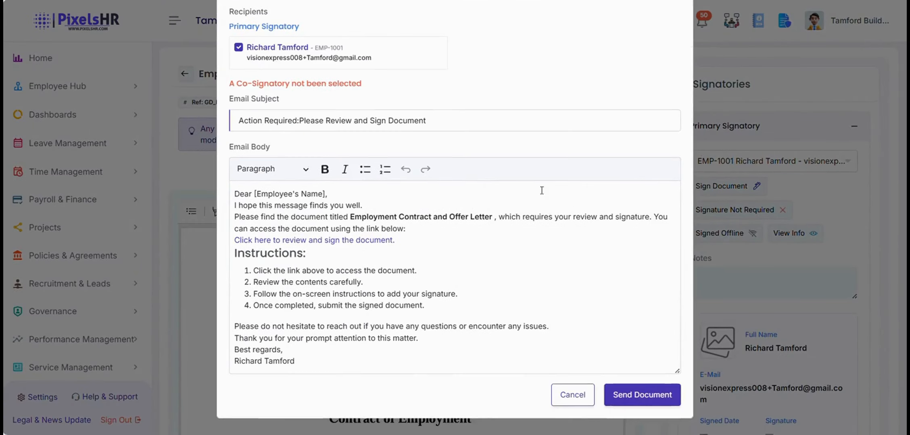
{"action": "left_click", "coordinate": [654, 395]}
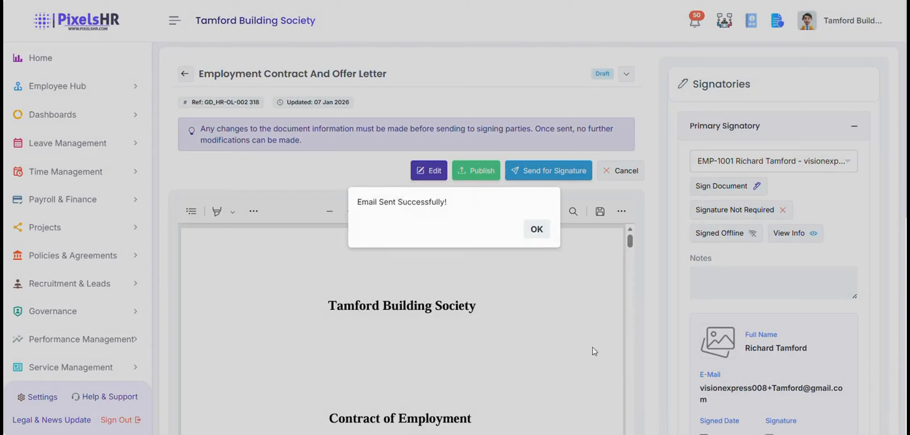
{"action": "left_click", "coordinate": [530, 233]}
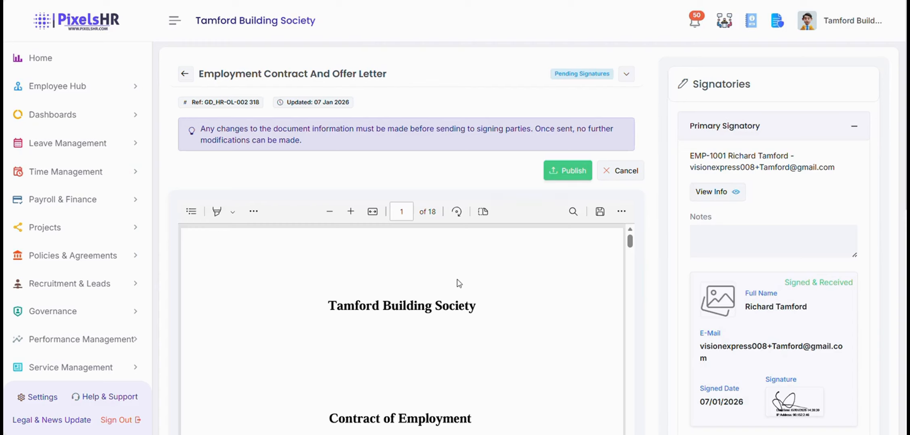
{"action": "left_click", "coordinate": [131, 257]}
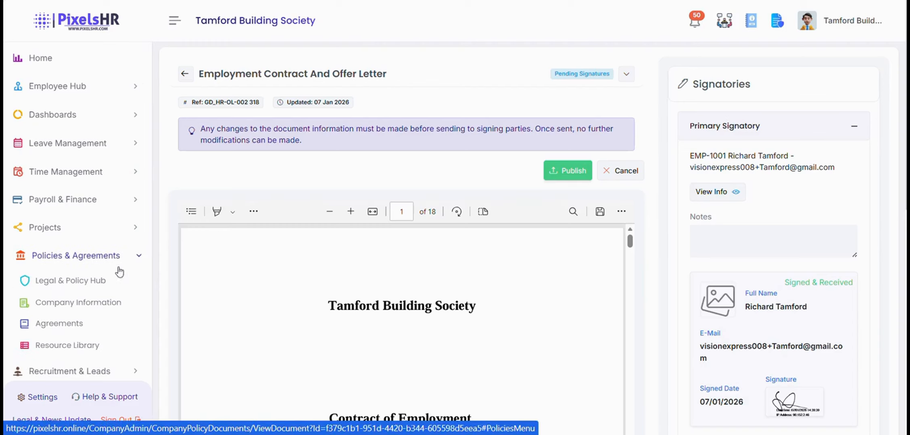
Publish Offer Letter agreement Id 76 from the Agreements list and confirm it.
{"action": "left_click", "coordinate": [81, 329]}
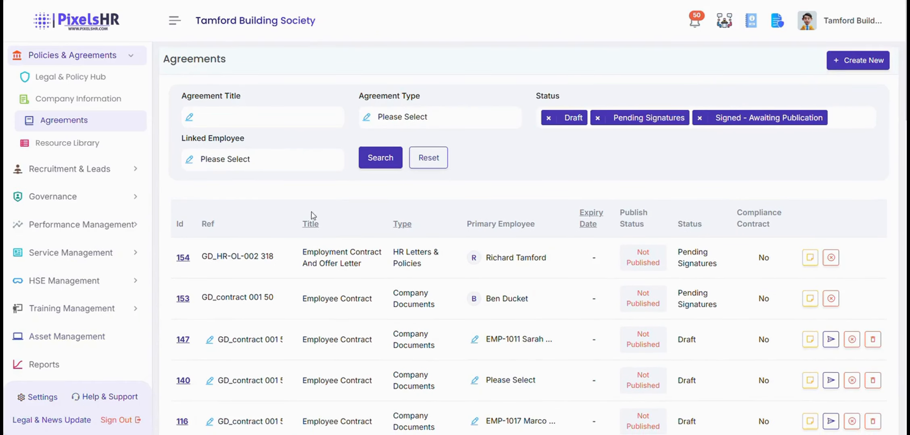
{"action": "scroll", "coordinate": [313, 215], "scroll_direction": "down", "scroll_amount": 3}
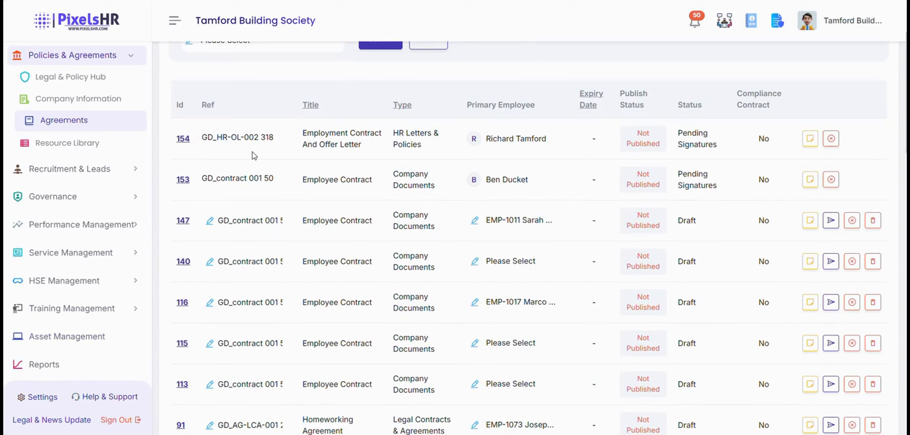
{"action": "scroll", "coordinate": [564, 273], "scroll_direction": "down", "scroll_amount": 6}
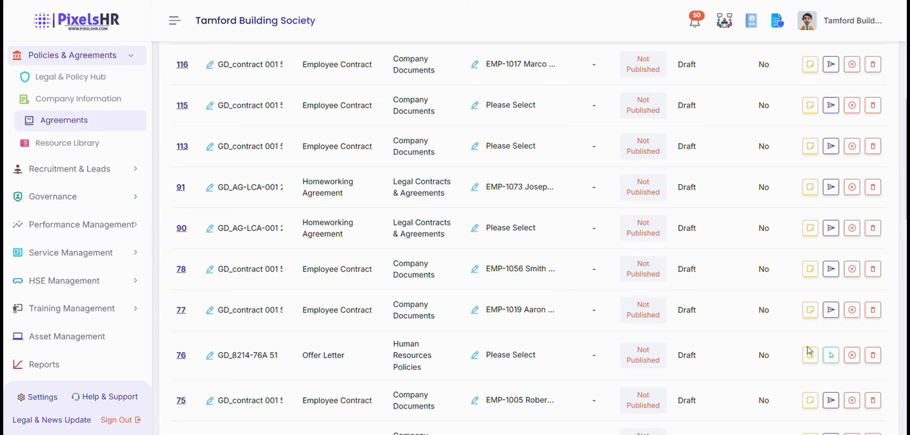
{"action": "left_click", "coordinate": [831, 356]}
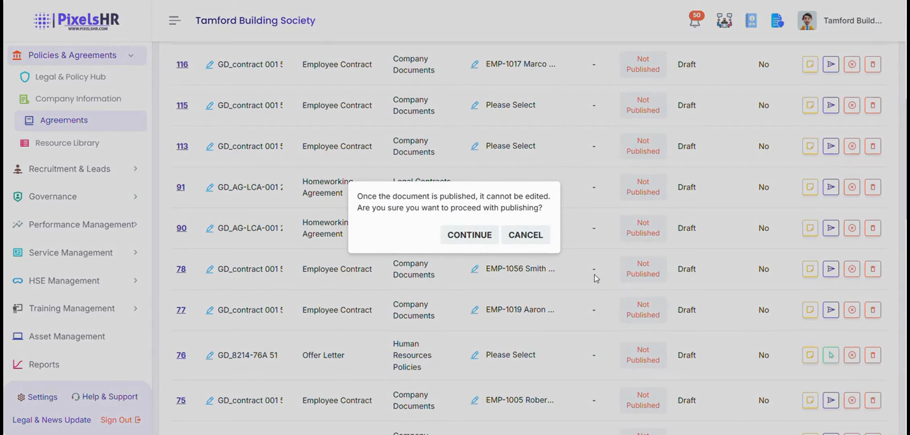
{"action": "left_click", "coordinate": [464, 242]}
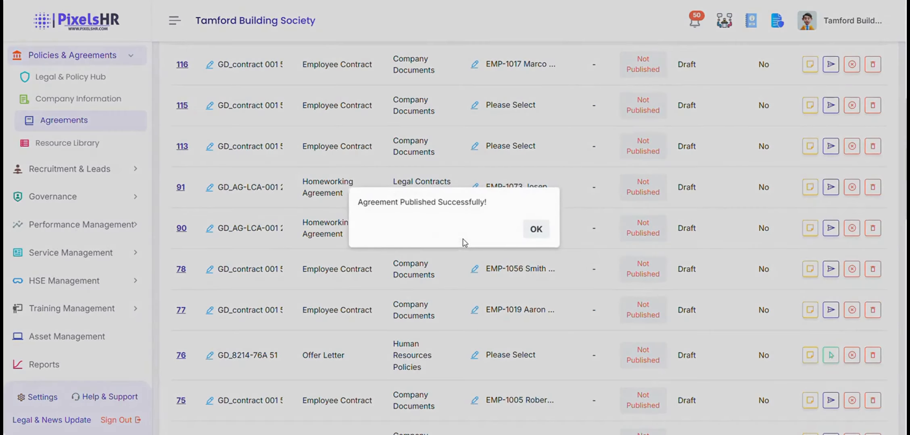
{"action": "left_click", "coordinate": [535, 229]}
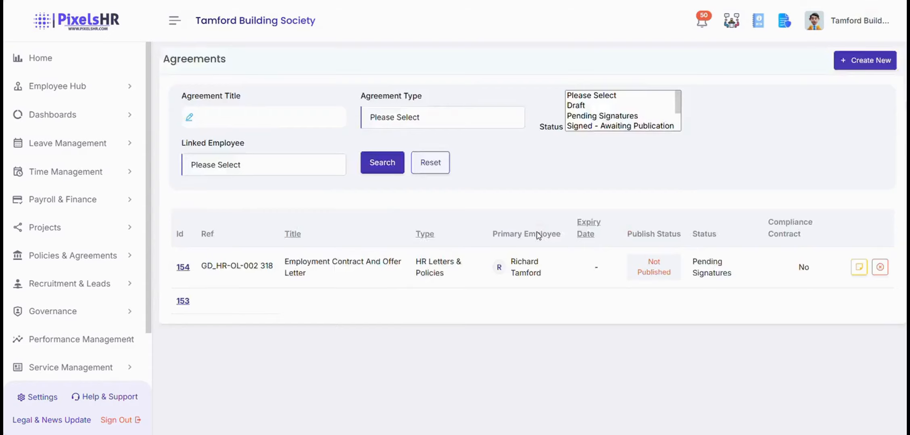
Open the Leaves card under Leave Reports on the Reports page.
{"action": "scroll", "coordinate": [537, 236], "scroll_direction": "up", "scroll_amount": 10}
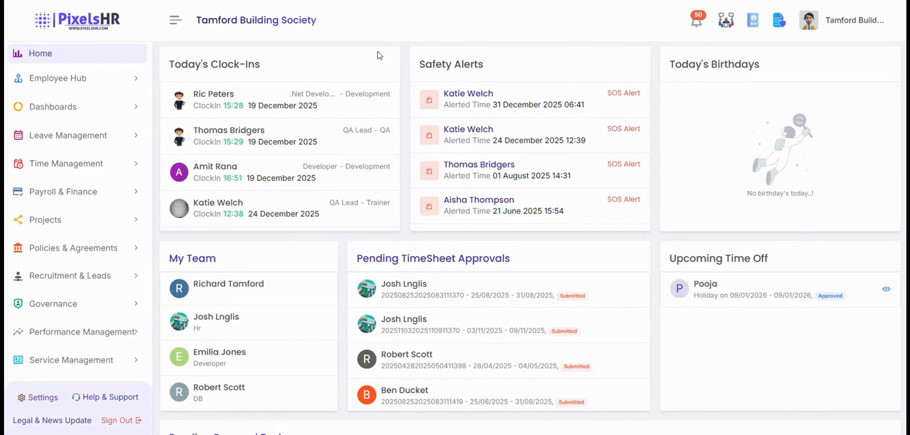
{"action": "scroll", "coordinate": [56, 138], "scroll_direction": "down", "scroll_amount": 8}
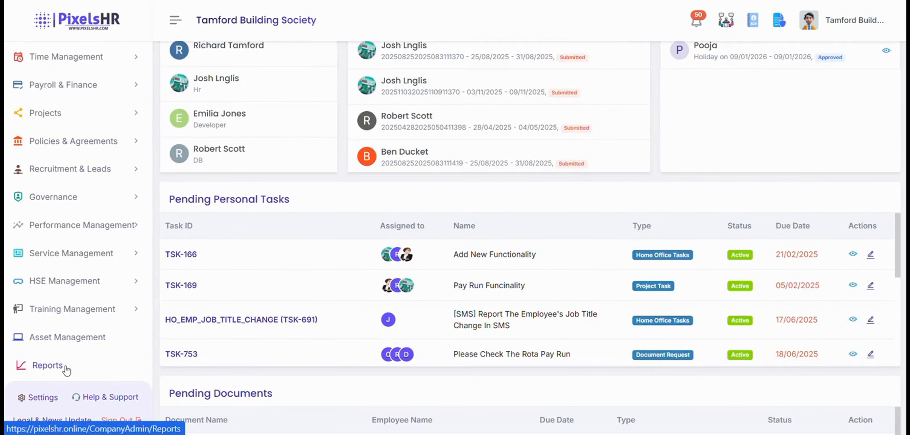
{"action": "left_click", "coordinate": [47, 366]}
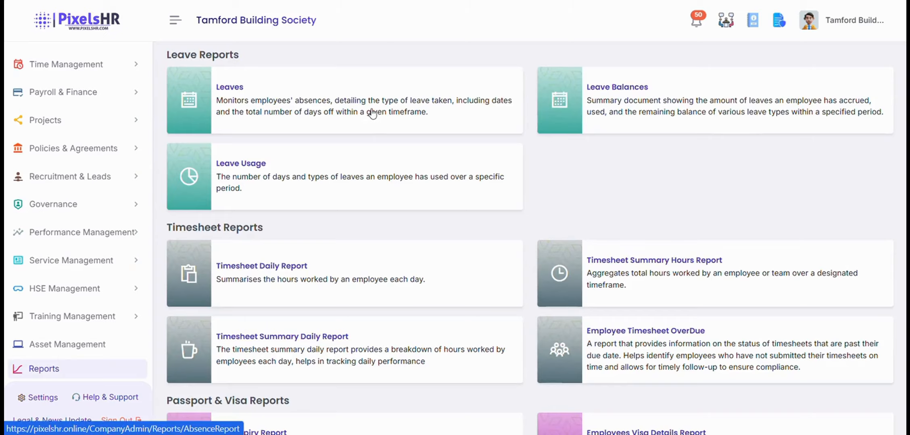
{"action": "scroll", "coordinate": [370, 116], "scroll_direction": "down", "scroll_amount": 5}
{"action": "scroll", "coordinate": [367, 115], "scroll_direction": "down", "scroll_amount": 3}
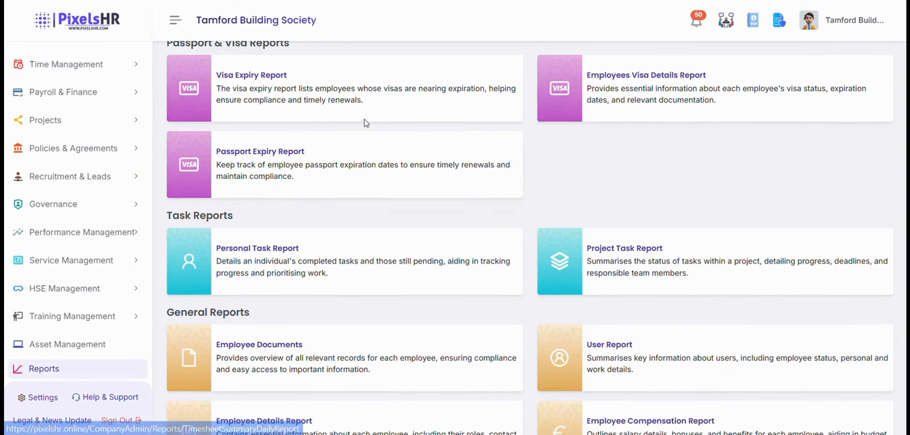
{"action": "scroll", "coordinate": [366, 123], "scroll_direction": "up", "scroll_amount": 8}
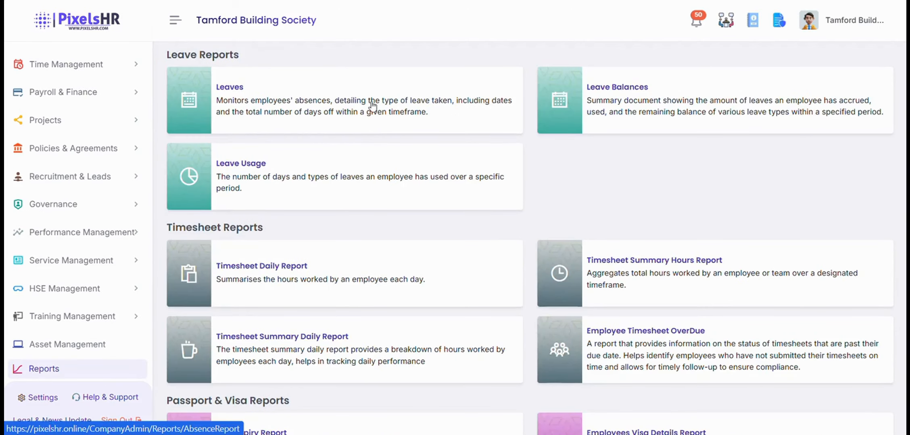
{"action": "left_click", "coordinate": [372, 106]}
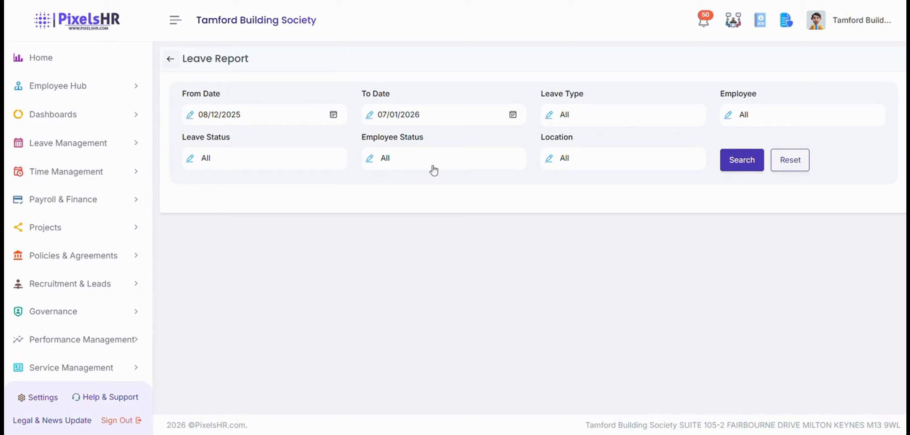
Search the leave report from 01/08/2025 to 07/01/2026.
{"action": "left_click", "coordinate": [336, 116]}
{"action": "left_click", "coordinate": [278, 141]}
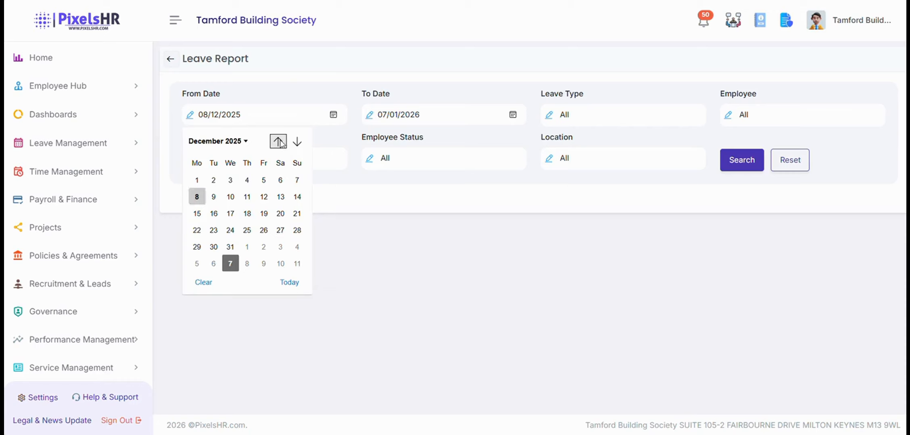
{"action": "left_click", "coordinate": [278, 141]}
{"action": "left_click", "coordinate": [278, 141]}
{"action": "left_click", "coordinate": [278, 141]}
{"action": "left_click", "coordinate": [263, 180]}
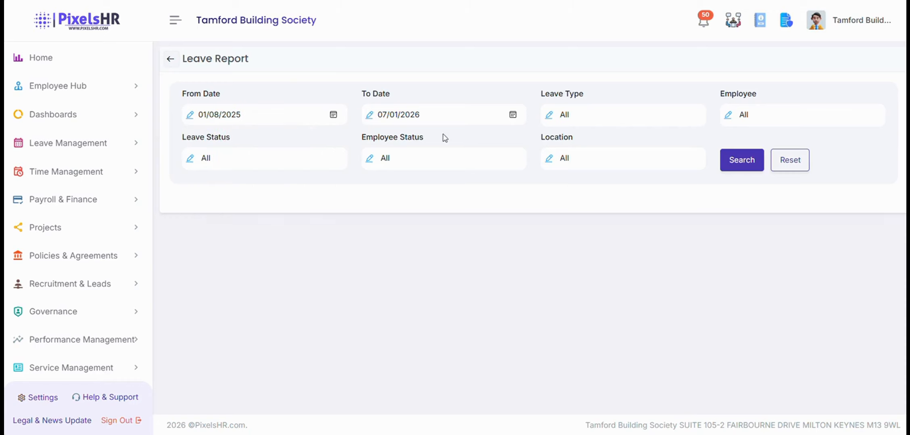
{"action": "left_click", "coordinate": [513, 116]}
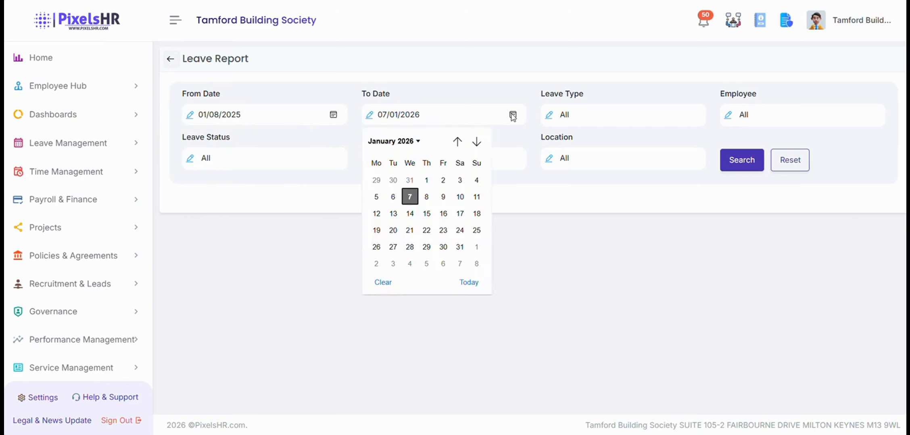
{"action": "left_click", "coordinate": [410, 198]}
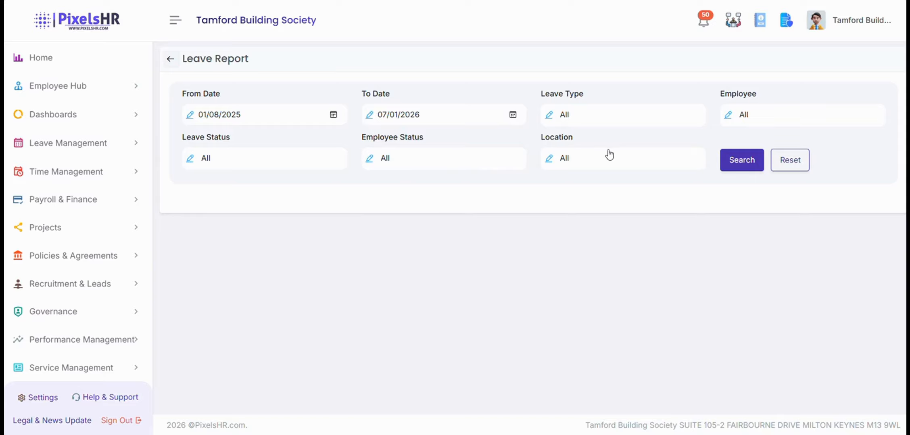
{"action": "left_click", "coordinate": [744, 165]}
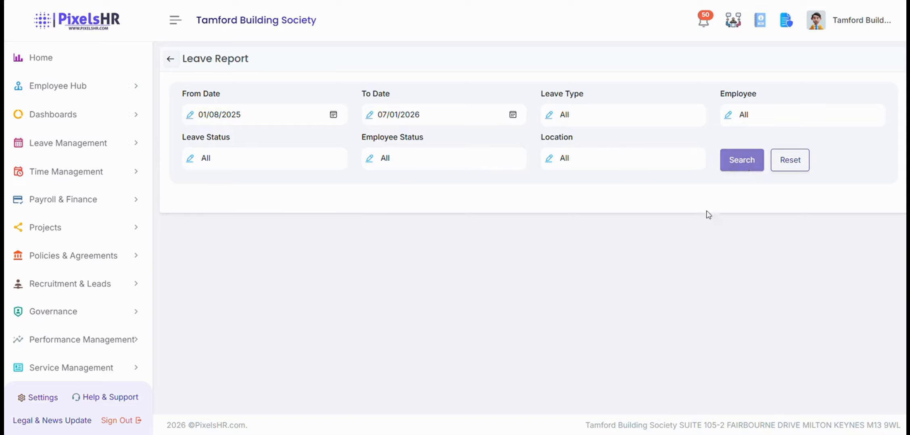
Review the leave results and export them to Excel.
{"action": "scroll", "coordinate": [455, 219], "scroll_direction": "down", "scroll_amount": 5}
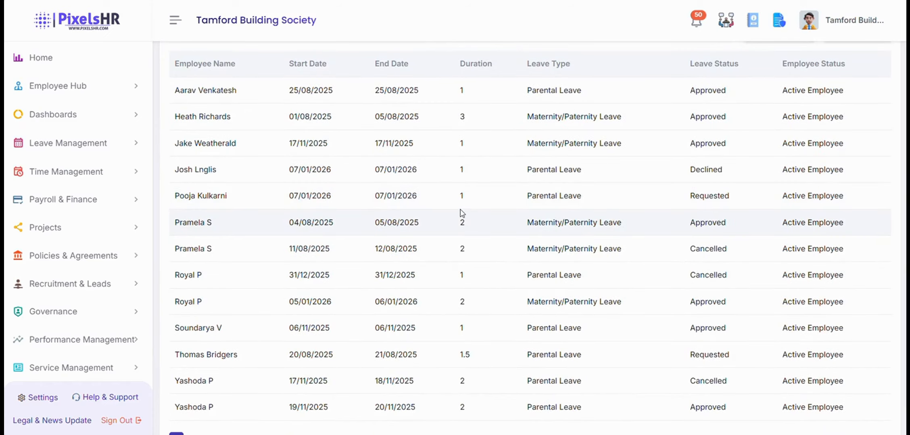
{"action": "scroll", "coordinate": [461, 214], "scroll_direction": "down", "scroll_amount": 2}
{"action": "scroll", "coordinate": [471, 226], "scroll_direction": "up", "scroll_amount": 7}
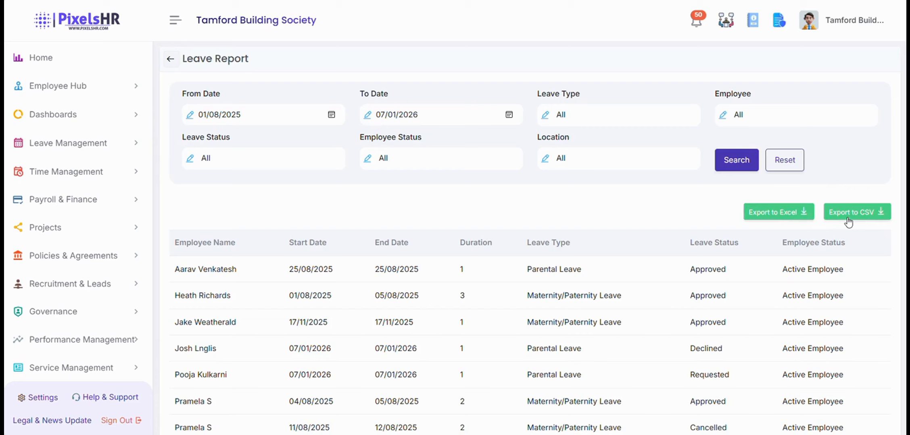
{"action": "scroll", "coordinate": [581, 206], "scroll_direction": "down", "scroll_amount": 5}
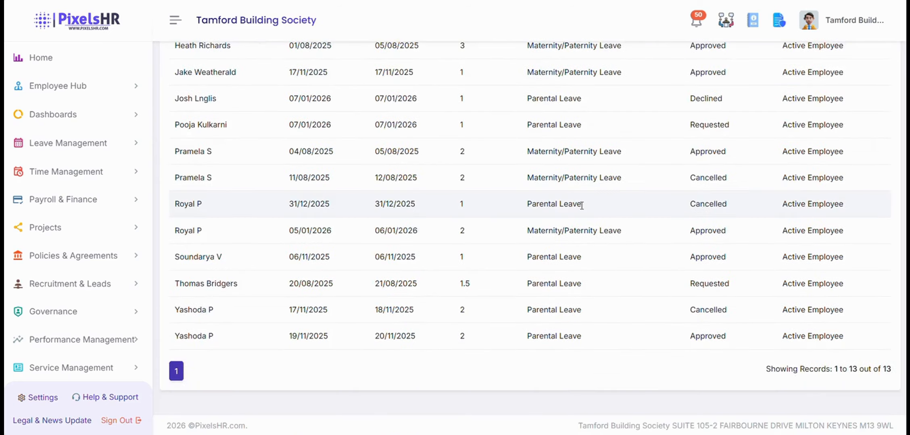
{"action": "scroll", "coordinate": [581, 206], "scroll_direction": "up", "scroll_amount": 5}
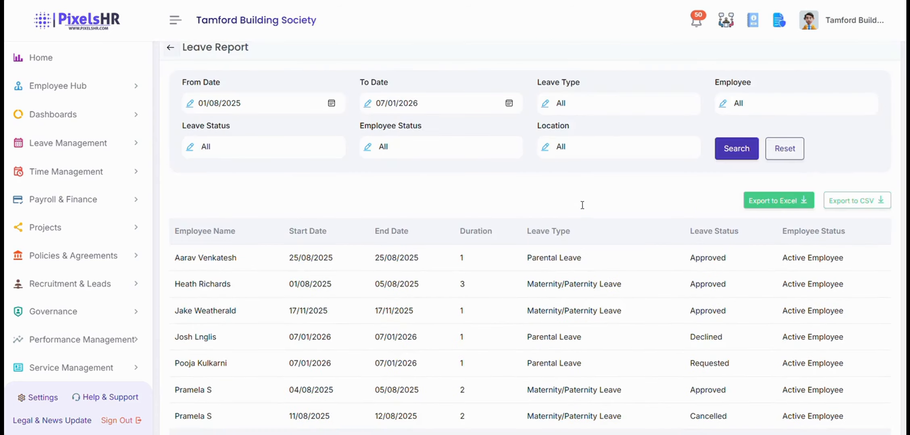
{"action": "left_click", "coordinate": [791, 207]}
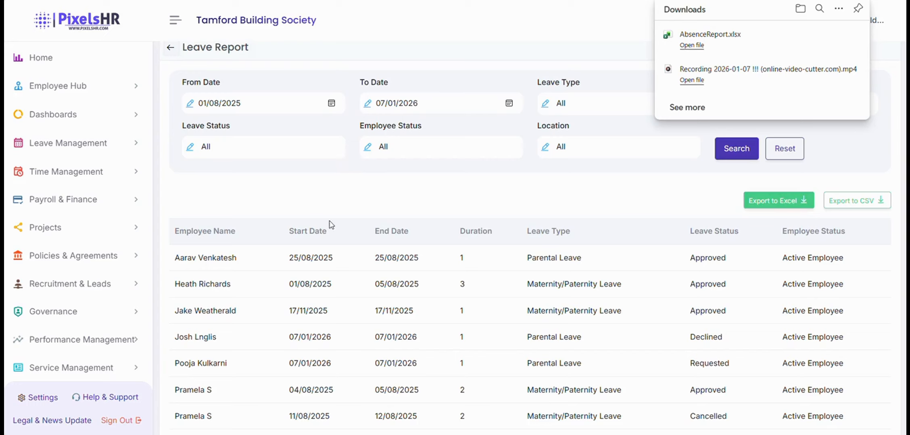
{"action": "left_click", "coordinate": [101, 87]}
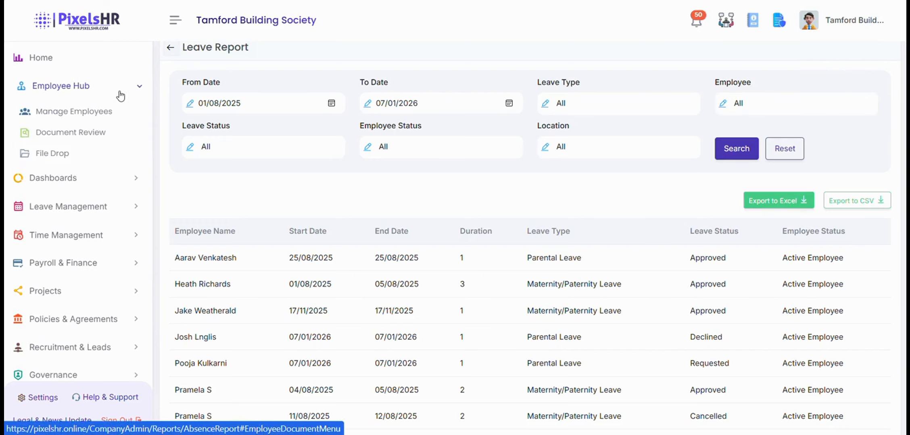
Generate the first employee's Status Report from Manage Employees and scroll through its sections.
{"action": "left_click", "coordinate": [108, 111]}
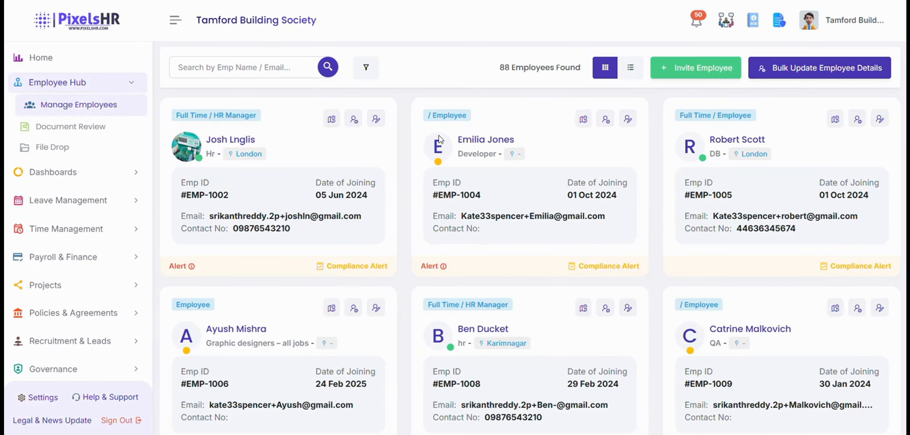
{"action": "left_click", "coordinate": [376, 120]}
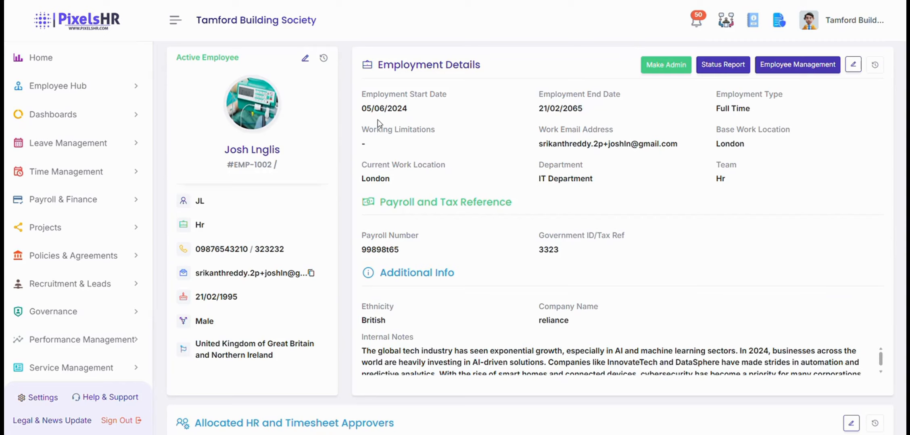
{"action": "left_click", "coordinate": [723, 70]}
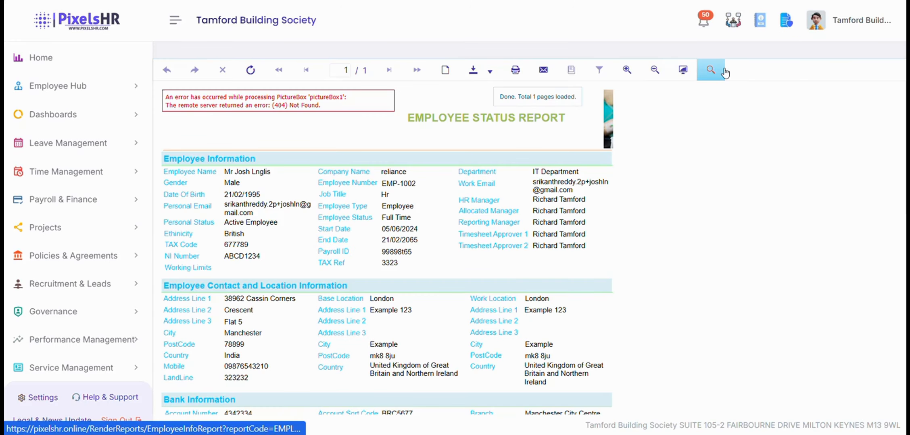
{"action": "scroll", "coordinate": [512, 180], "scroll_direction": "down", "scroll_amount": 15}
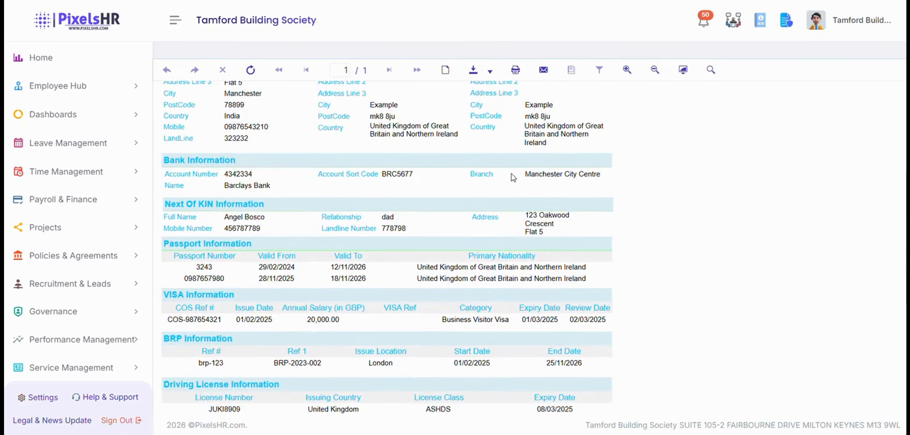
{"action": "scroll", "coordinate": [512, 181], "scroll_direction": "up", "scroll_amount": 15}
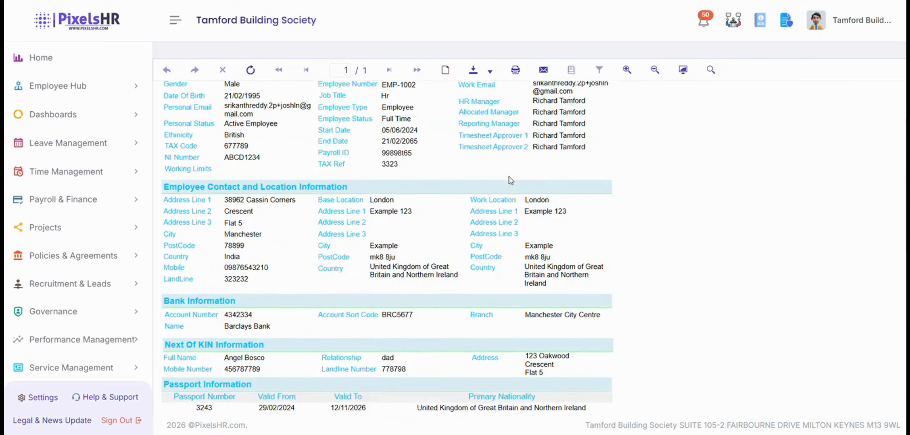
{"action": "left_click", "coordinate": [487, 72]}
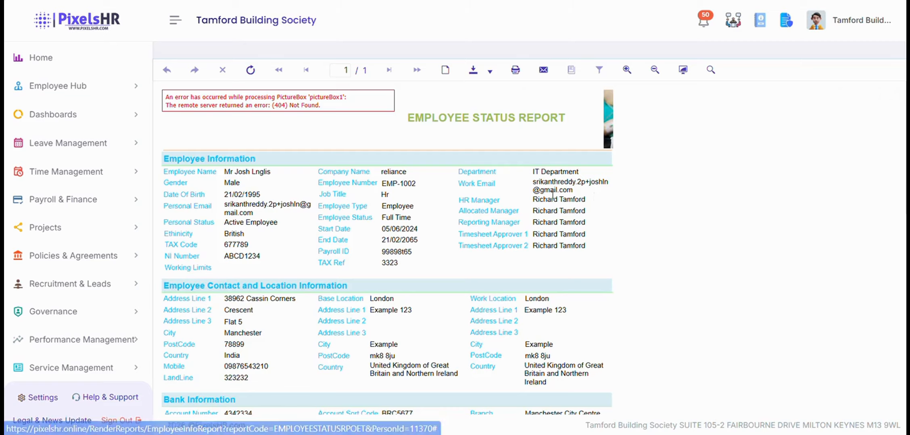
{"action": "scroll", "coordinate": [475, 175], "scroll_direction": "down", "scroll_amount": 6}
{"action": "scroll", "coordinate": [475, 175], "scroll_direction": "up", "scroll_amount": 3}
{"action": "scroll", "coordinate": [475, 175], "scroll_direction": "up", "scroll_amount": 4}
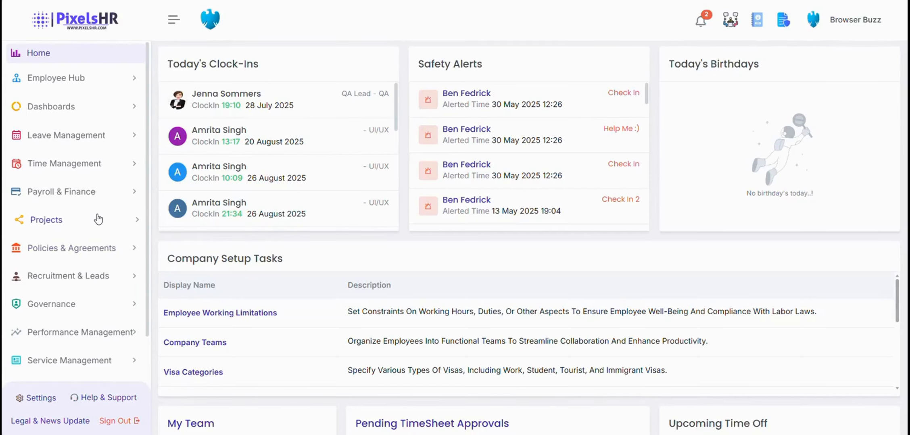
Create the Example asset, expanding purchase, network and recycling sections, with Signature Required on.
{"action": "scroll", "coordinate": [98, 218], "scroll_direction": "down", "scroll_amount": 3}
{"action": "scroll", "coordinate": [92, 221], "scroll_direction": "down", "scroll_amount": 4}
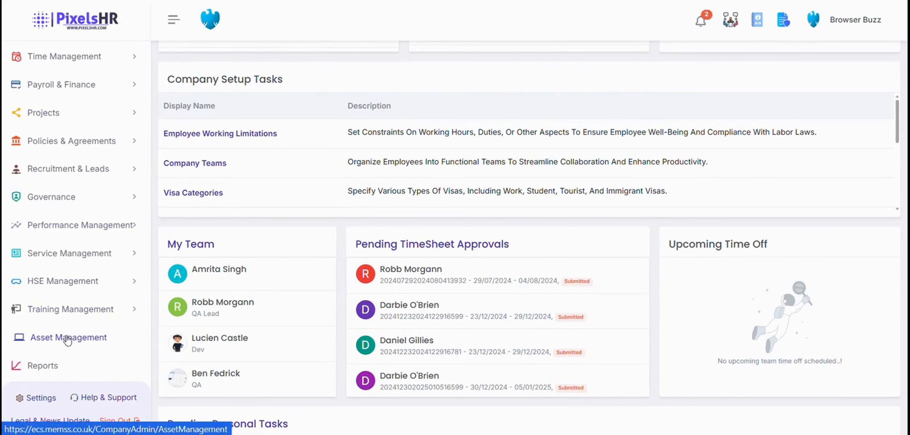
{"action": "left_click", "coordinate": [68, 341]}
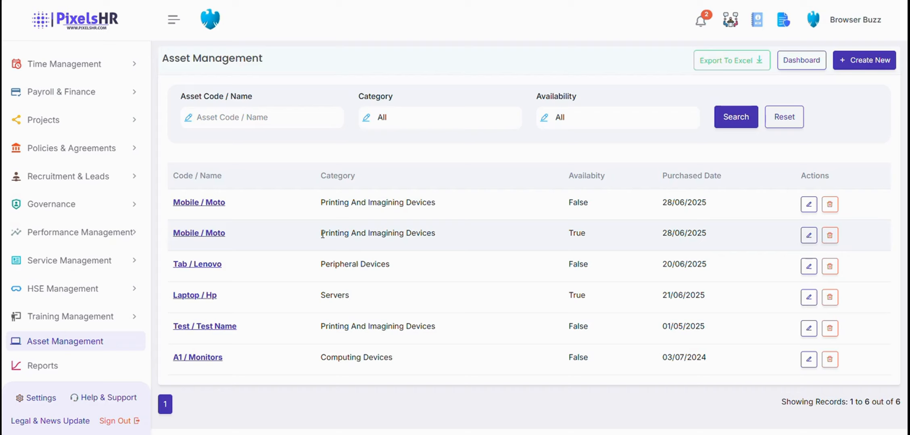
{"action": "left_click", "coordinate": [864, 68]}
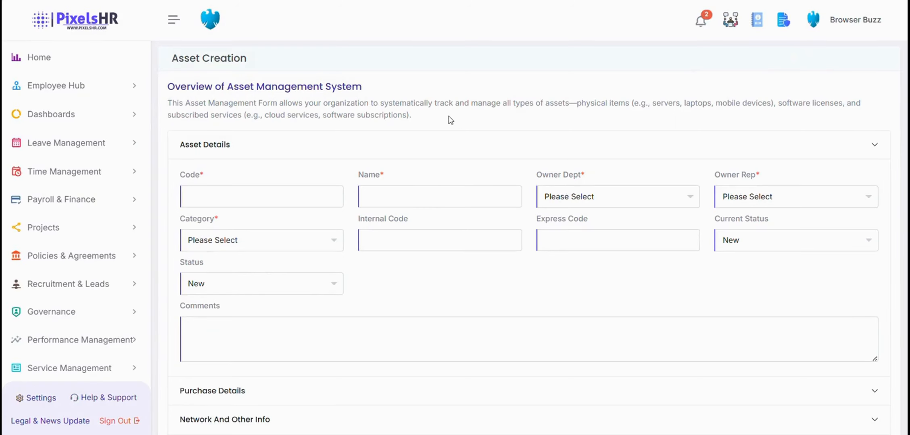
{"action": "scroll", "coordinate": [449, 120], "scroll_direction": "down", "scroll_amount": 2}
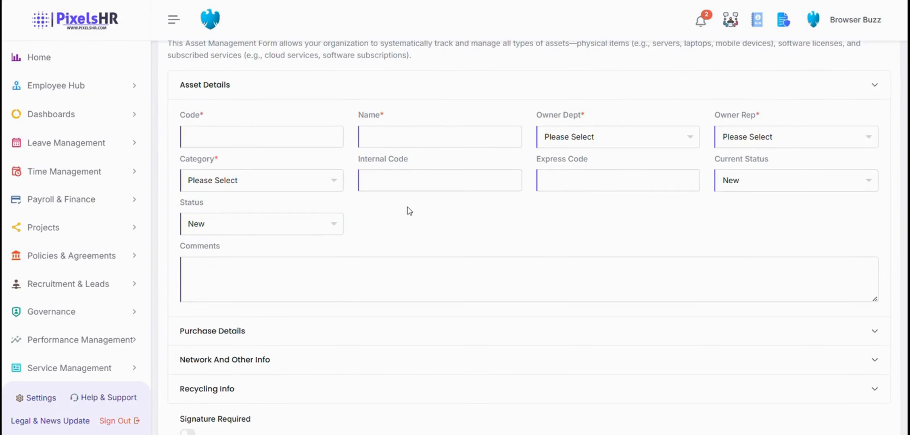
{"action": "scroll", "coordinate": [410, 210], "scroll_direction": "down", "scroll_amount": 2}
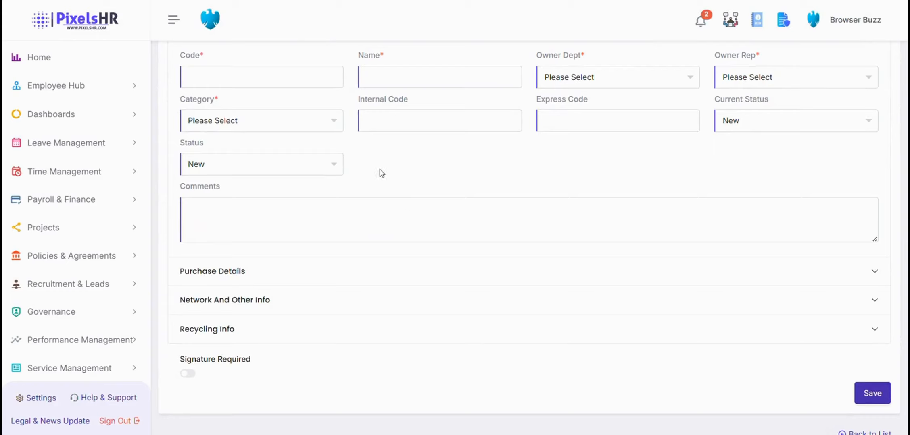
{"action": "left_click", "coordinate": [243, 267]}
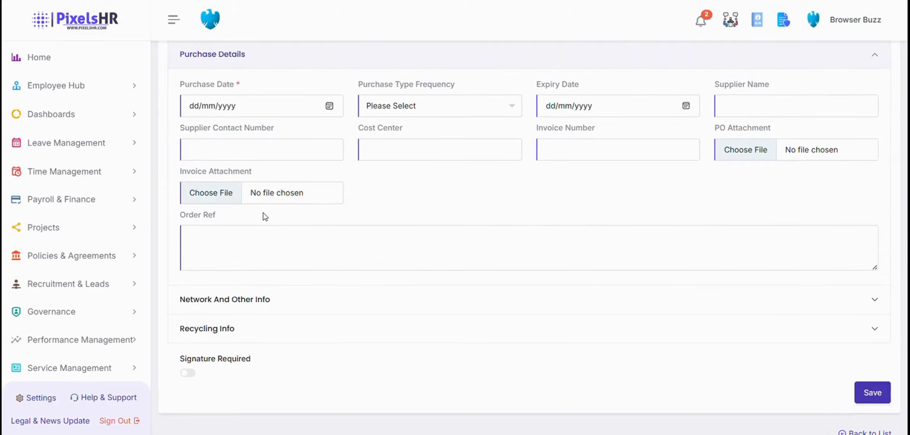
{"action": "left_click", "coordinate": [242, 303]}
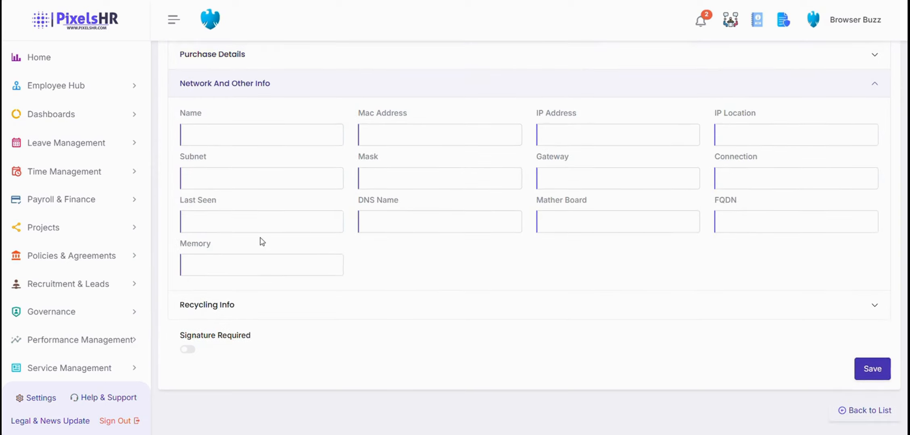
{"action": "left_click", "coordinate": [240, 311]}
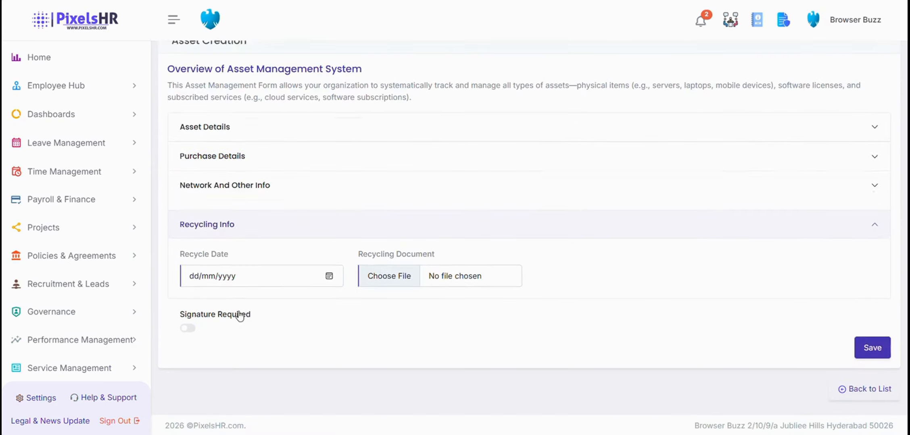
{"action": "left_click", "coordinate": [187, 328]}
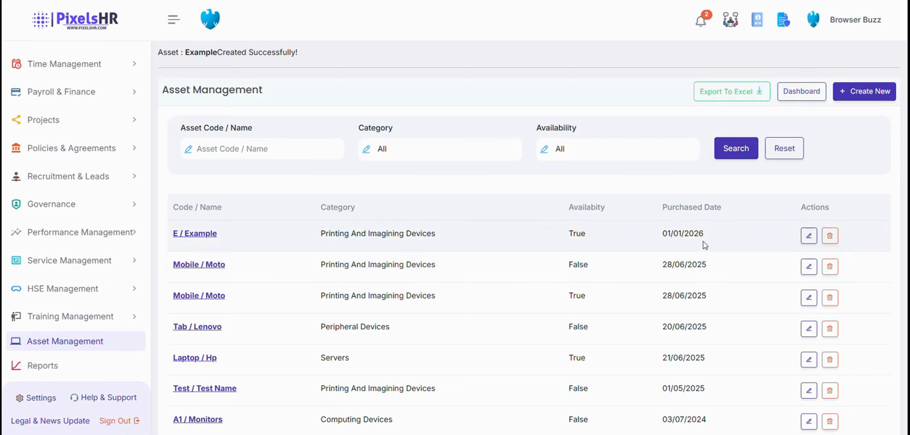
Start an allocation of the Example asset to an employee, expiring 12/03/2026.
{"action": "left_click", "coordinate": [188, 235]}
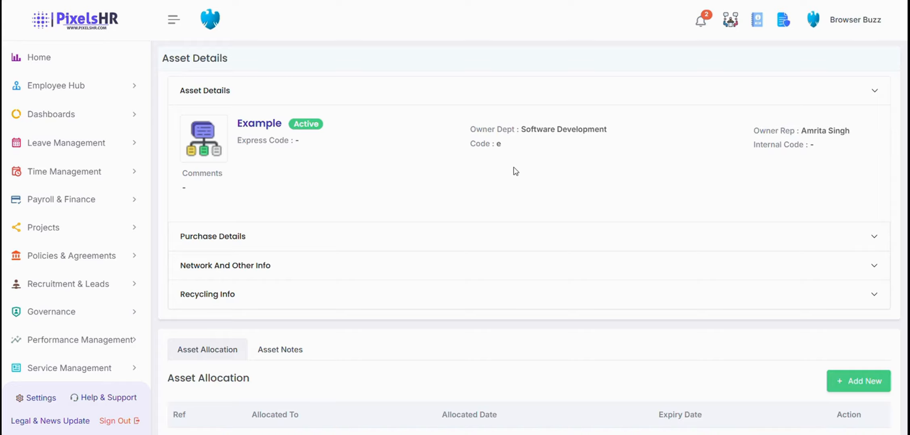
{"action": "scroll", "coordinate": [524, 193], "scroll_direction": "down", "scroll_amount": 2}
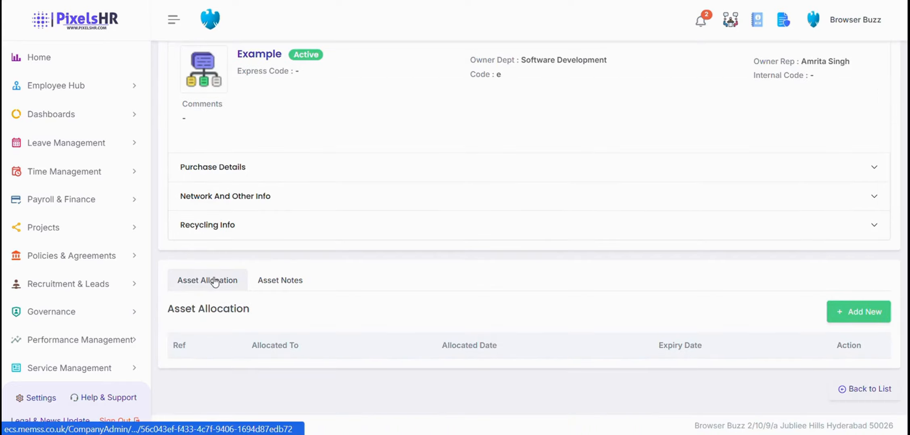
{"action": "left_click", "coordinate": [850, 318]}
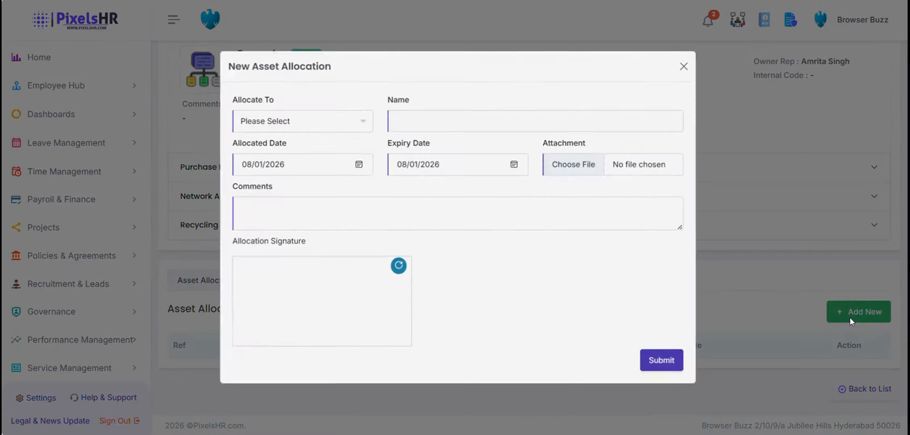
{"action": "left_click", "coordinate": [319, 122]}
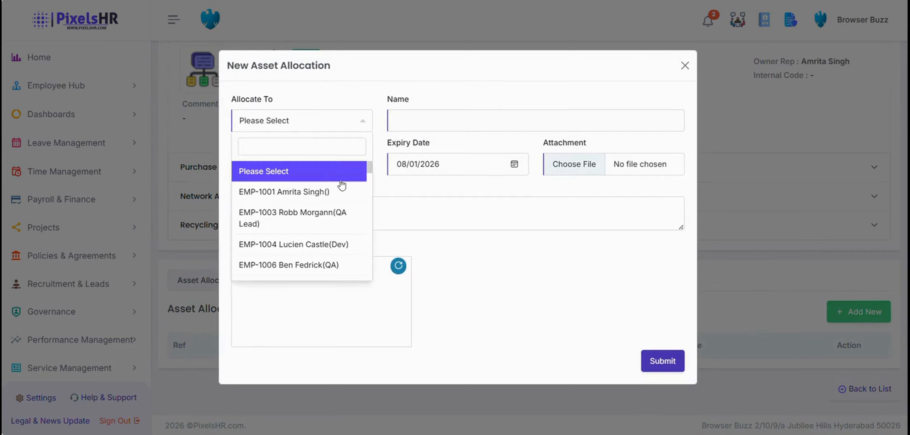
{"action": "scroll", "coordinate": [331, 200], "scroll_direction": "down", "scroll_amount": 5}
{"action": "scroll", "coordinate": [329, 198], "scroll_direction": "up", "scroll_amount": 5}
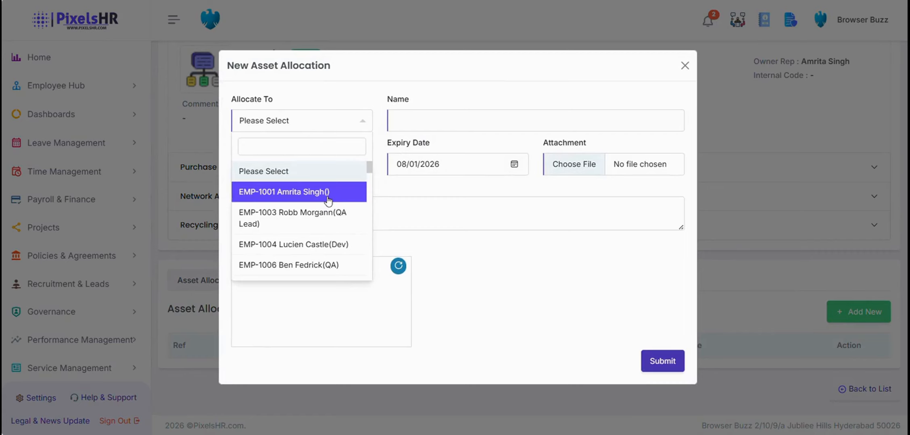
{"action": "left_click", "coordinate": [327, 200]}
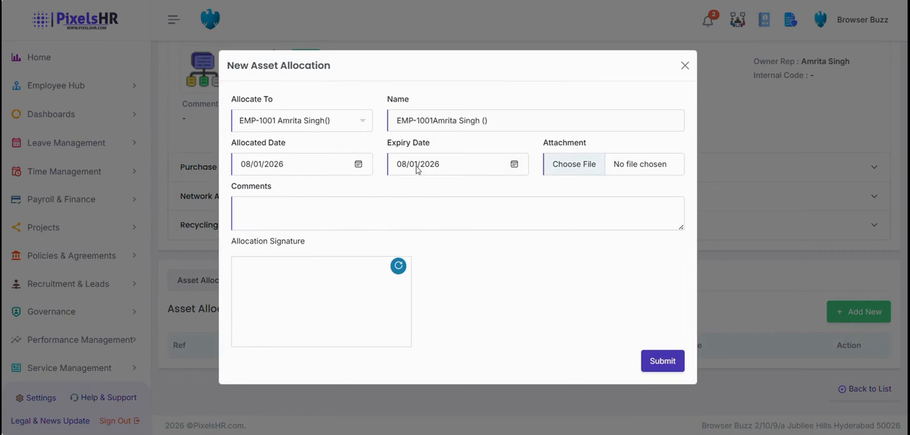
{"action": "left_click", "coordinate": [514, 165]}
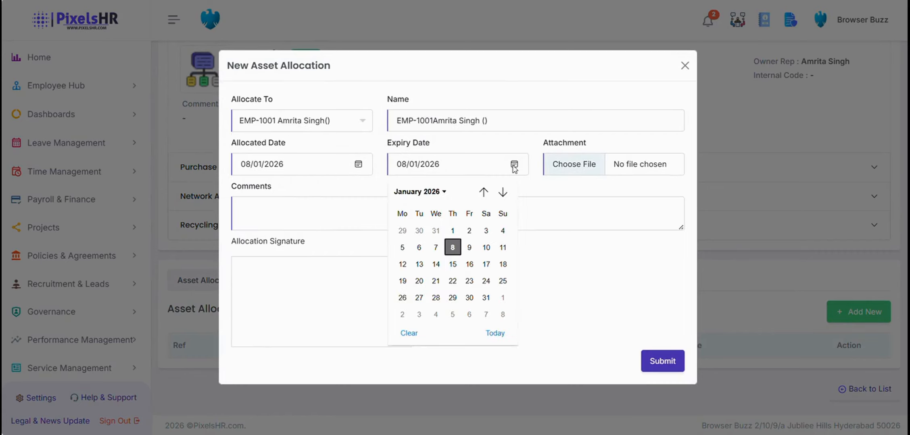
{"action": "left_click", "coordinate": [502, 193]}
{"action": "left_click", "coordinate": [502, 192]}
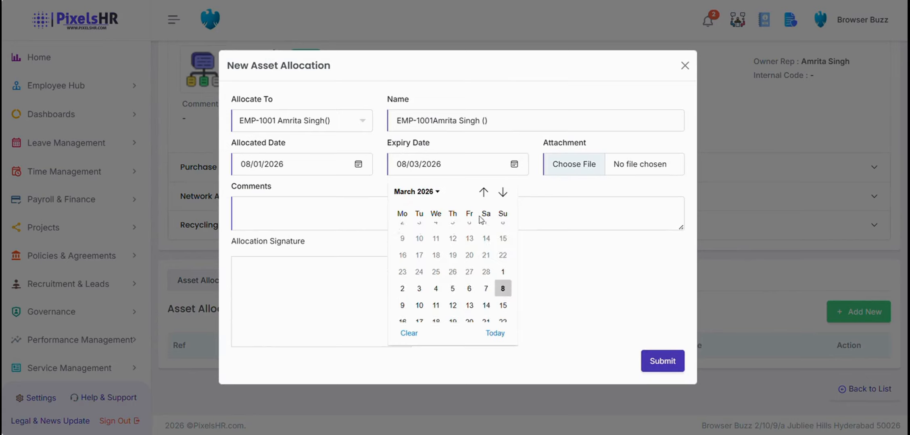
{"action": "left_click", "coordinate": [452, 264]}
Draw the allocation signature and submit the allocation.
{"action": "left_click", "coordinate": [395, 204]}
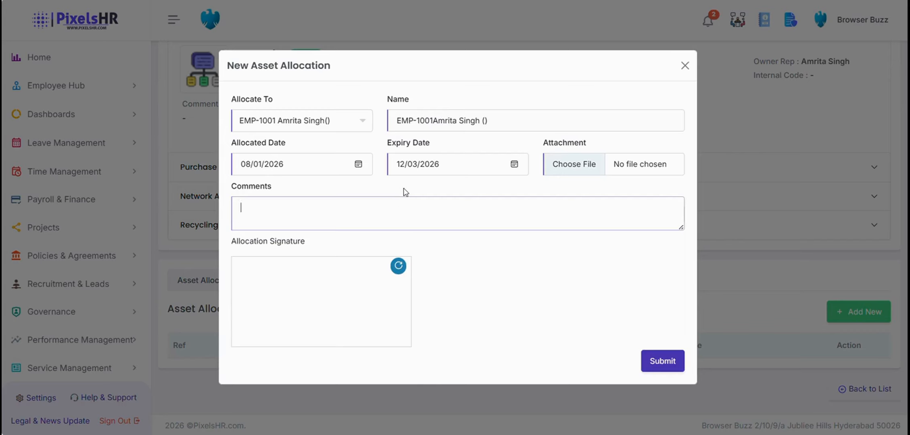
{"action": "mouse_move", "coordinate": [269, 285]}
{"action": "left_mouse_down"}
{"action": "mouse_move", "coordinate": [261, 327]}
{"action": "mouse_move", "coordinate": [321, 301]}
{"action": "mouse_move", "coordinate": [282, 286]}
{"action": "mouse_move", "coordinate": [321, 278]}
{"action": "left_mouse_up"}
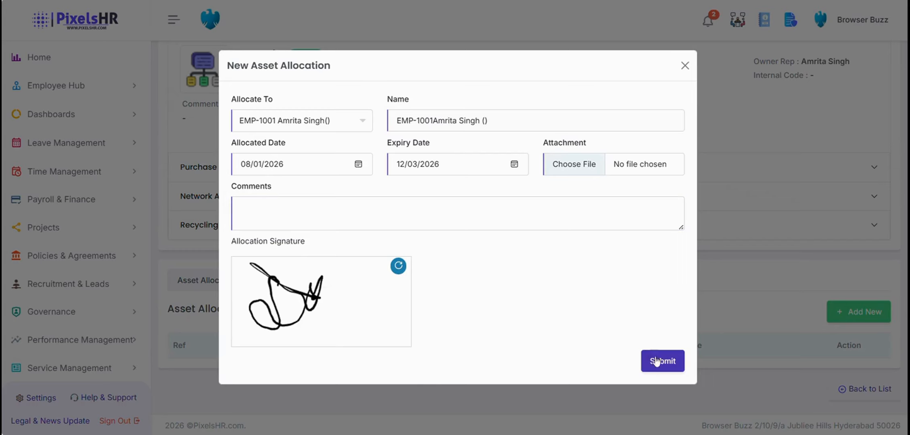
{"action": "left_click", "coordinate": [668, 368]}
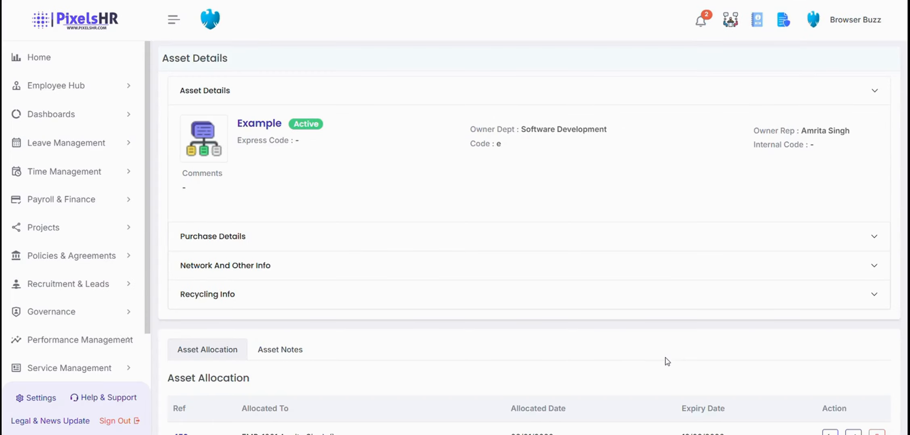
{"action": "scroll", "coordinate": [580, 270], "scroll_direction": "down", "scroll_amount": 2}
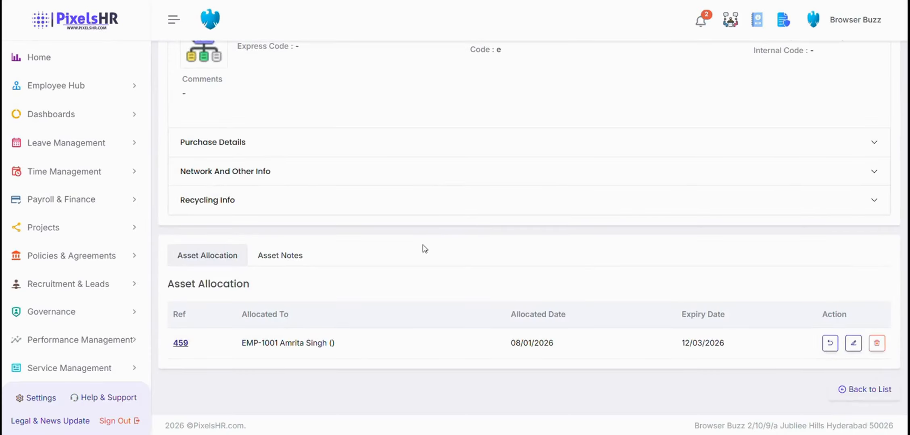
Add an asset note with subject 'Example' and Reminder Completed ticked.
{"action": "left_click", "coordinate": [290, 256]}
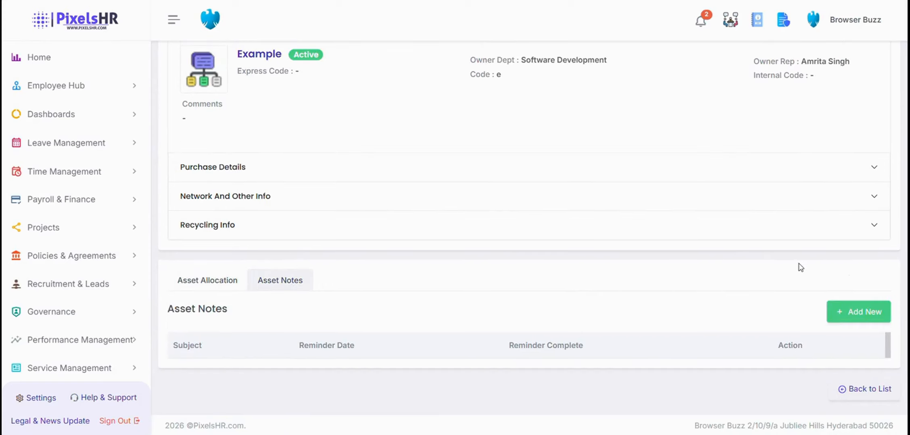
{"action": "left_click", "coordinate": [863, 310]}
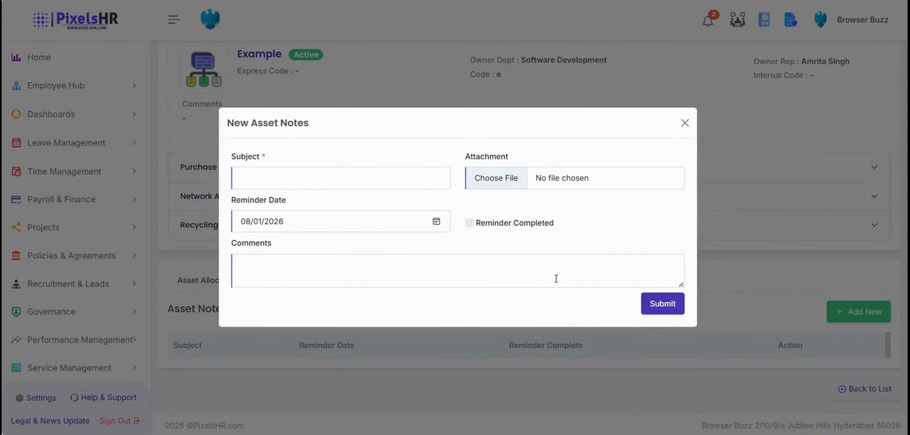
{"action": "left_click", "coordinate": [324, 175]}
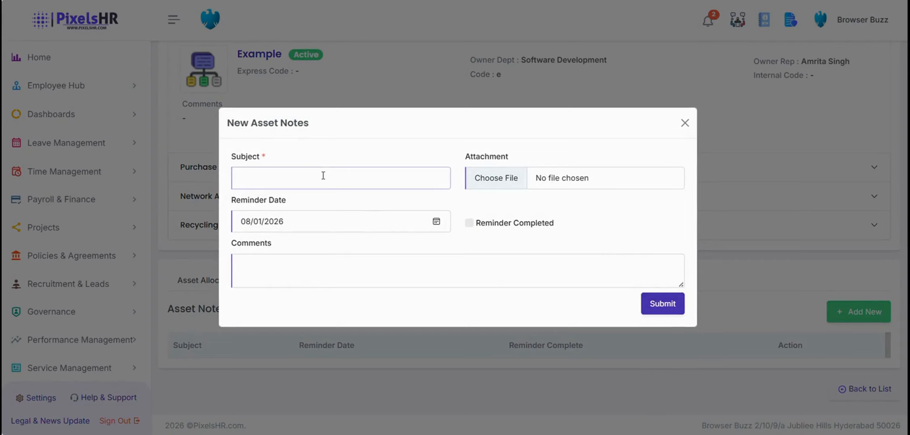
{"action": "key", "text": "Caps_Lock"}
{"action": "type", "text": "E"}
{"action": "key", "text": "Caps_Lock"}
{"action": "type", "text": "xample"}
{"action": "left_click", "coordinate": [468, 225]}
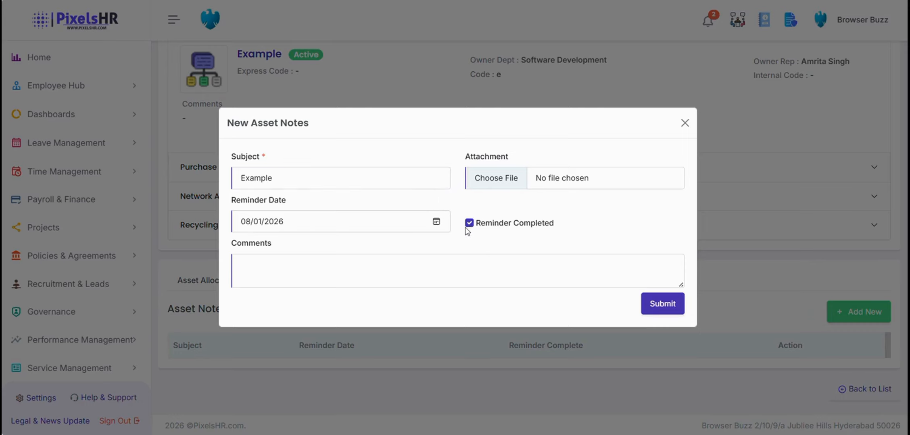
{"action": "left_click", "coordinate": [233, 278]}
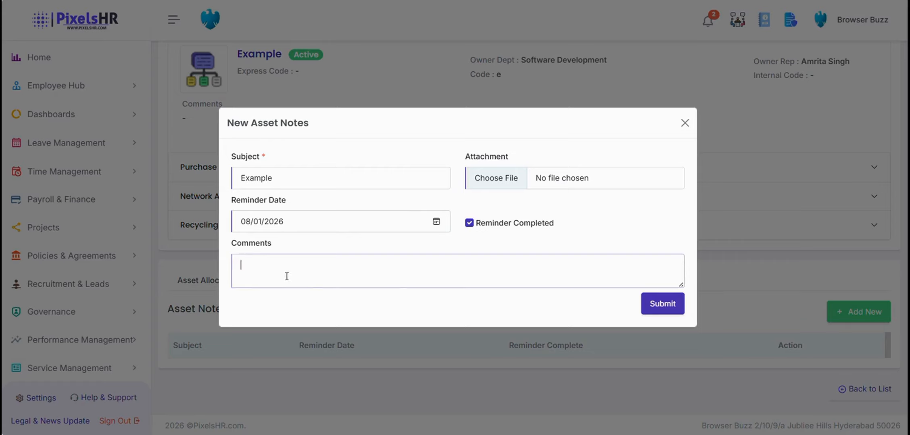
{"action": "left_click", "coordinate": [662, 304]}
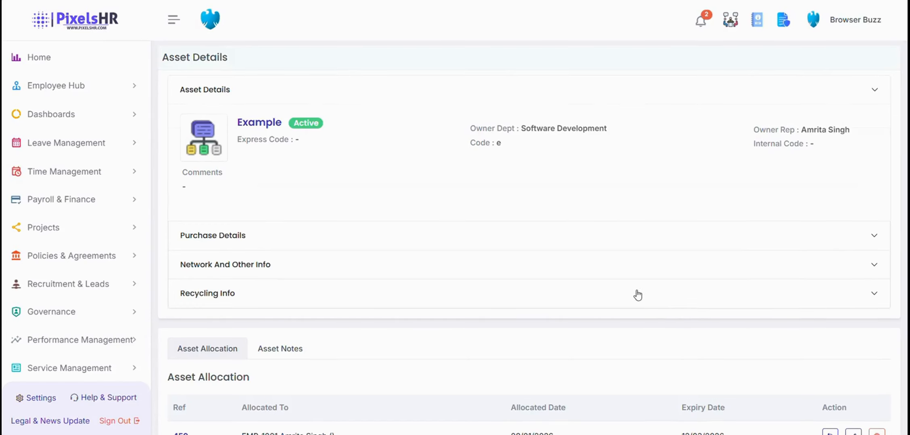
{"action": "scroll", "coordinate": [637, 296], "scroll_direction": "down", "scroll_amount": 3}
{"action": "scroll", "coordinate": [637, 294], "scroll_direction": "up", "scroll_amount": 3}
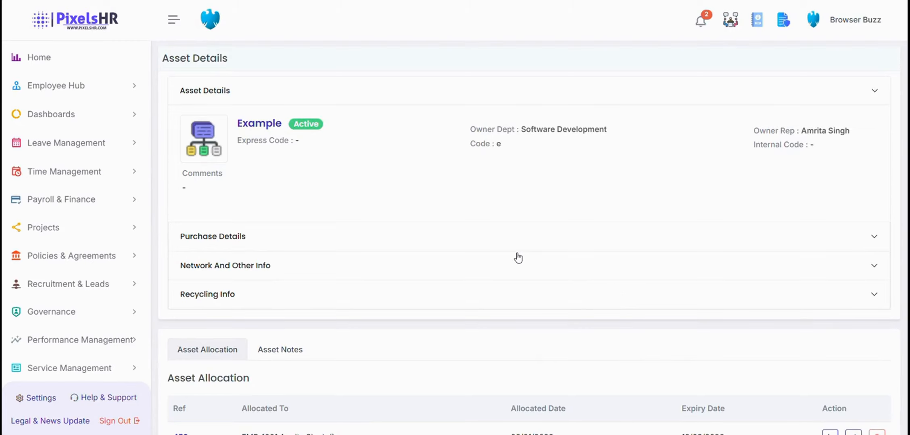
Scroll through the Asset Management dashboard, then go back to the assets list.
{"action": "scroll", "coordinate": [89, 248], "scroll_direction": "down", "scroll_amount": 3}
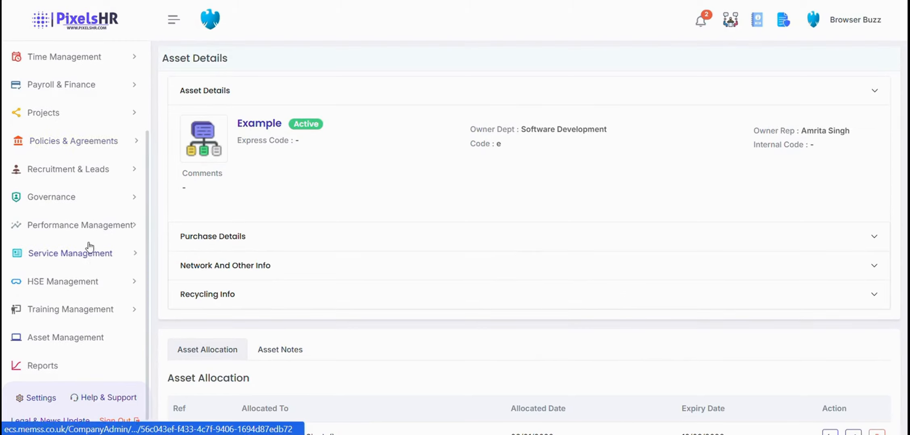
{"action": "left_click", "coordinate": [63, 336]}
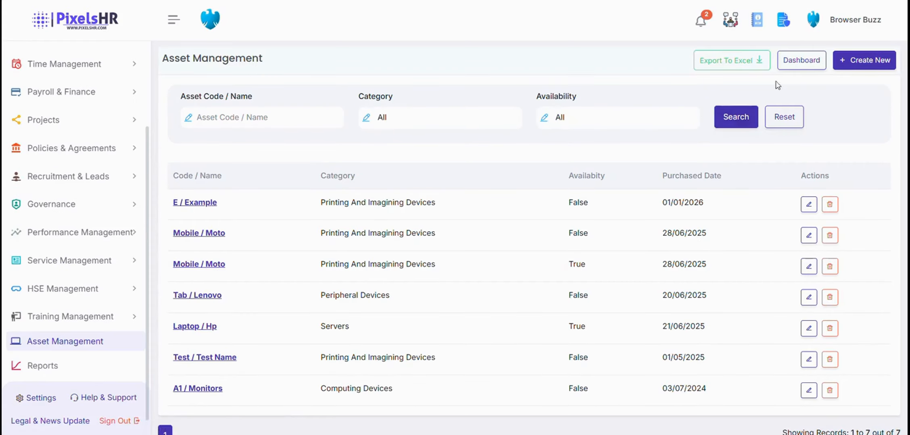
{"action": "left_click", "coordinate": [793, 64]}
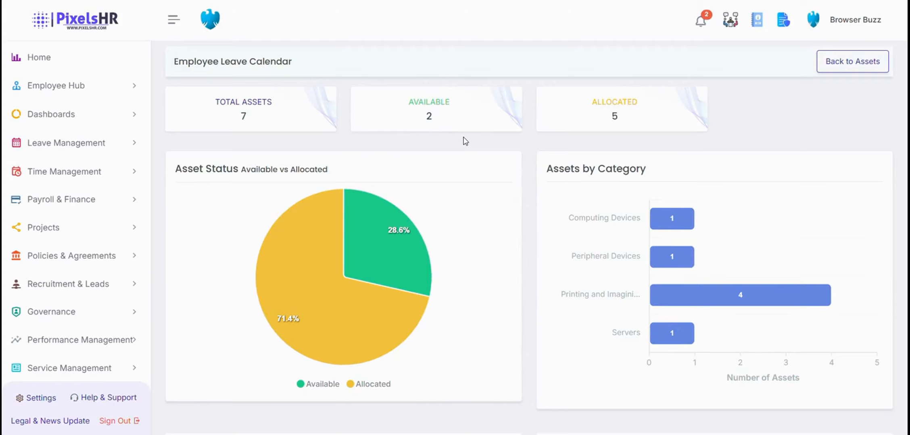
{"action": "scroll", "coordinate": [465, 141], "scroll_direction": "down", "scroll_amount": 6}
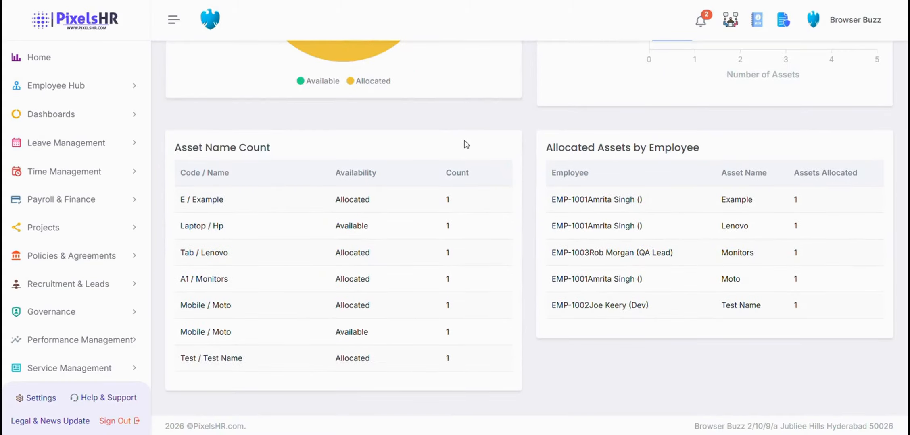
{"action": "scroll", "coordinate": [529, 133], "scroll_direction": "up", "scroll_amount": 5}
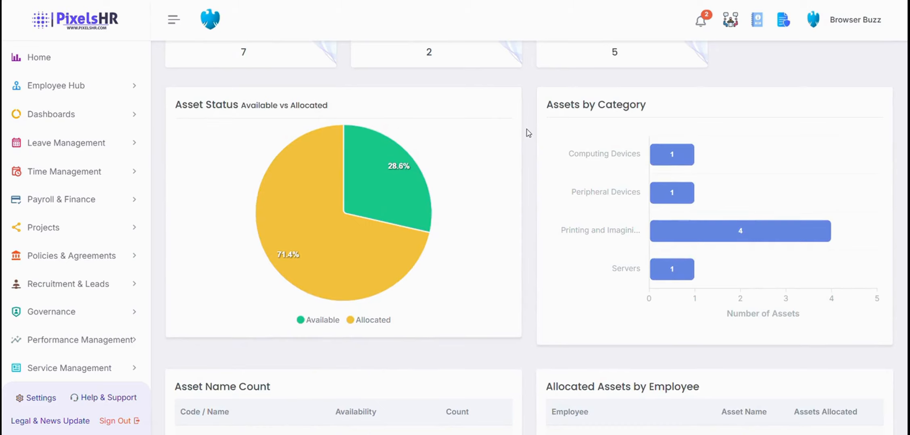
{"action": "scroll", "coordinate": [528, 133], "scroll_direction": "down", "scroll_amount": 5}
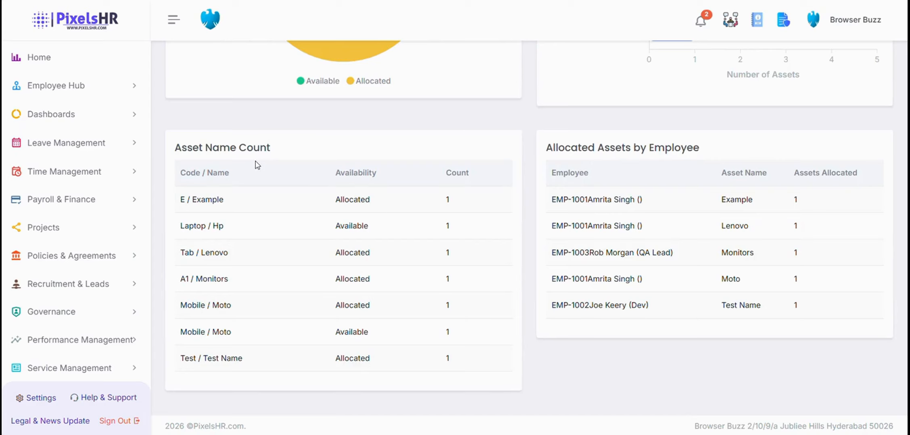
{"action": "scroll", "coordinate": [393, 136], "scroll_direction": "up", "scroll_amount": 4}
{"action": "scroll", "coordinate": [395, 137], "scroll_direction": "up", "scroll_amount": 3}
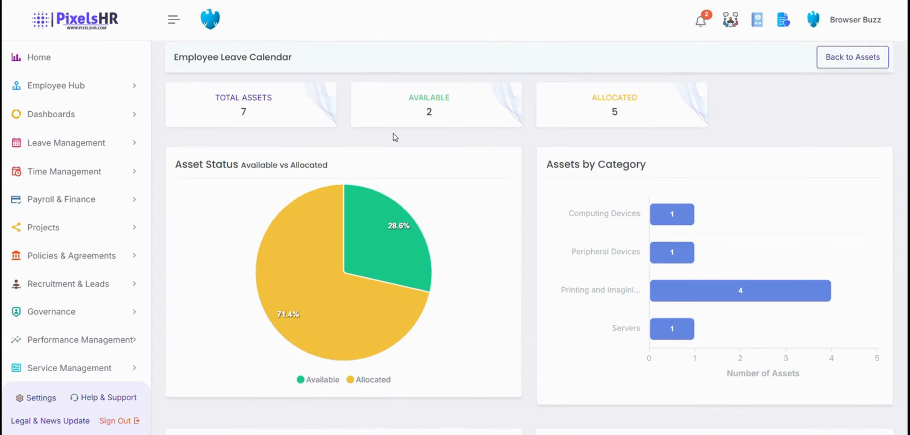
{"action": "left_click", "coordinate": [847, 68]}
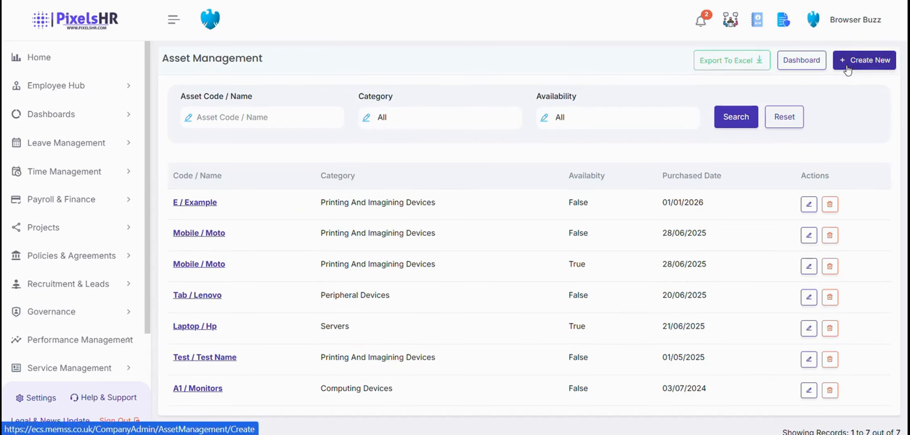
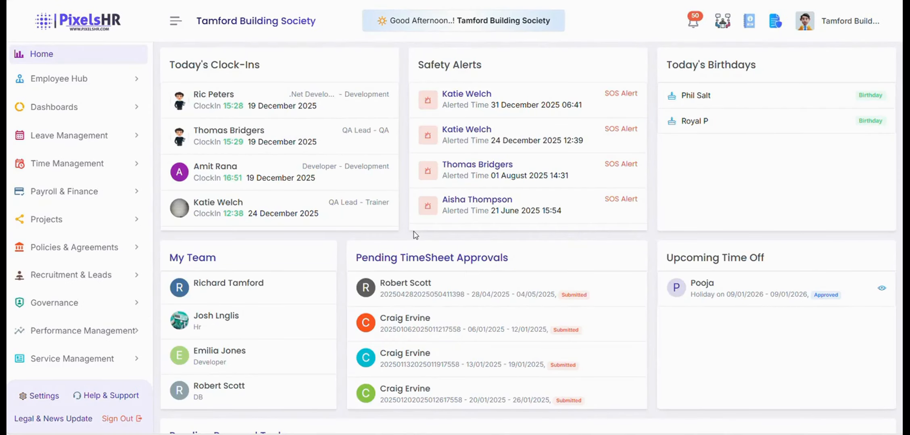
Expand Service Management in the sidebar and open the Clients list.
{"action": "scroll", "coordinate": [116, 186], "scroll_direction": "down", "scroll_amount": 3}
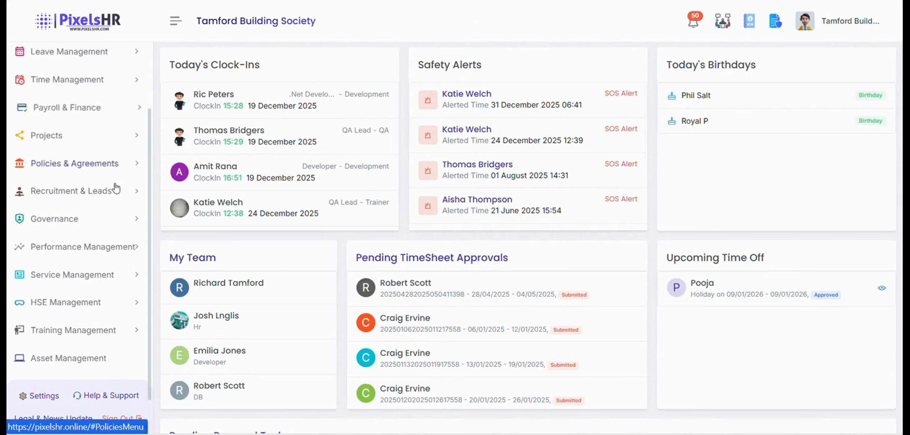
{"action": "left_click", "coordinate": [98, 247]}
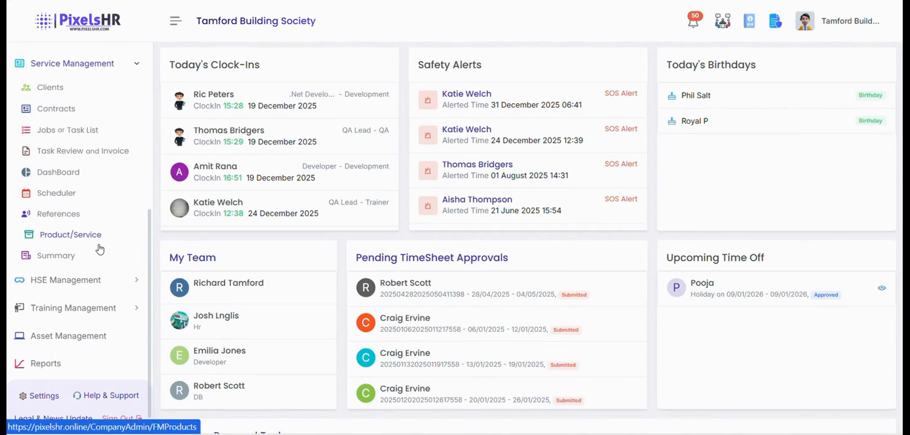
{"action": "scroll", "coordinate": [108, 243], "scroll_direction": "up", "scroll_amount": 1}
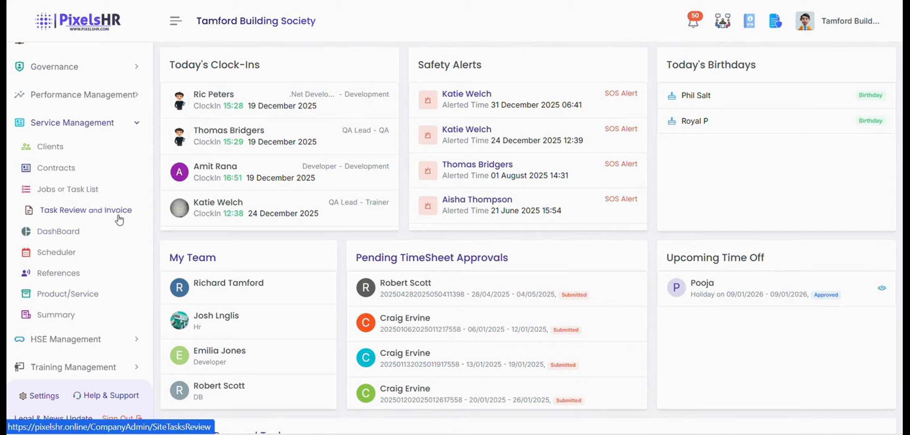
{"action": "left_click", "coordinate": [75, 148]}
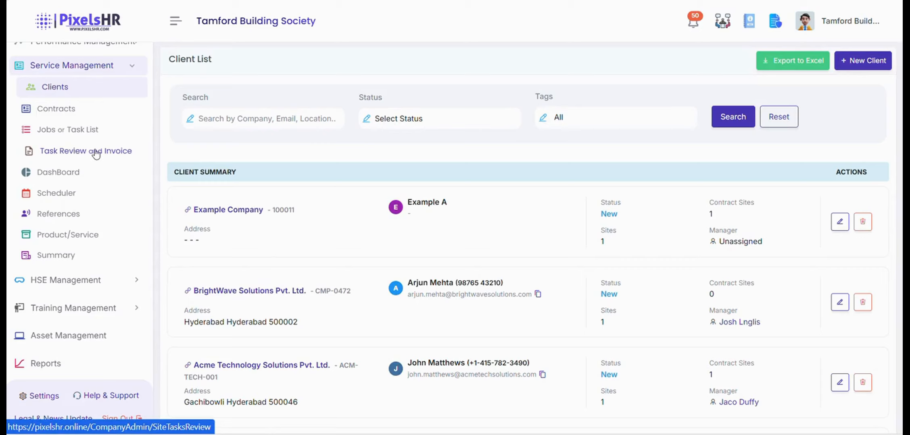
Start a new client with code 10001, company name 'Example Company' and contact 'Example A'.
{"action": "left_click", "coordinate": [867, 61]}
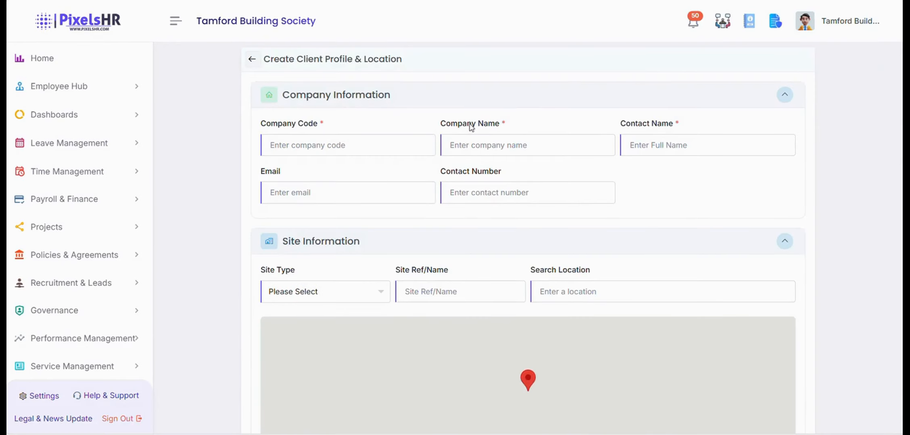
{"action": "left_click", "coordinate": [410, 147]}
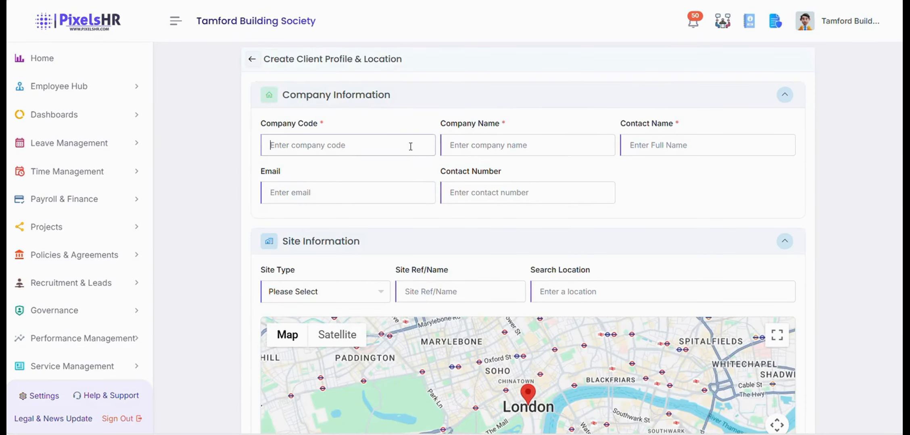
{"action": "type", "text": "10001"}
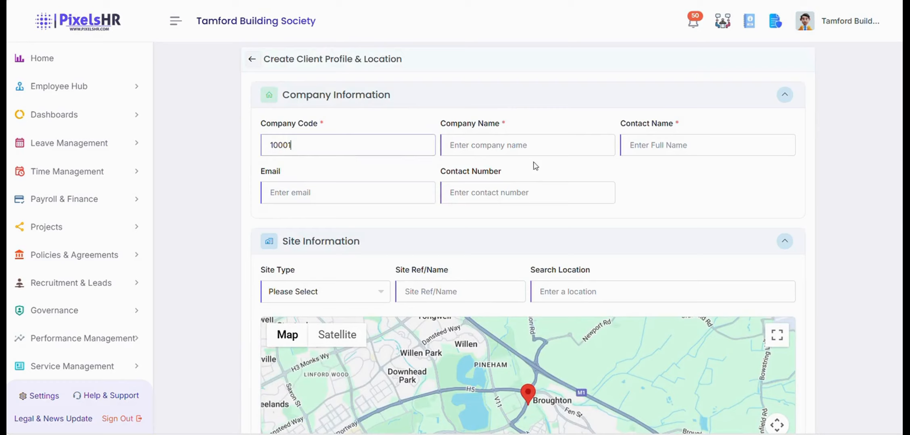
{"action": "left_click", "coordinate": [532, 148]}
{"action": "key", "text": "Caps_Lock"}
{"action": "type", "text": "E"}
{"action": "key", "text": "Caps_Lock"}
{"action": "type", "text": "xample"}
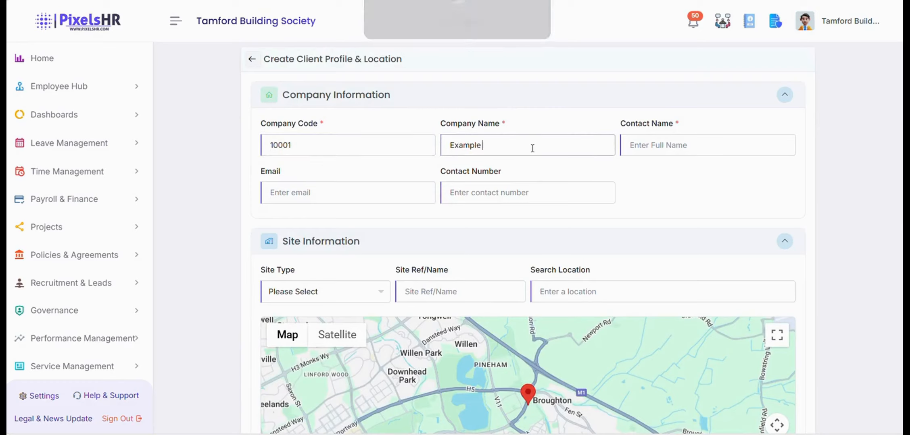
{"action": "key", "text": "Caps_Lock"}
{"action": "type", "text": "C"}
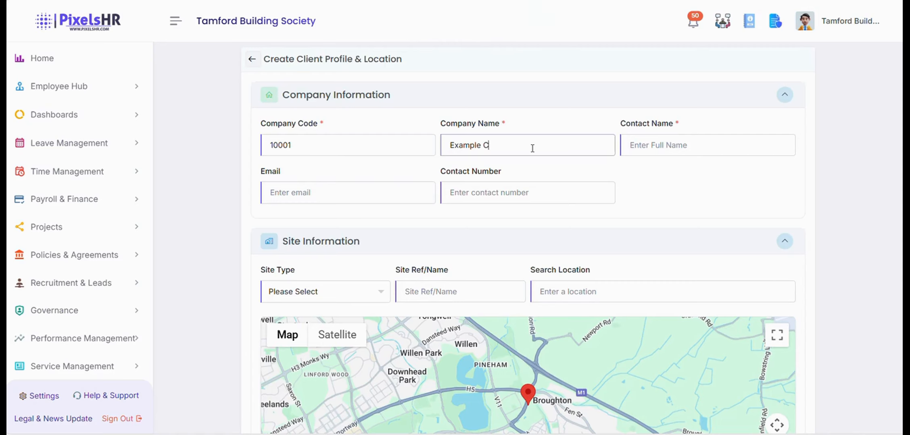
{"action": "key", "text": "Caps_Lock"}
{"action": "type", "text": "ompany"}
{"action": "key", "text": "Tab"}
{"action": "key", "text": "Caps_Lock"}
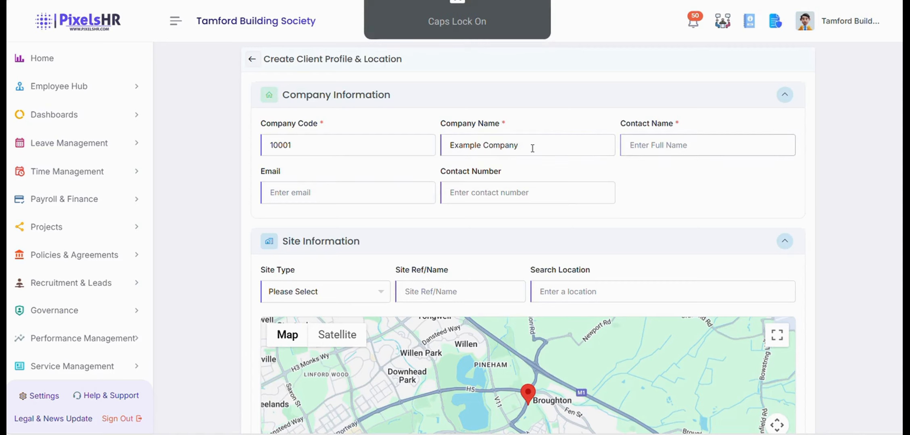
{"action": "type", "text": "E"}
{"action": "key", "text": "Caps_Lock"}
{"action": "type", "text": "xample"}
{"action": "key", "text": "Caps_Lock"}
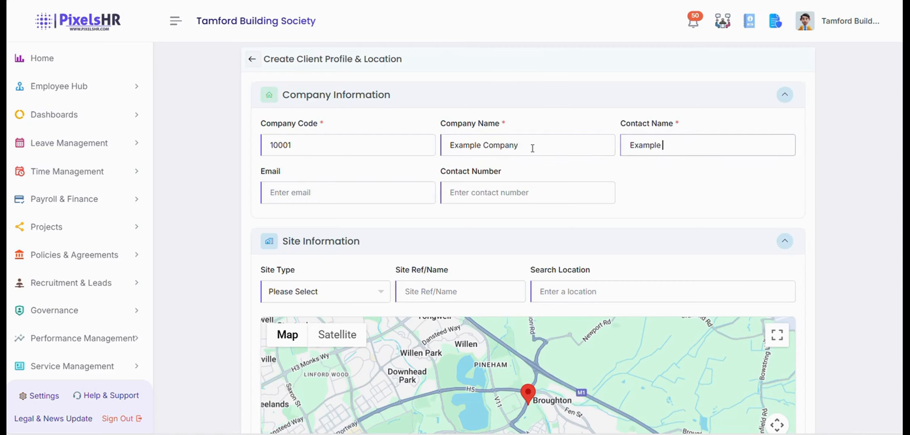
{"action": "type", "text": "A"}
{"action": "key", "text": "Caps_Lock"}
Check the Site Type options, then go to the Service Management References page.
{"action": "scroll", "coordinate": [532, 147], "scroll_direction": "down", "scroll_amount": 2}
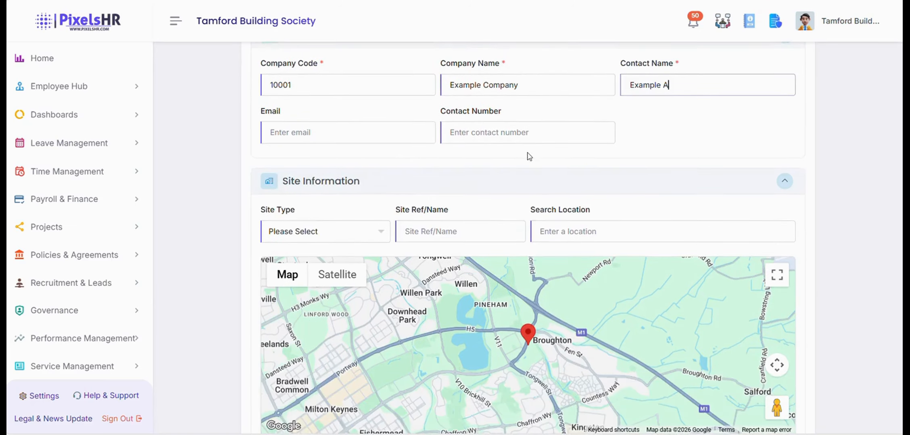
{"action": "scroll", "coordinate": [435, 142], "scroll_direction": "down", "scroll_amount": 1}
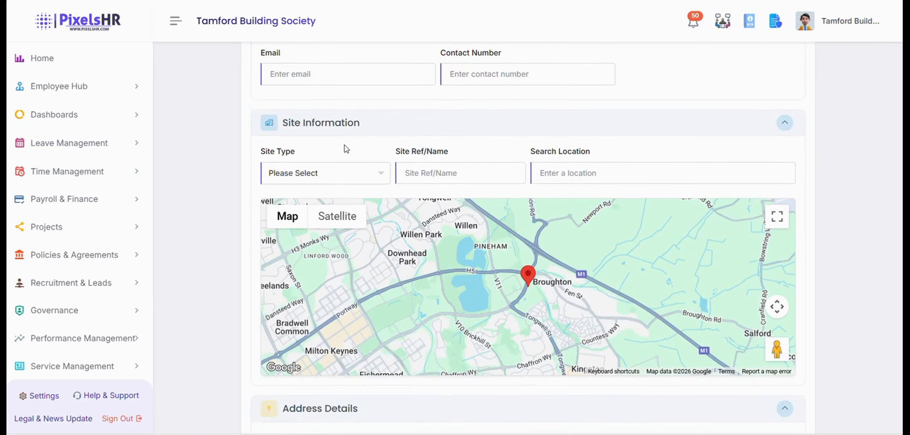
{"action": "scroll", "coordinate": [346, 149], "scroll_direction": "down", "scroll_amount": 1}
{"action": "left_click", "coordinate": [317, 111]}
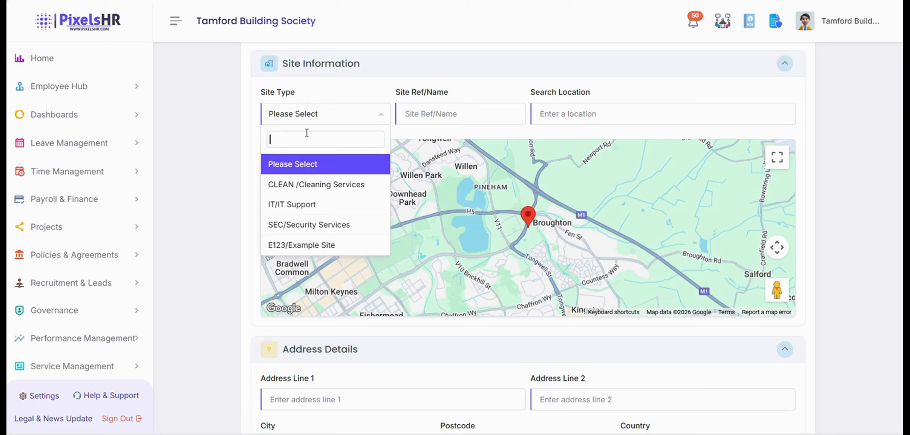
{"action": "scroll", "coordinate": [298, 139], "scroll_direction": "down", "scroll_amount": 3}
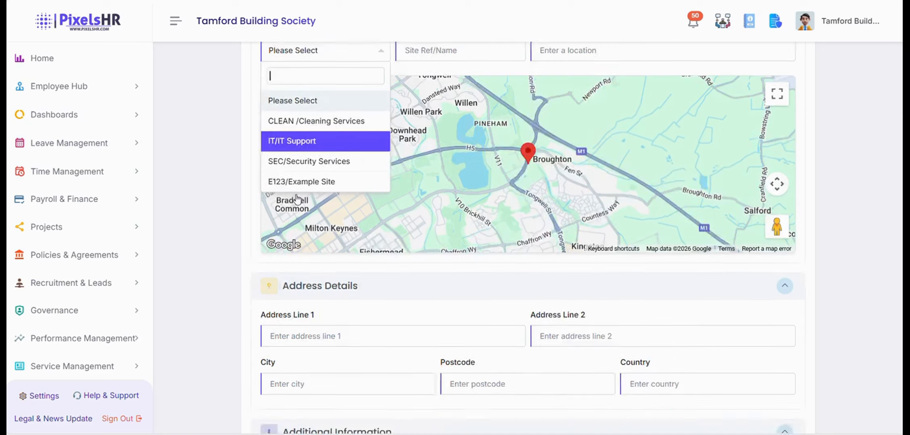
{"action": "scroll", "coordinate": [298, 238], "scroll_direction": "up", "scroll_amount": 3}
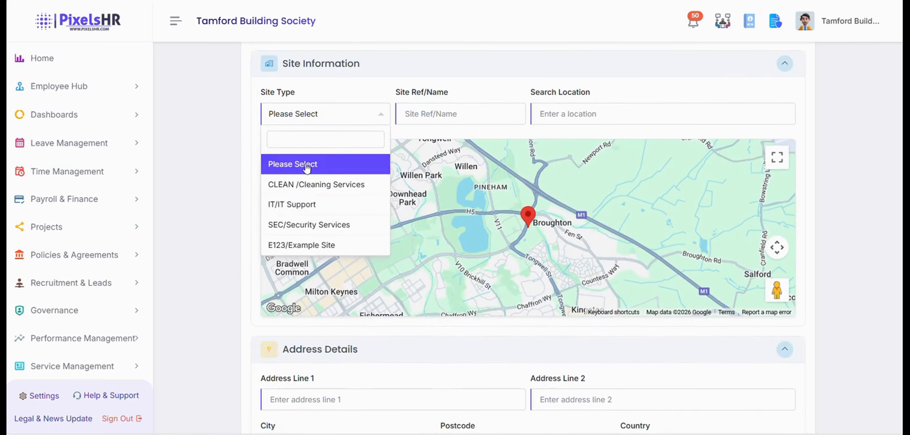
{"action": "scroll", "coordinate": [83, 267], "scroll_direction": "down", "scroll_amount": 2}
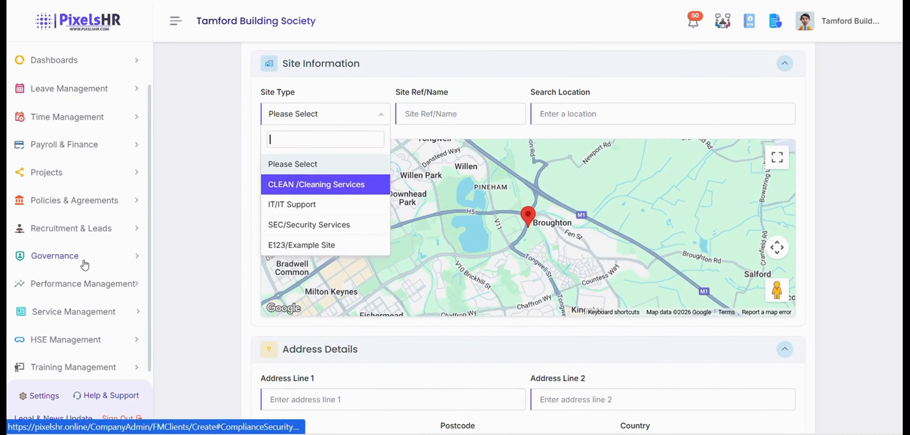
{"action": "left_click", "coordinate": [75, 312]}
{"action": "scroll", "coordinate": [84, 313], "scroll_direction": "down", "scroll_amount": 4}
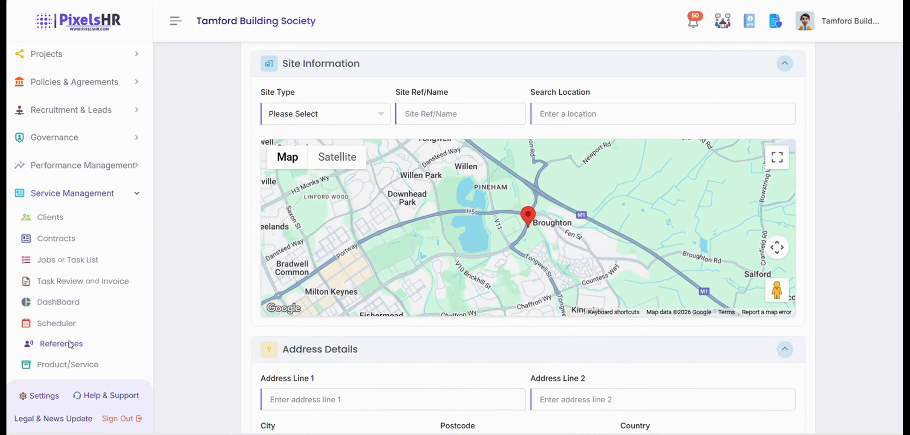
{"action": "left_click", "coordinate": [69, 345]}
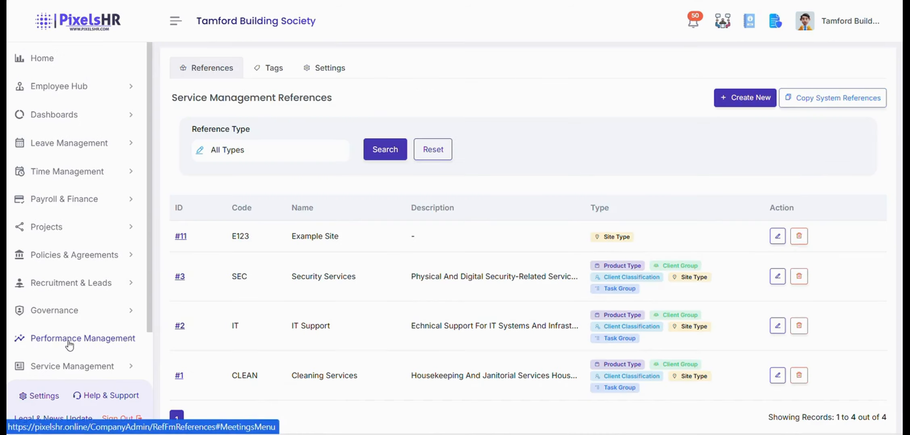
Start a new reference marked as Site Type with code 100021.
{"action": "left_click", "coordinate": [735, 102]}
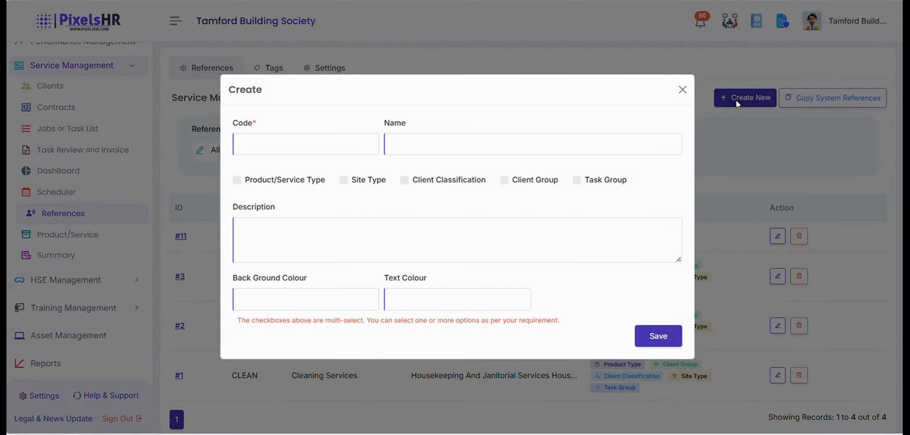
{"action": "left_click", "coordinate": [251, 147]}
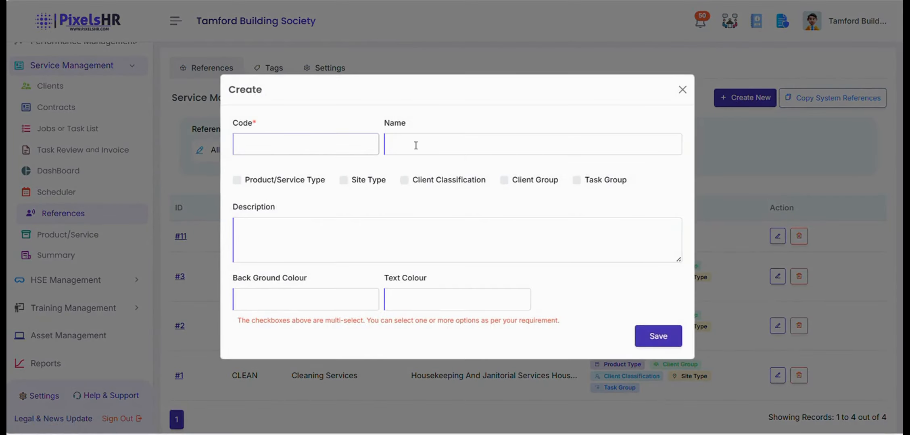
{"action": "left_click", "coordinate": [343, 184]}
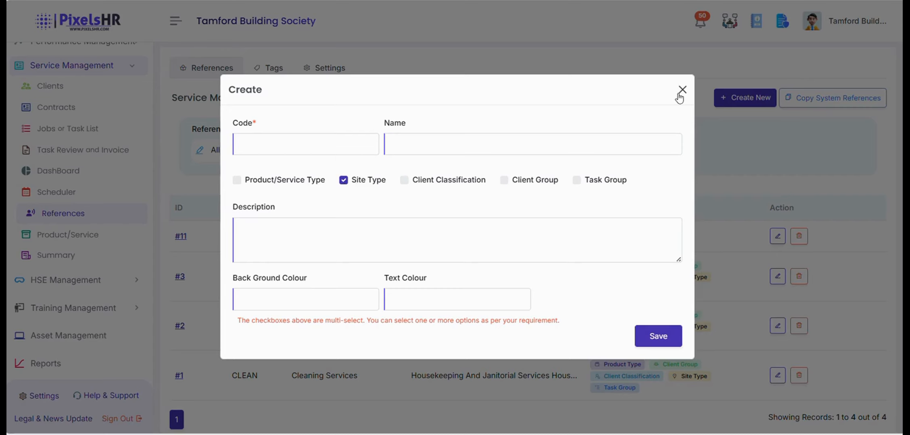
{"action": "left_click", "coordinate": [269, 143]}
{"action": "type", "text": "100021"}
{"action": "key", "text": "Tab"}
Name the reference 'Example Site 1' and save it.
{"action": "key", "text": "Caps_Lock"}
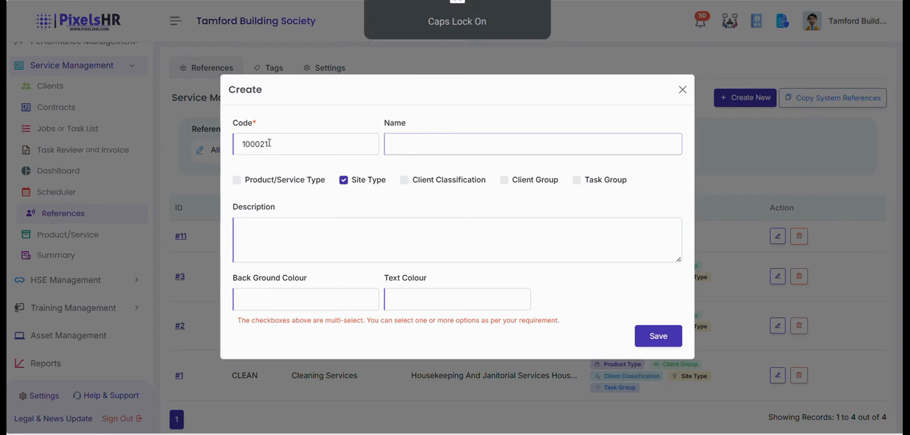
{"action": "type", "text": "E"}
{"action": "key", "text": "Caps_Lock"}
{"action": "type", "text": "xample"}
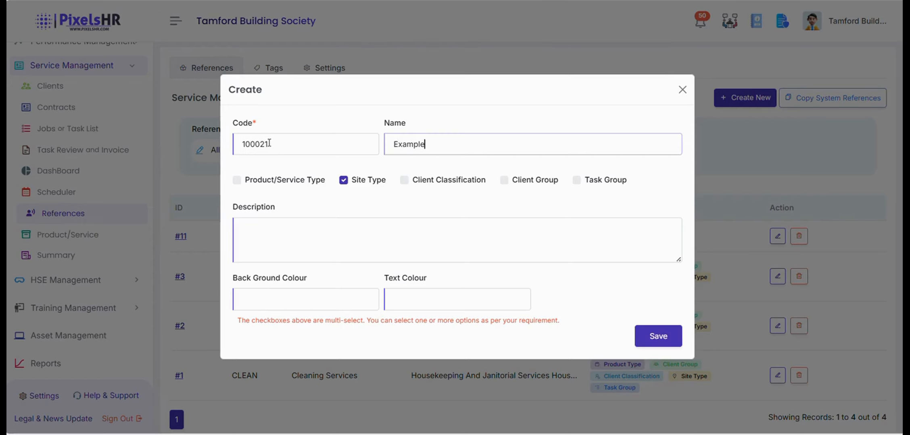
{"action": "key", "text": "Caps_Lock"}
{"action": "type", "text": "S"}
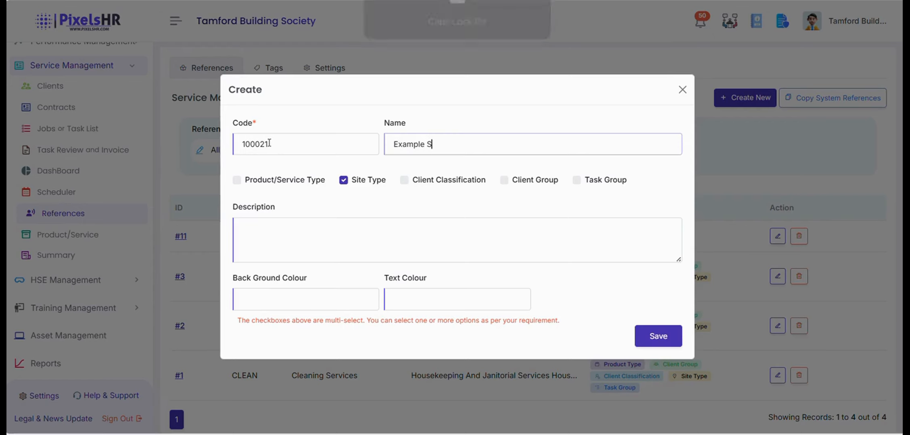
{"action": "key", "text": "Caps_Lock"}
{"action": "type", "text": "it"}
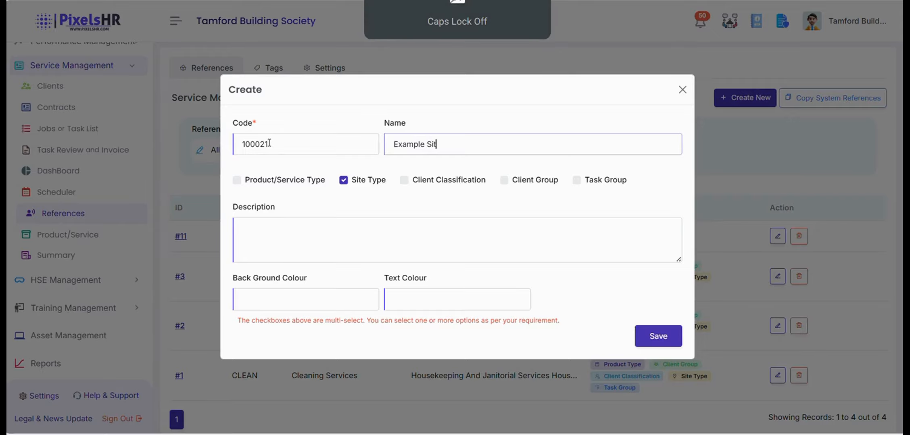
{"action": "type", "text": "e 1"}
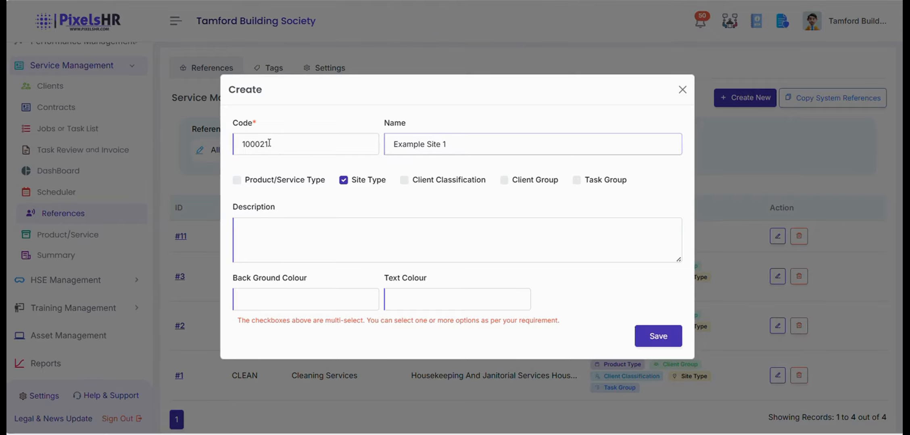
{"action": "left_click", "coordinate": [675, 343]}
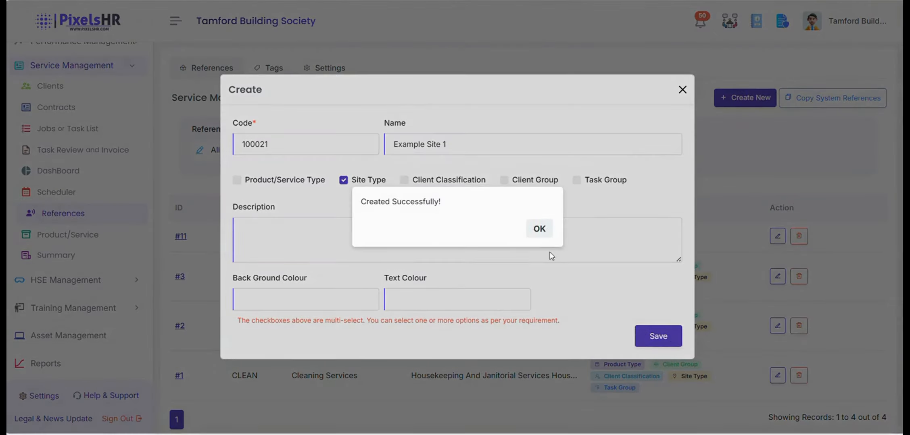
{"action": "left_click", "coordinate": [539, 229]}
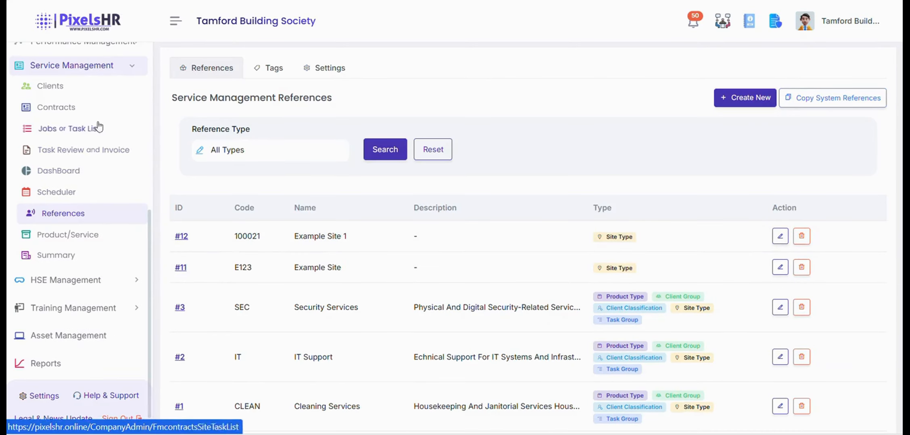
Create the new client with site type 100021 / Example Site 1.
{"action": "left_click", "coordinate": [107, 86]}
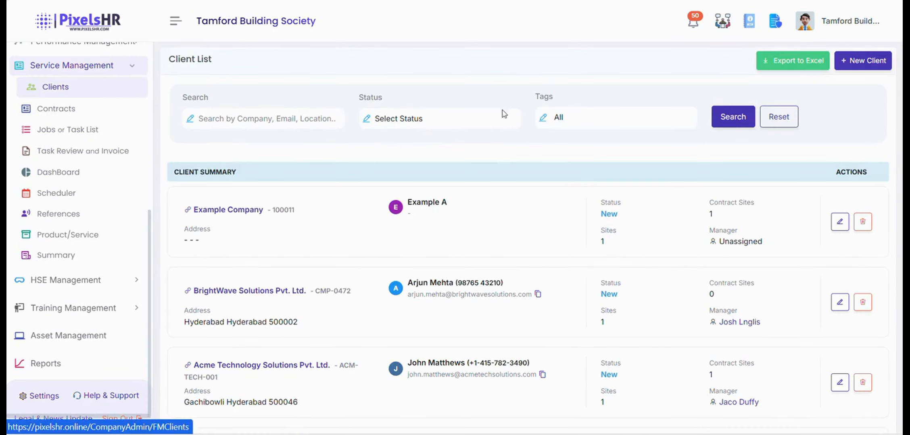
{"action": "left_click", "coordinate": [862, 61]}
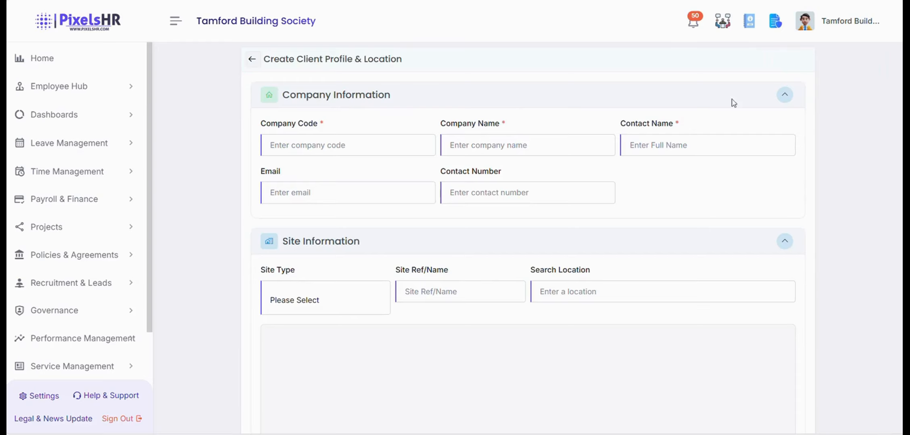
{"action": "scroll", "coordinate": [418, 197], "scroll_direction": "down", "scroll_amount": 3}
{"action": "left_click", "coordinate": [345, 177]}
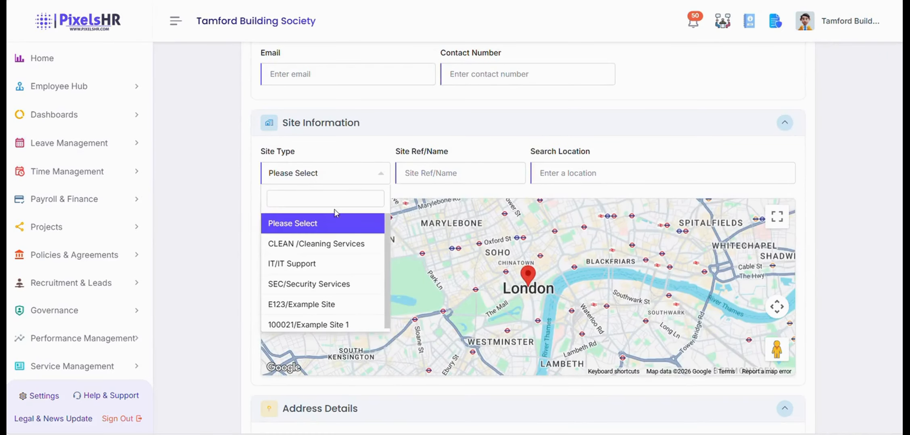
{"action": "scroll", "coordinate": [325, 284], "scroll_direction": "down", "scroll_amount": 1}
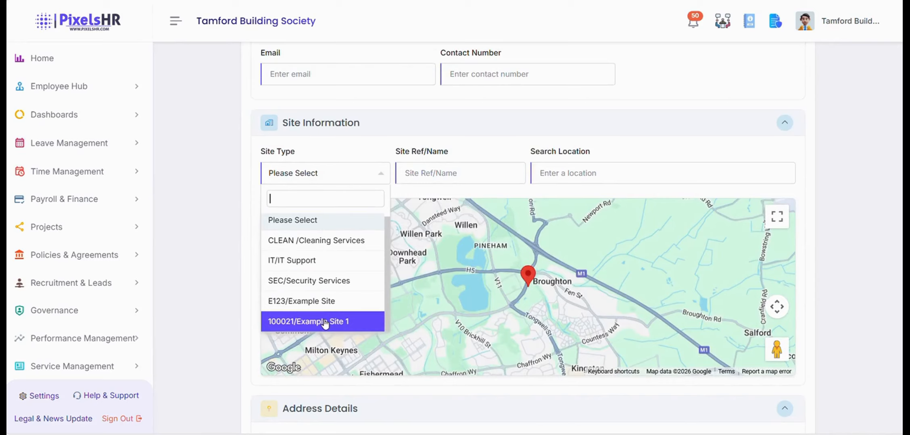
{"action": "left_click", "coordinate": [325, 323]}
{"action": "scroll", "coordinate": [357, 239], "scroll_direction": "down", "scroll_amount": 1}
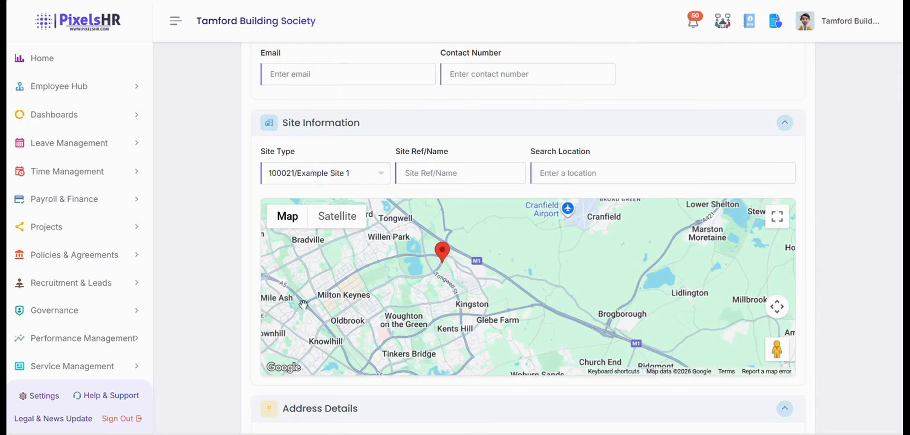
{"action": "scroll", "coordinate": [244, 314], "scroll_direction": "down", "scroll_amount": 9}
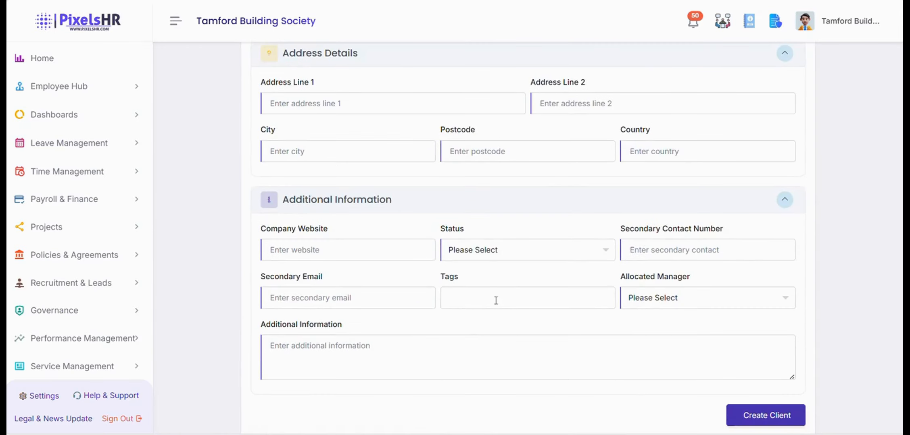
{"action": "left_click", "coordinate": [780, 419]}
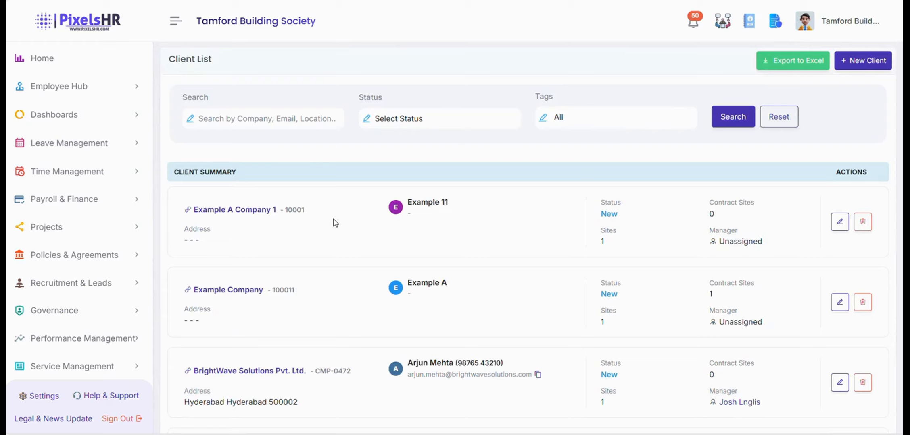
Glance at the client's edit form, then open Example A Company 1's details from the list.
{"action": "left_click", "coordinate": [840, 228]}
{"action": "scroll", "coordinate": [589, 226], "scroll_direction": "down", "scroll_amount": 5}
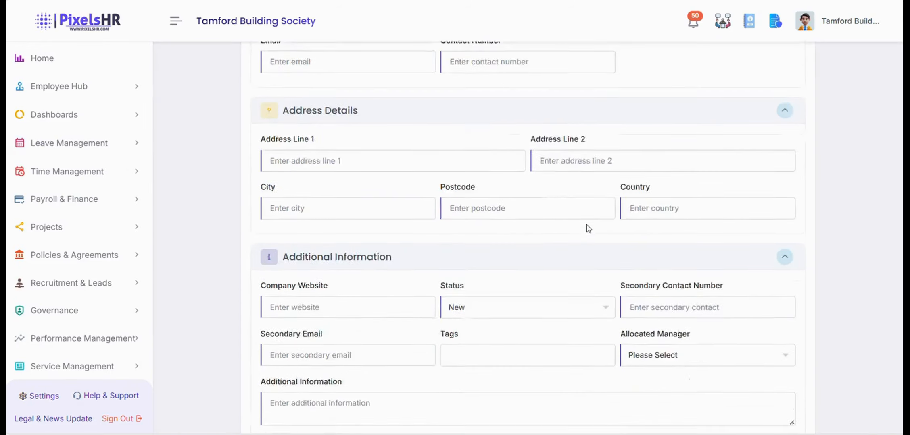
{"action": "scroll", "coordinate": [589, 228], "scroll_direction": "up", "scroll_amount": 5}
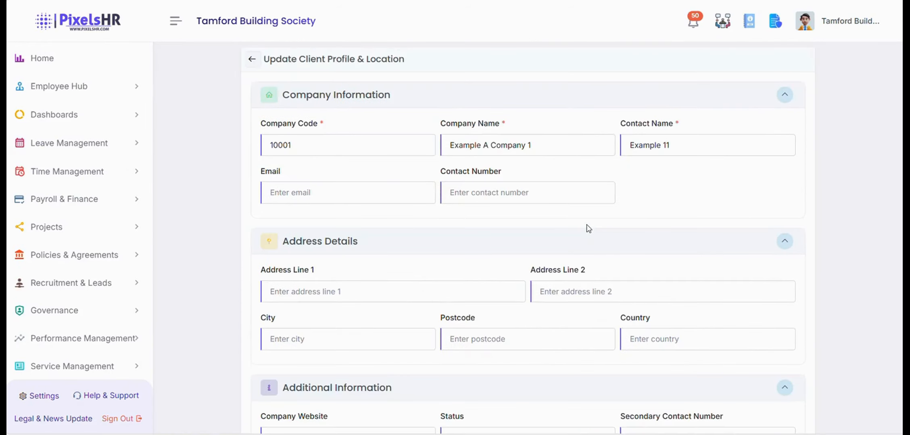
{"action": "scroll", "coordinate": [589, 228], "scroll_direction": "down", "scroll_amount": 5}
{"action": "scroll", "coordinate": [532, 288], "scroll_direction": "up", "scroll_amount": 5}
{"action": "left_click", "coordinate": [252, 59]}
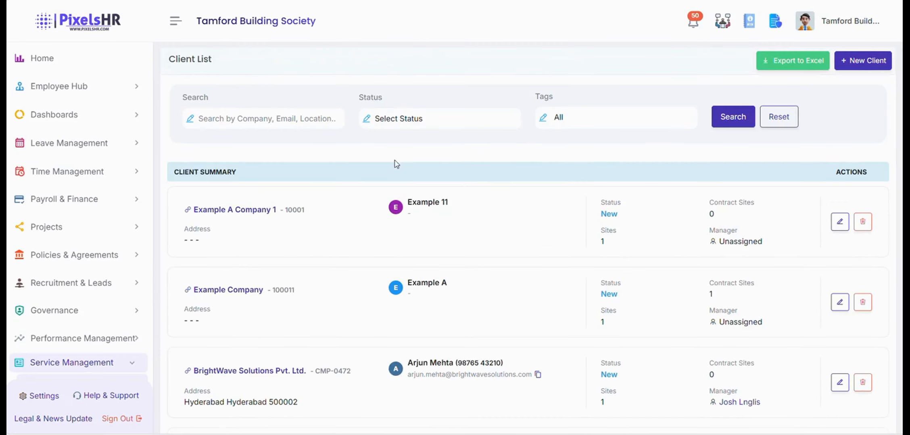
{"action": "left_click", "coordinate": [250, 210]}
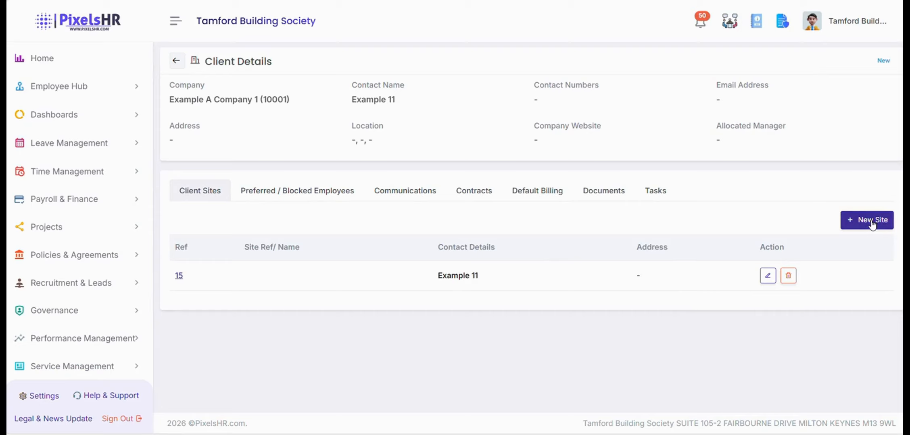
Review the Preferred/Blocked Employees, Communications, Contracts, Billing, Documents and Tasks sections.
{"action": "left_click", "coordinate": [288, 193]}
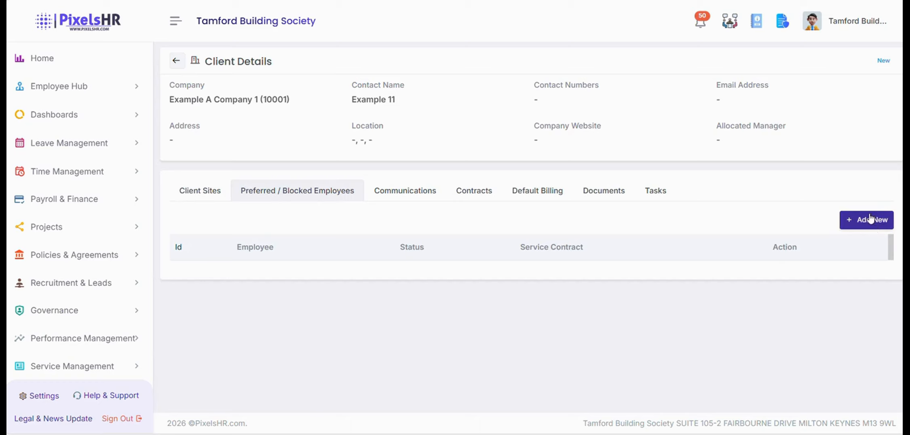
{"action": "left_click", "coordinate": [409, 193]}
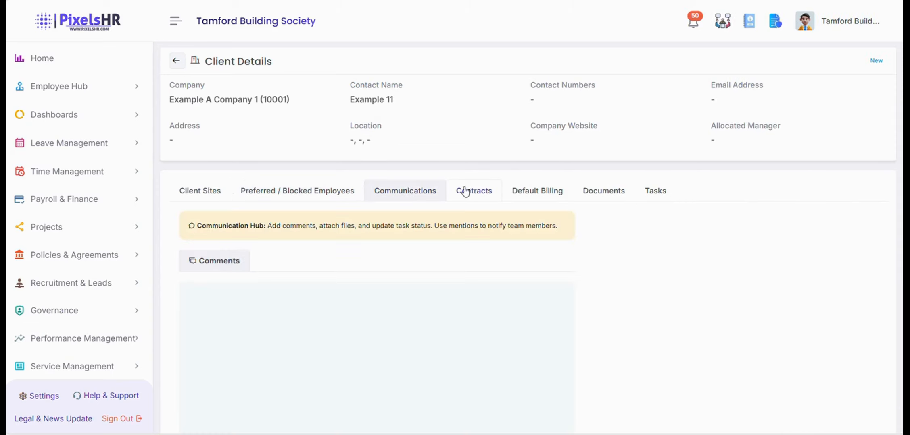
{"action": "left_click", "coordinate": [469, 194]}
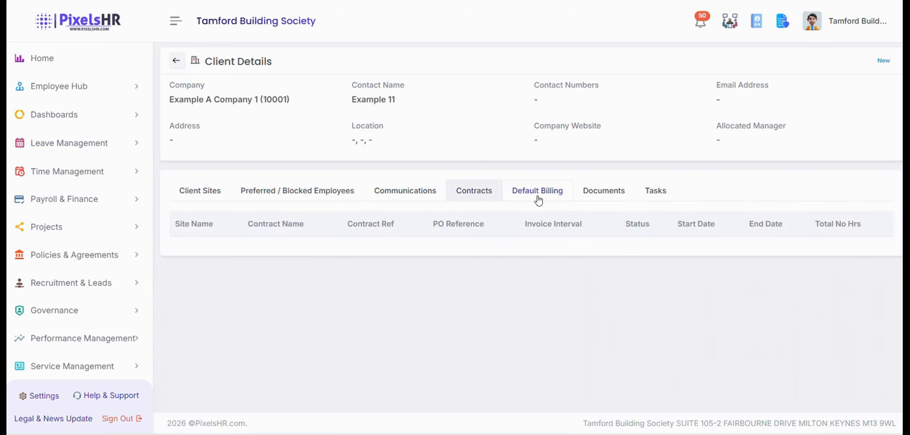
{"action": "left_click", "coordinate": [538, 201]}
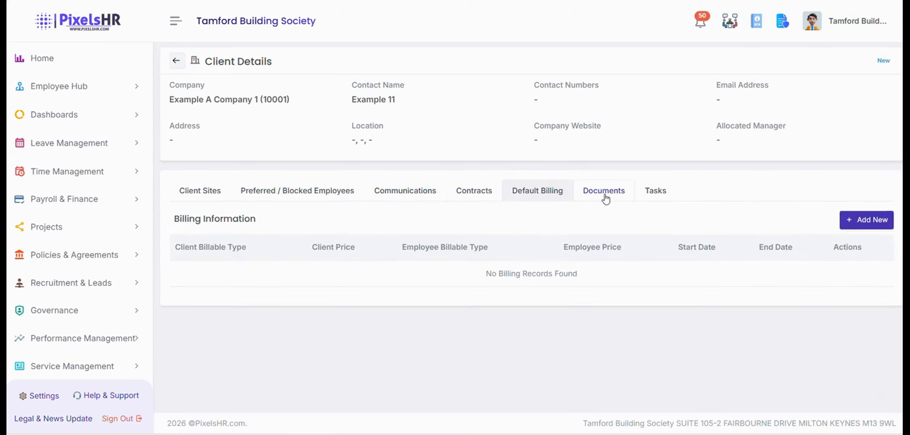
{"action": "left_click", "coordinate": [605, 199]}
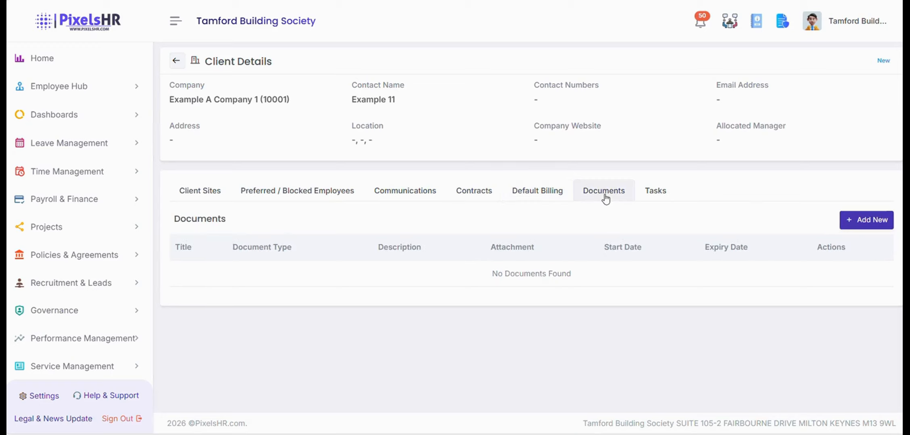
{"action": "left_click", "coordinate": [645, 194]}
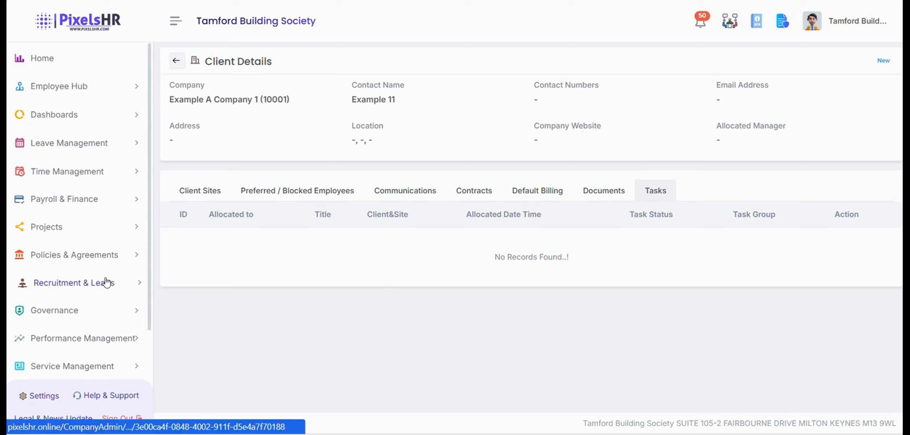
{"action": "scroll", "coordinate": [106, 280], "scroll_direction": "down", "scroll_amount": 2}
{"action": "left_click", "coordinate": [92, 310]}
Start a new contract for client Example A Company 1 at site Example 11.
{"action": "scroll", "coordinate": [91, 316], "scroll_direction": "down", "scroll_amount": 2}
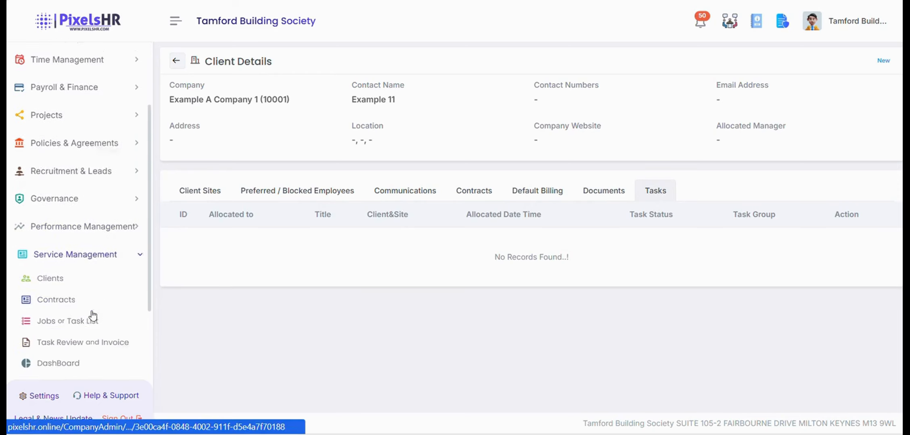
{"action": "left_click", "coordinate": [83, 294]}
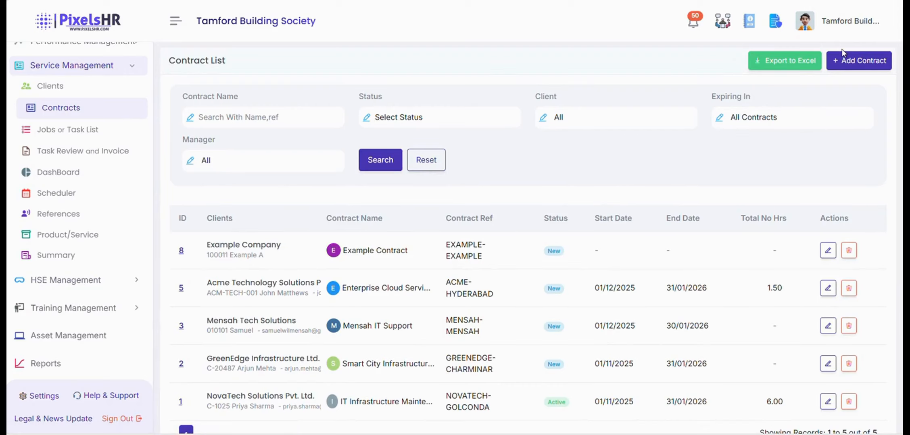
{"action": "left_click", "coordinate": [843, 61]}
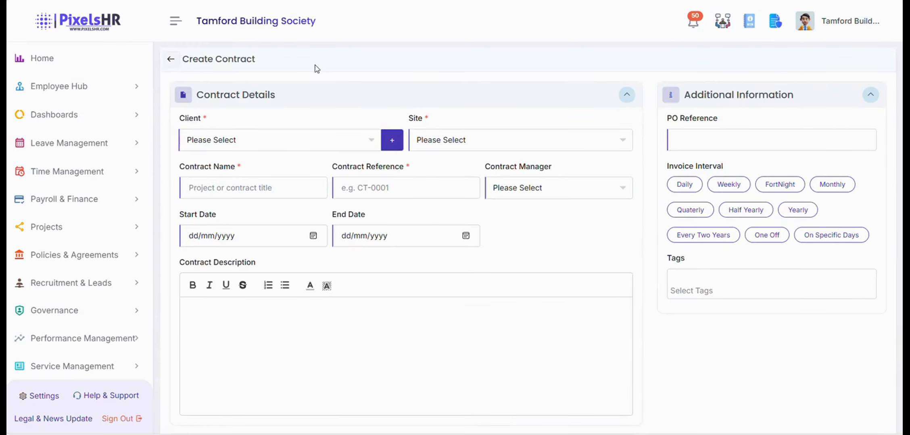
{"action": "left_click", "coordinate": [277, 146]}
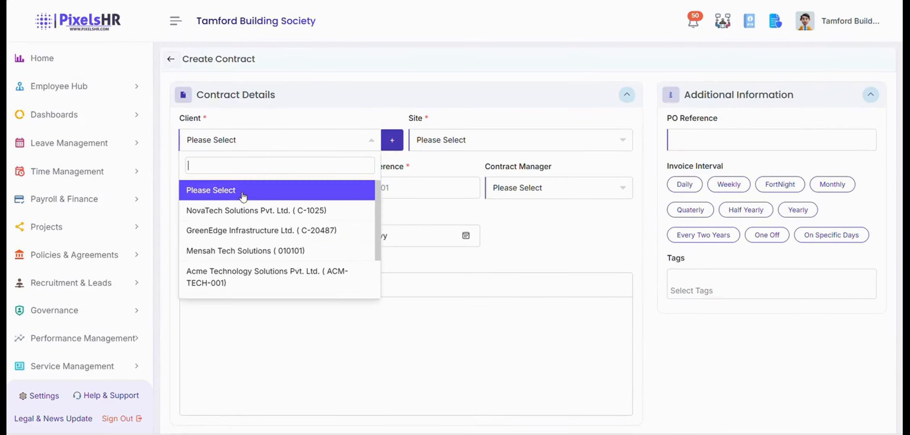
{"action": "scroll", "coordinate": [242, 200], "scroll_direction": "down", "scroll_amount": 1}
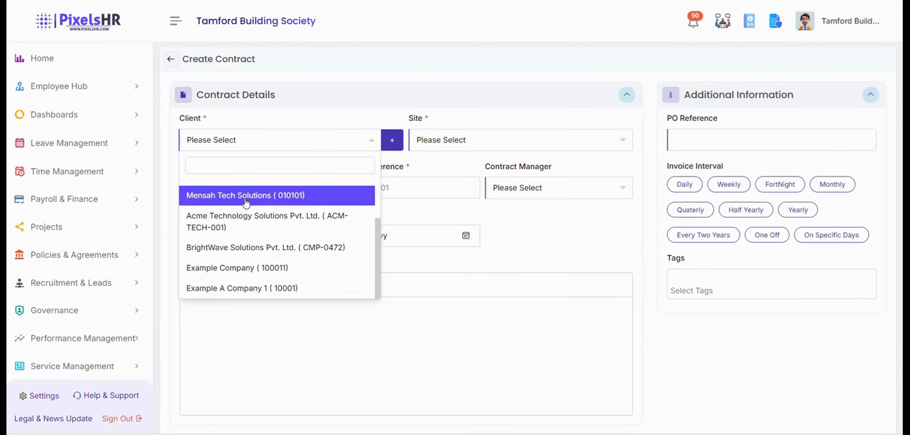
{"action": "left_click", "coordinate": [253, 288]}
{"action": "left_click", "coordinate": [488, 148]}
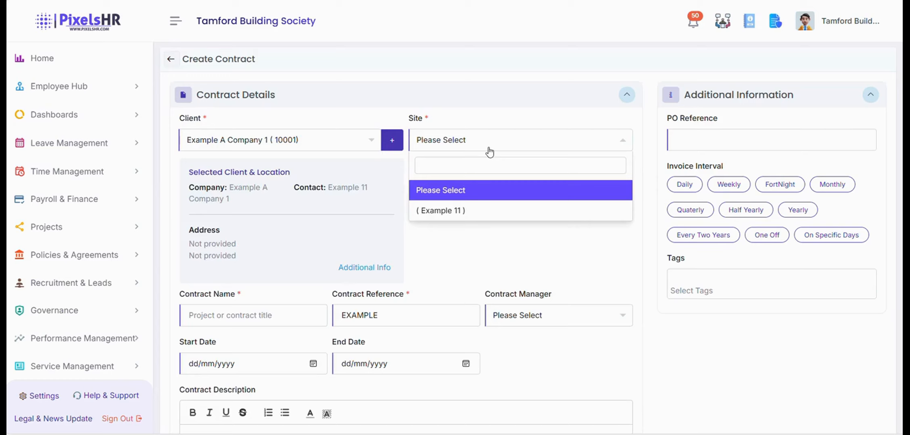
{"action": "left_click", "coordinate": [477, 214]}
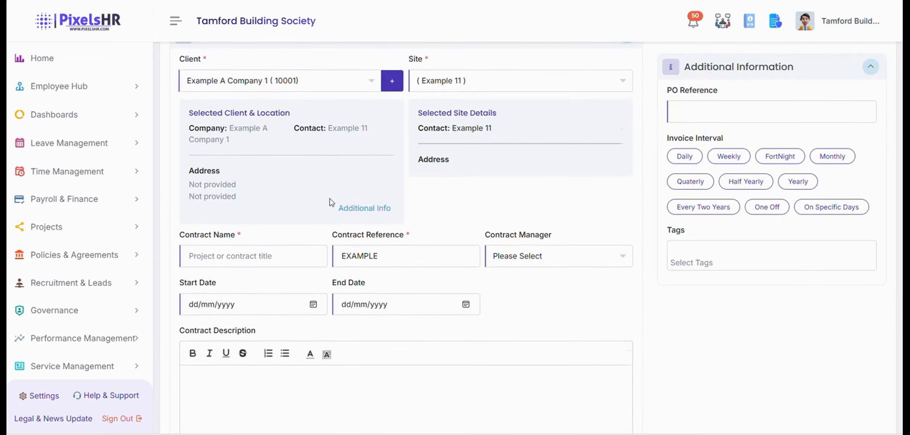
Name the contract 'Example 11 Contract'.
{"action": "scroll", "coordinate": [333, 203], "scroll_direction": "down", "scroll_amount": 3}
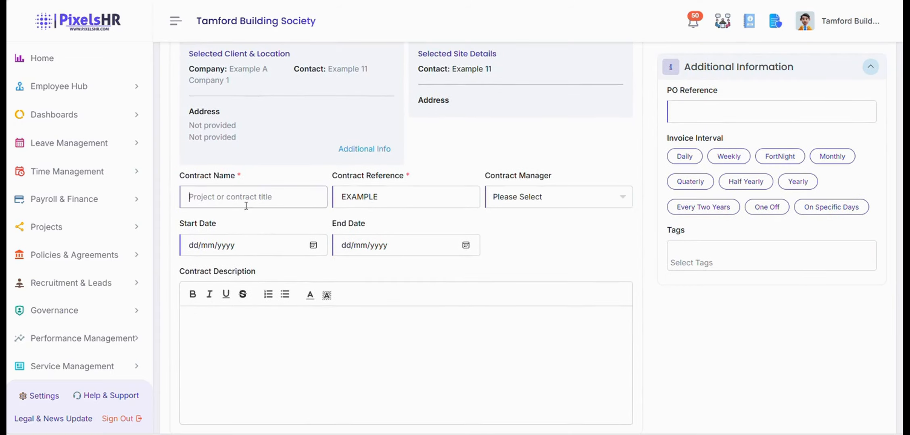
{"action": "key", "text": "Caps_Lock"}
{"action": "type", "text": "Example 11"}
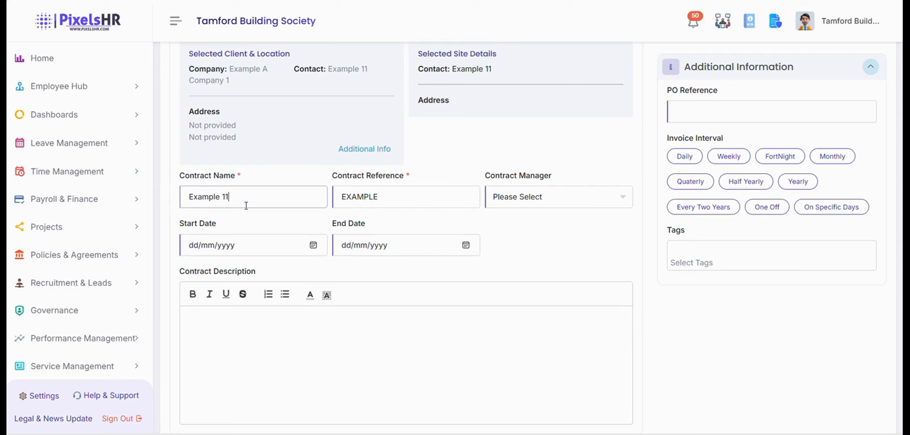
{"action": "key", "text": "Caps_Lock"}
{"action": "type", "text": "C"}
{"action": "key", "text": "Caps_Lock"}
{"action": "type", "text": "ontract"}
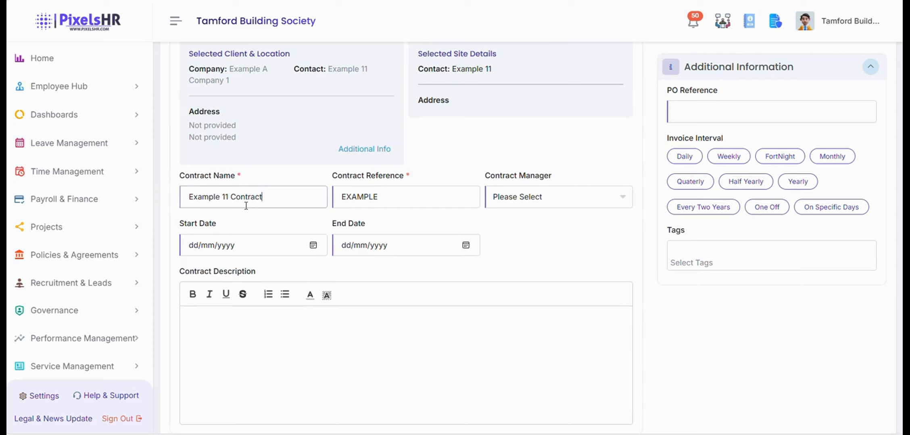
{"action": "scroll", "coordinate": [245, 206], "scroll_direction": "down", "scroll_amount": 1}
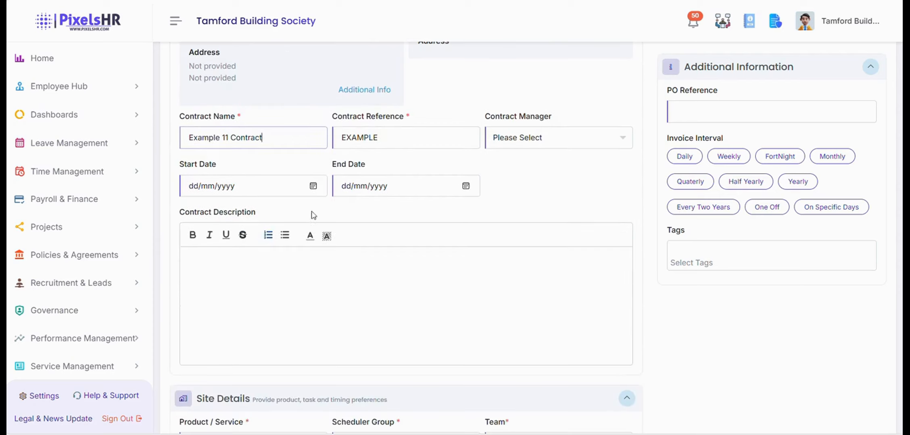
{"action": "left_click", "coordinate": [317, 184]}
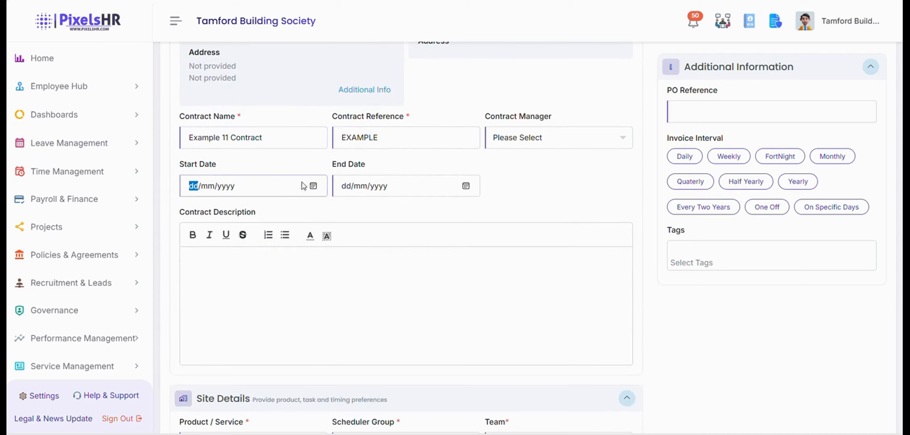
Set the contract start date to 1 January 2026 and end date to 31 January 2026.
{"action": "left_click", "coordinate": [313, 186]}
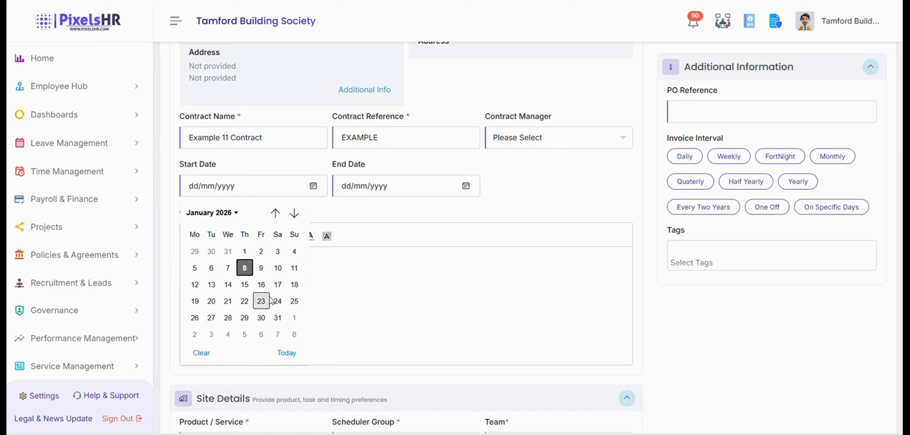
{"action": "left_click", "coordinate": [244, 252]}
{"action": "left_click", "coordinate": [465, 185]}
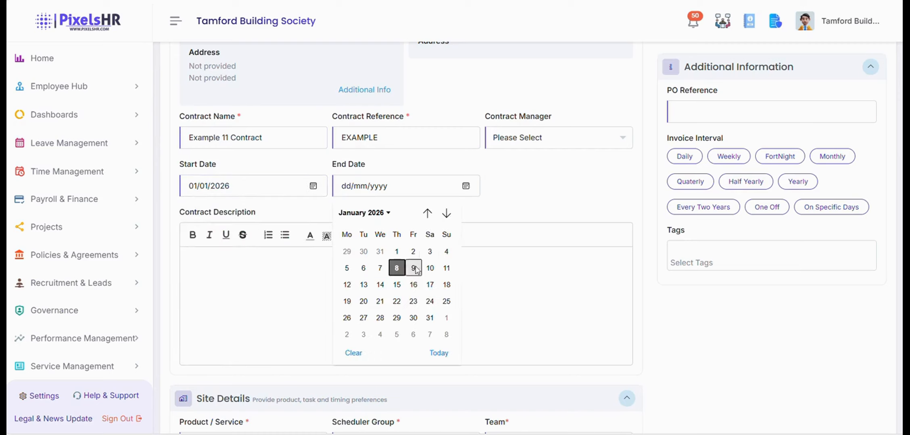
{"action": "left_click", "coordinate": [429, 318]}
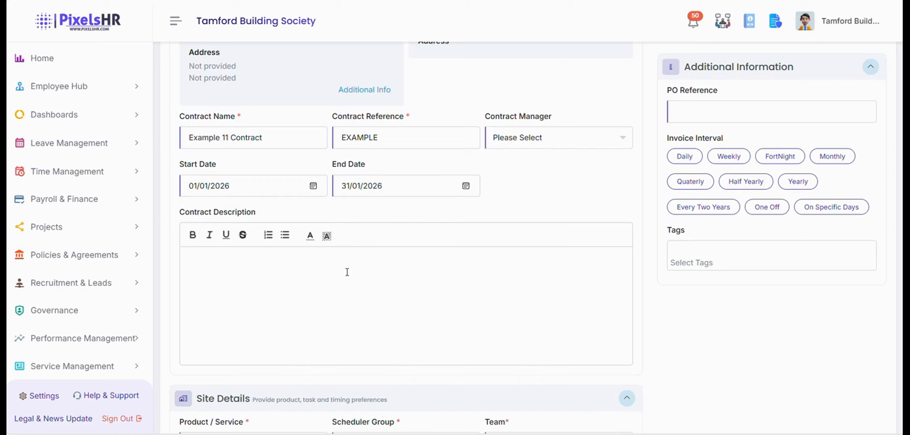
{"action": "left_click", "coordinate": [199, 262]}
Check the Site Details product list without choosing, then expand Service Management.
{"action": "scroll", "coordinate": [467, 298], "scroll_direction": "down", "scroll_amount": 2}
{"action": "scroll", "coordinate": [460, 290], "scroll_direction": "down", "scroll_amount": 1}
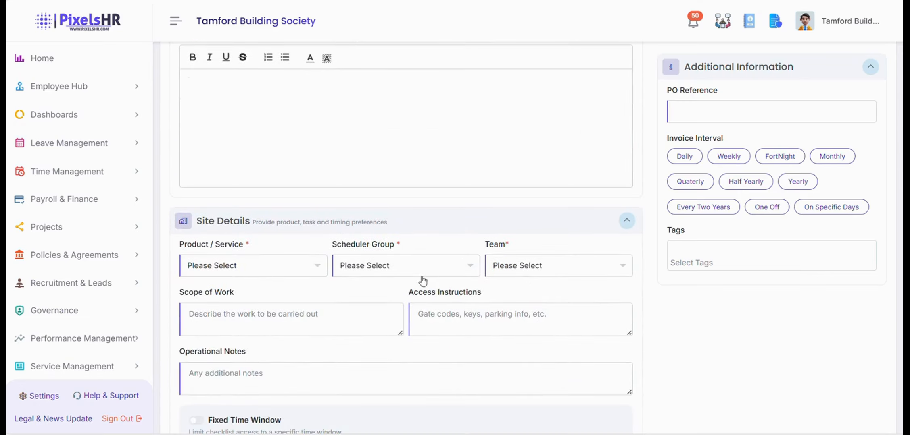
{"action": "scroll", "coordinate": [324, 288], "scroll_direction": "down", "scroll_amount": 2}
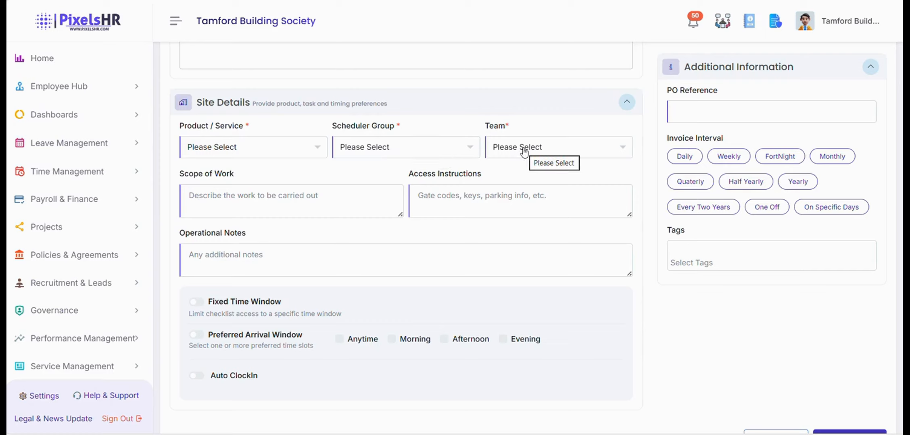
{"action": "left_click", "coordinate": [252, 150]}
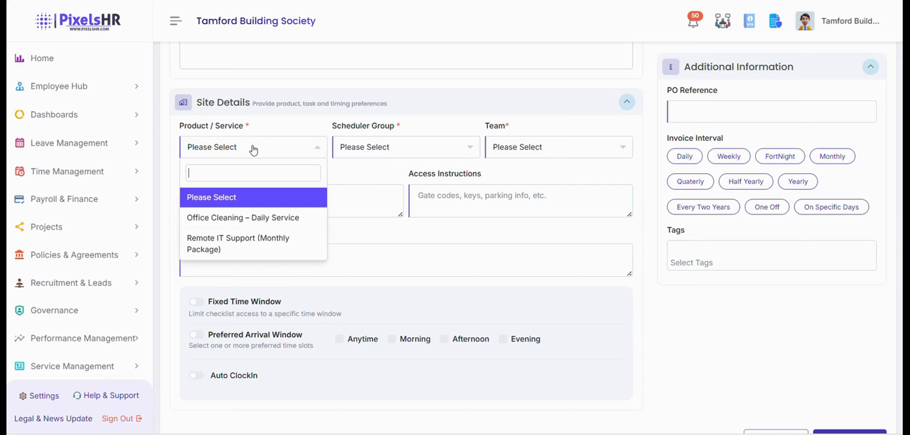
{"action": "left_click", "coordinate": [248, 151]}
{"action": "scroll", "coordinate": [83, 308], "scroll_direction": "down", "scroll_amount": 3}
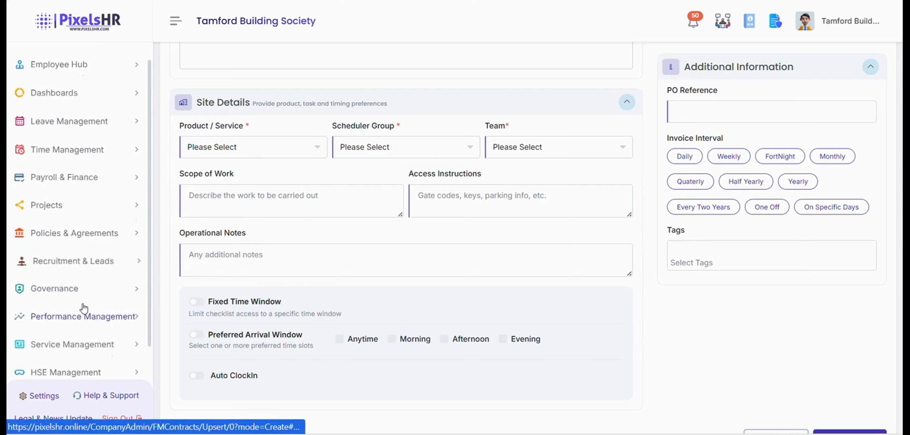
{"action": "left_click", "coordinate": [83, 305]}
{"action": "scroll", "coordinate": [83, 310], "scroll_direction": "down", "scroll_amount": 3}
{"action": "scroll", "coordinate": [84, 312], "scroll_direction": "down", "scroll_amount": 5}
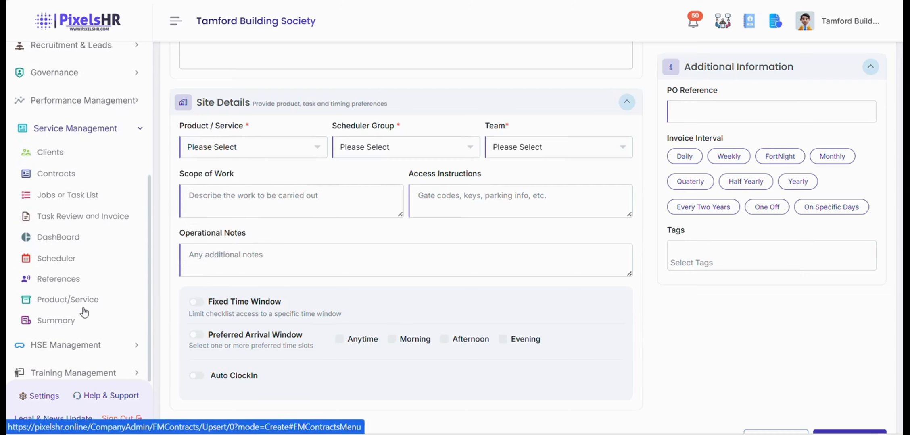
Look over the Product/Services catalogue's new-item form, then return to its list.
{"action": "left_click", "coordinate": [100, 244]}
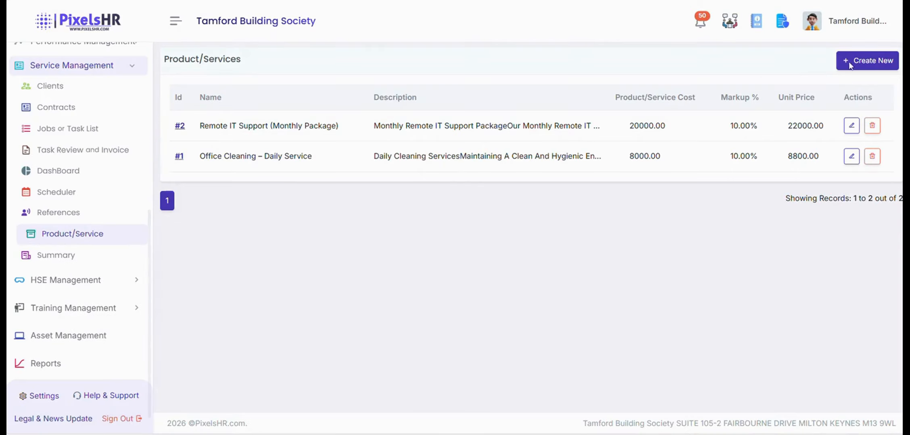
{"action": "left_click", "coordinate": [886, 65]}
{"action": "scroll", "coordinate": [624, 264], "scroll_direction": "down", "scroll_amount": 3}
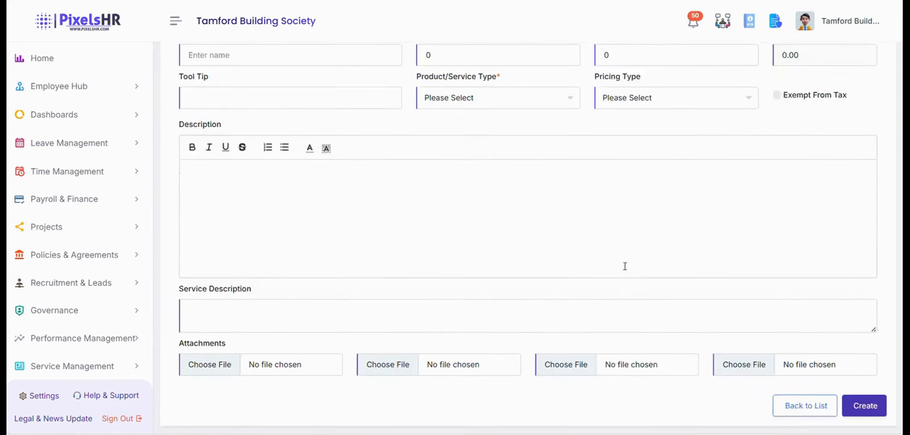
{"action": "scroll", "coordinate": [658, 302], "scroll_direction": "up", "scroll_amount": 3}
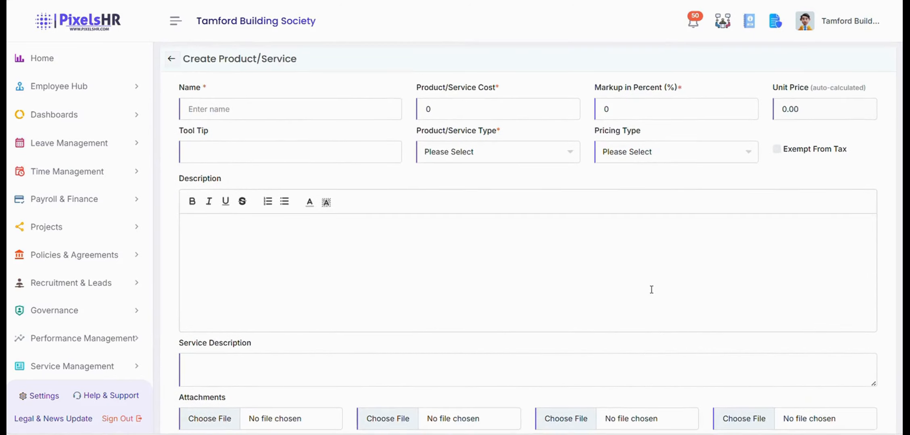
{"action": "scroll", "coordinate": [648, 289], "scroll_direction": "down", "scroll_amount": 3}
{"action": "scroll", "coordinate": [647, 287], "scroll_direction": "up", "scroll_amount": 1}
{"action": "scroll", "coordinate": [647, 288], "scroll_direction": "up", "scroll_amount": 1}
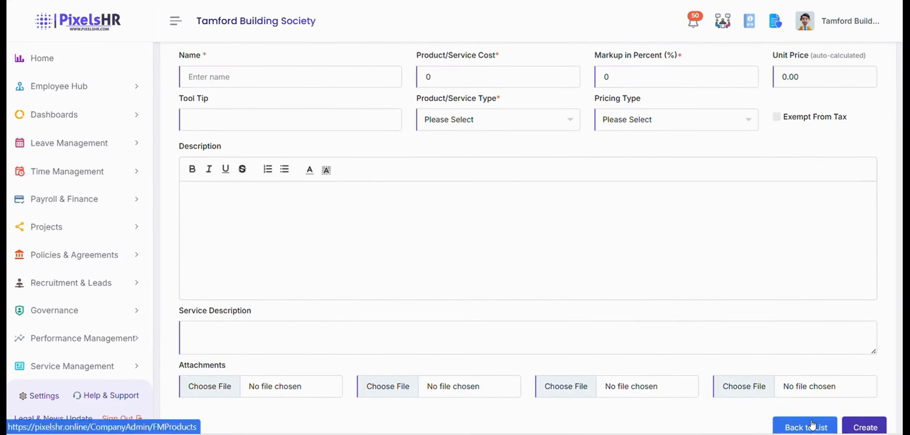
{"action": "left_click", "coordinate": [789, 422]}
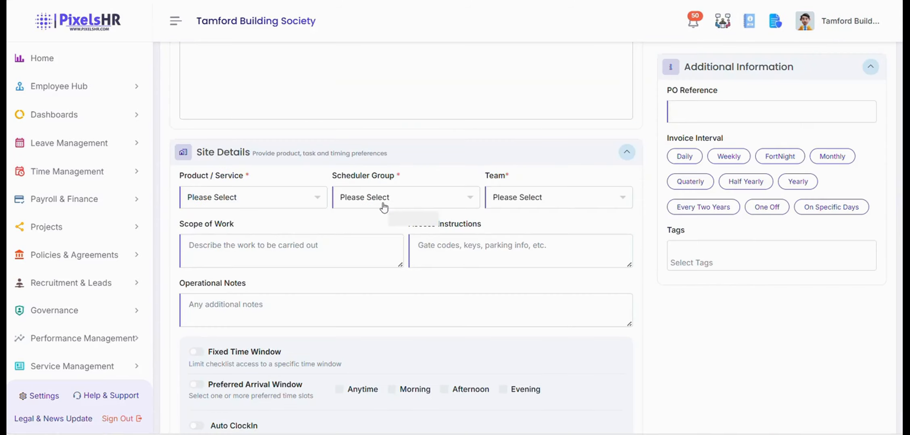
Check the contract's Scheduler Group options, then expand Service Management in the sidebar.
{"action": "left_click", "coordinate": [383, 207]}
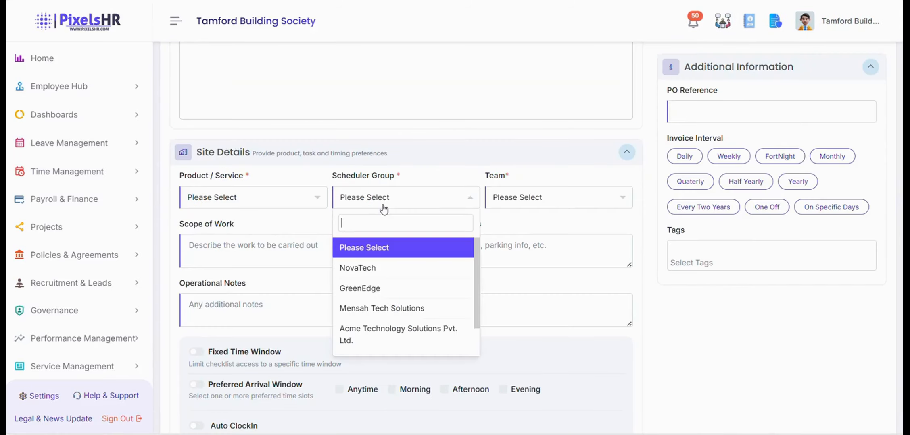
{"action": "scroll", "coordinate": [206, 335], "scroll_direction": "down", "scroll_amount": 1}
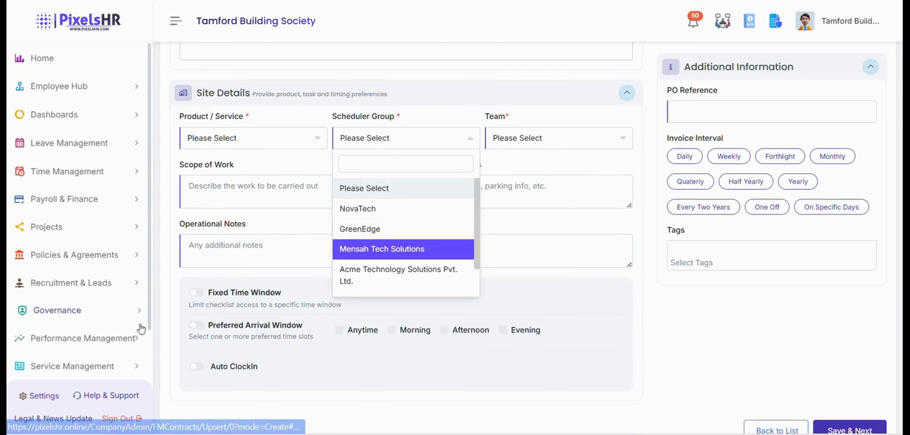
{"action": "scroll", "coordinate": [141, 329], "scroll_direction": "down", "scroll_amount": 2}
{"action": "left_click", "coordinate": [72, 305]}
{"action": "scroll", "coordinate": [94, 306], "scroll_direction": "down", "scroll_amount": 3}
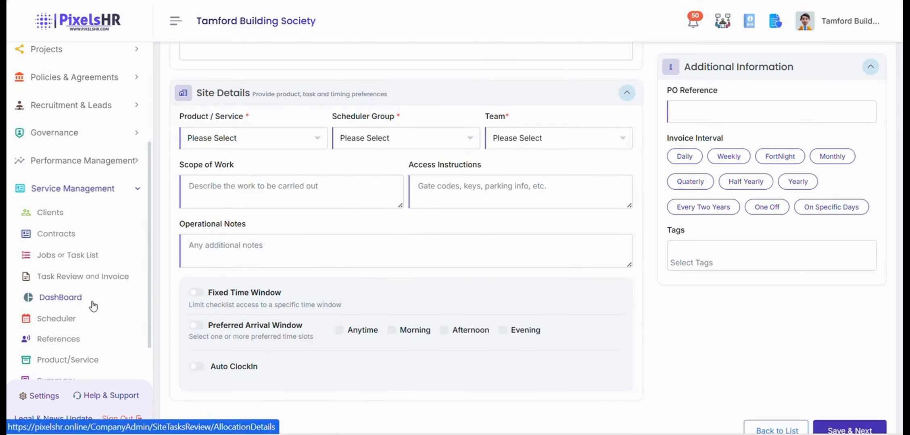
{"action": "scroll", "coordinate": [93, 303], "scroll_direction": "down", "scroll_amount": 2}
Add a scheduler group named 'Example 11 Group'.
{"action": "left_click", "coordinate": [85, 259]}
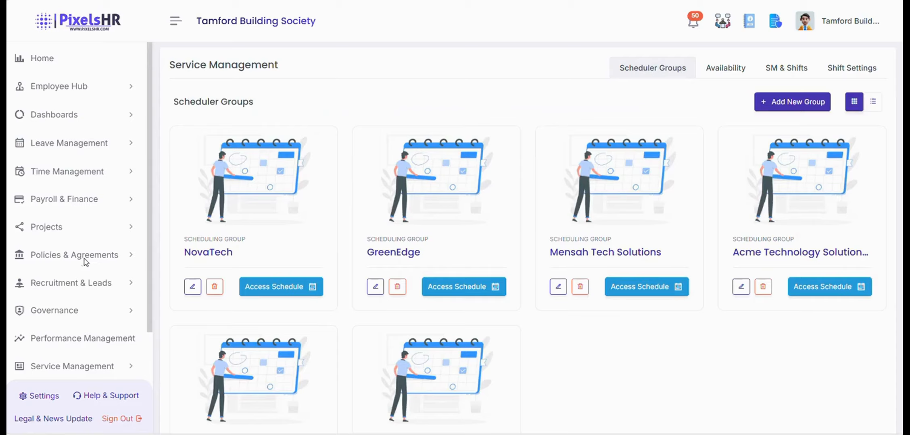
{"action": "left_click", "coordinate": [788, 104]}
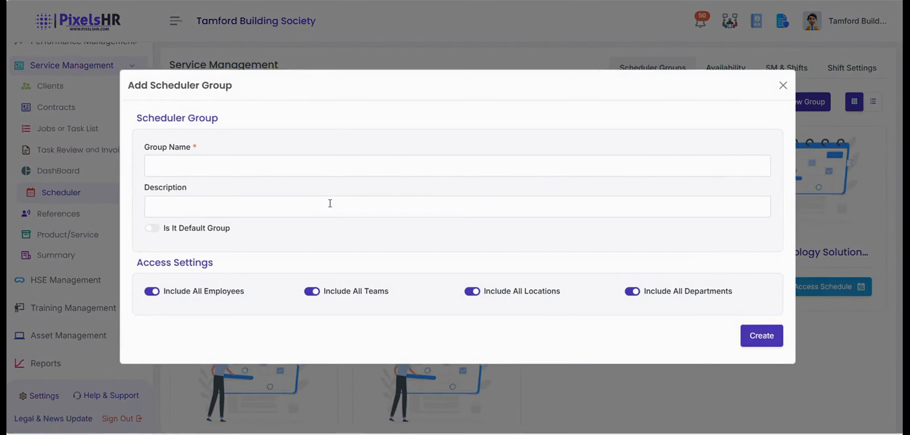
{"action": "left_click", "coordinate": [289, 164]}
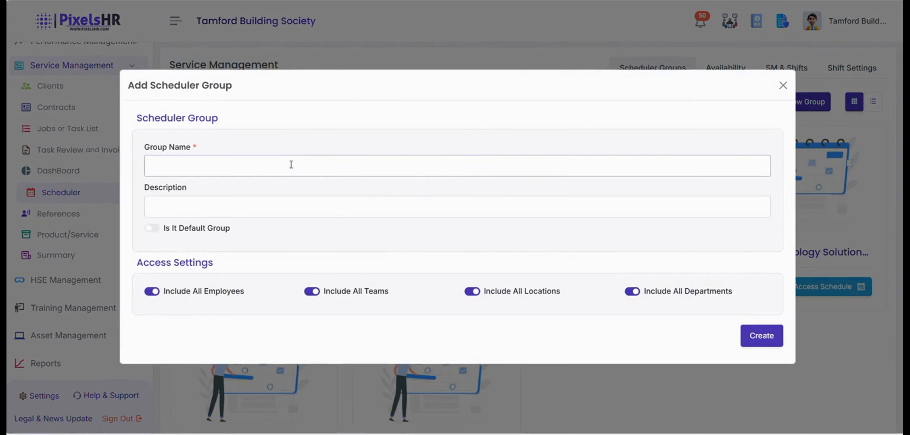
{"action": "type", "text": "E"}
{"action": "key", "text": "Caps_Lock"}
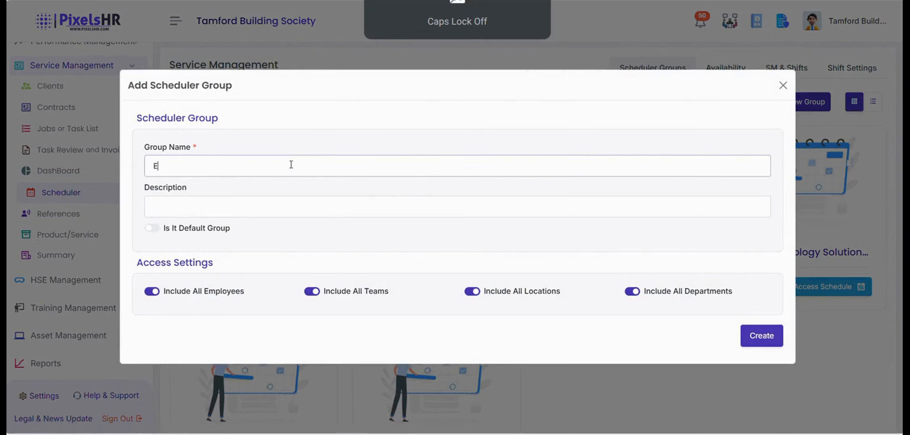
{"action": "type", "text": "xampl"}
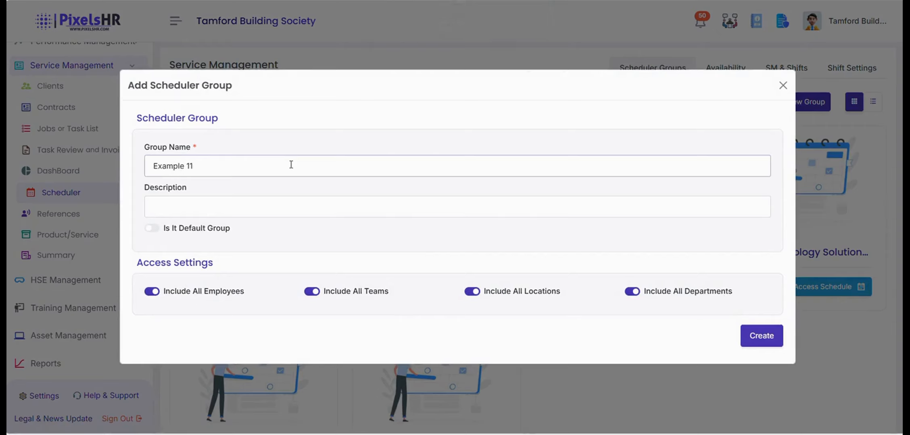
{"action": "type", "text": "e 11"}
{"action": "key", "text": "Caps_Lock"}
{"action": "type", "text": "G"}
{"action": "key", "text": "Caps_Lock"}
{"action": "type", "text": "roup"}
{"action": "left_click", "coordinate": [754, 339]}
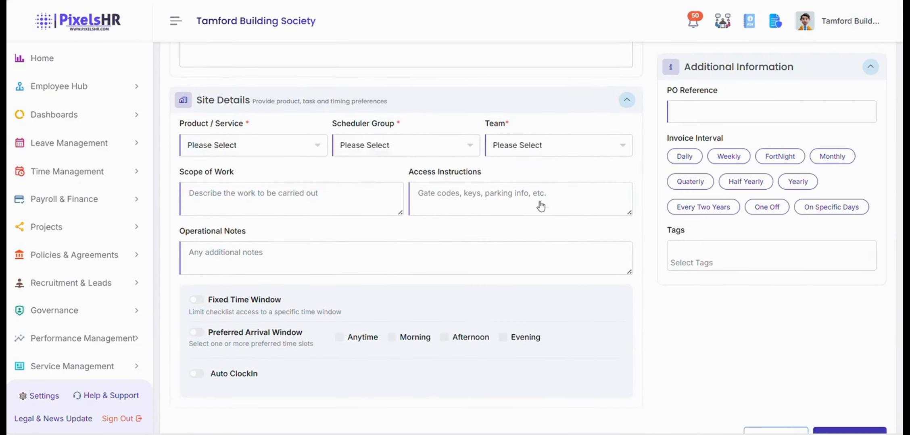
{"action": "scroll", "coordinate": [541, 206], "scroll_direction": "down", "scroll_amount": 1}
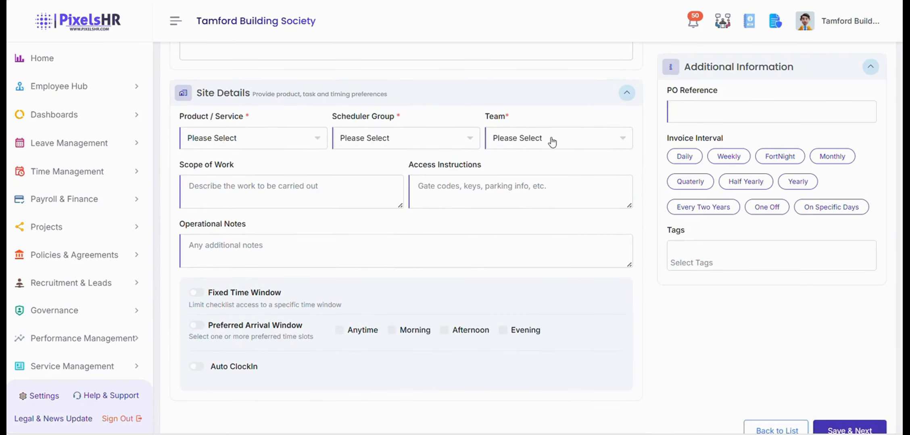
Check the contract's team list, then open and discard a new team form in Company Settings.
{"action": "left_click", "coordinate": [552, 141]}
{"action": "left_click", "coordinate": [560, 150]}
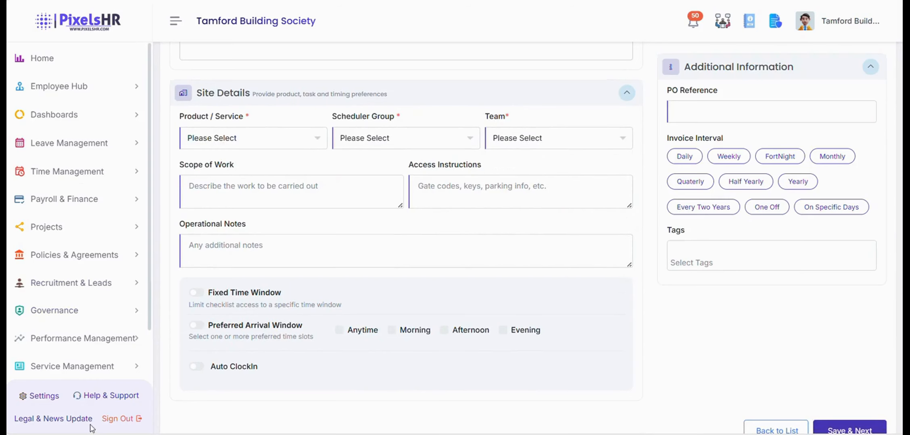
{"action": "left_click", "coordinate": [39, 400]}
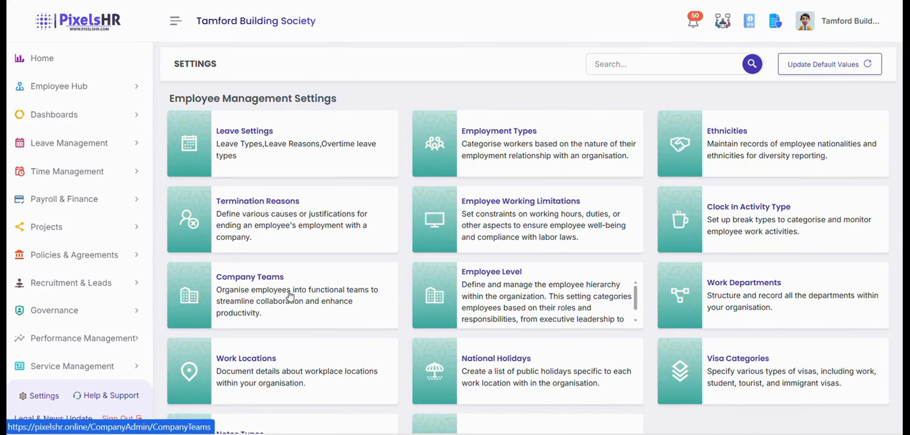
{"action": "left_click", "coordinate": [287, 293]}
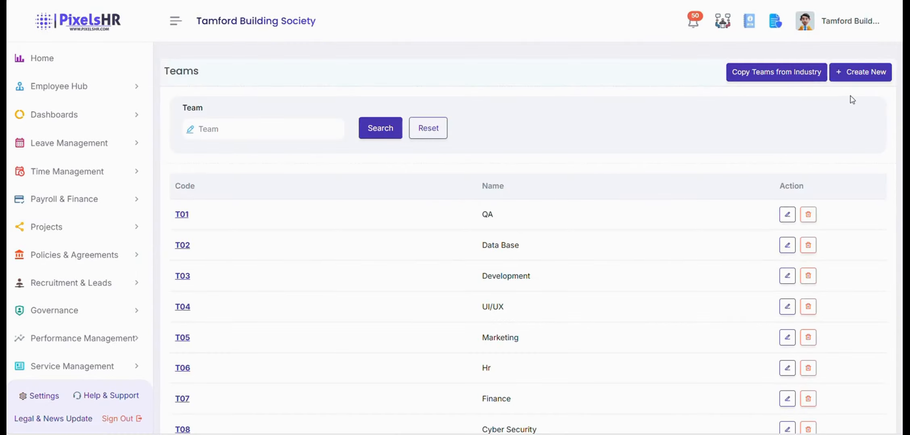
{"action": "left_click", "coordinate": [862, 72]}
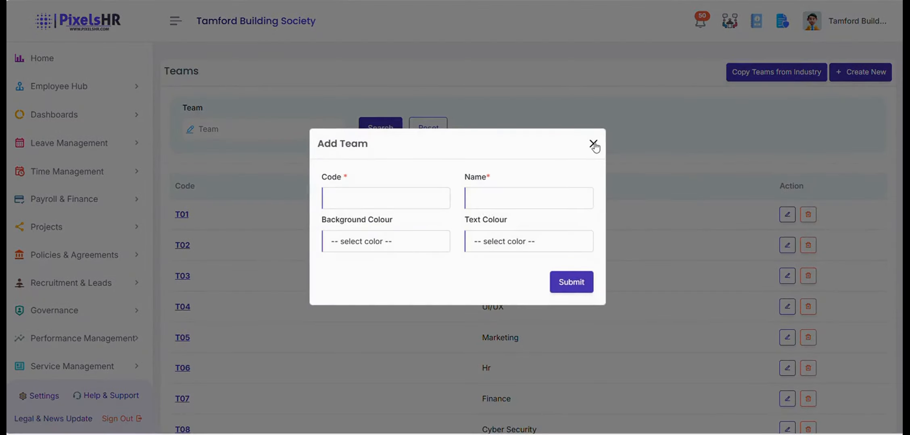
{"action": "left_click", "coordinate": [593, 143]}
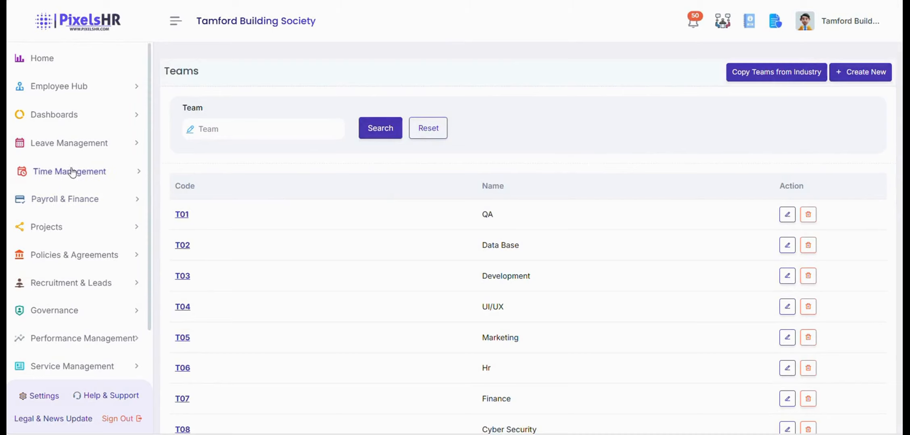
Return to the contract's Site Details through Service Management > Contracts.
{"action": "left_click", "coordinate": [68, 366]}
{"action": "scroll", "coordinate": [80, 282], "scroll_direction": "down", "scroll_amount": 4}
{"action": "left_click", "coordinate": [67, 232]}
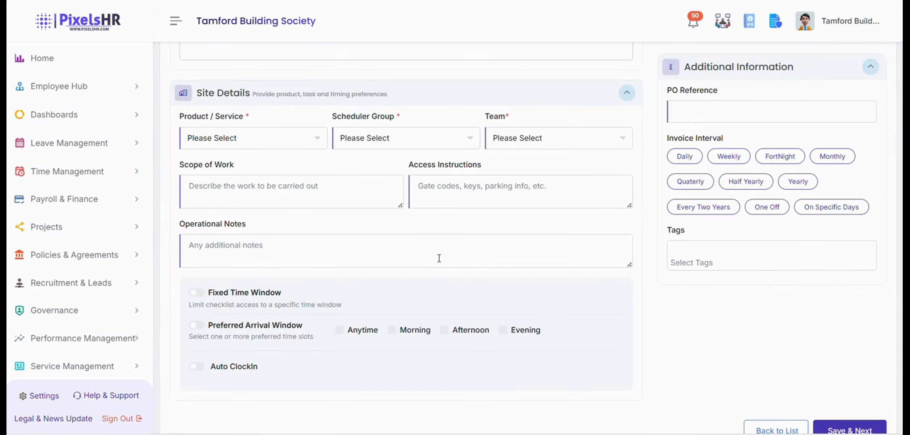
Set the site's service to Remote IT Support (Monthly Package), scheduler group Example 11 Group, team T01-QA.
{"action": "left_click", "coordinate": [303, 143]}
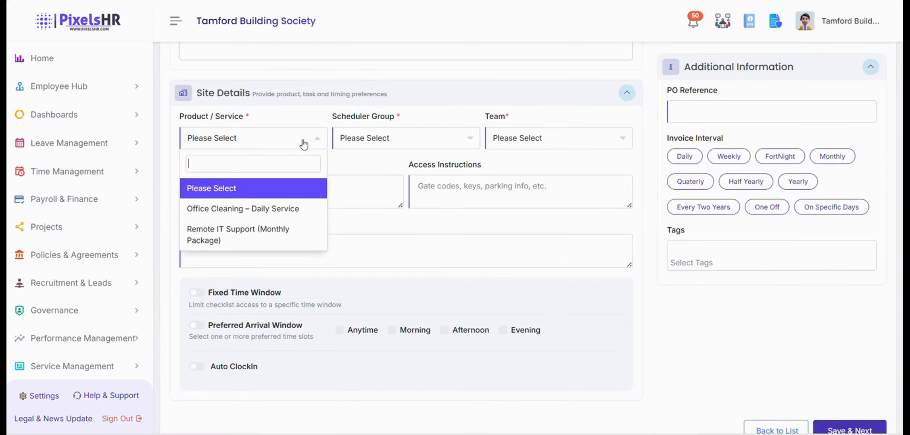
{"action": "left_click", "coordinate": [238, 232]}
{"action": "left_click", "coordinate": [366, 139]}
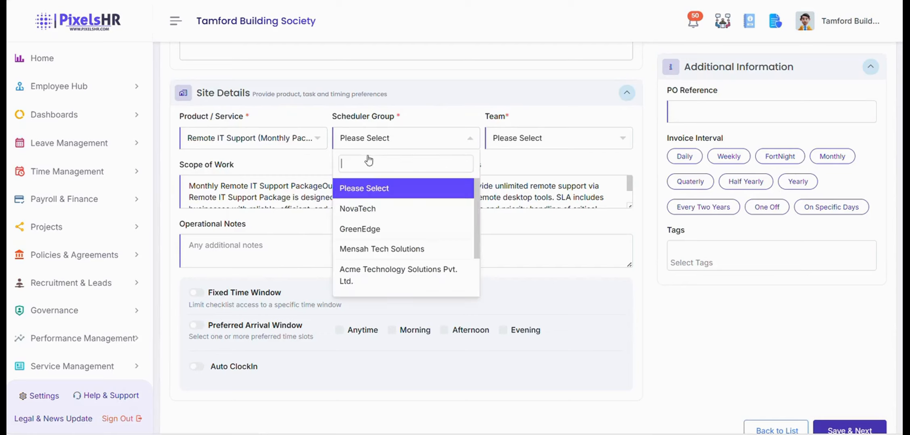
{"action": "scroll", "coordinate": [383, 256], "scroll_direction": "down", "scroll_amount": 2}
{"action": "left_click", "coordinate": [385, 288]}
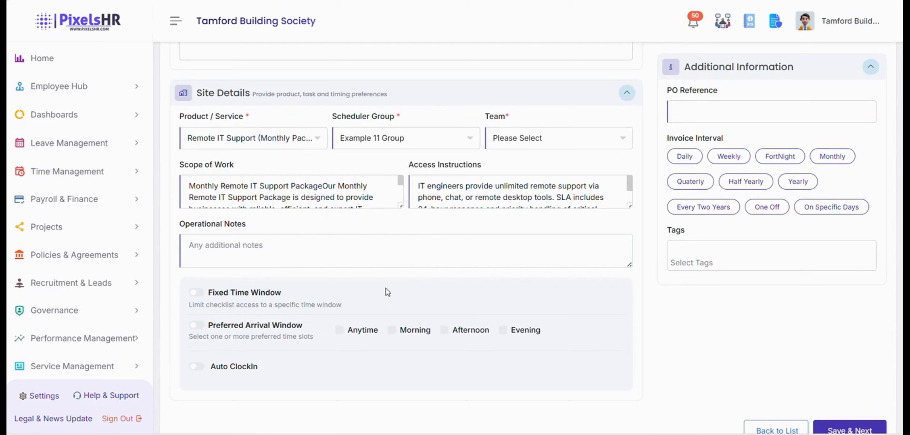
{"action": "left_click", "coordinate": [524, 141]}
{"action": "left_click", "coordinate": [507, 208]}
{"action": "scroll", "coordinate": [291, 193], "scroll_direction": "down", "scroll_amount": 1}
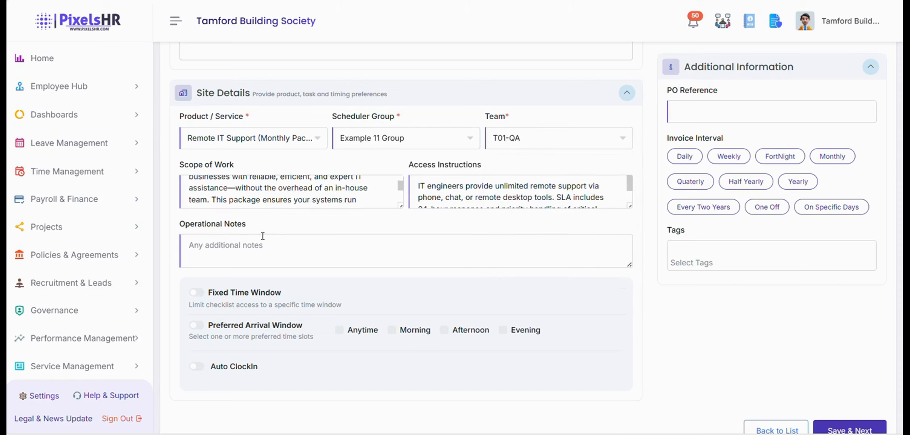
{"action": "left_click", "coordinate": [463, 187]}
{"action": "left_click_drag", "start_coordinate": [296, 187], "coordinate": [299, 187]}
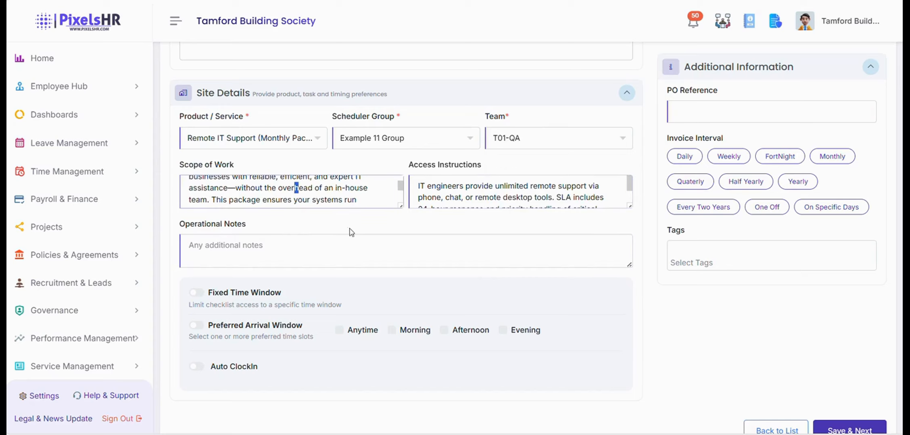
{"action": "scroll", "coordinate": [351, 232], "scroll_direction": "down", "scroll_amount": 2}
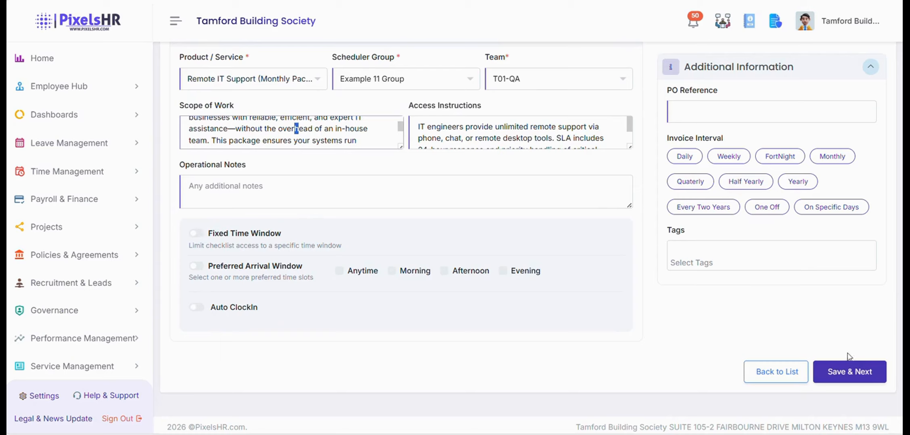
Save the site details with Save & Next and review the result.
{"action": "left_click", "coordinate": [858, 374]}
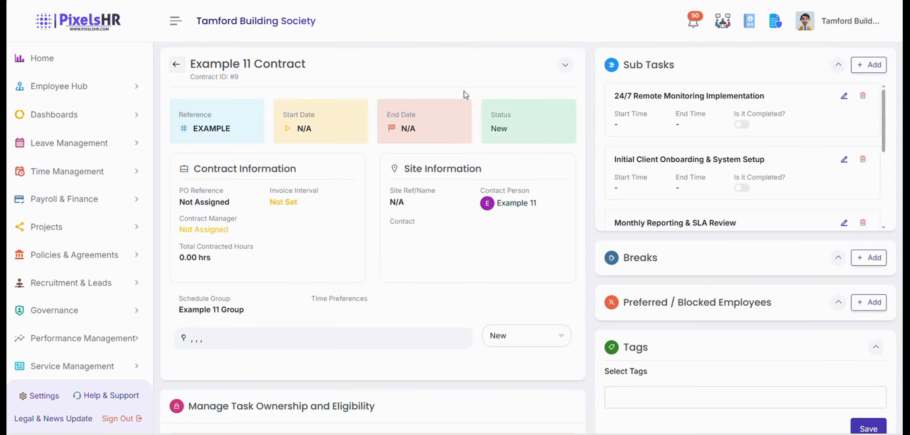
{"action": "scroll", "coordinate": [465, 138], "scroll_direction": "down", "scroll_amount": 6}
{"action": "scroll", "coordinate": [473, 152], "scroll_direction": "up", "scroll_amount": 6}
{"action": "scroll", "coordinate": [673, 161], "scroll_direction": "down", "scroll_amount": 3}
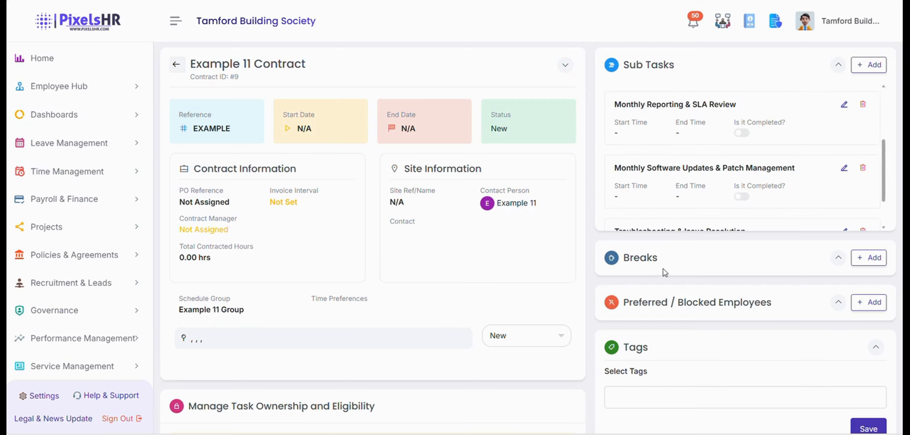
{"action": "scroll", "coordinate": [667, 278], "scroll_direction": "down", "scroll_amount": 2}
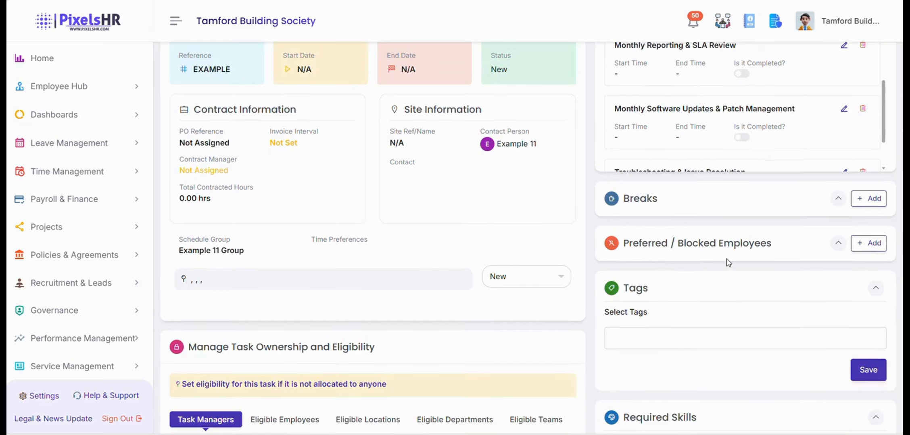
{"action": "scroll", "coordinate": [752, 271], "scroll_direction": "down", "scroll_amount": 9}
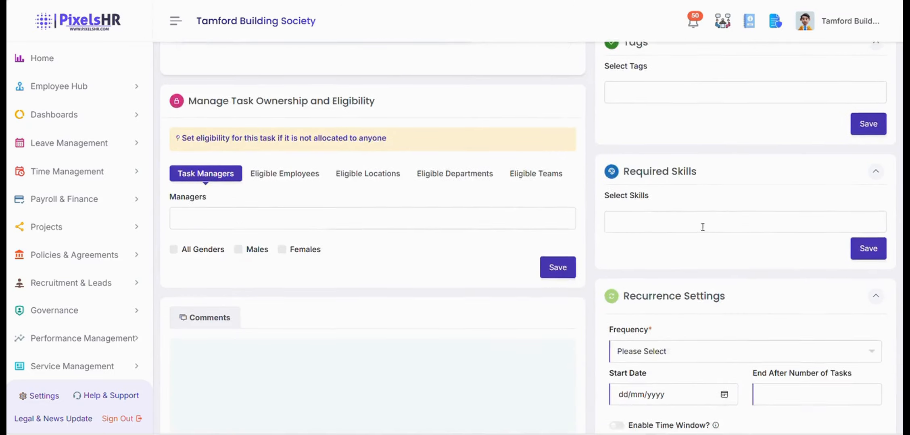
{"action": "scroll", "coordinate": [710, 238], "scroll_direction": "down", "scroll_amount": 5}
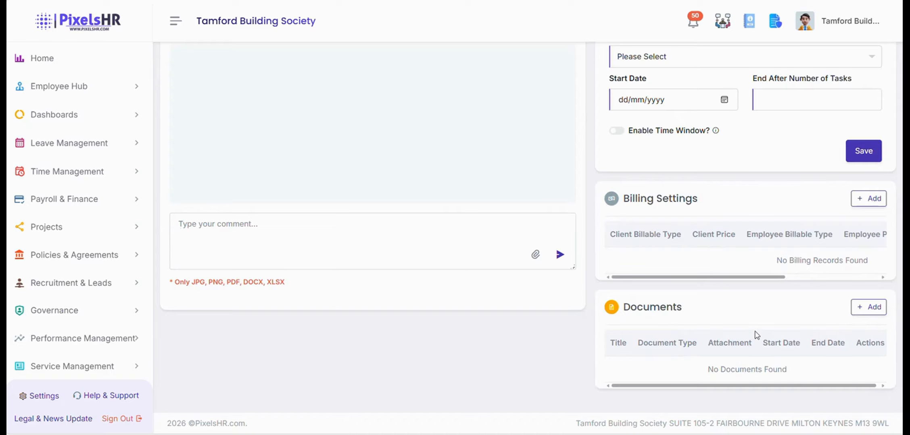
{"action": "scroll", "coordinate": [395, 183], "scroll_direction": "up", "scroll_amount": 7}
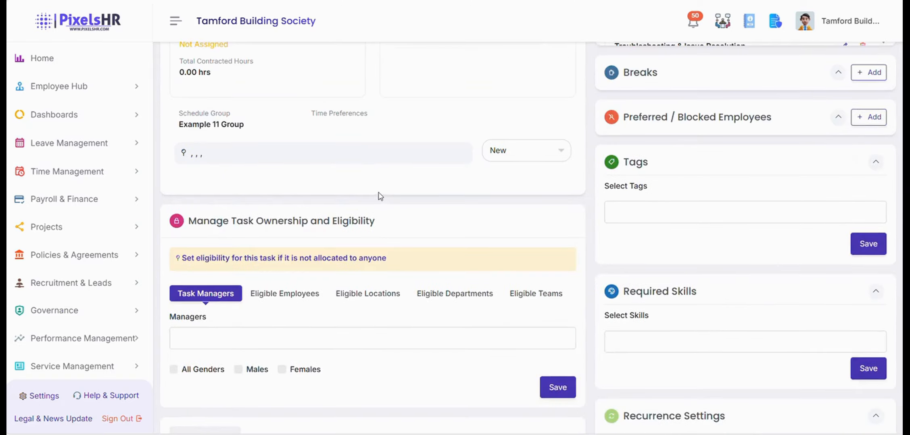
{"action": "scroll", "coordinate": [380, 197], "scroll_direction": "up", "scroll_amount": 7}
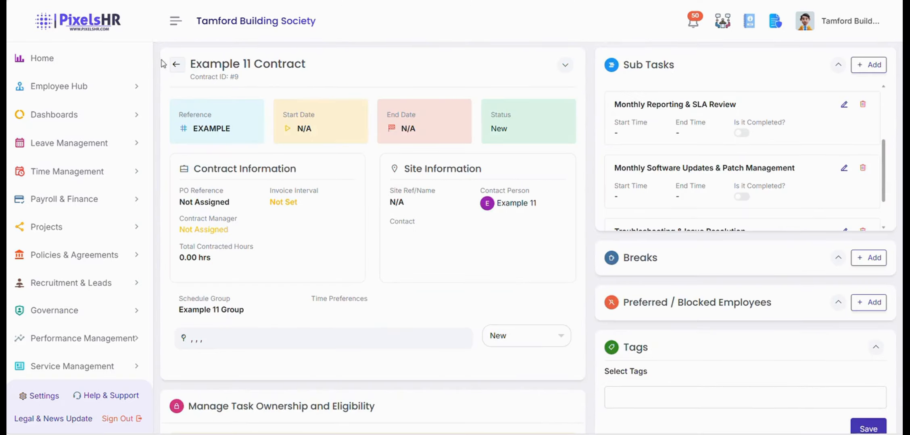
Return to the contract list and expand the Service Management pages.
{"action": "left_click", "coordinate": [176, 64]}
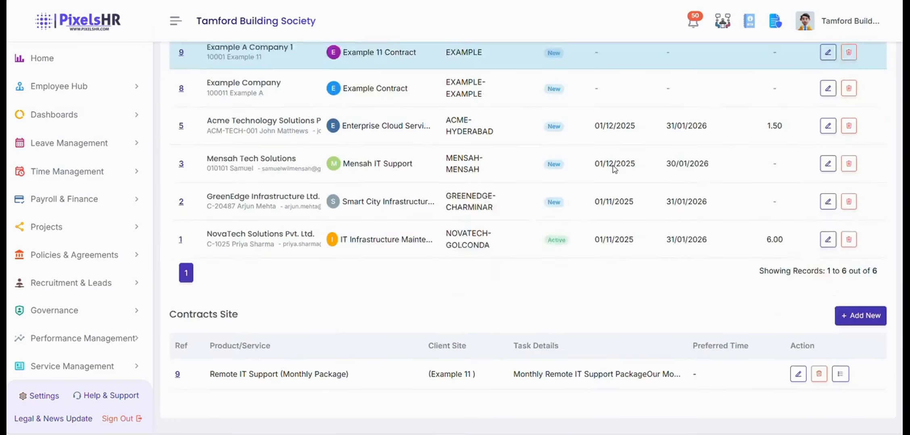
{"action": "scroll", "coordinate": [613, 168], "scroll_direction": "down", "scroll_amount": 1}
{"action": "scroll", "coordinate": [601, 181], "scroll_direction": "up", "scroll_amount": 4}
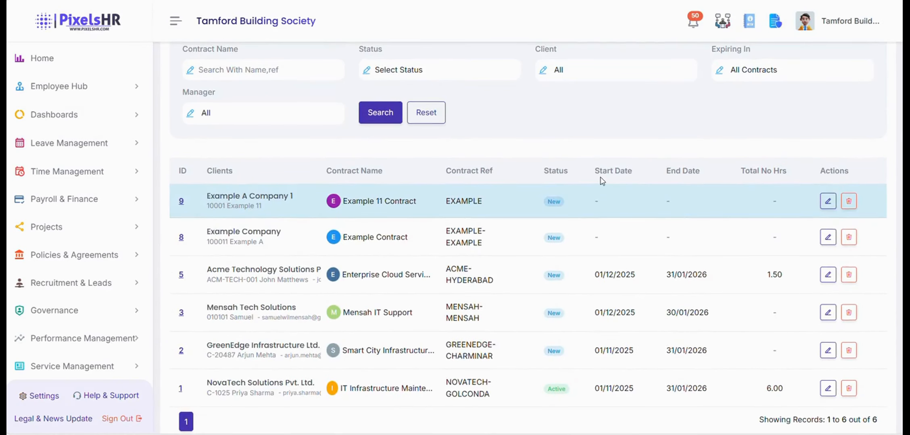
{"action": "scroll", "coordinate": [602, 180], "scroll_direction": "up", "scroll_amount": 1}
{"action": "scroll", "coordinate": [81, 258], "scroll_direction": "down", "scroll_amount": 3}
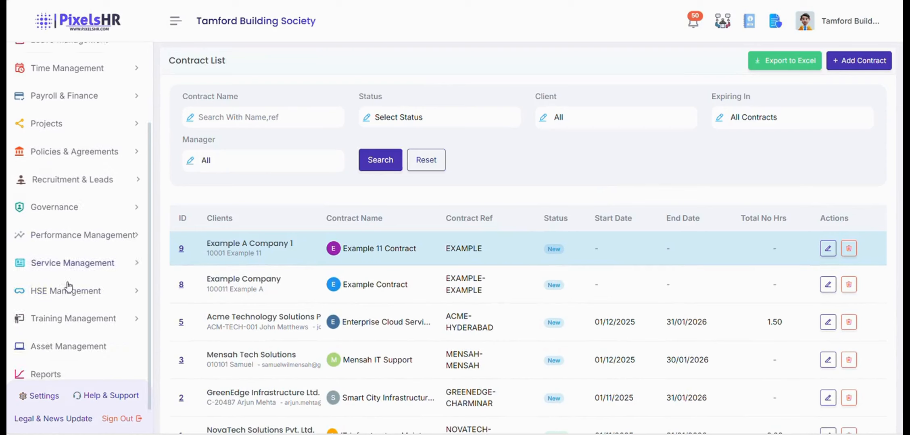
{"action": "left_click", "coordinate": [81, 254]}
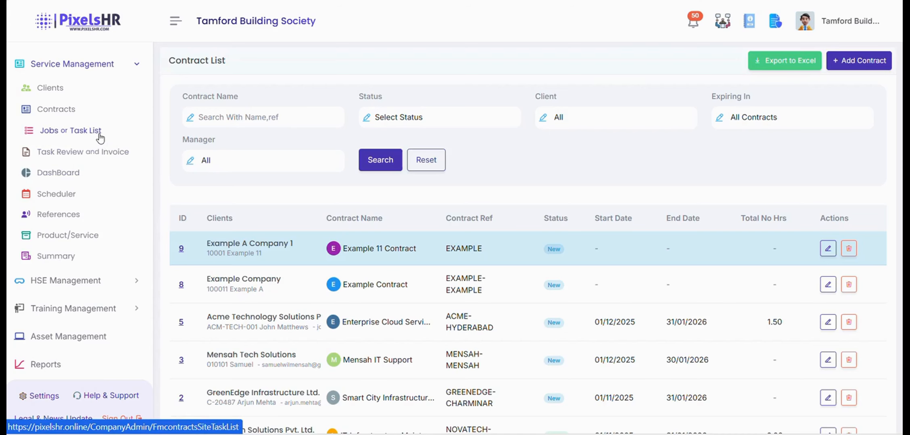
Start a new task under Jobs & Tasks for client site Example A Company 1.
{"action": "left_click", "coordinate": [99, 136]}
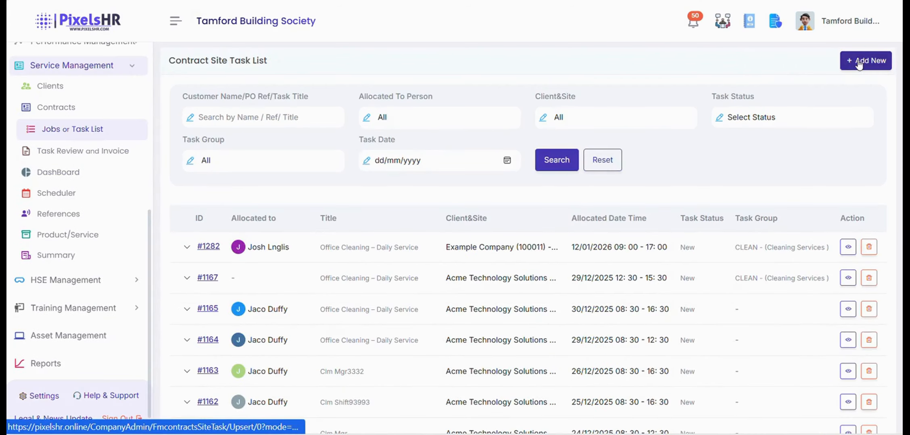
{"action": "left_click", "coordinate": [858, 64]}
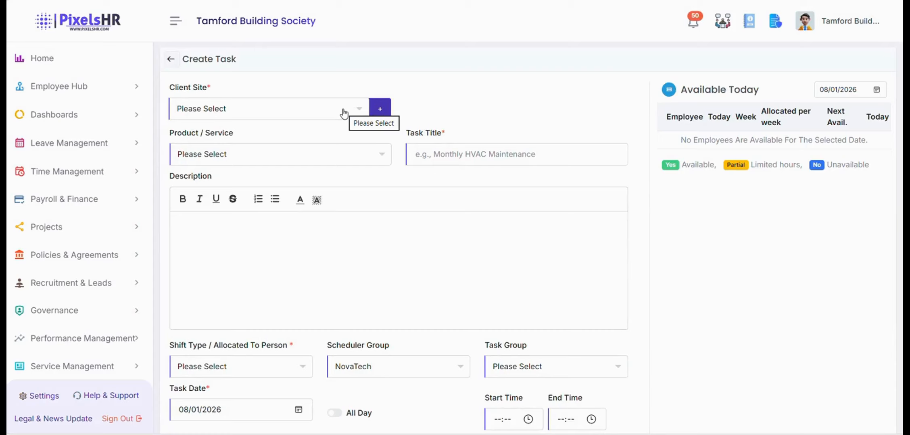
{"action": "left_click", "coordinate": [344, 113]}
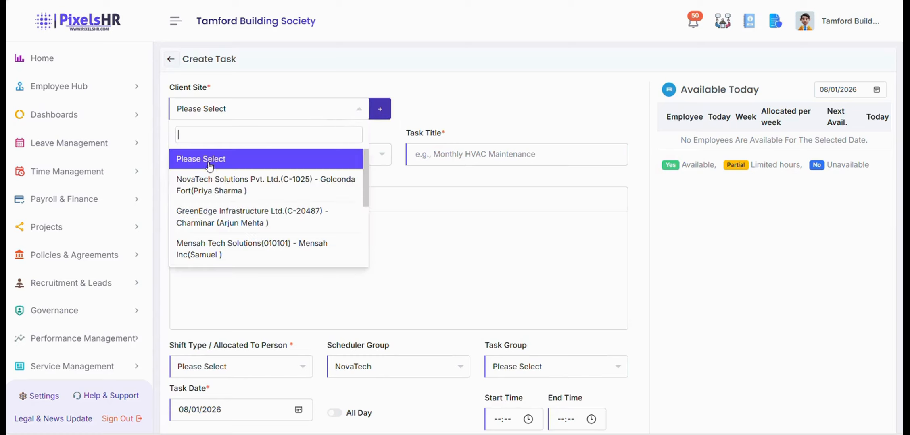
{"action": "scroll", "coordinate": [254, 203], "scroll_direction": "down", "scroll_amount": 5}
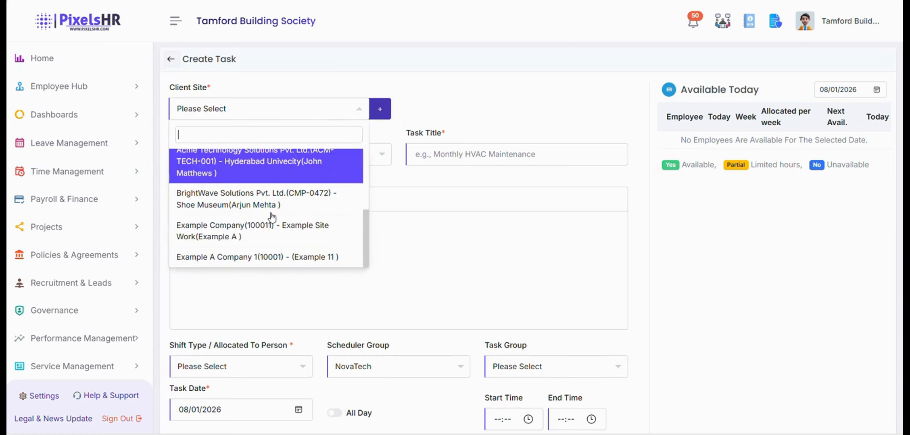
{"action": "left_click", "coordinate": [253, 257]}
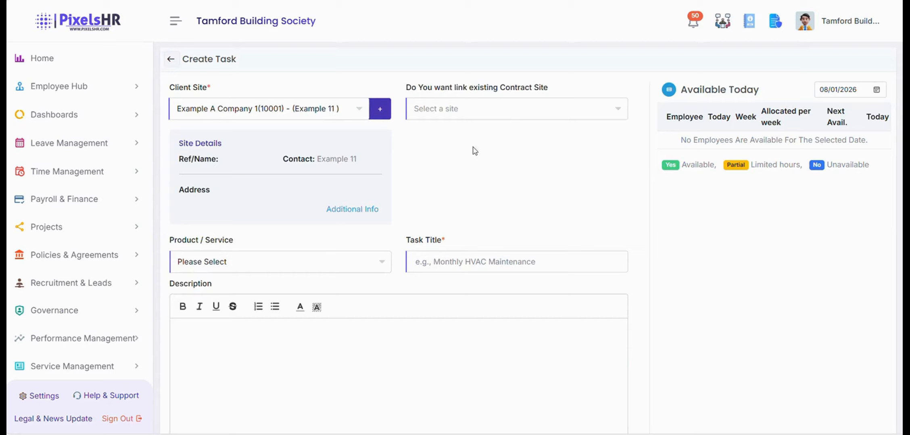
Link the task to the Remote IT Support contract site and browse the shift type / allocated person options.
{"action": "left_click", "coordinate": [442, 112]}
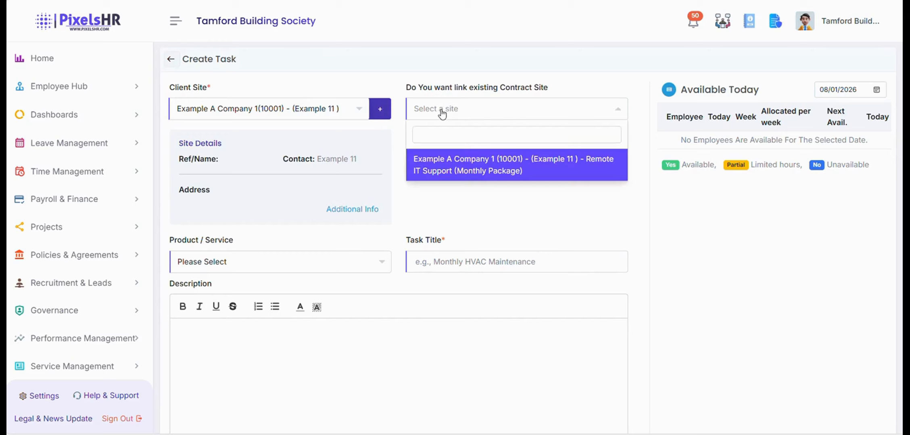
{"action": "left_click", "coordinate": [477, 169]}
{"action": "scroll", "coordinate": [475, 169], "scroll_direction": "down", "scroll_amount": 4}
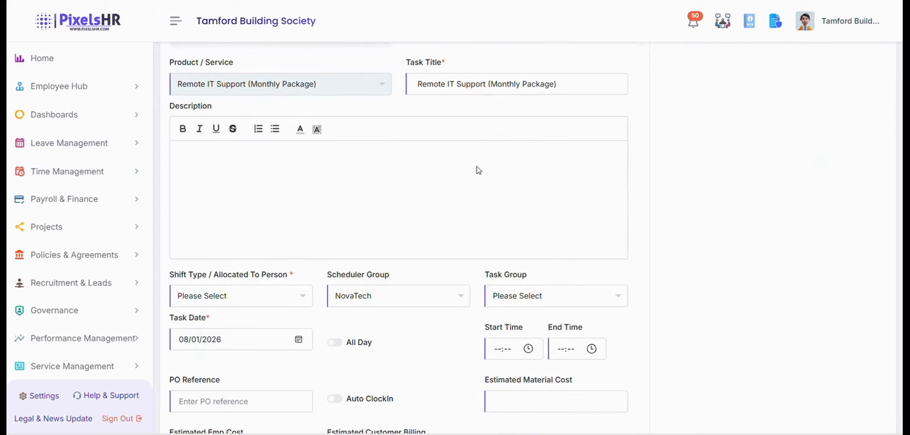
{"action": "scroll", "coordinate": [381, 177], "scroll_direction": "down", "scroll_amount": 1}
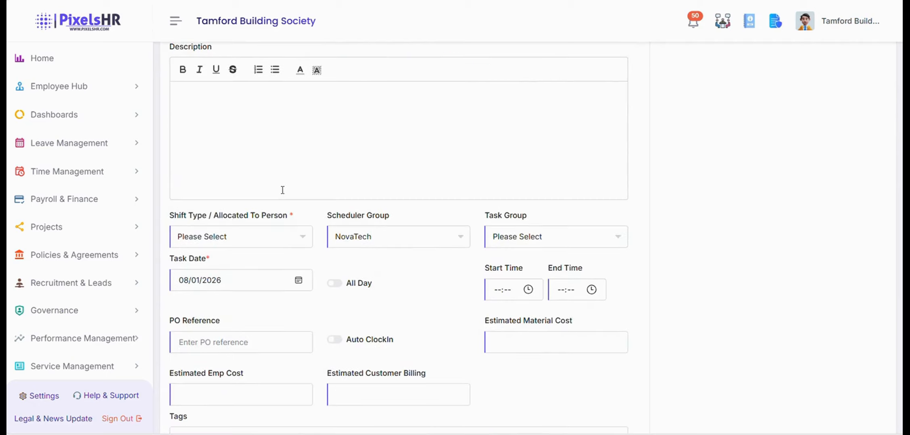
{"action": "left_click", "coordinate": [263, 238]}
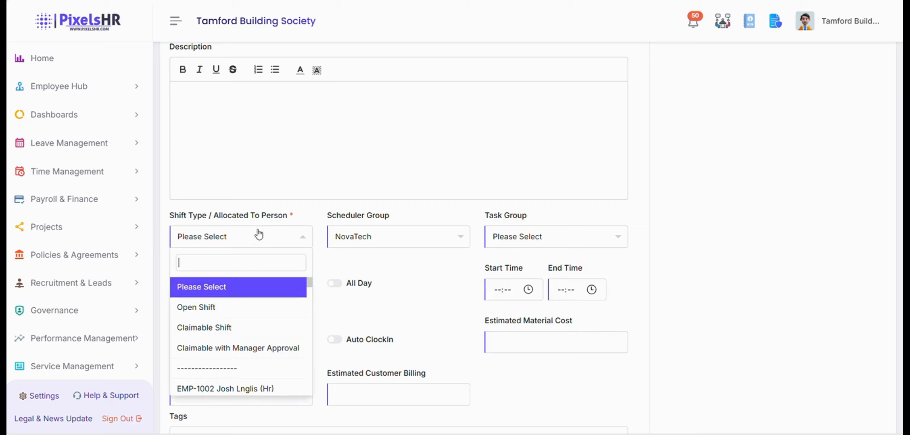
{"action": "scroll", "coordinate": [237, 312], "scroll_direction": "down", "scroll_amount": 3}
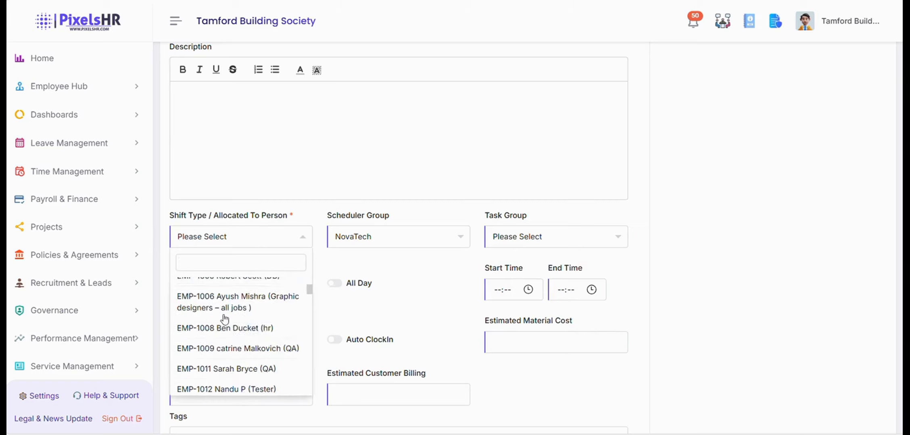
{"action": "scroll", "coordinate": [236, 315], "scroll_direction": "down", "scroll_amount": 1}
{"action": "scroll", "coordinate": [240, 323], "scroll_direction": "up", "scroll_amount": 5}
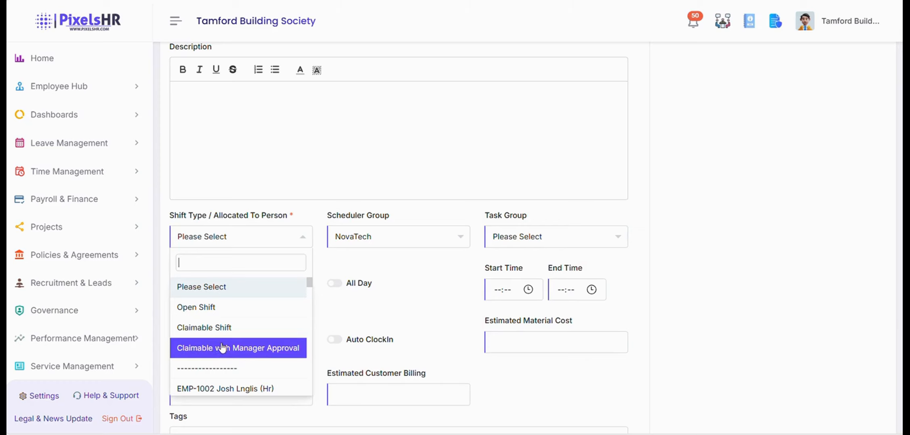
{"action": "scroll", "coordinate": [222, 347], "scroll_direction": "down", "scroll_amount": 3}
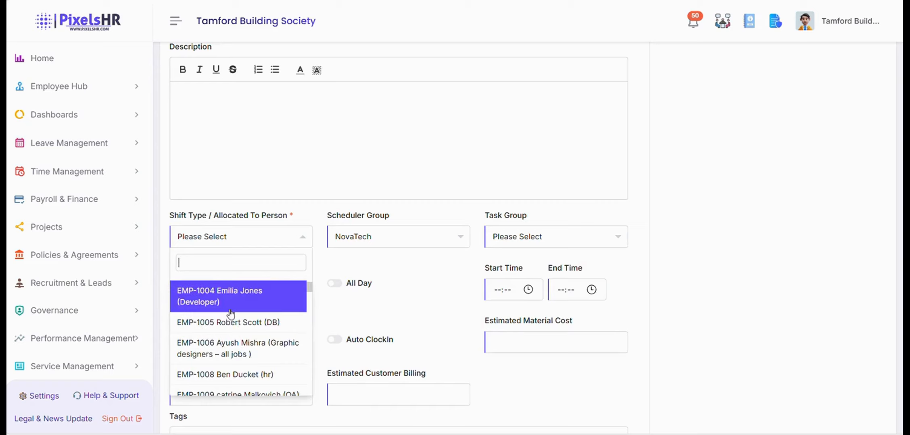
Allocate the task to the developer employee on 9 January 2026, leaving All Day off.
{"action": "left_click", "coordinate": [236, 306]}
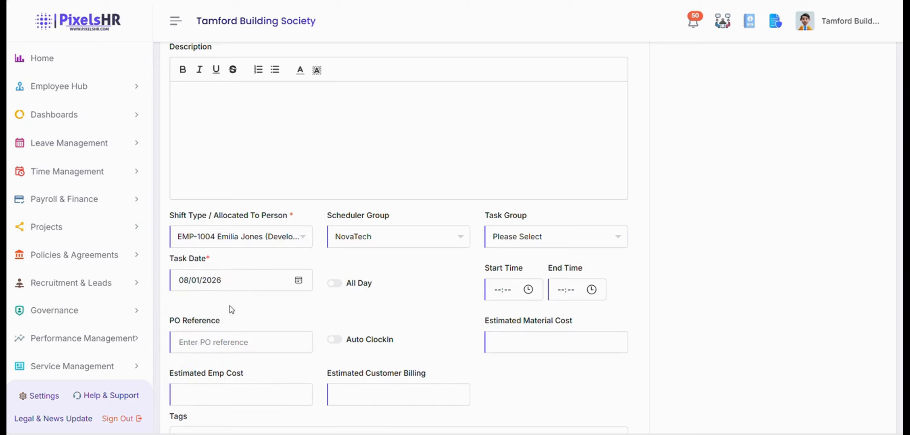
{"action": "left_click", "coordinate": [299, 281]}
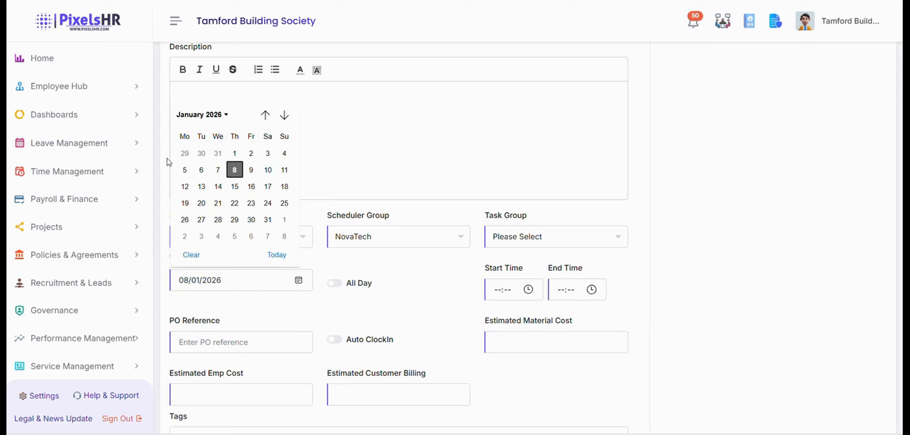
{"action": "left_click", "coordinate": [250, 169]}
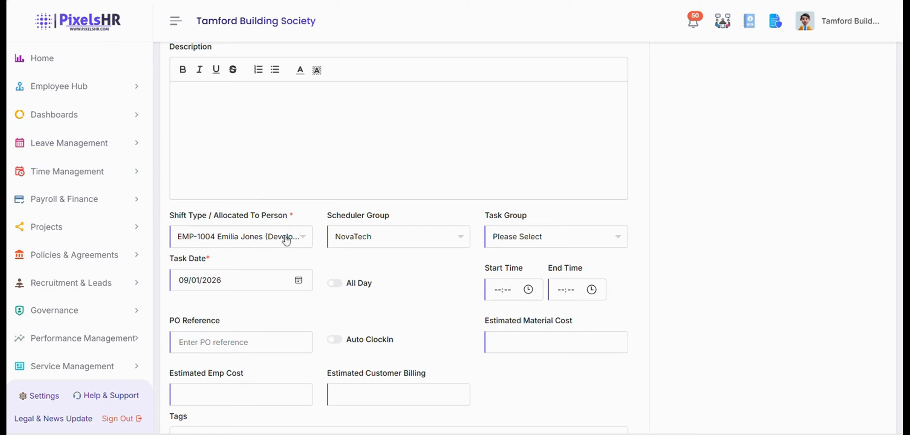
{"action": "left_click", "coordinate": [335, 287]}
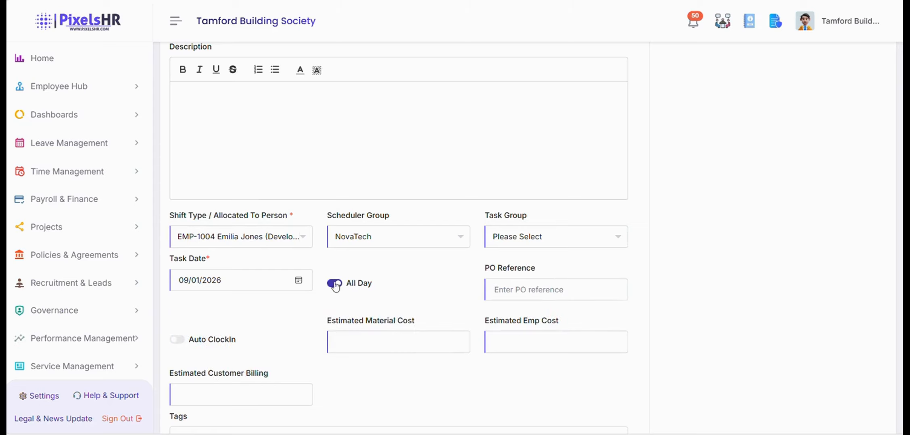
{"action": "left_click", "coordinate": [338, 286]}
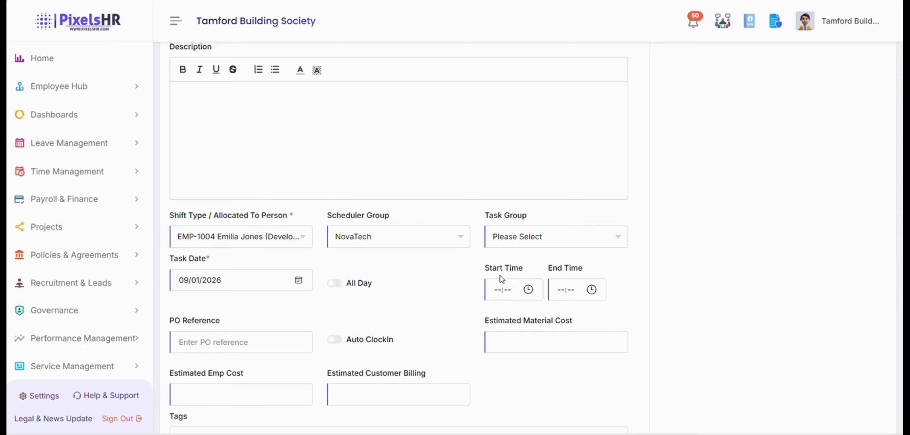
Set the task hours to 09:00–17:00, save it, and open the saved task's details.
{"action": "left_click", "coordinate": [498, 292]}
{"action": "type", "text": "09:00"}
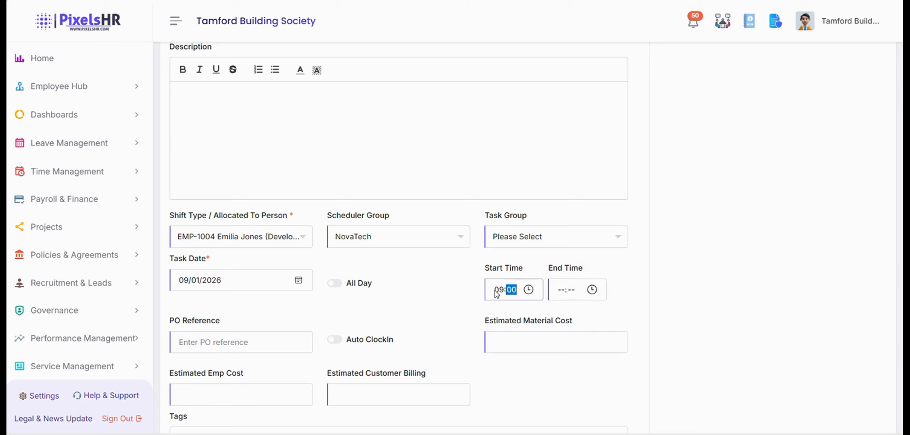
{"action": "key", "text": "Tab"}
{"action": "key", "text": "Tab"}
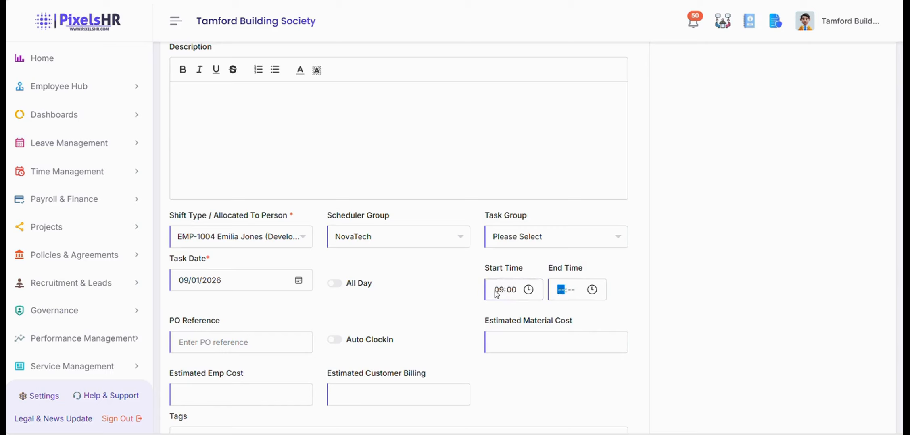
{"action": "type", "text": "17:00"}
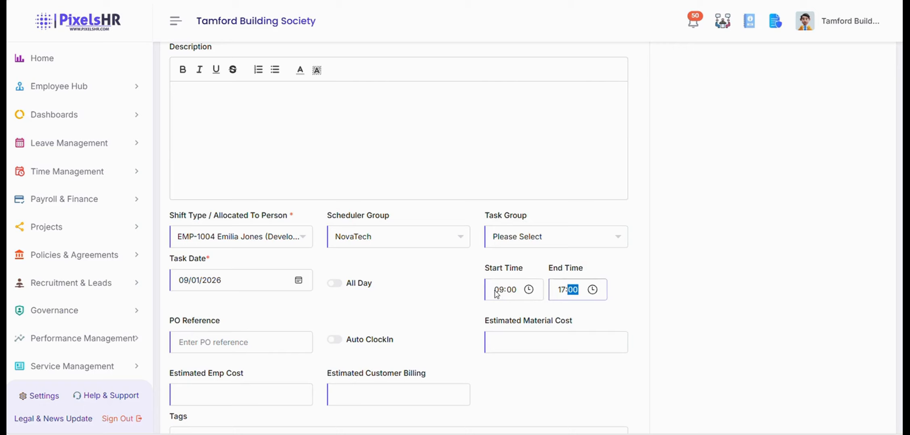
{"action": "scroll", "coordinate": [510, 289], "scroll_direction": "down", "scroll_amount": 3}
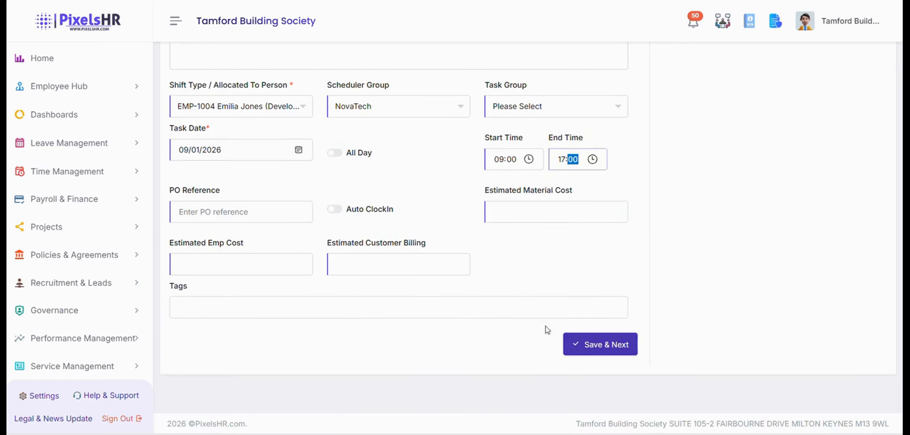
{"action": "left_click", "coordinate": [600, 346]}
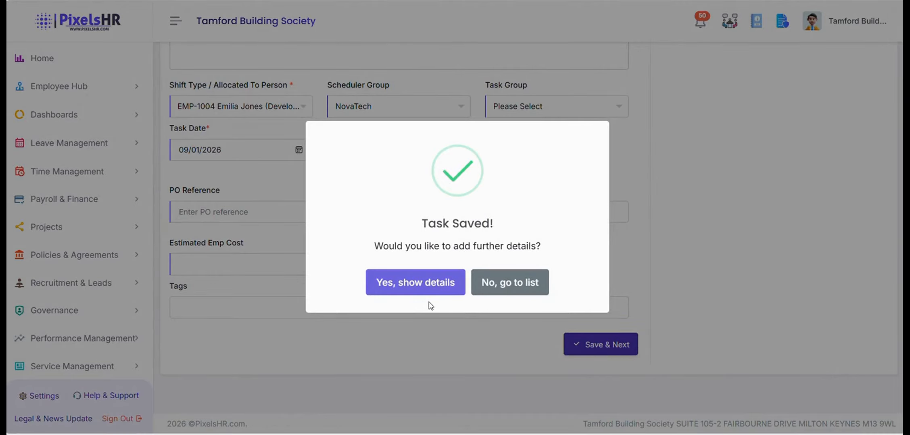
{"action": "left_click", "coordinate": [432, 285]}
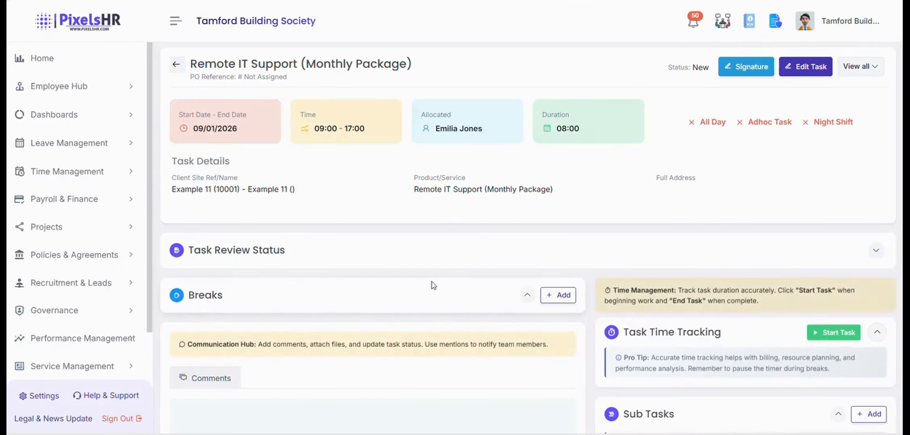
Review the Remote IT Support task details, then go back to the Contract Site Task List.
{"action": "scroll", "coordinate": [462, 265], "scroll_direction": "down", "scroll_amount": 8}
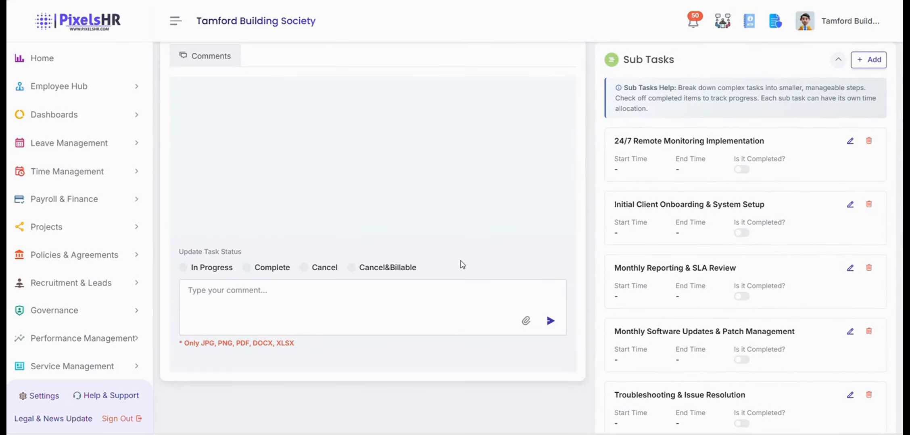
{"action": "scroll", "coordinate": [488, 225], "scroll_direction": "up", "scroll_amount": 8}
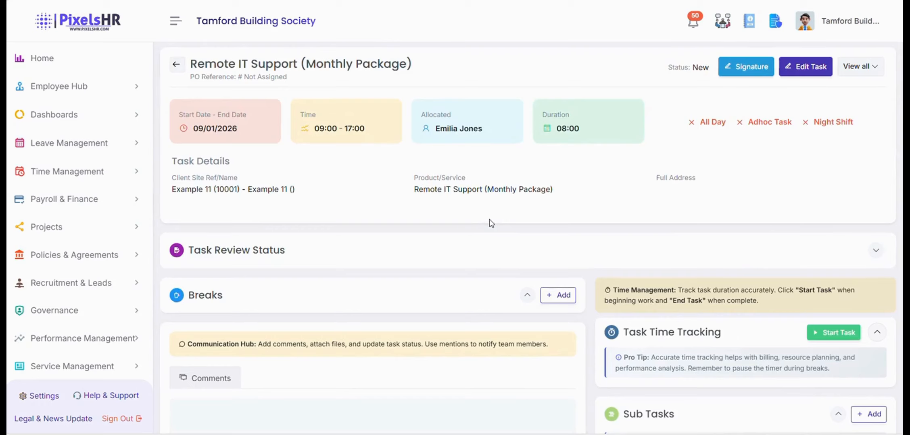
{"action": "scroll", "coordinate": [614, 184], "scroll_direction": "down", "scroll_amount": 8}
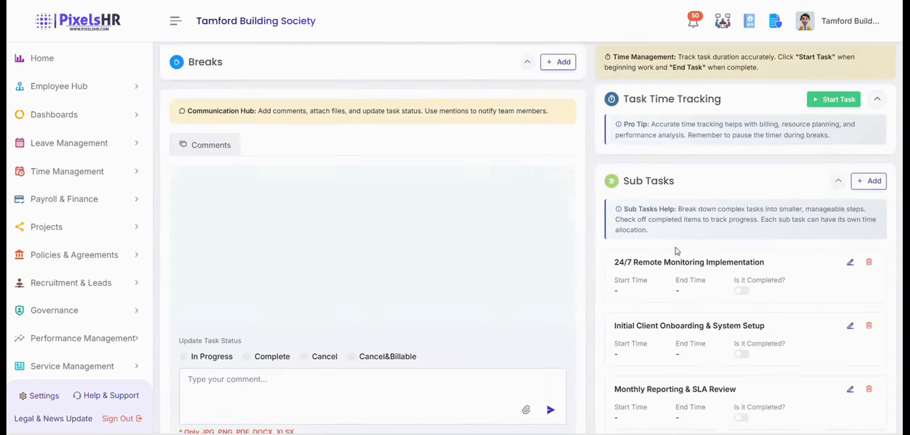
{"action": "scroll", "coordinate": [344, 240], "scroll_direction": "up", "scroll_amount": 8}
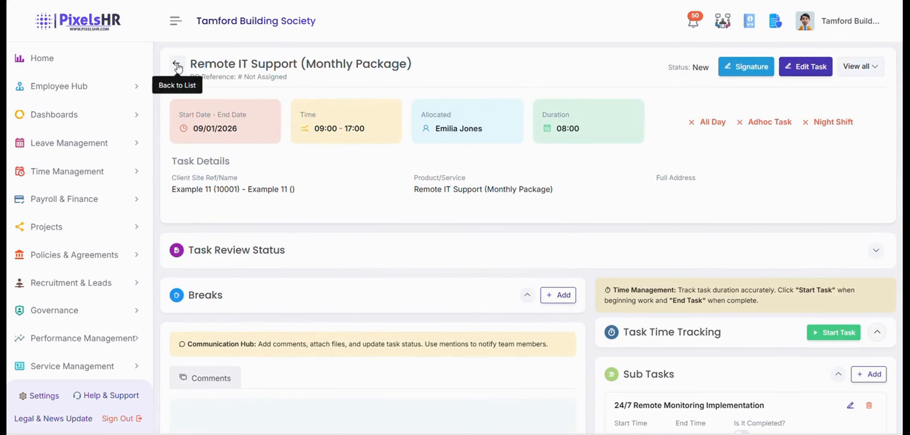
{"action": "left_click", "coordinate": [176, 65]}
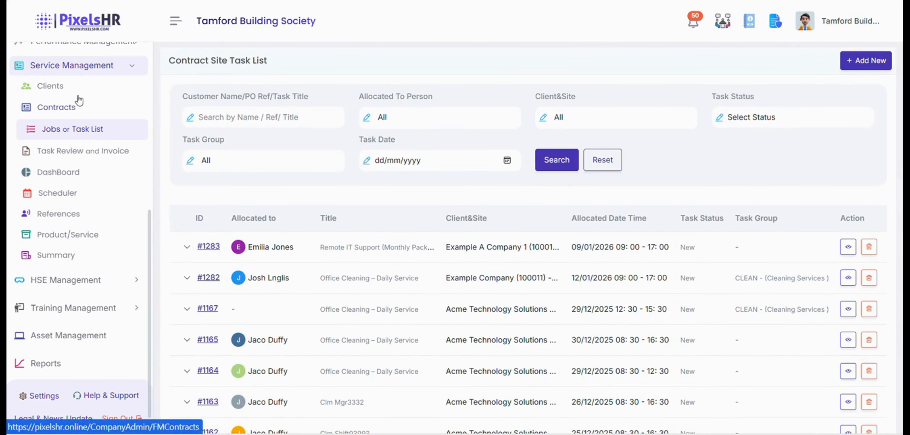
Open the Scheduler and access the Example 11 Group schedule.
{"action": "left_click", "coordinate": [51, 193]}
{"action": "scroll", "coordinate": [714, 234], "scroll_direction": "down", "scroll_amount": 3}
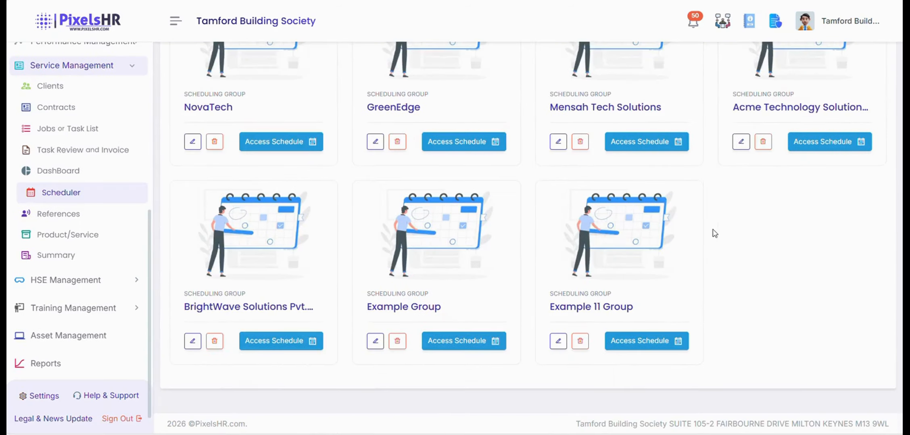
{"action": "left_click", "coordinate": [639, 342]}
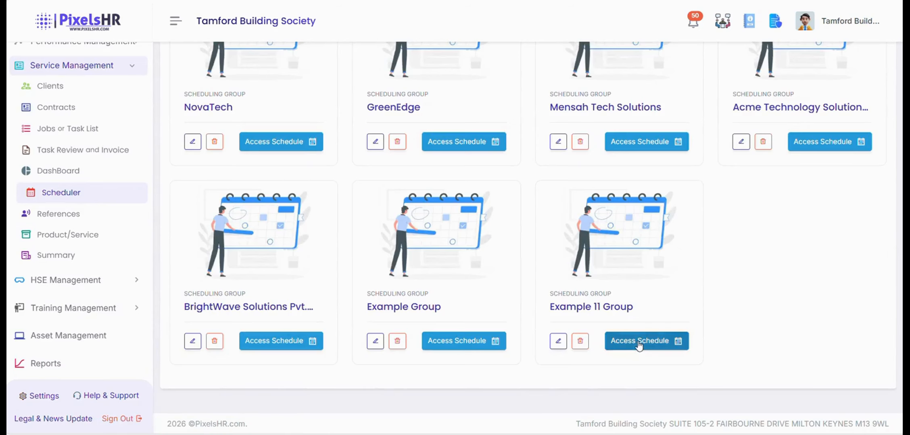
{"action": "scroll", "coordinate": [445, 269], "scroll_direction": "down", "scroll_amount": 1}
{"action": "scroll", "coordinate": [445, 269], "scroll_direction": "down", "scroll_amount": 2}
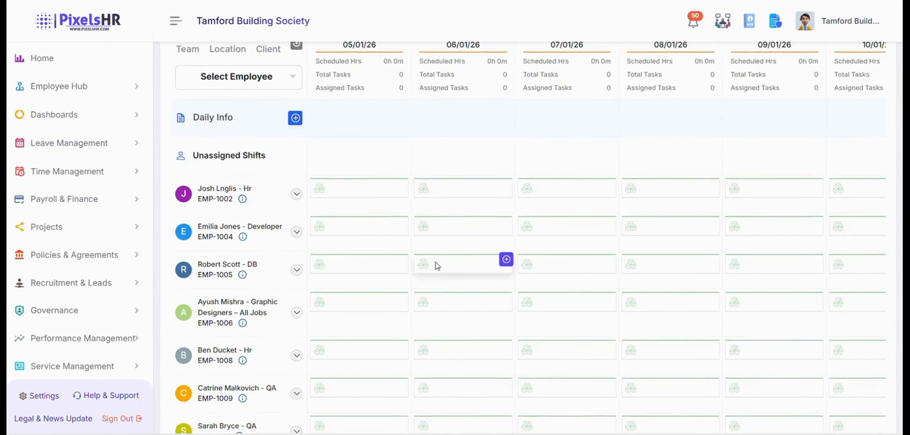
{"action": "scroll", "coordinate": [503, 258], "scroll_direction": "up", "scroll_amount": 1}
Advance the schedule to the 12–18 January week showing the 09:00–17:00 shift.
{"action": "left_click", "coordinate": [349, 53]}
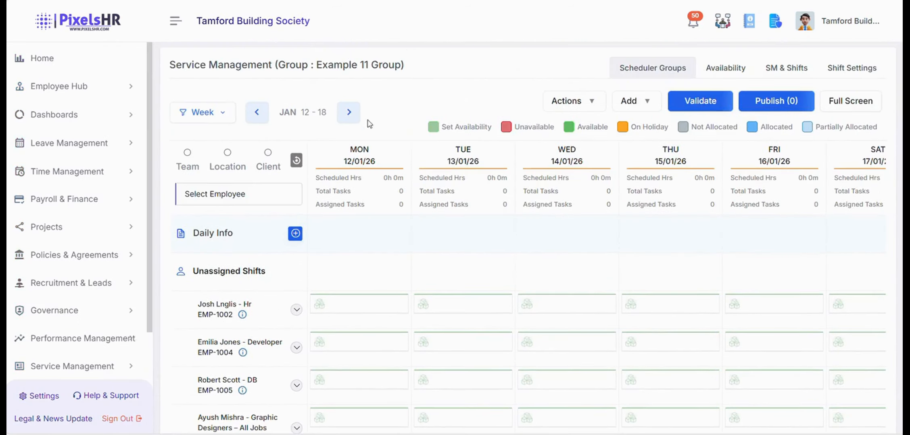
{"action": "scroll", "coordinate": [386, 240], "scroll_direction": "down", "scroll_amount": 5}
{"action": "scroll", "coordinate": [386, 241], "scroll_direction": "up", "scroll_amount": 5}
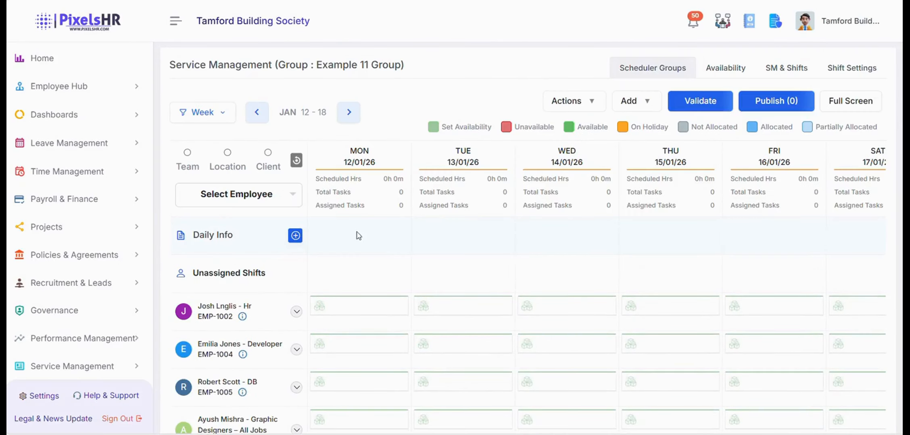
{"action": "left_click", "coordinate": [256, 112]}
{"action": "scroll", "coordinate": [333, 234], "scroll_direction": "down", "scroll_amount": 4}
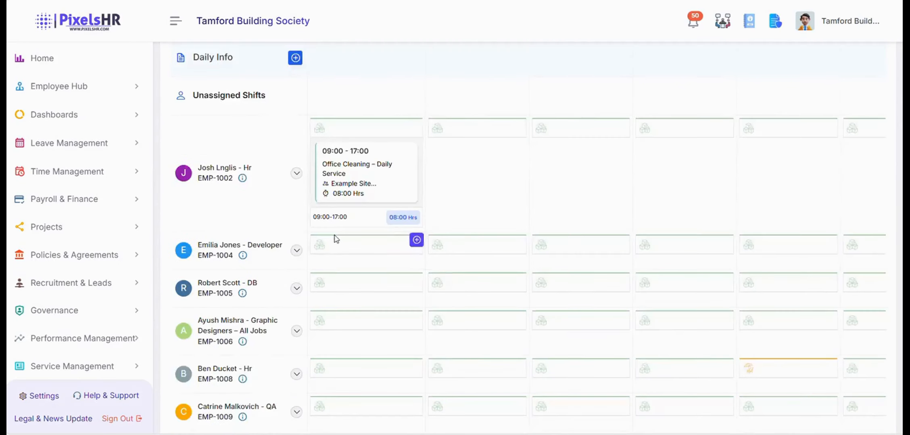
{"action": "scroll", "coordinate": [334, 238], "scroll_direction": "up", "scroll_amount": 1}
{"action": "scroll", "coordinate": [358, 234], "scroll_direction": "up", "scroll_amount": 3}
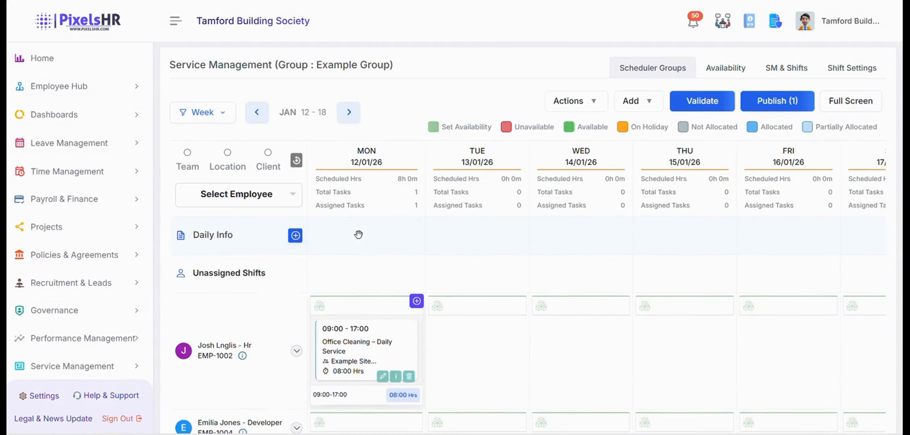
{"action": "scroll", "coordinate": [361, 243], "scroll_direction": "down", "scroll_amount": 2}
{"action": "scroll", "coordinate": [366, 254], "scroll_direction": "up", "scroll_amount": 2}
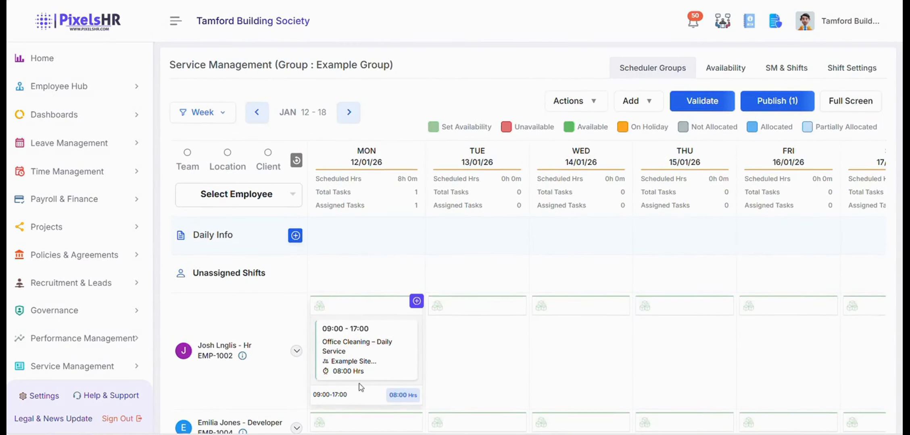